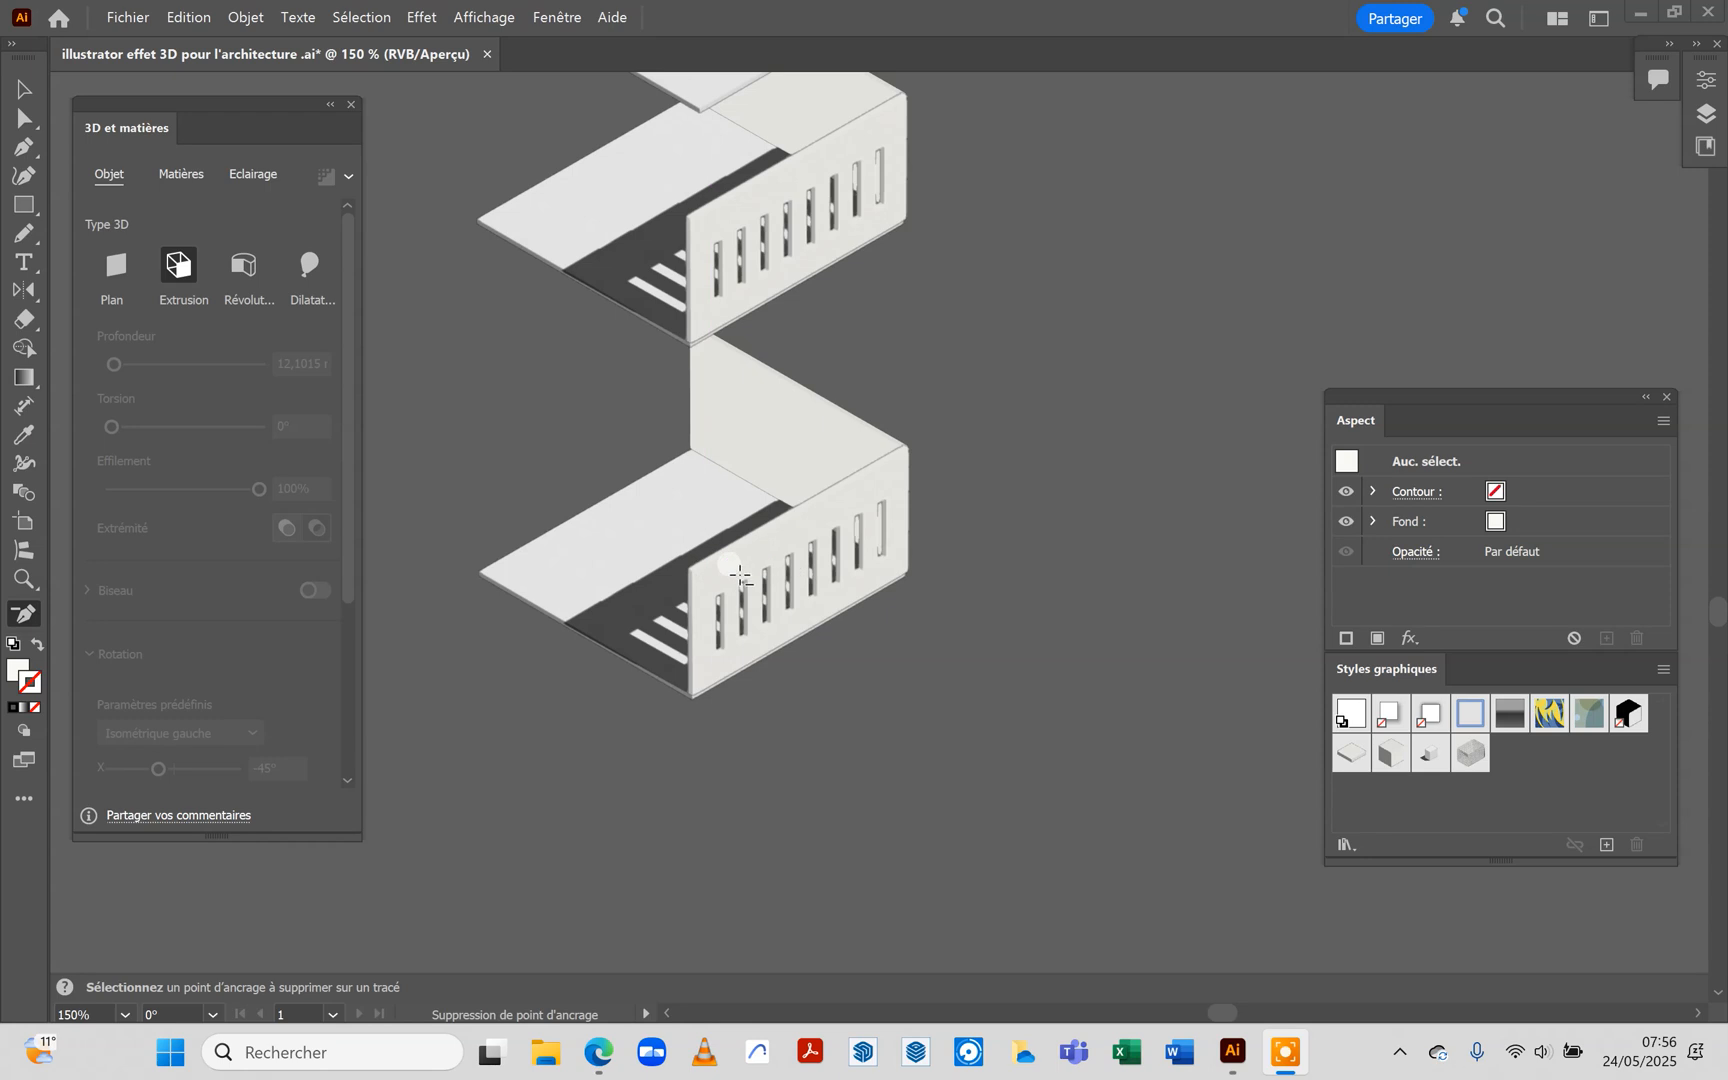
# Select the outlined façade rectangle with its eight slots and use Shape Builder to form the wall surface around the openings
pyautogui.scroll(5, 930, 459)
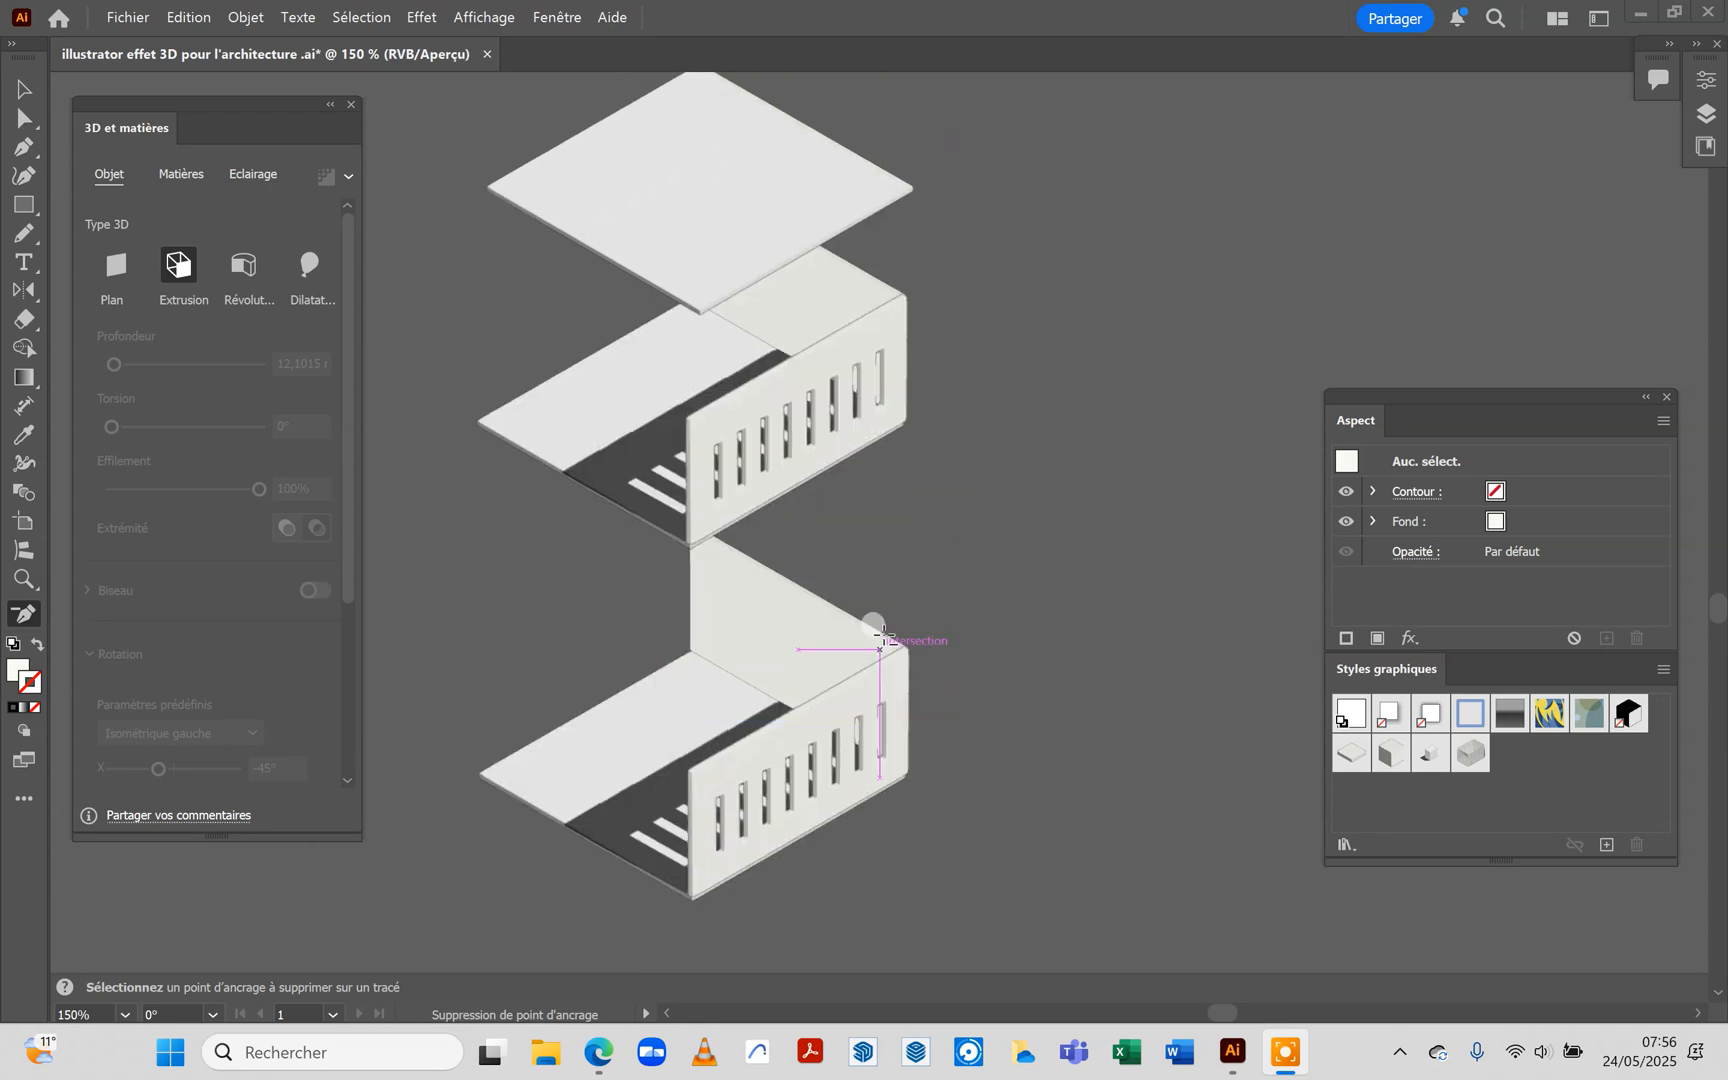
pyautogui.scroll(20, 957, 563)
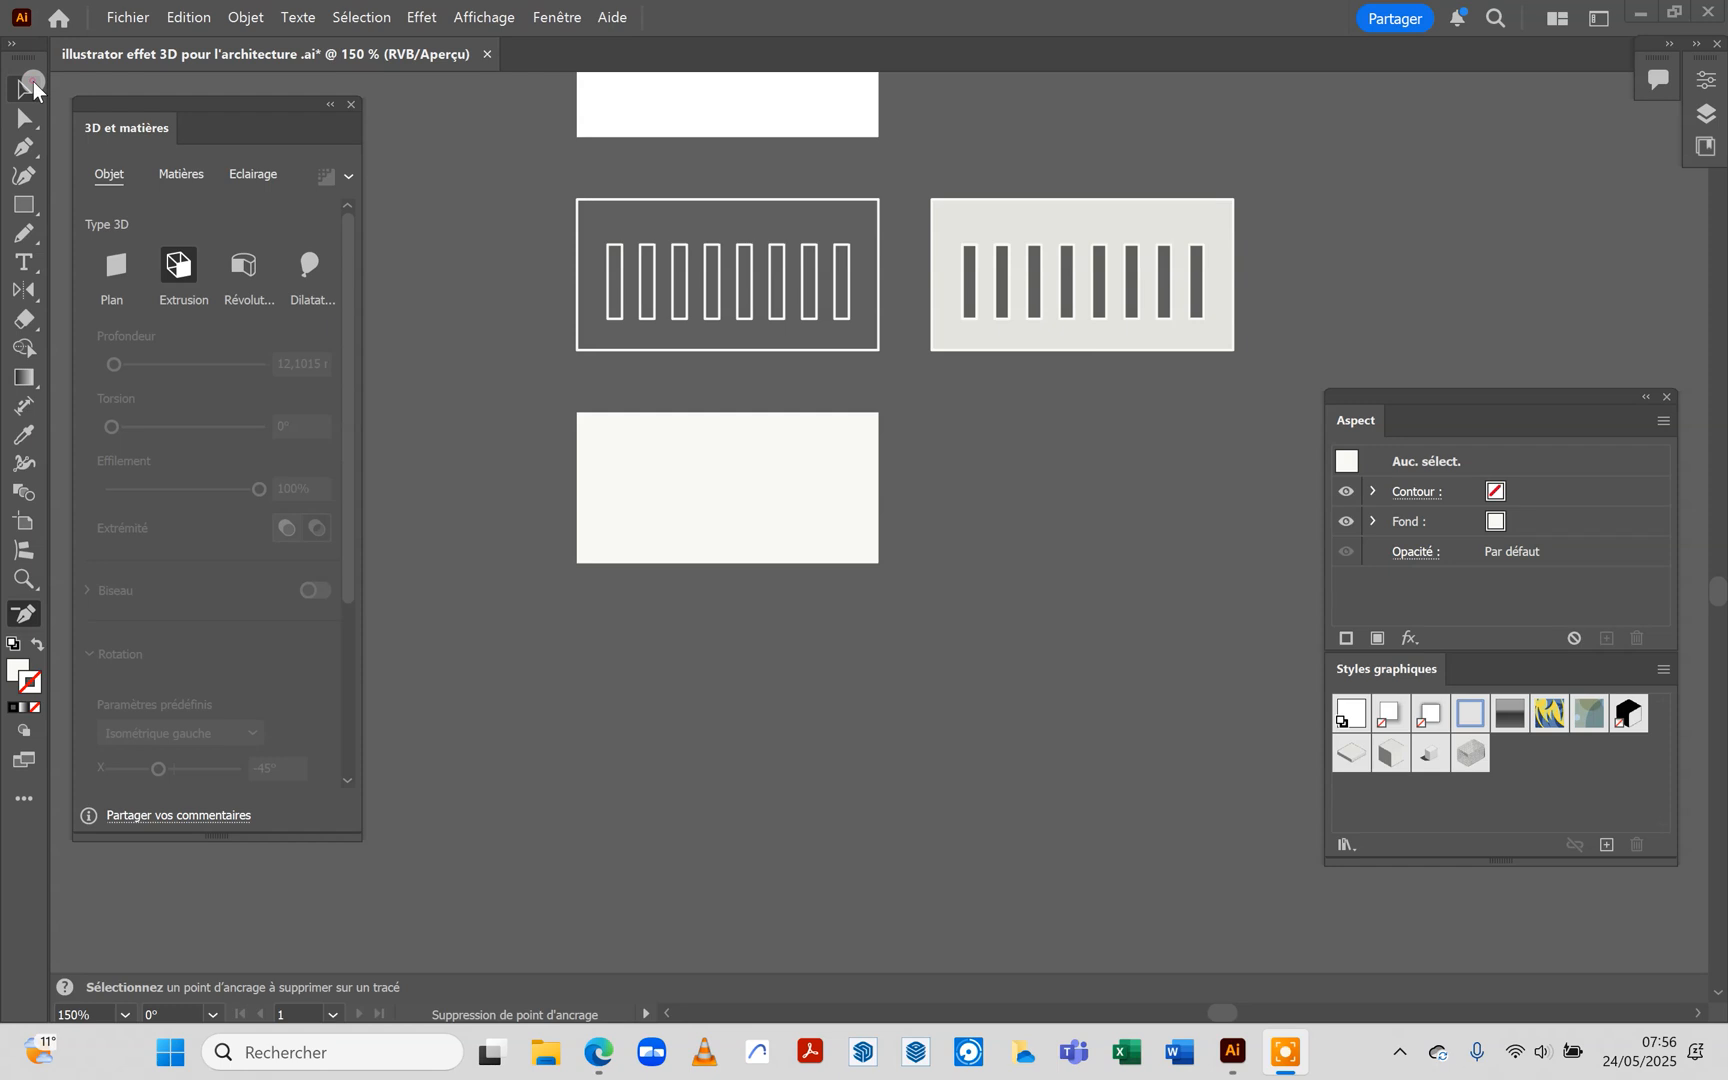
pyautogui.click(30, 88)
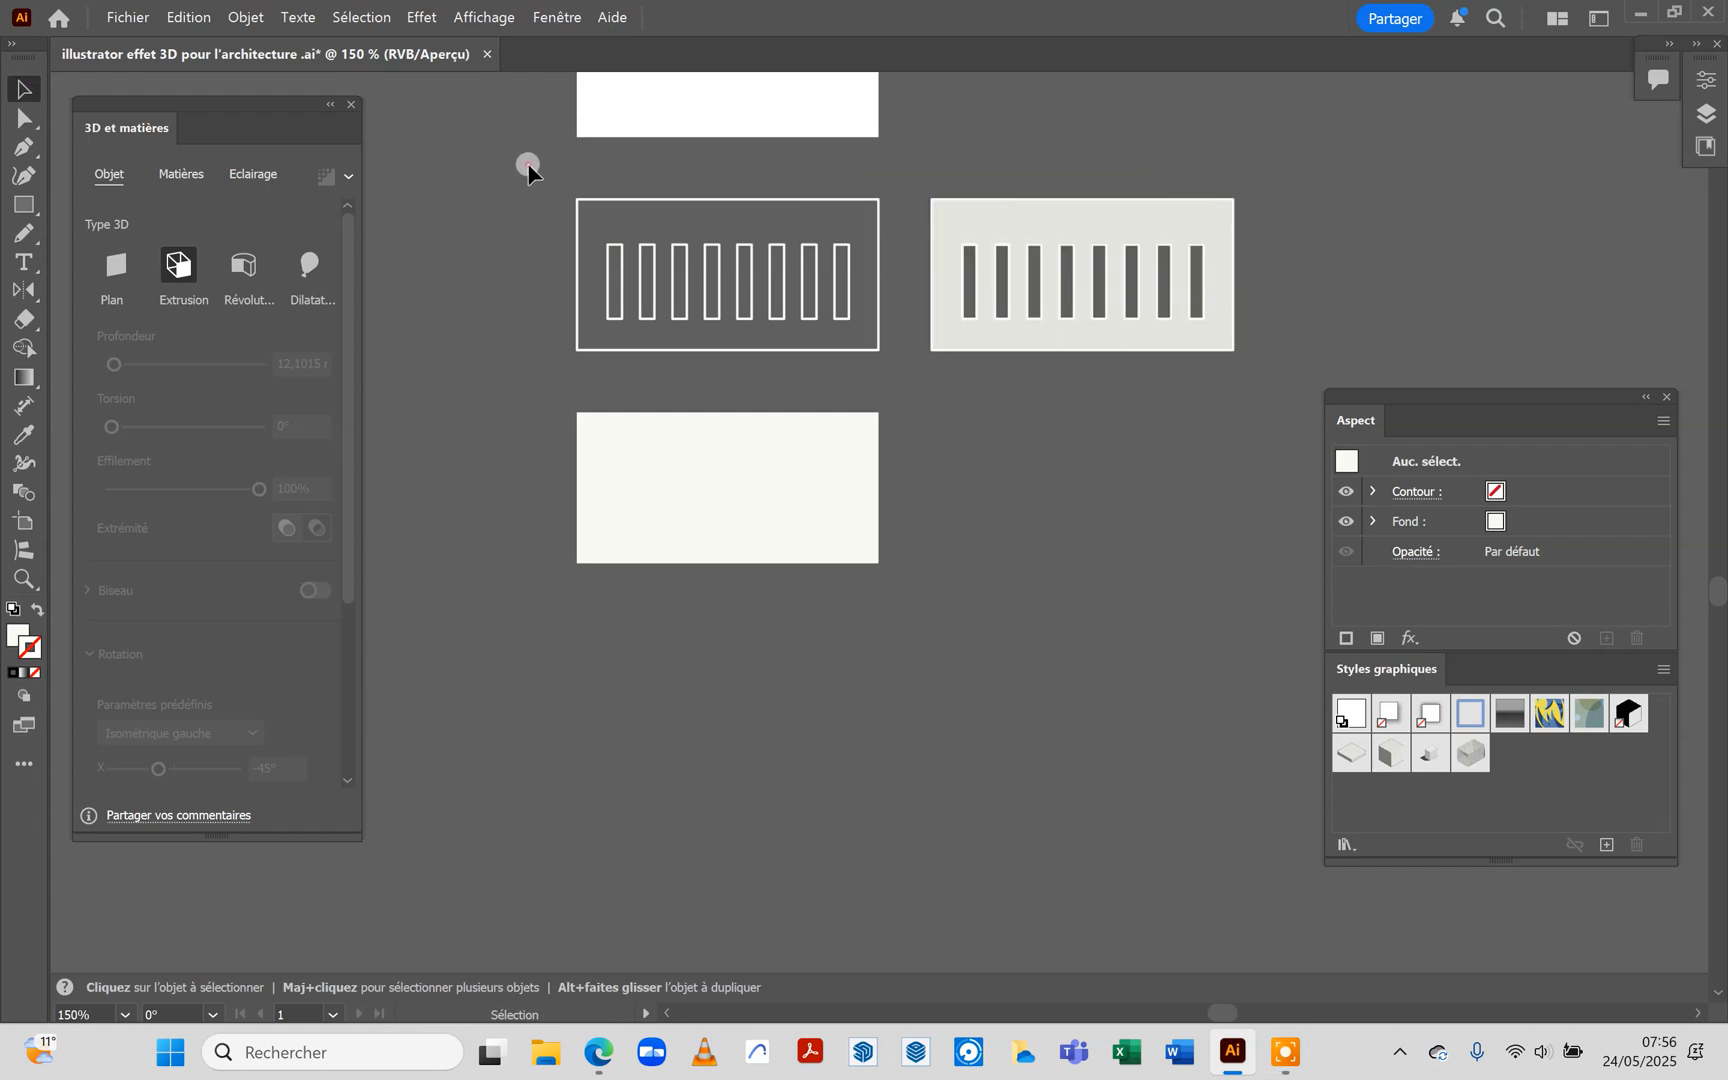
pyautogui.moveTo(907, 369); pyautogui.dragTo(905, 369)
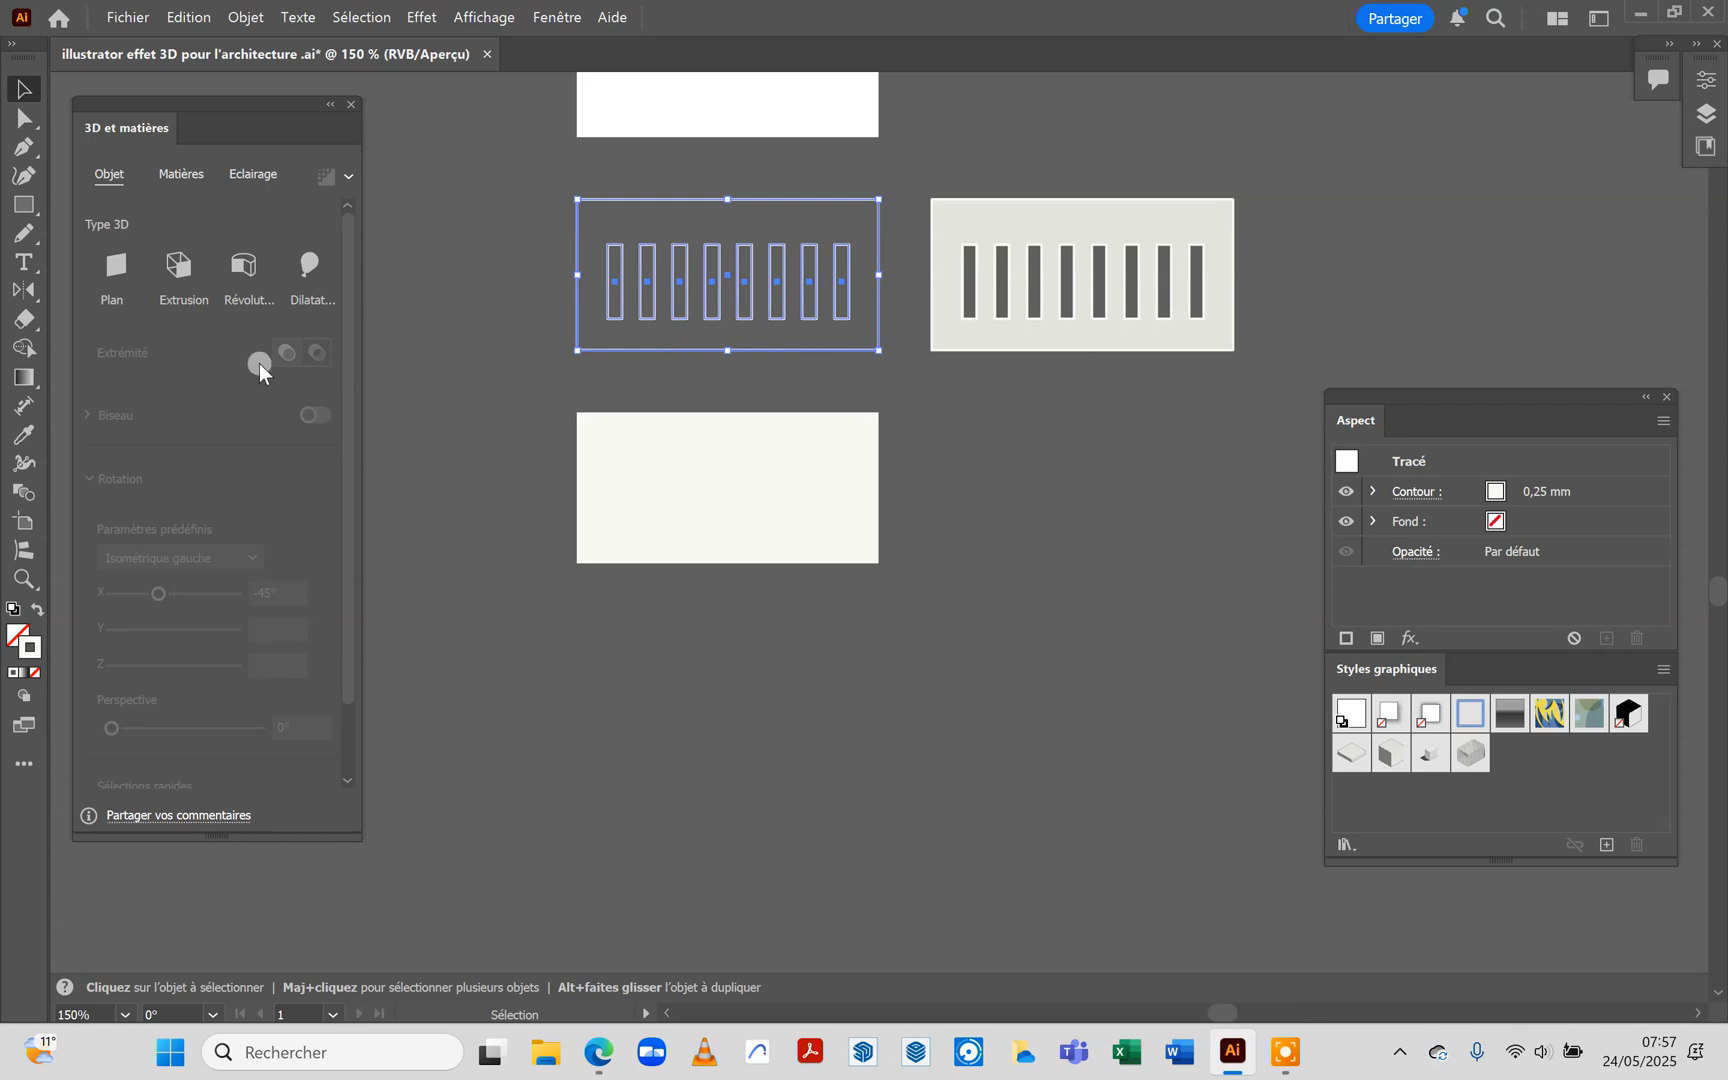
pyautogui.click(27, 352)
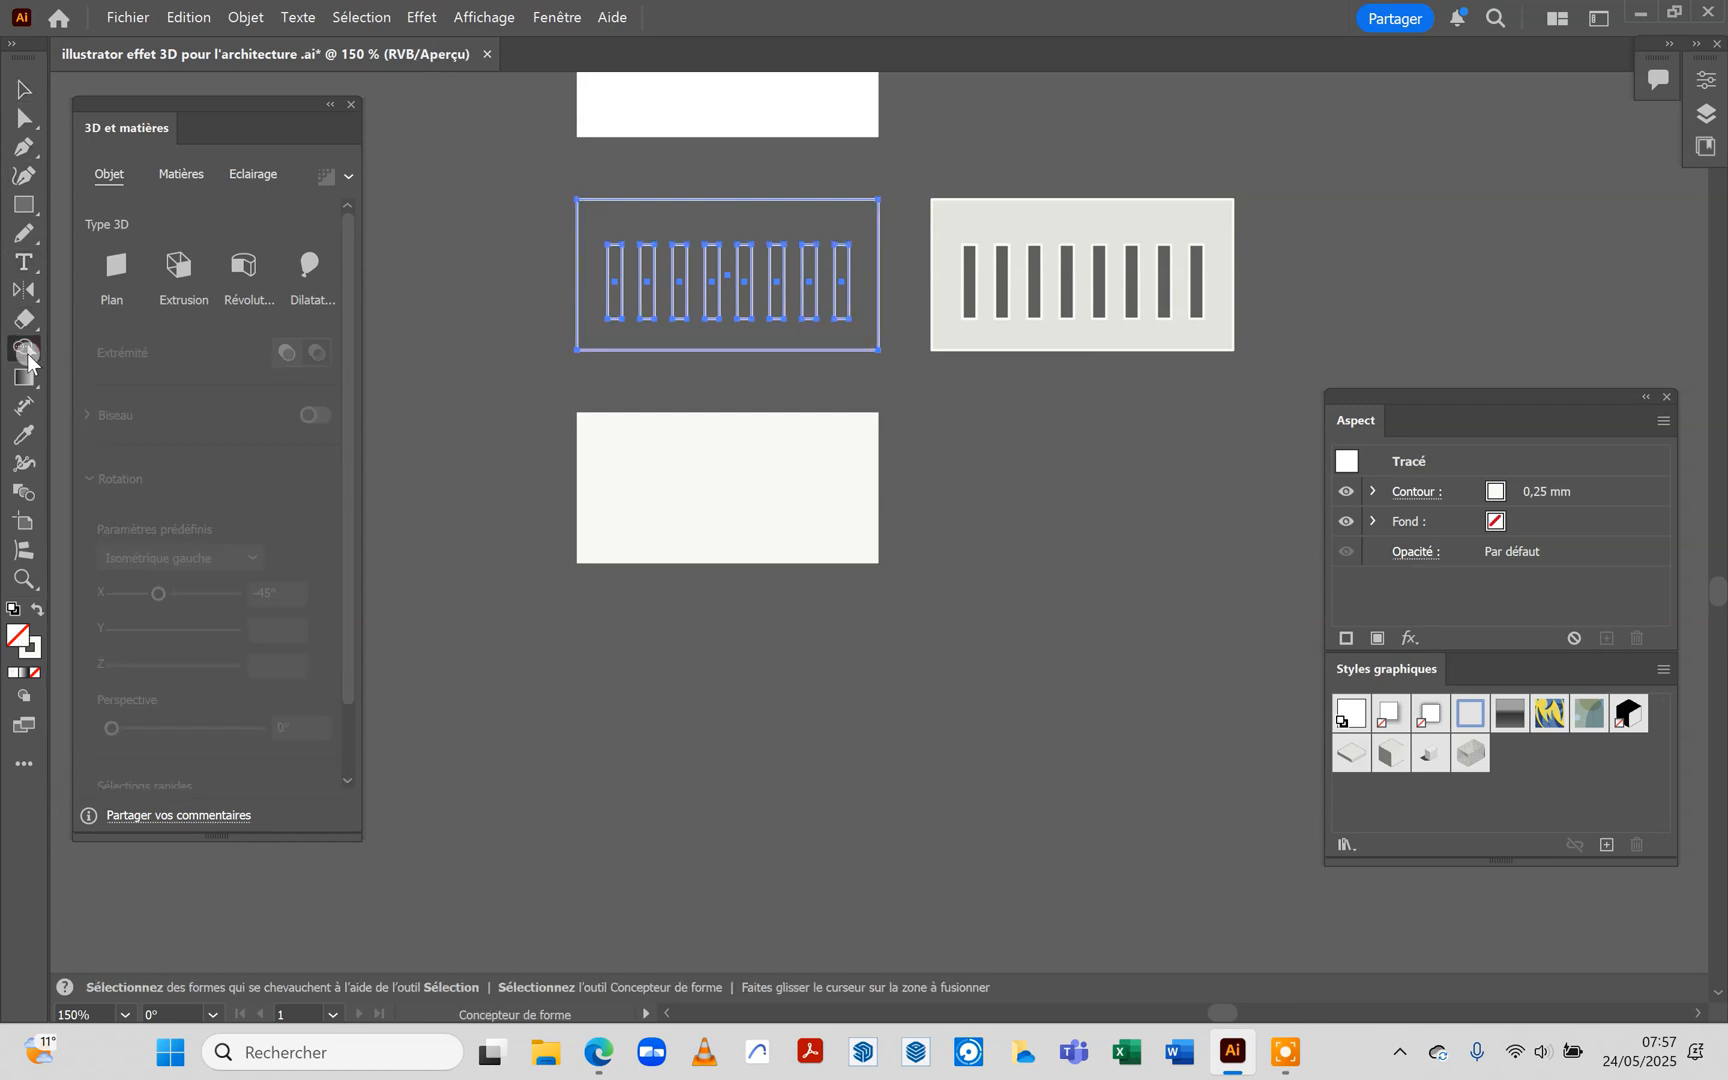
pyautogui.click(625, 222)
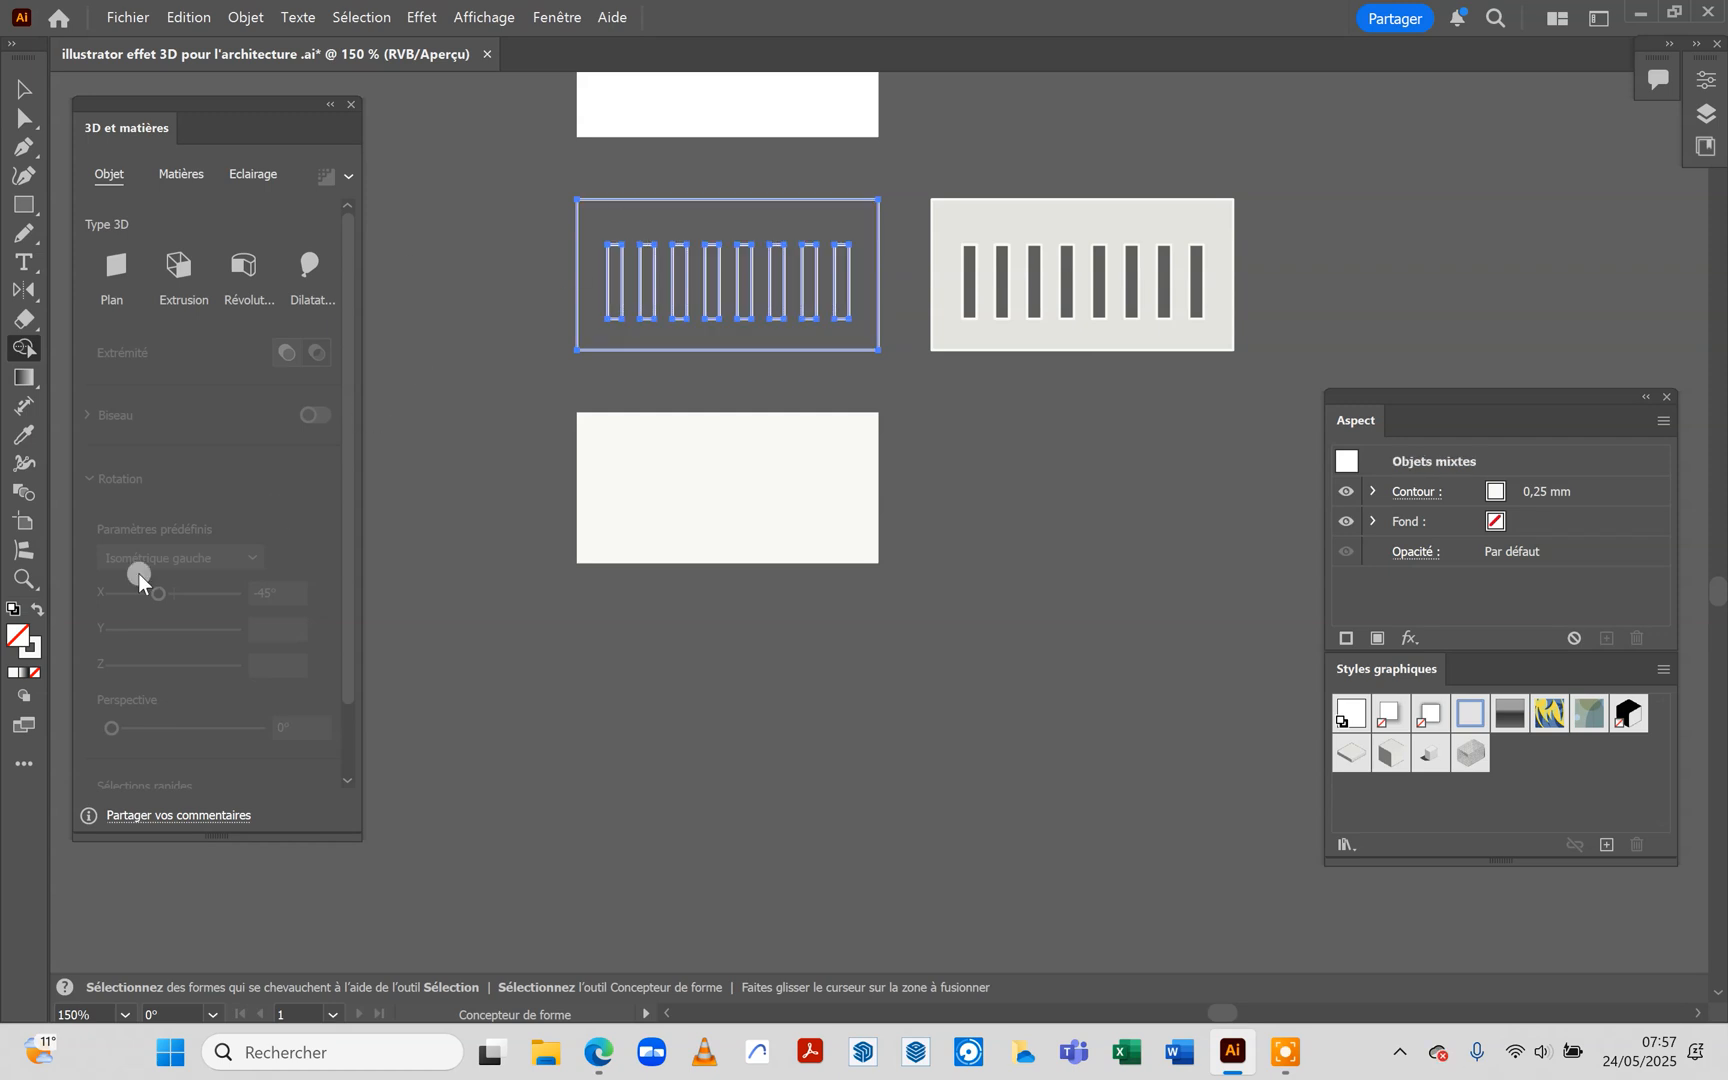
# Set the fill colour to off-white f4f4f2 and fill the façade surface around the slots with Shape Builder
pyautogui.doubleClick(27, 648)
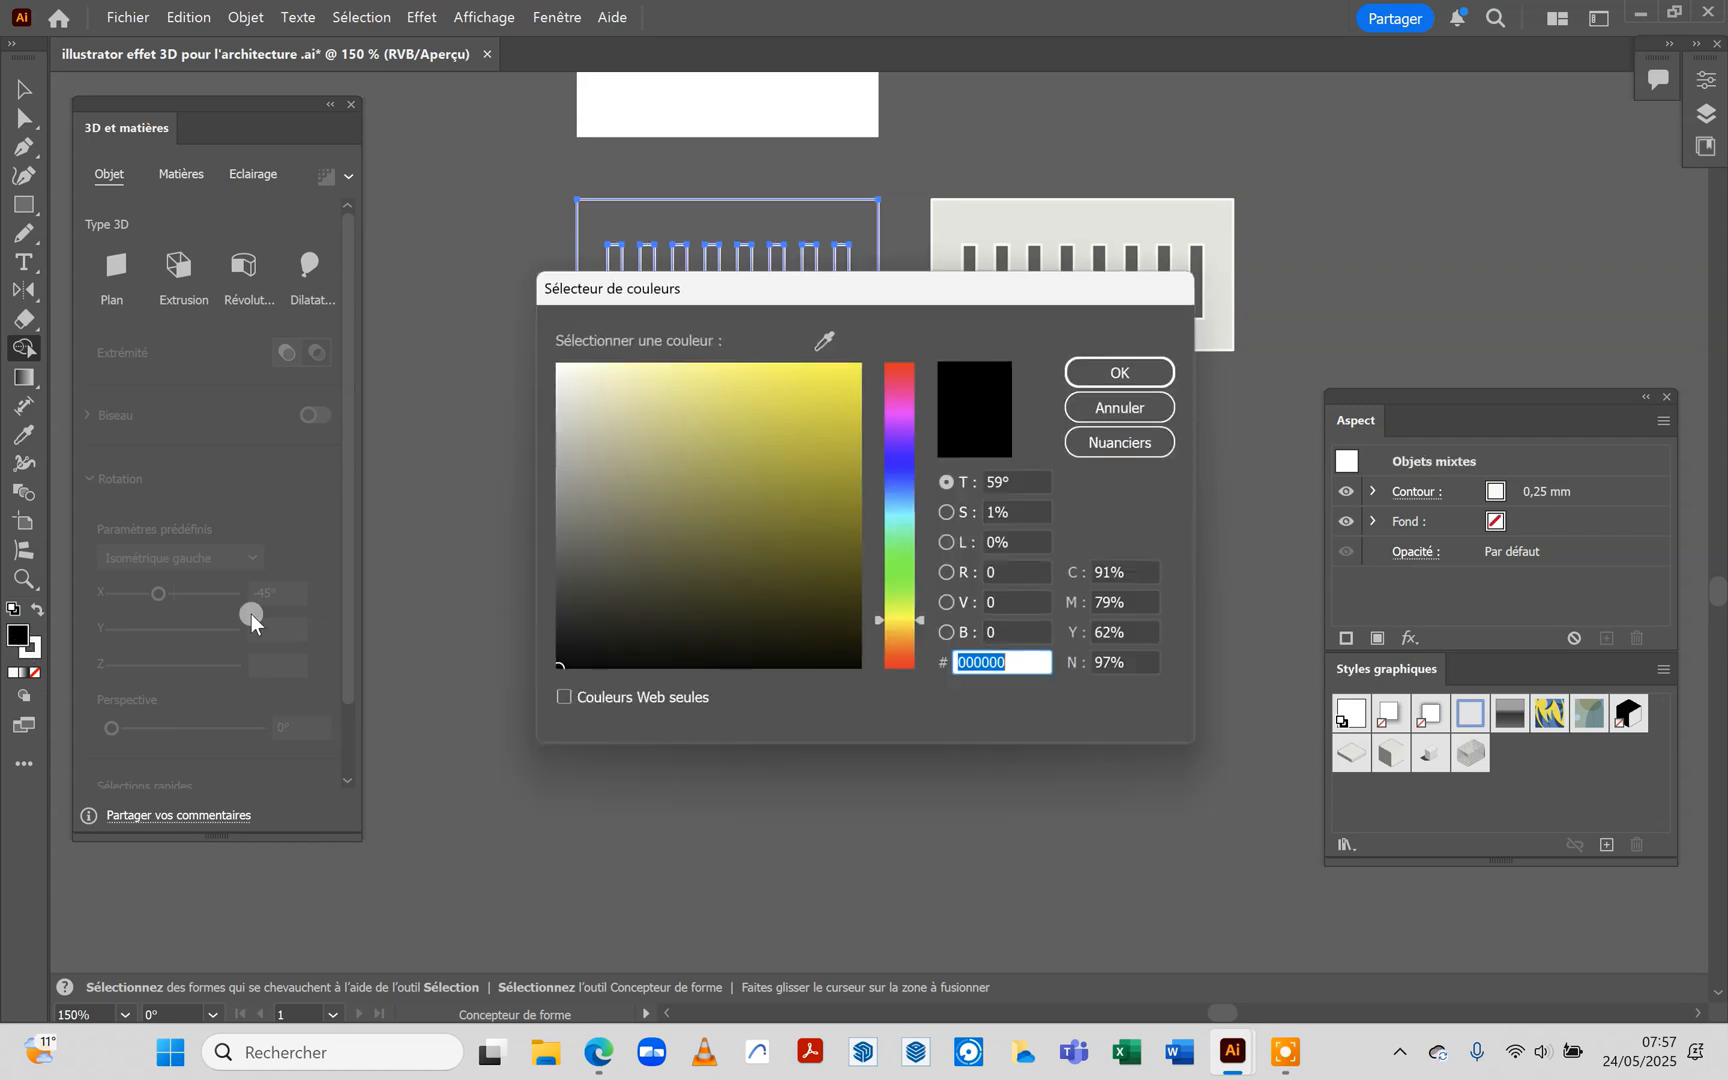
pyautogui.click(559, 372)
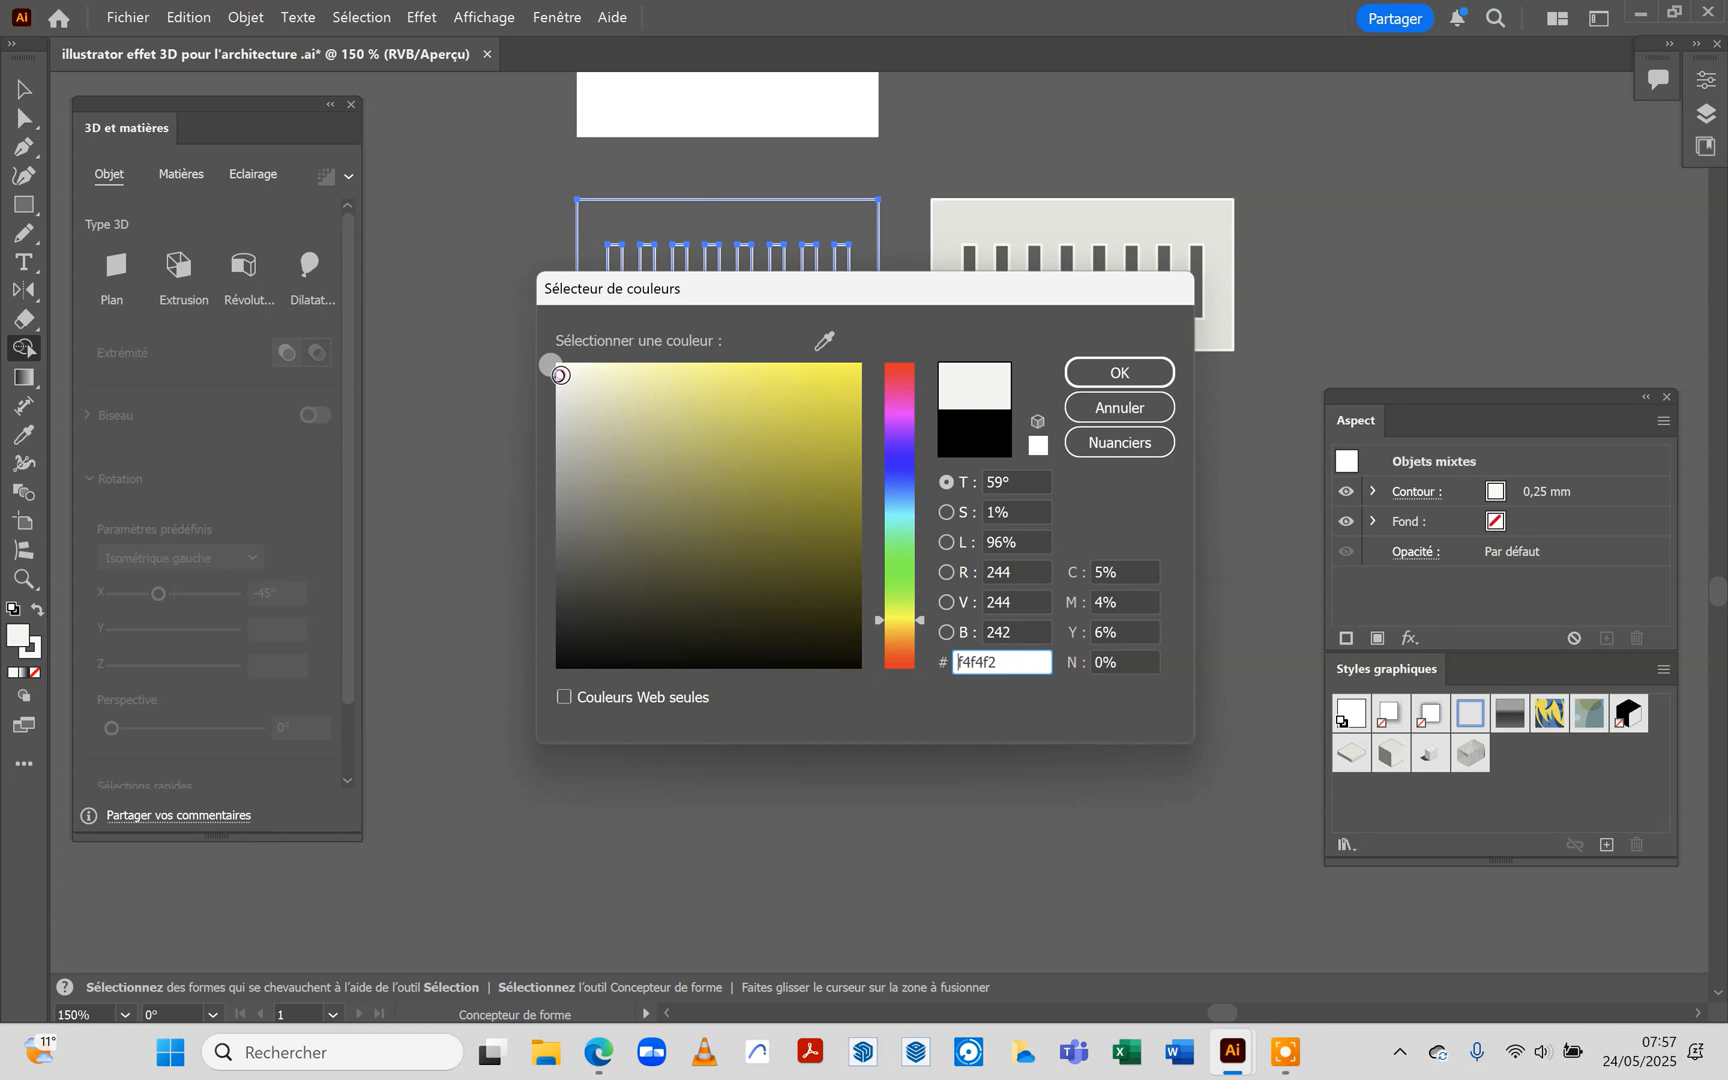
pyautogui.click(1117, 373)
pyautogui.click(683, 214)
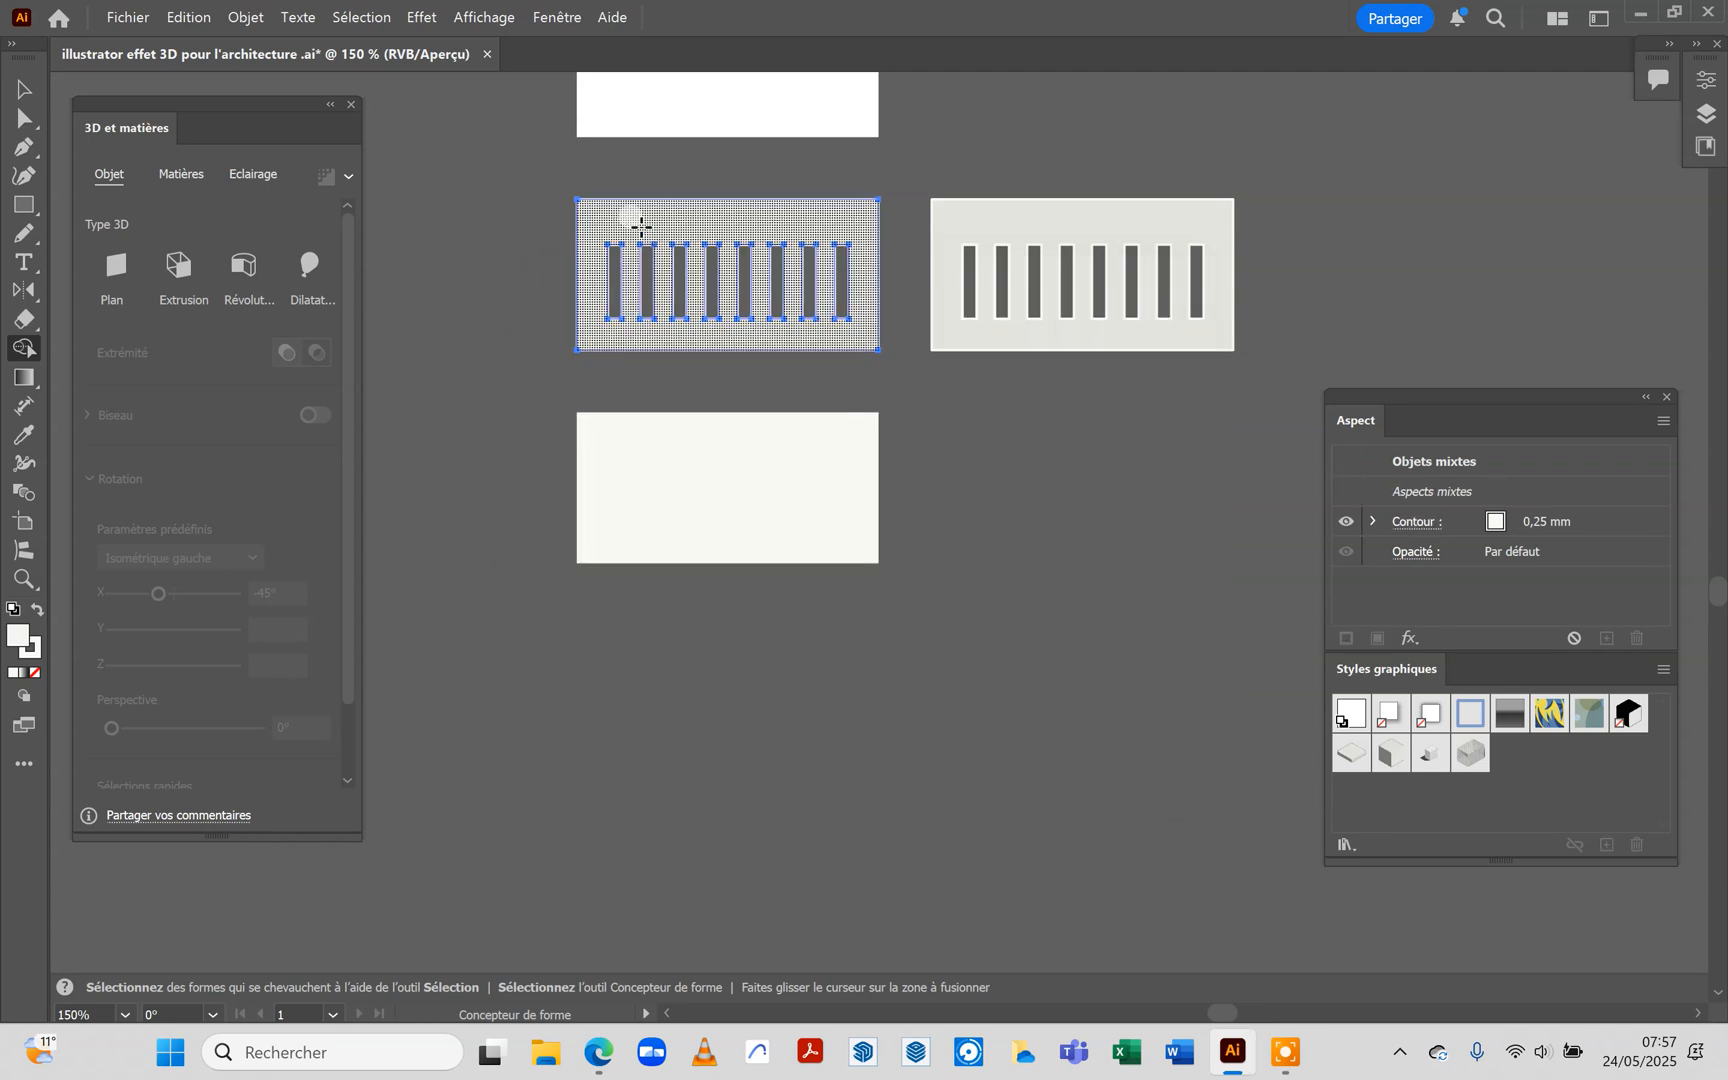
pyautogui.scroll(5, 975, 693)
pyautogui.scroll(2, 985, 697)
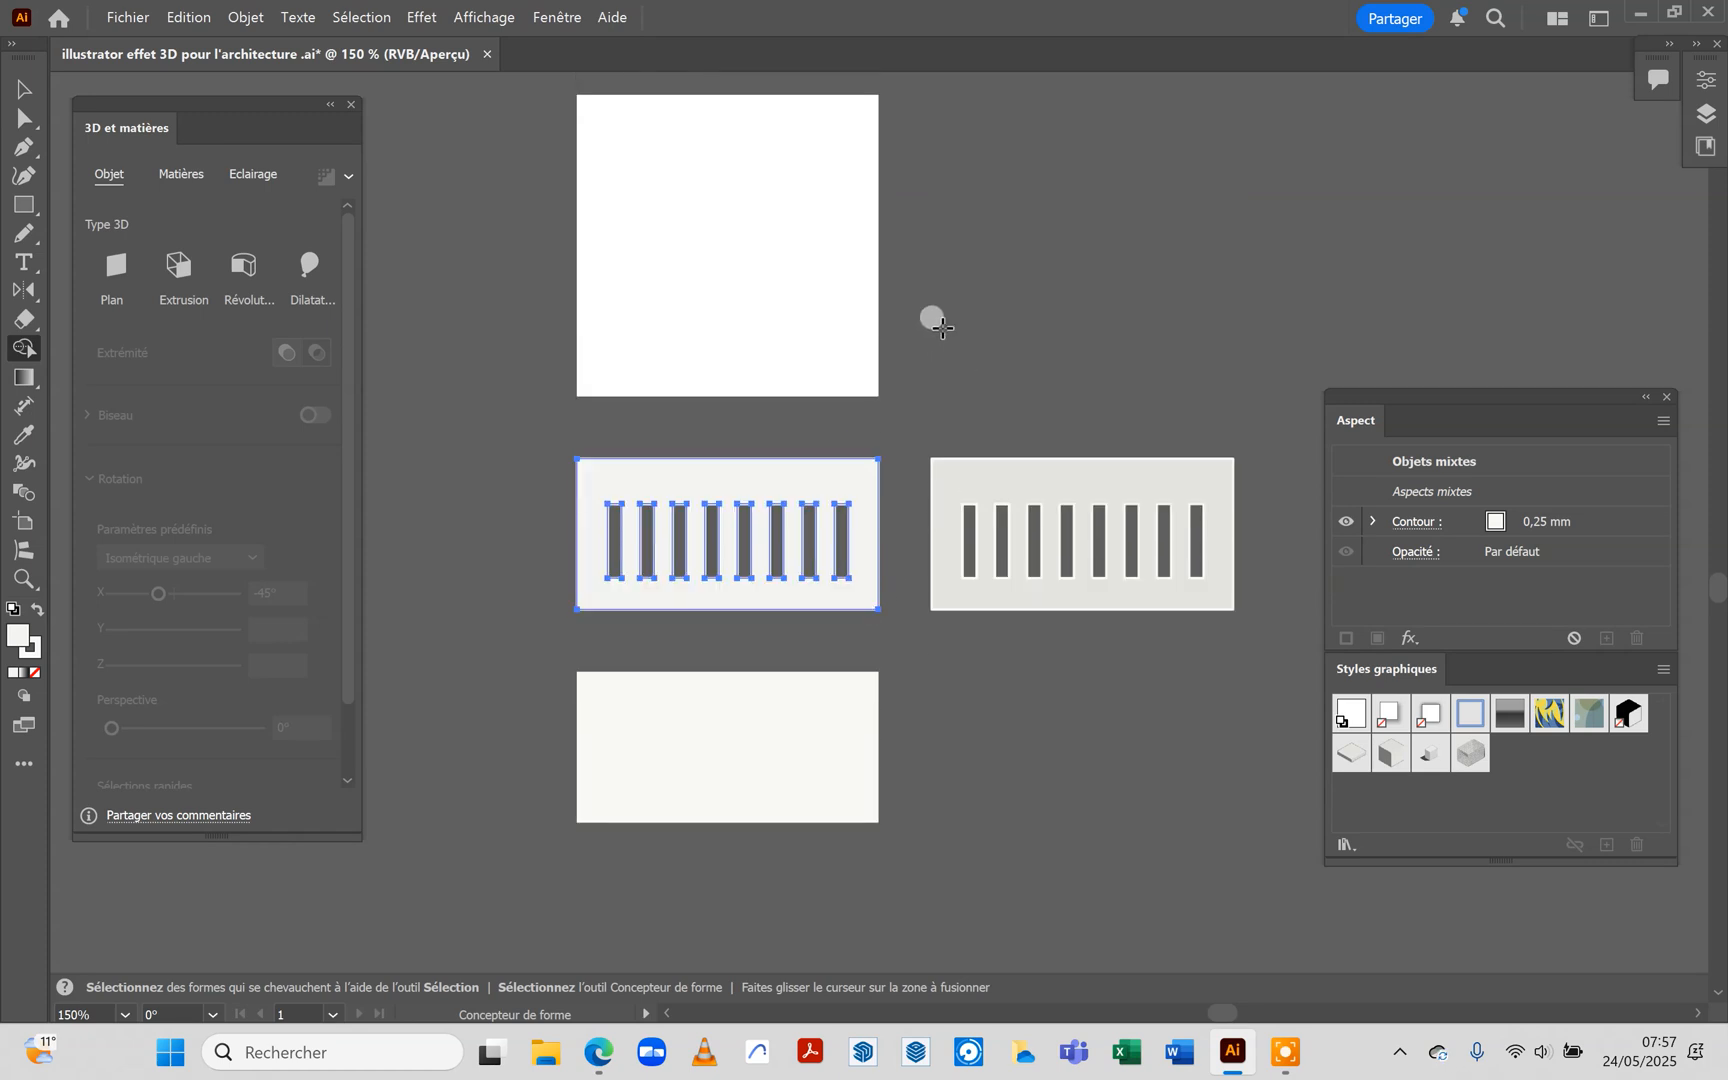
pyautogui.scroll(2, 940, 325)
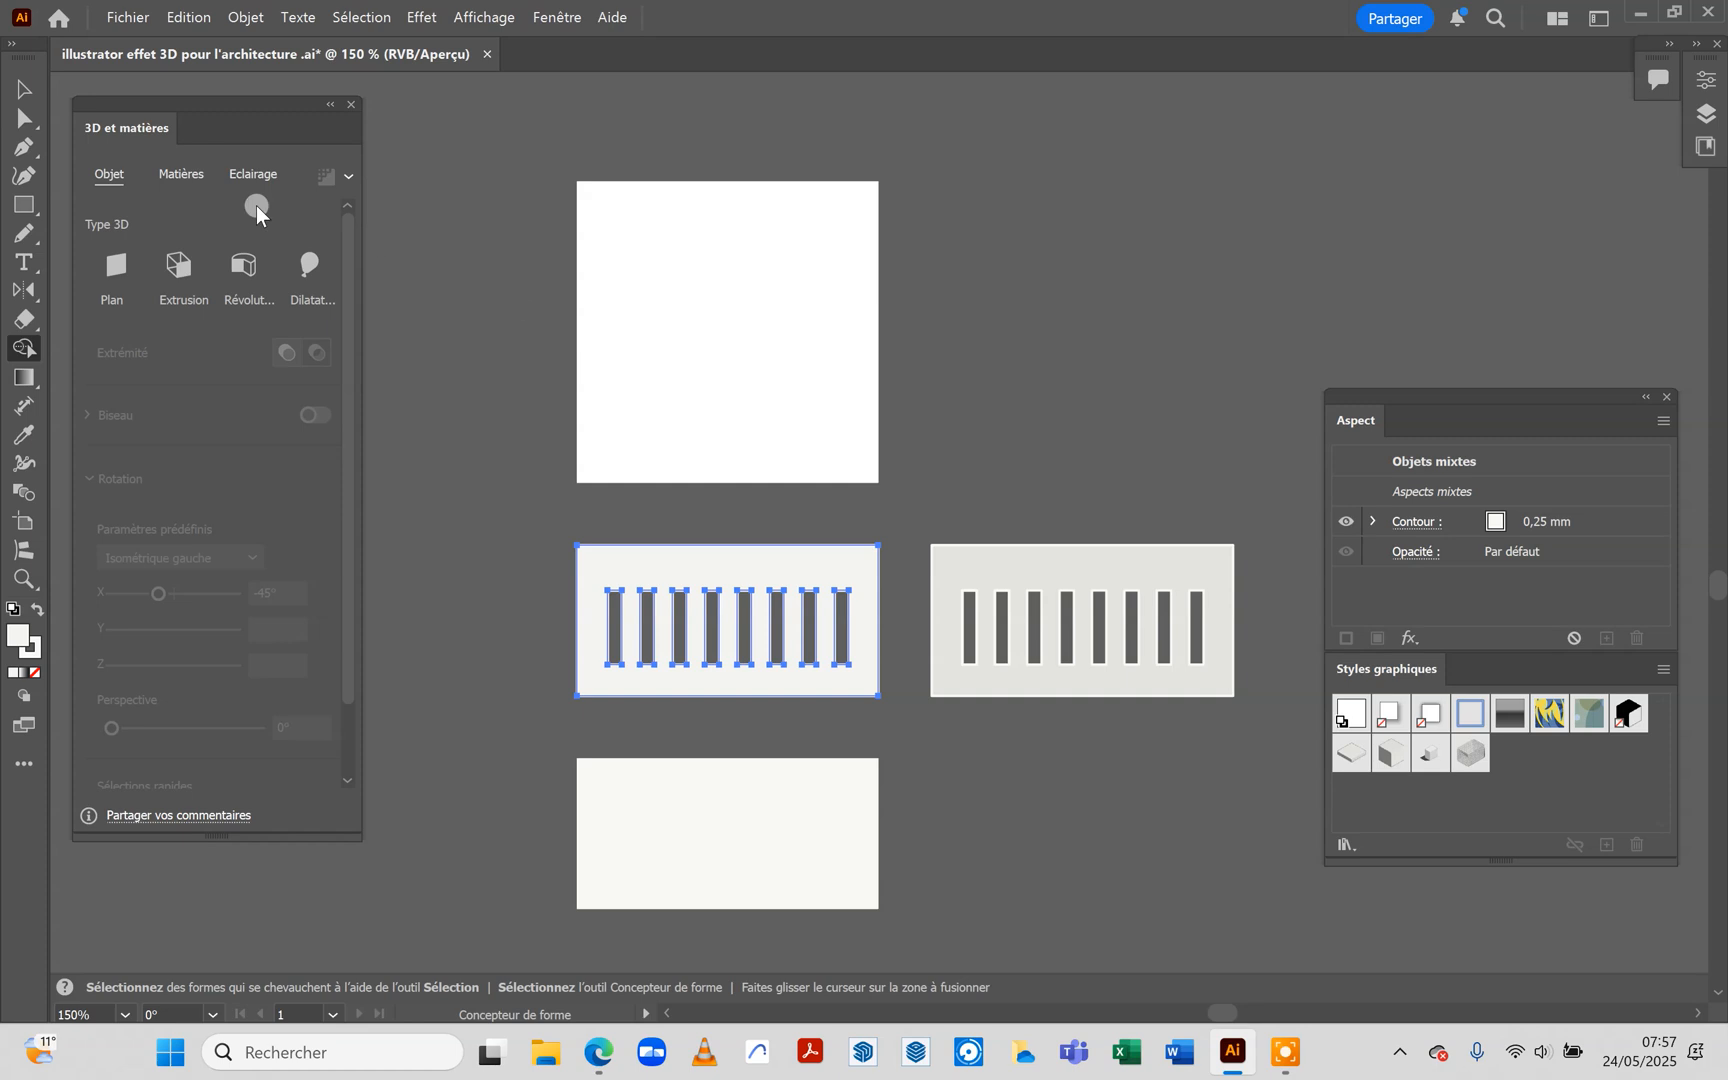
pyautogui.click(23, 94)
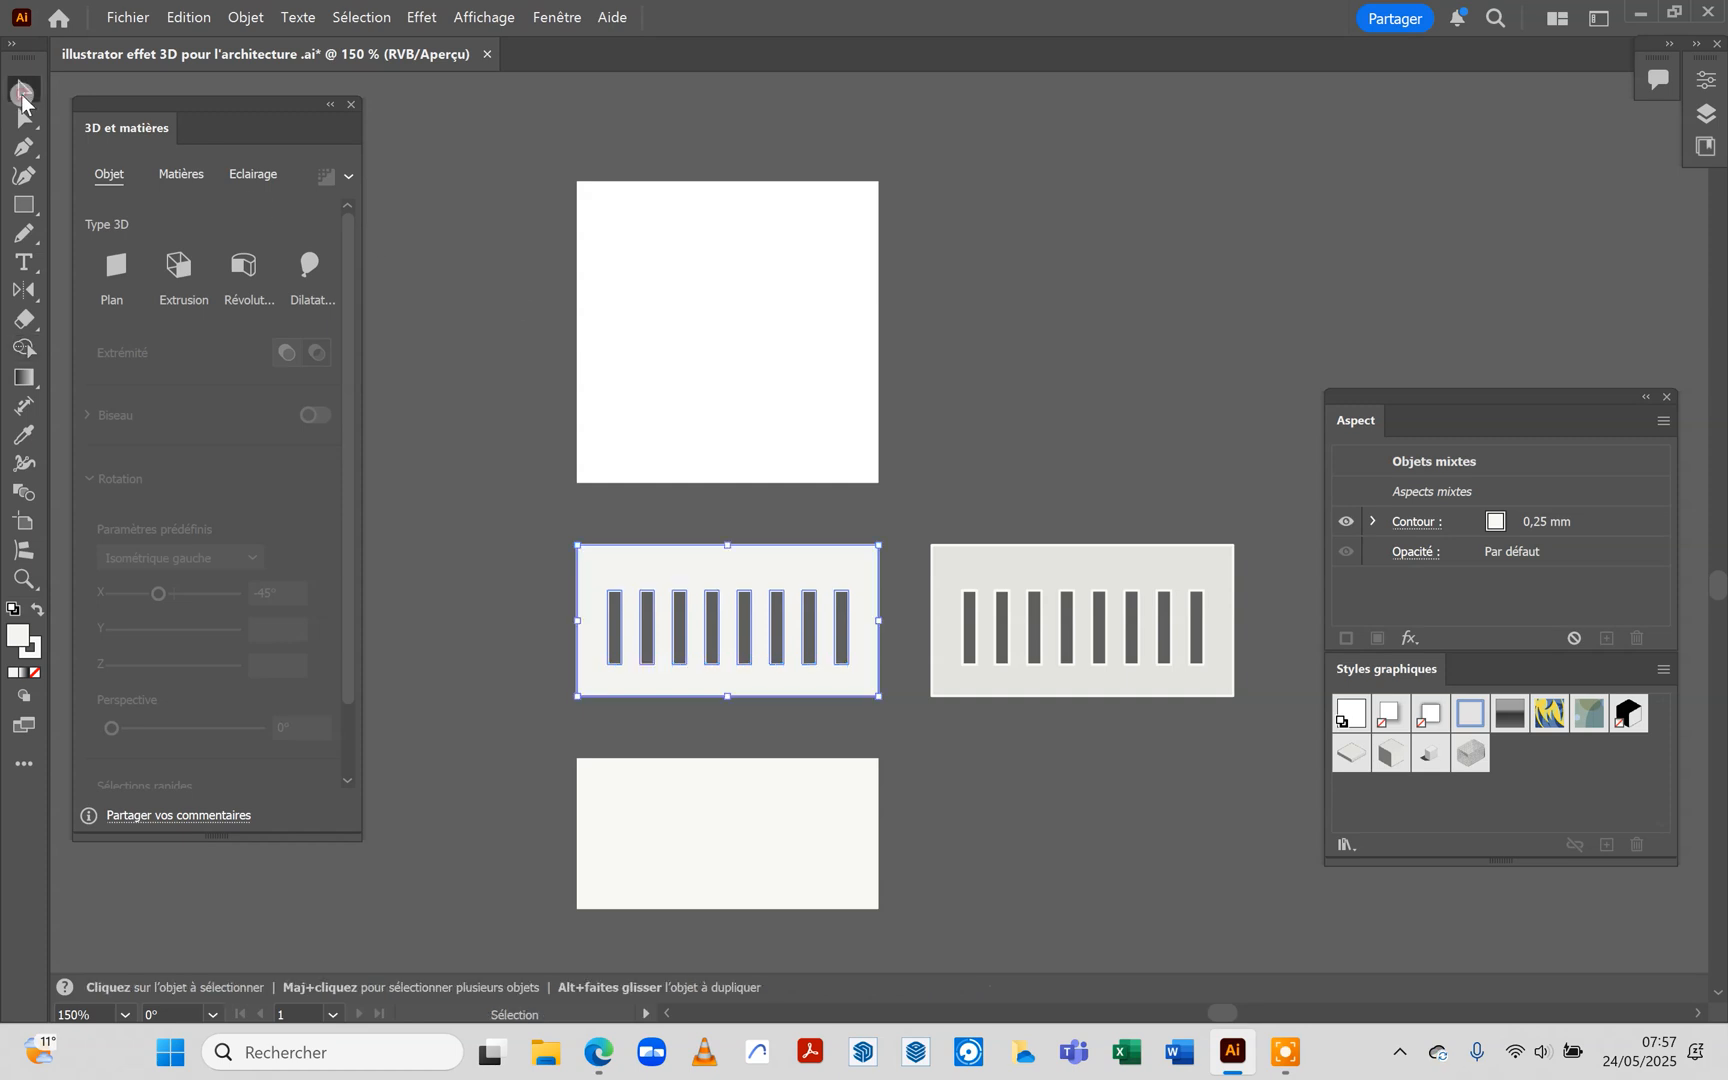
pyautogui.click(697, 273)
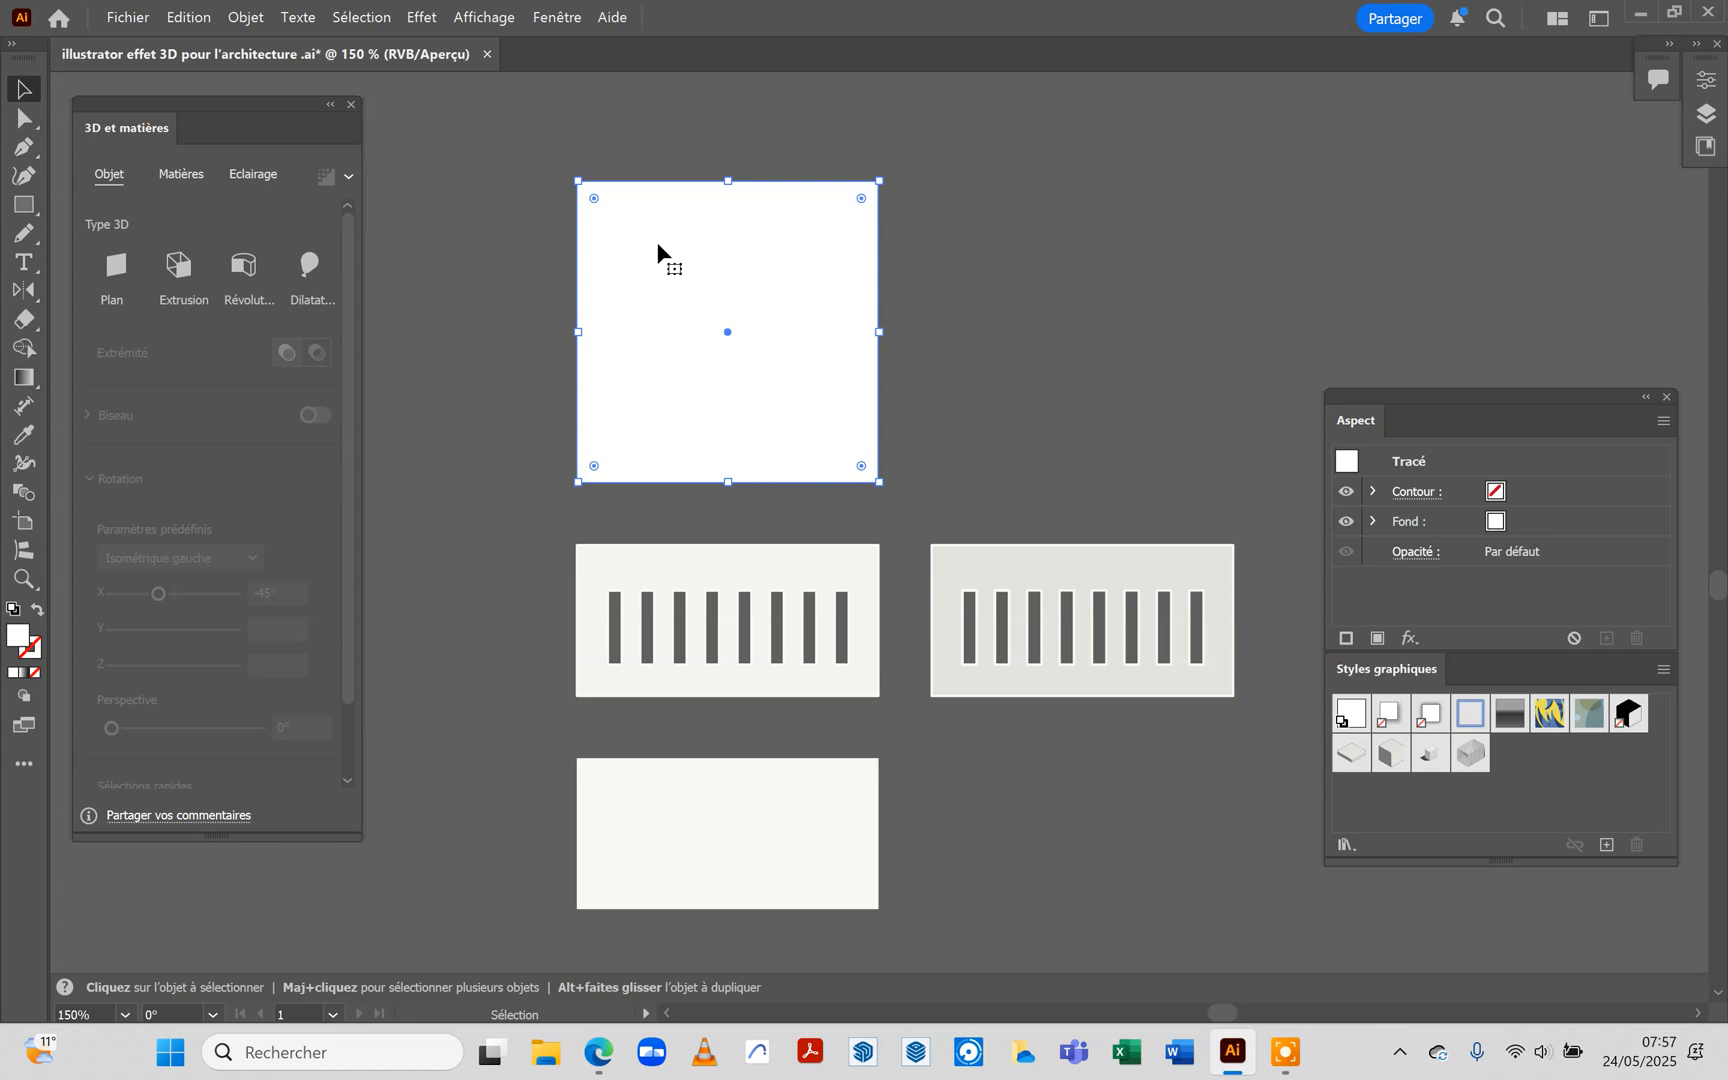
pyautogui.click(482, 17)
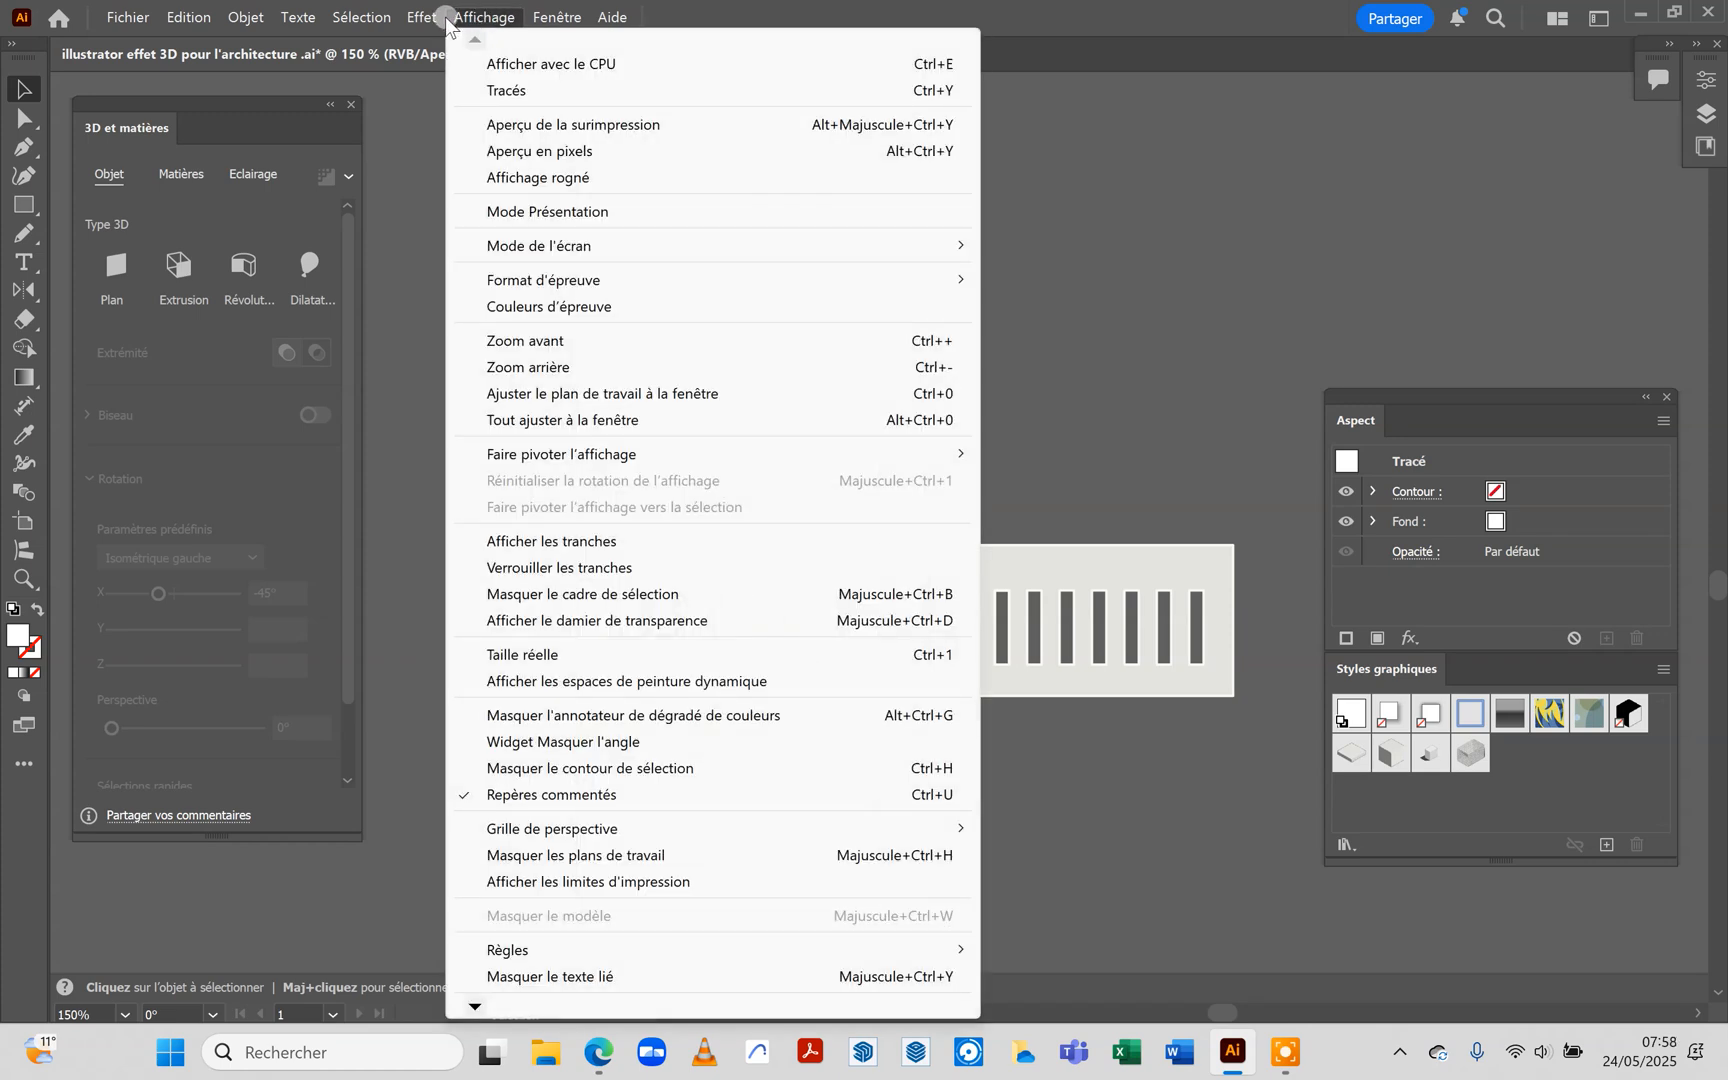
pyautogui.moveTo(437, 10)
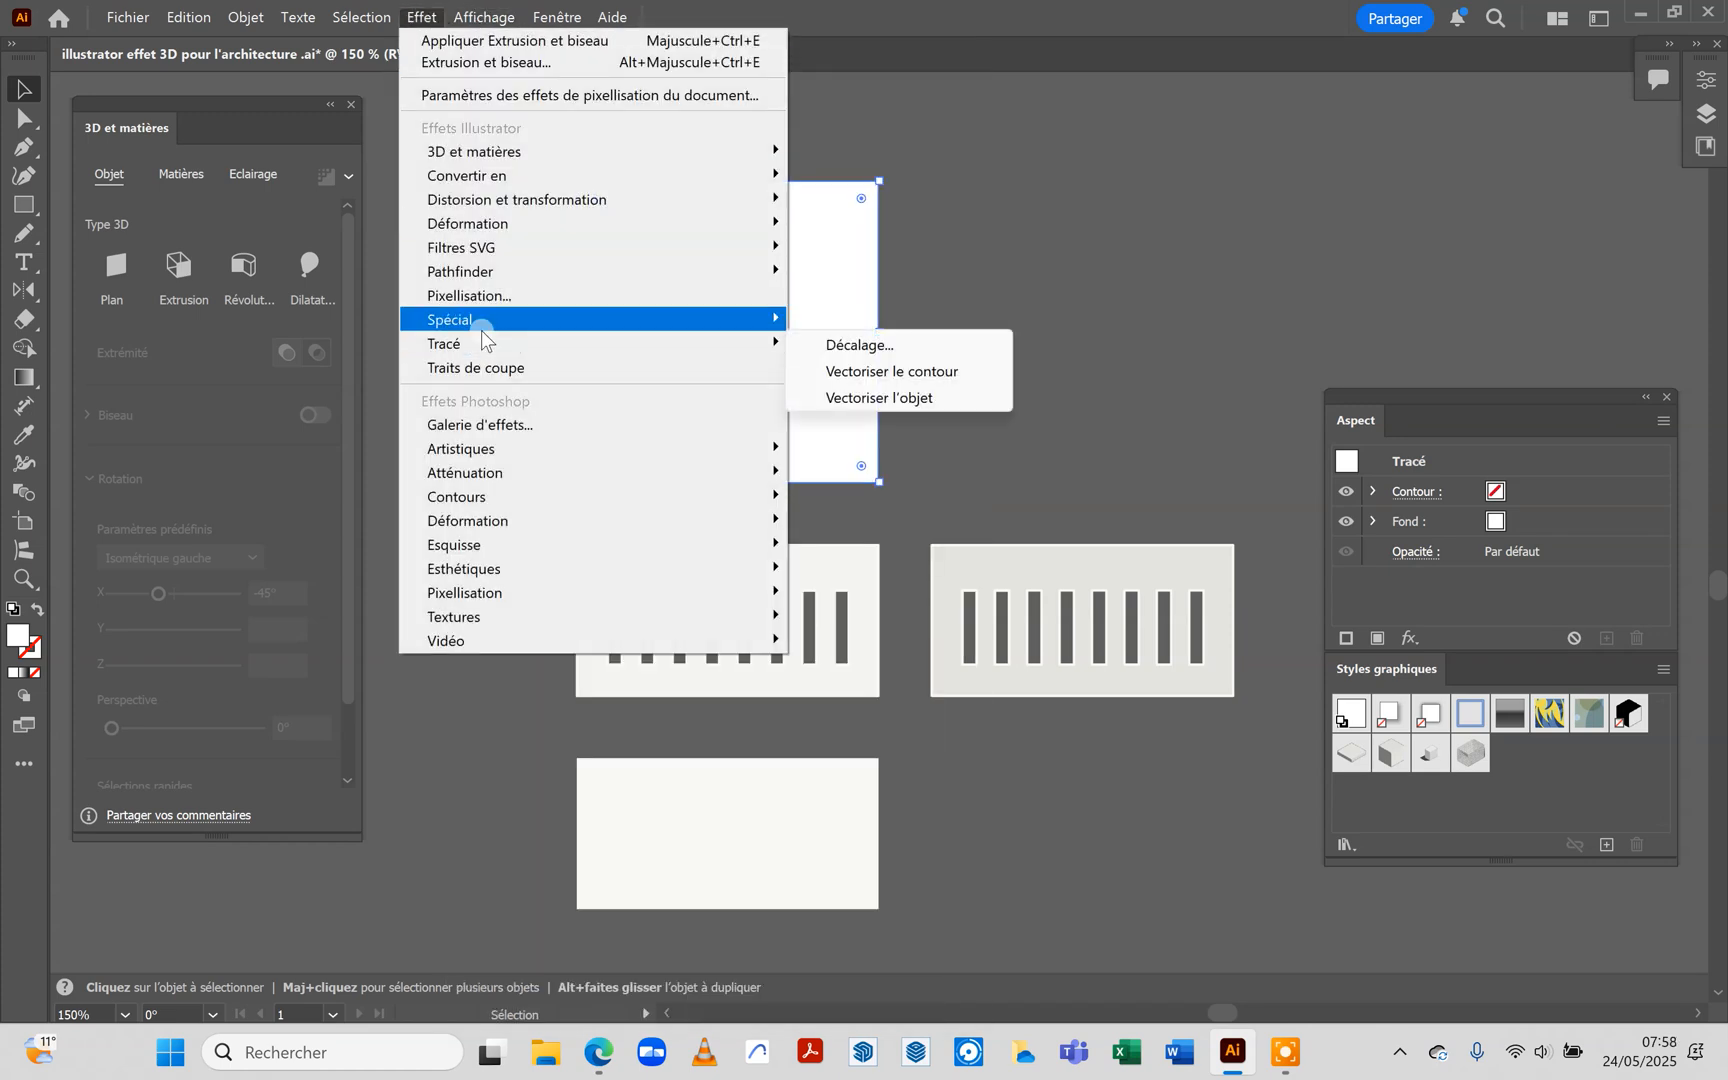
pyautogui.moveTo(516, 155)
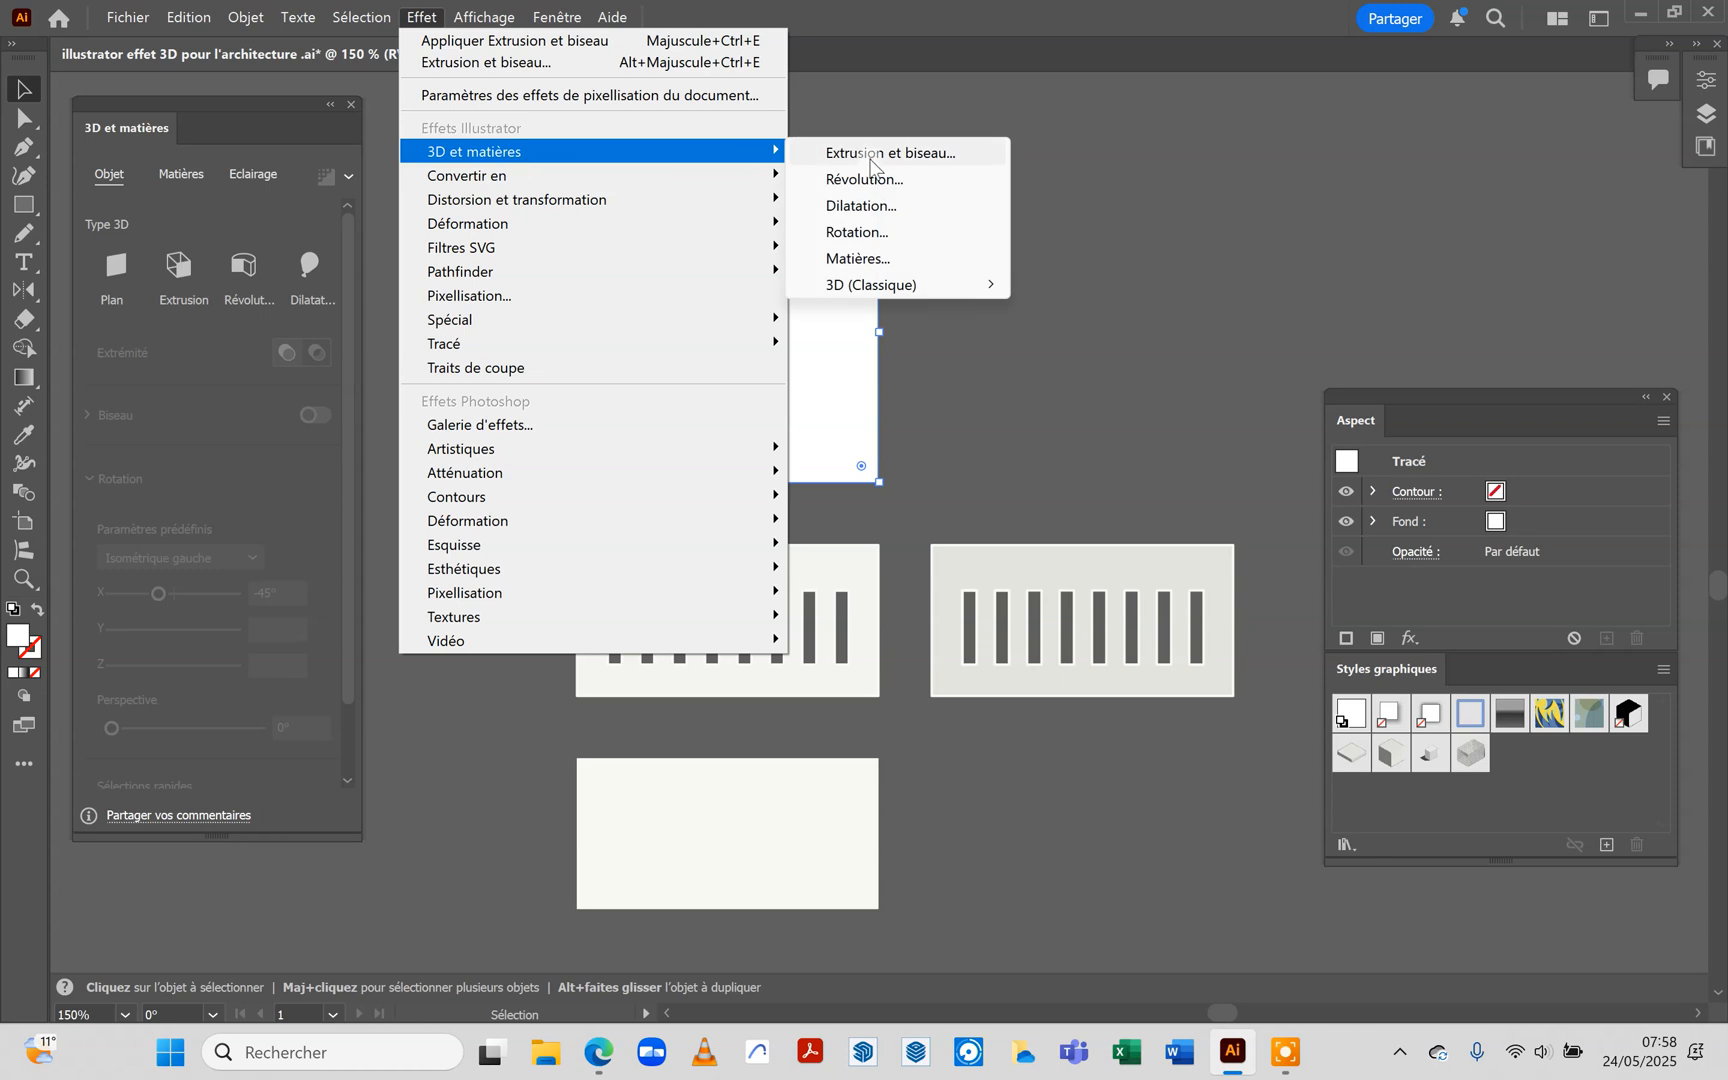
pyautogui.click(1146, 142)
pyautogui.click(1125, 144)
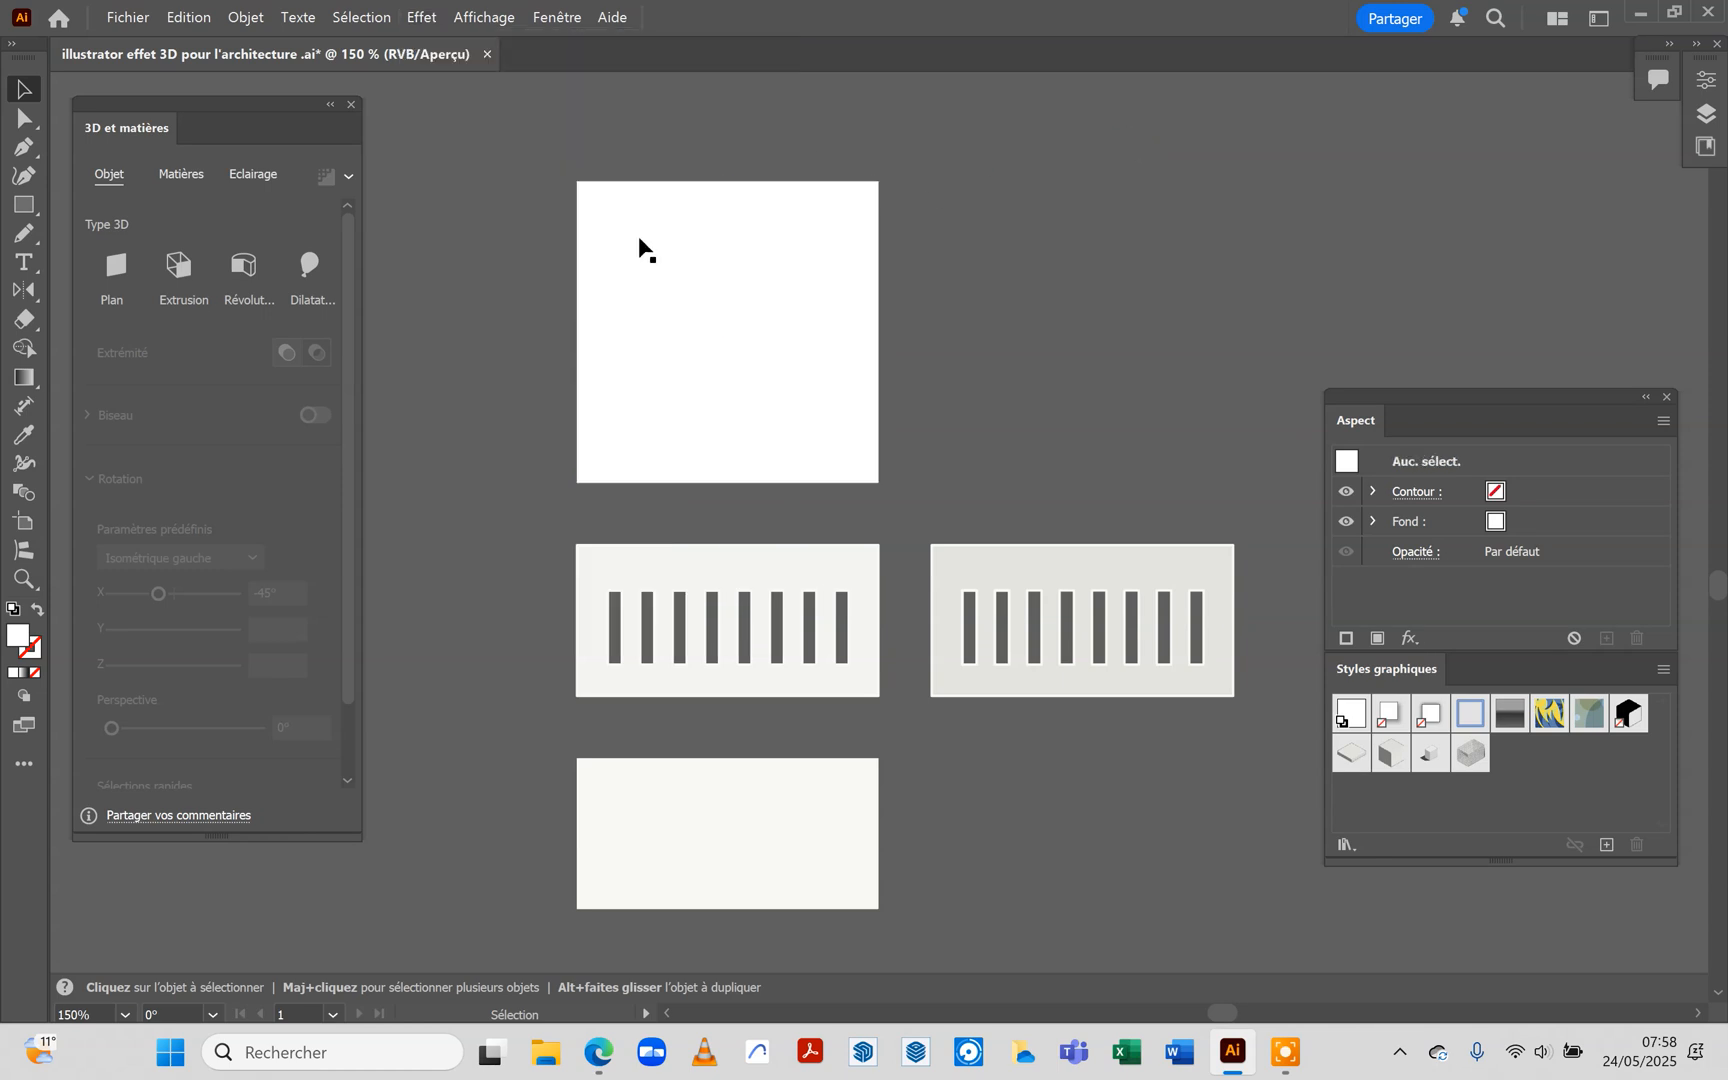
# Apply a 3D extrusion to the white square above the façade panels and set its depth to 1 mm
pyautogui.click(635, 312)
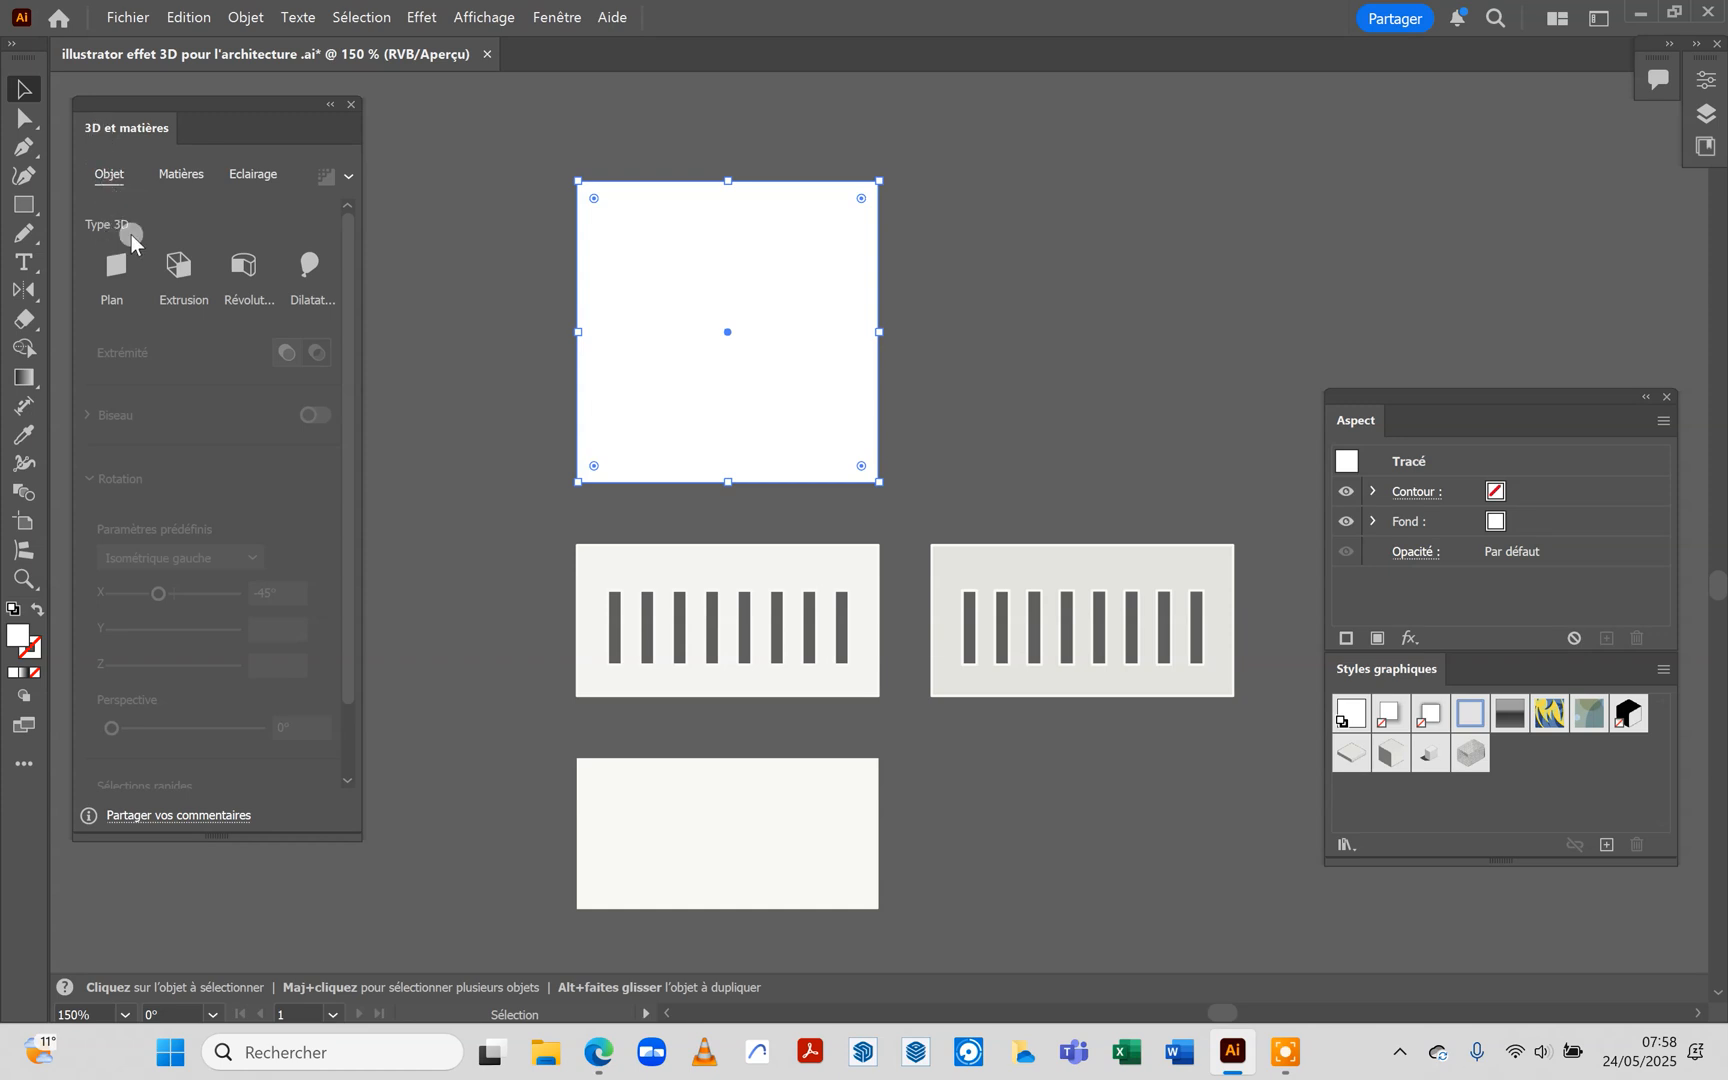
pyautogui.click(177, 263)
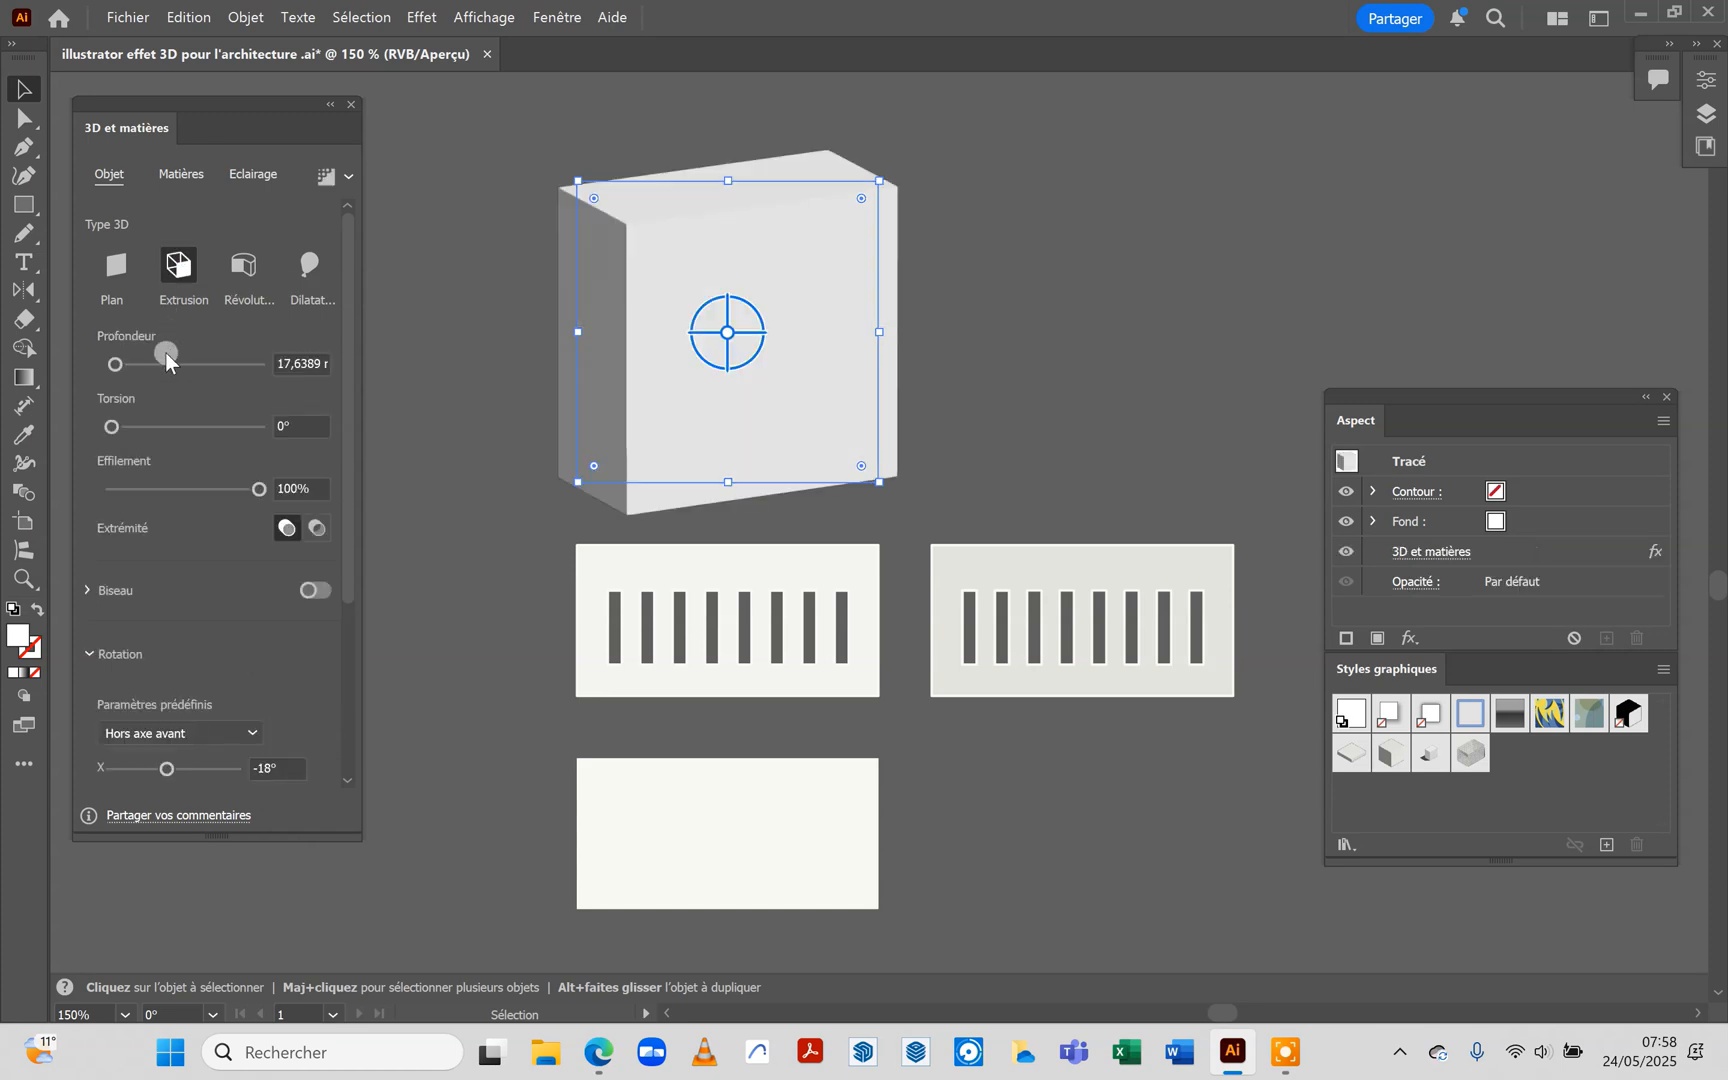
pyautogui.moveTo(113, 365); pyautogui.dragTo(107, 367)
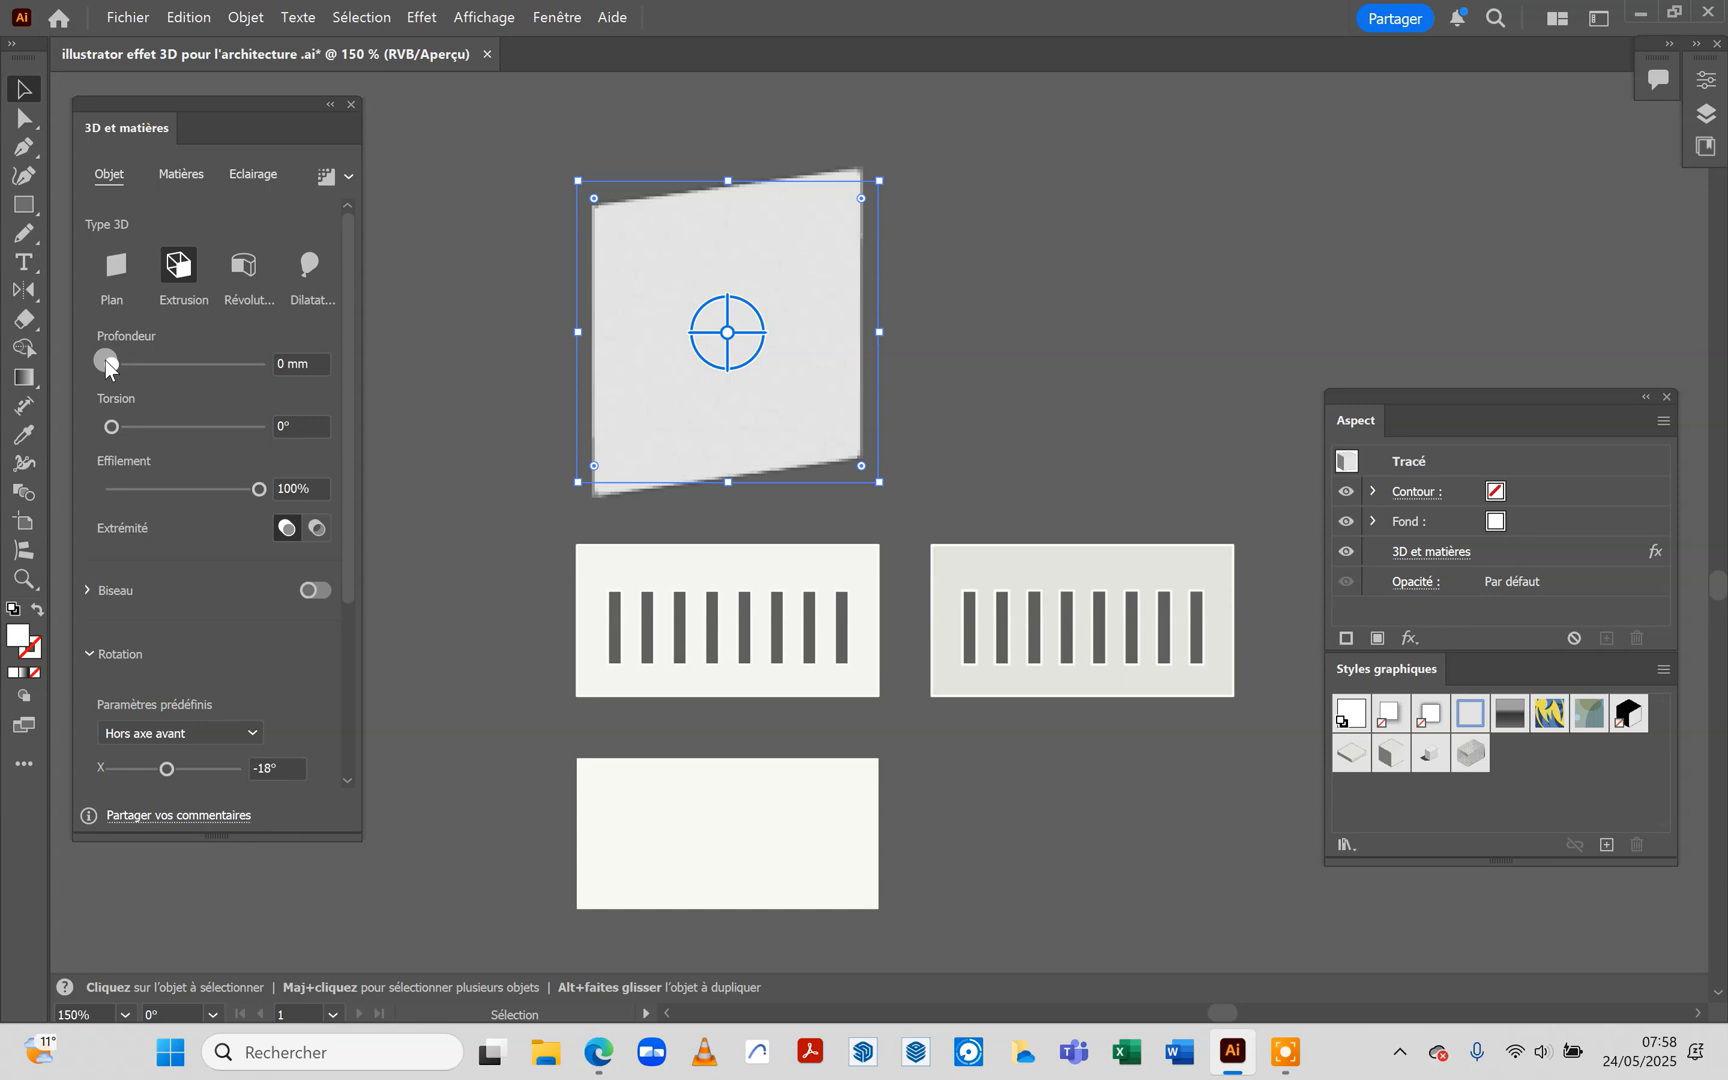
pyautogui.click(277, 363)
pyautogui.write('1')
pyautogui.press('Return')
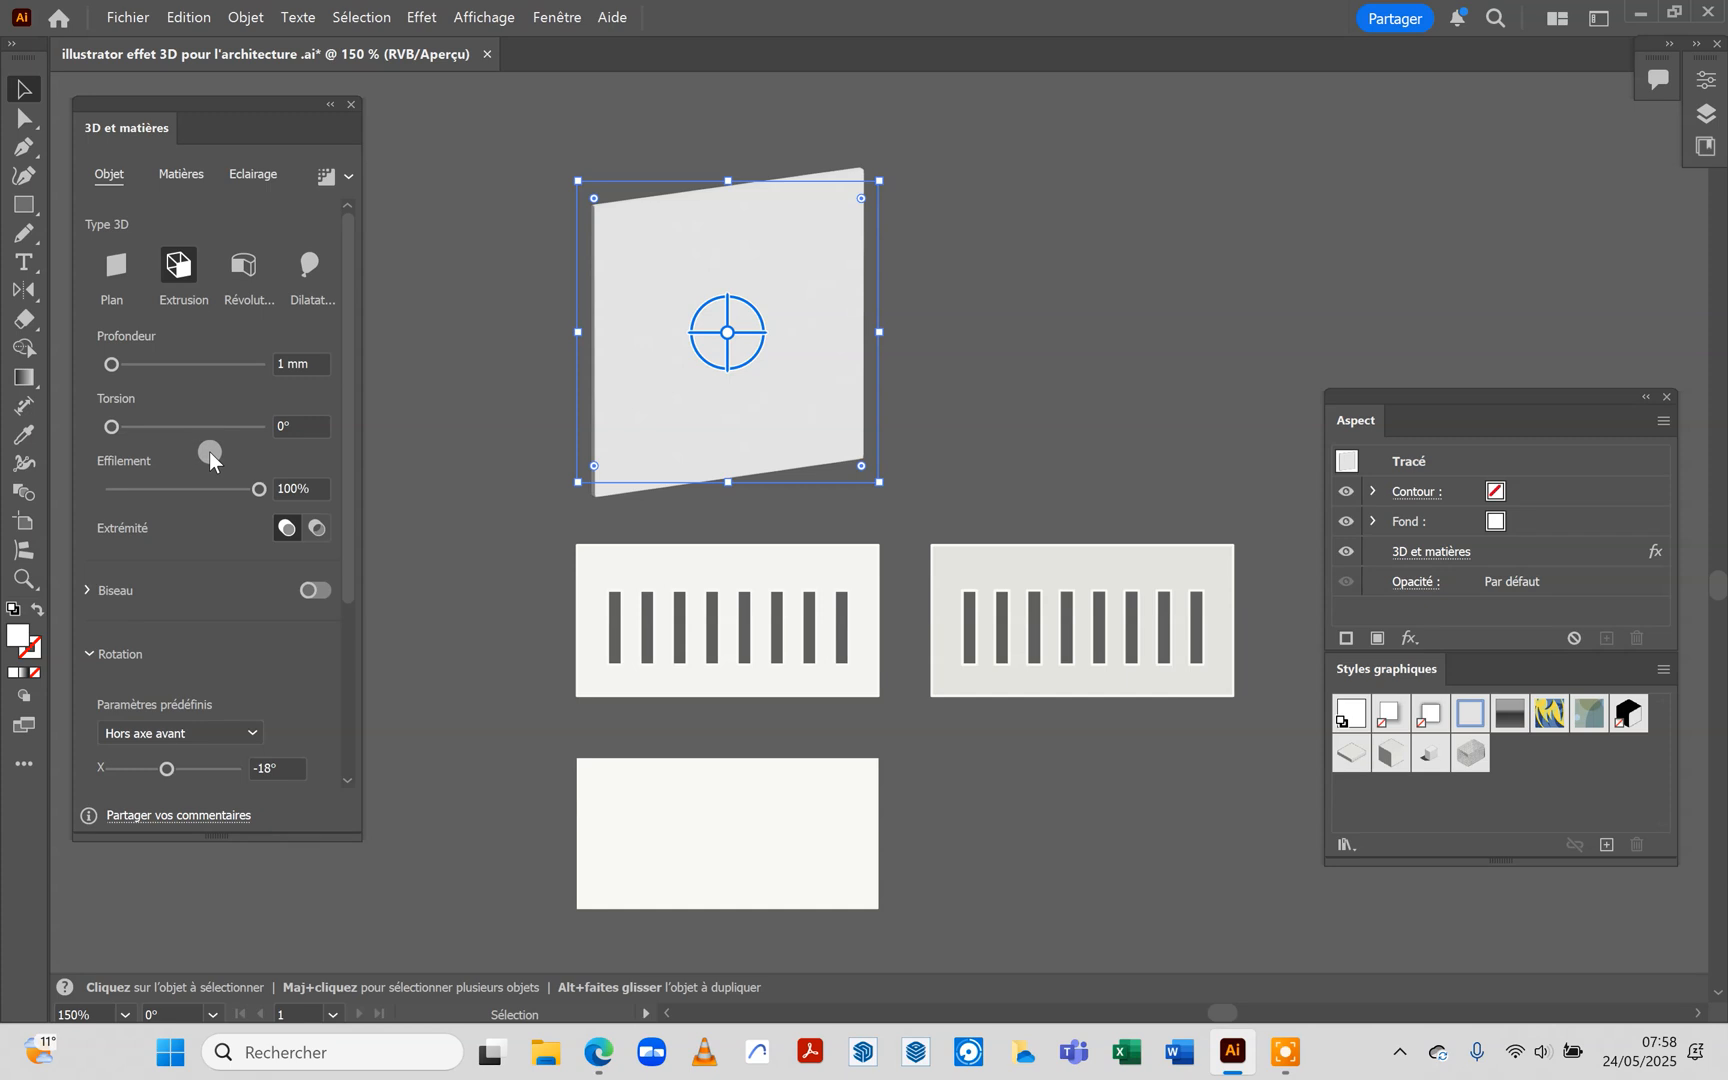
# Set the extruded square's rotation preset to Isométrique haut
pyautogui.moveTo(346, 533); pyautogui.dragTo(346, 734)
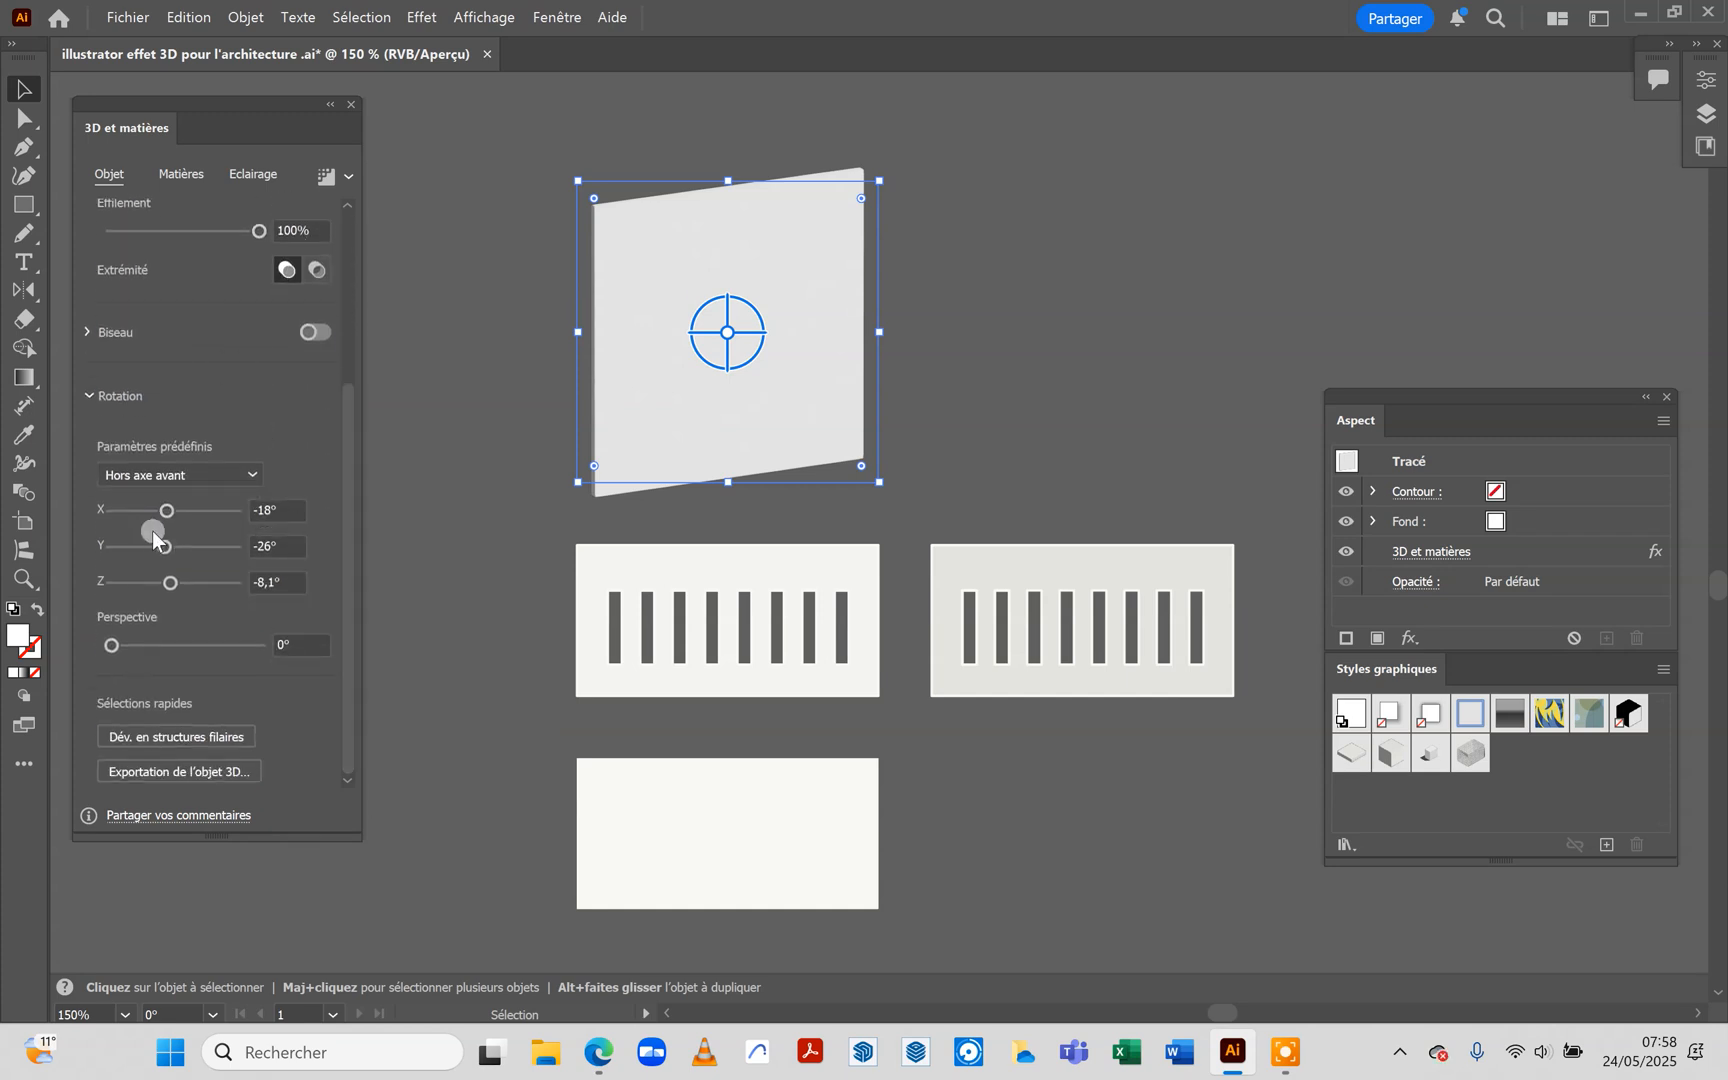
pyautogui.click(255, 468)
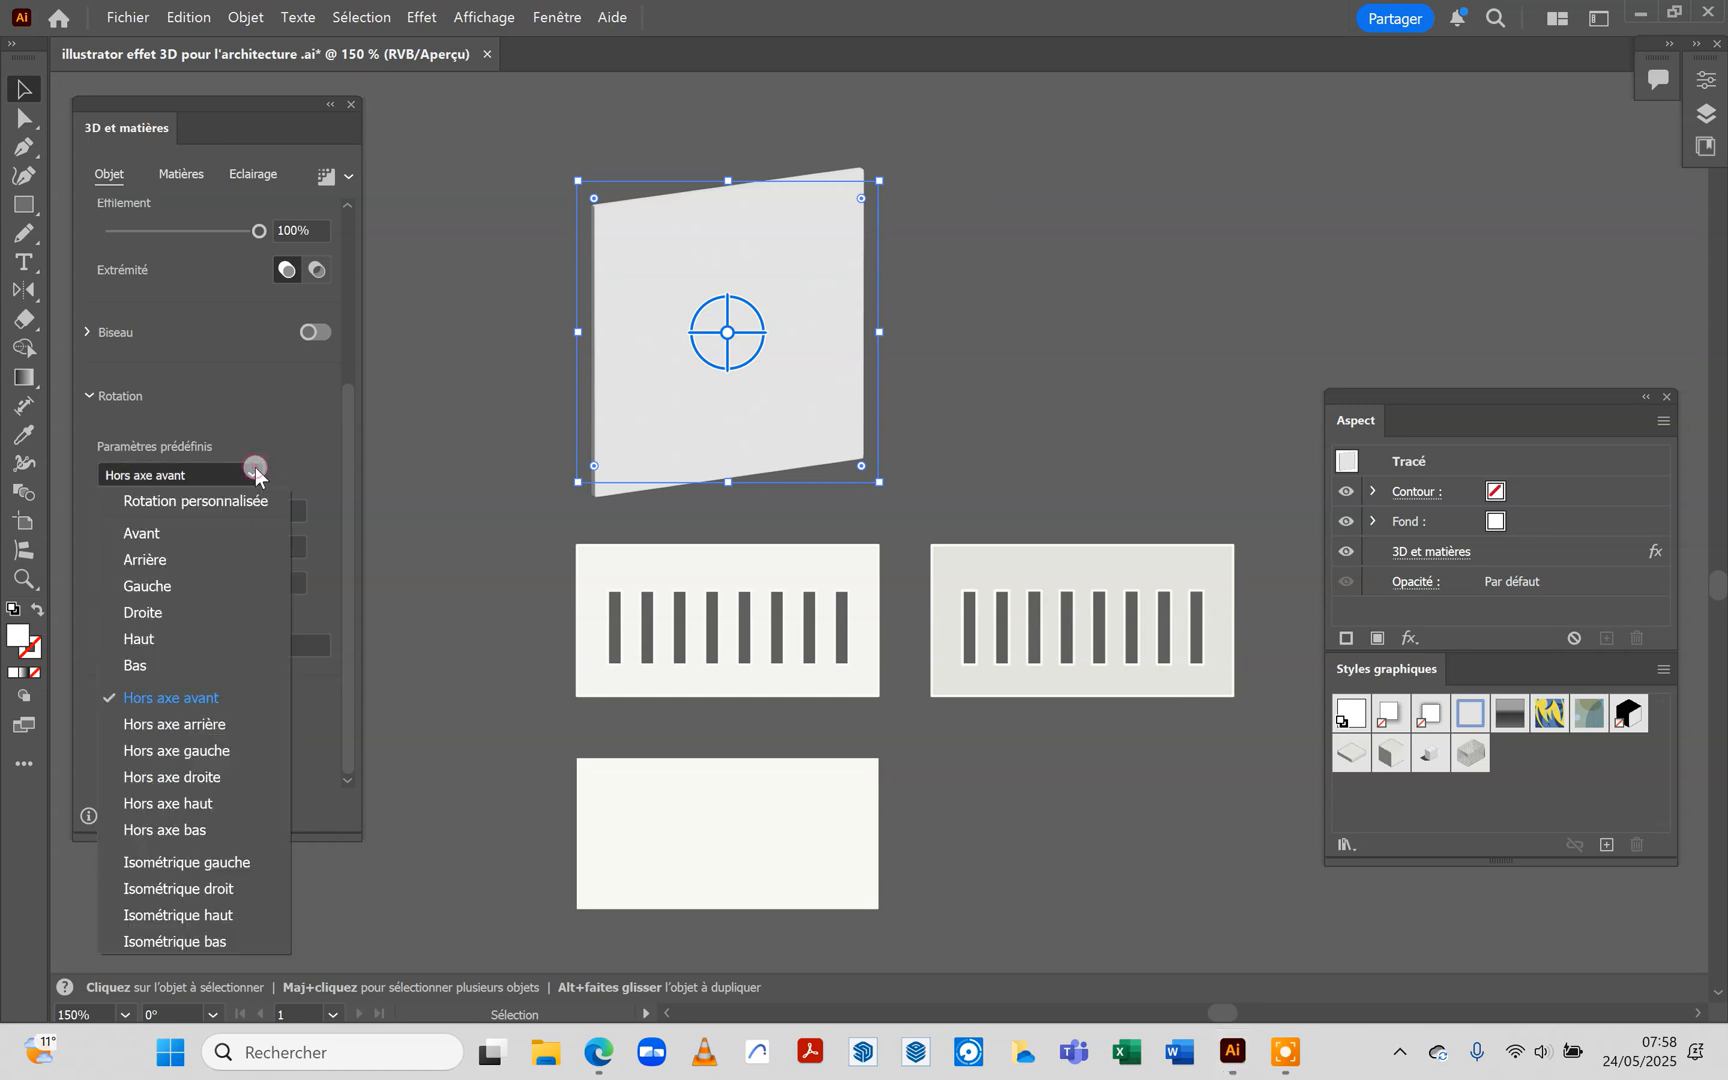
pyautogui.click(182, 914)
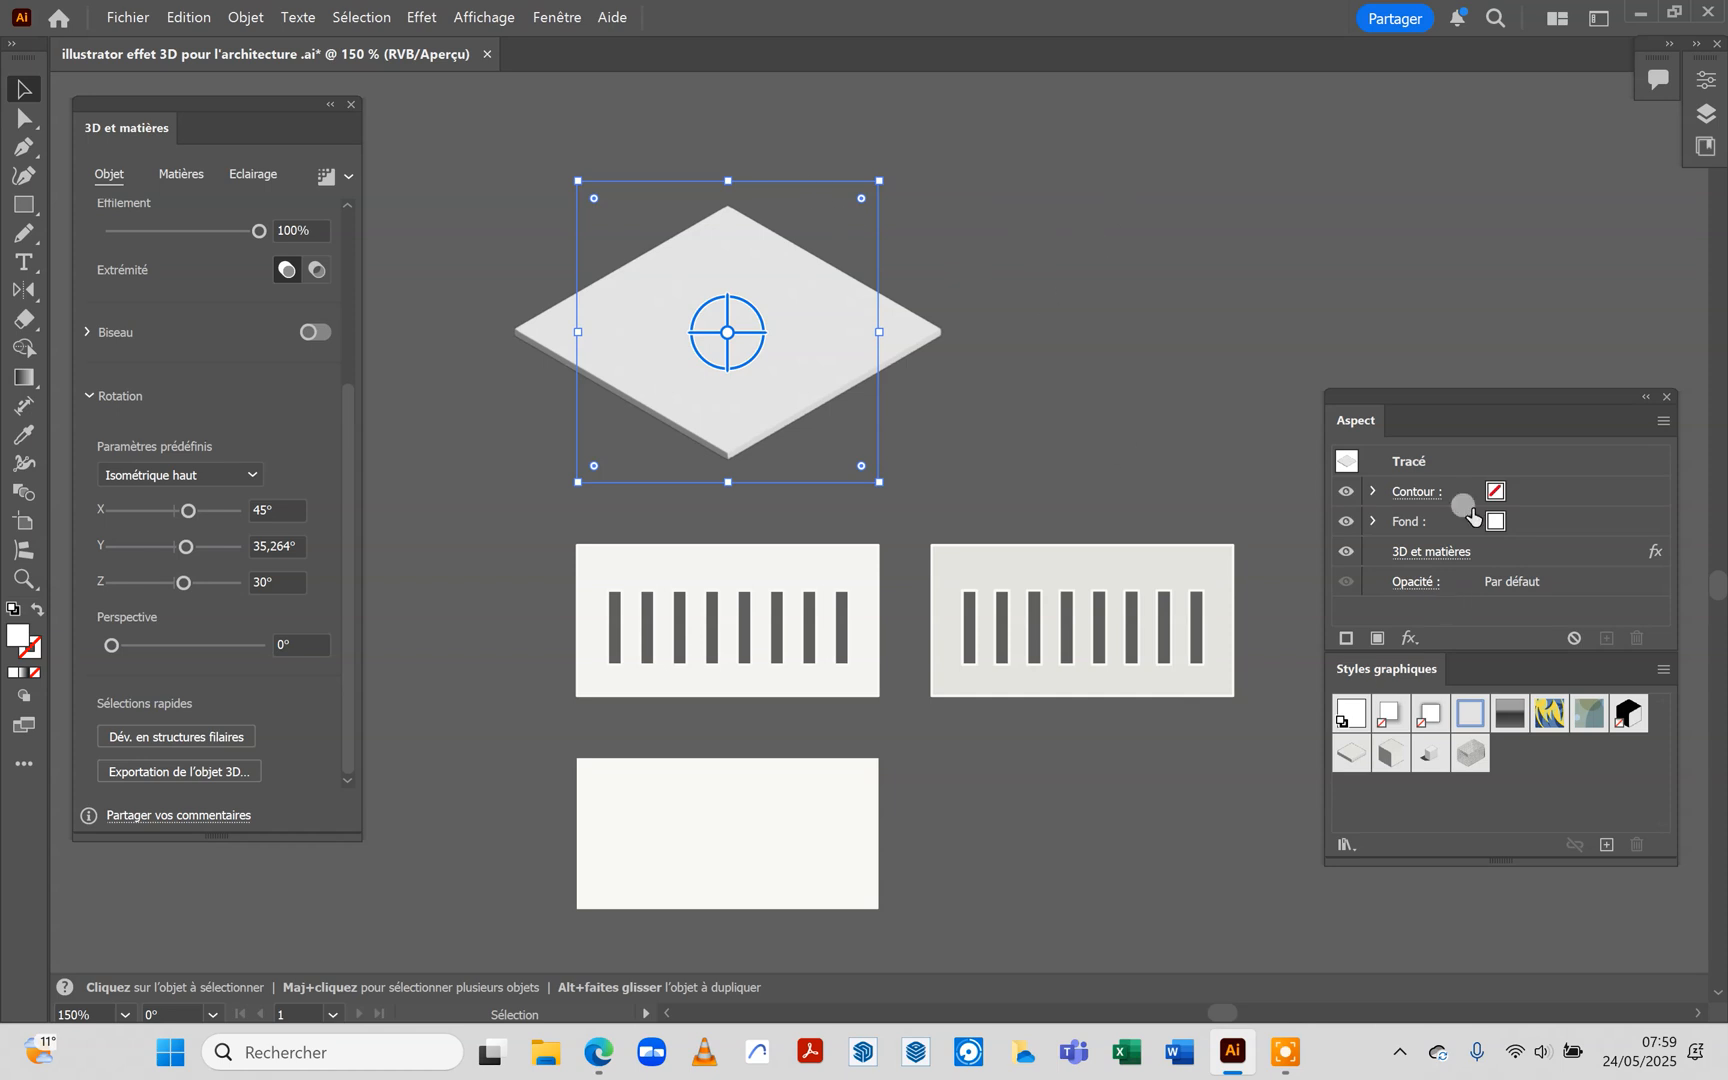
# Save the isometric slab's appearance as a new graphic style
pyautogui.moveTo(1462, 388); pyautogui.dragTo(1367, 192)
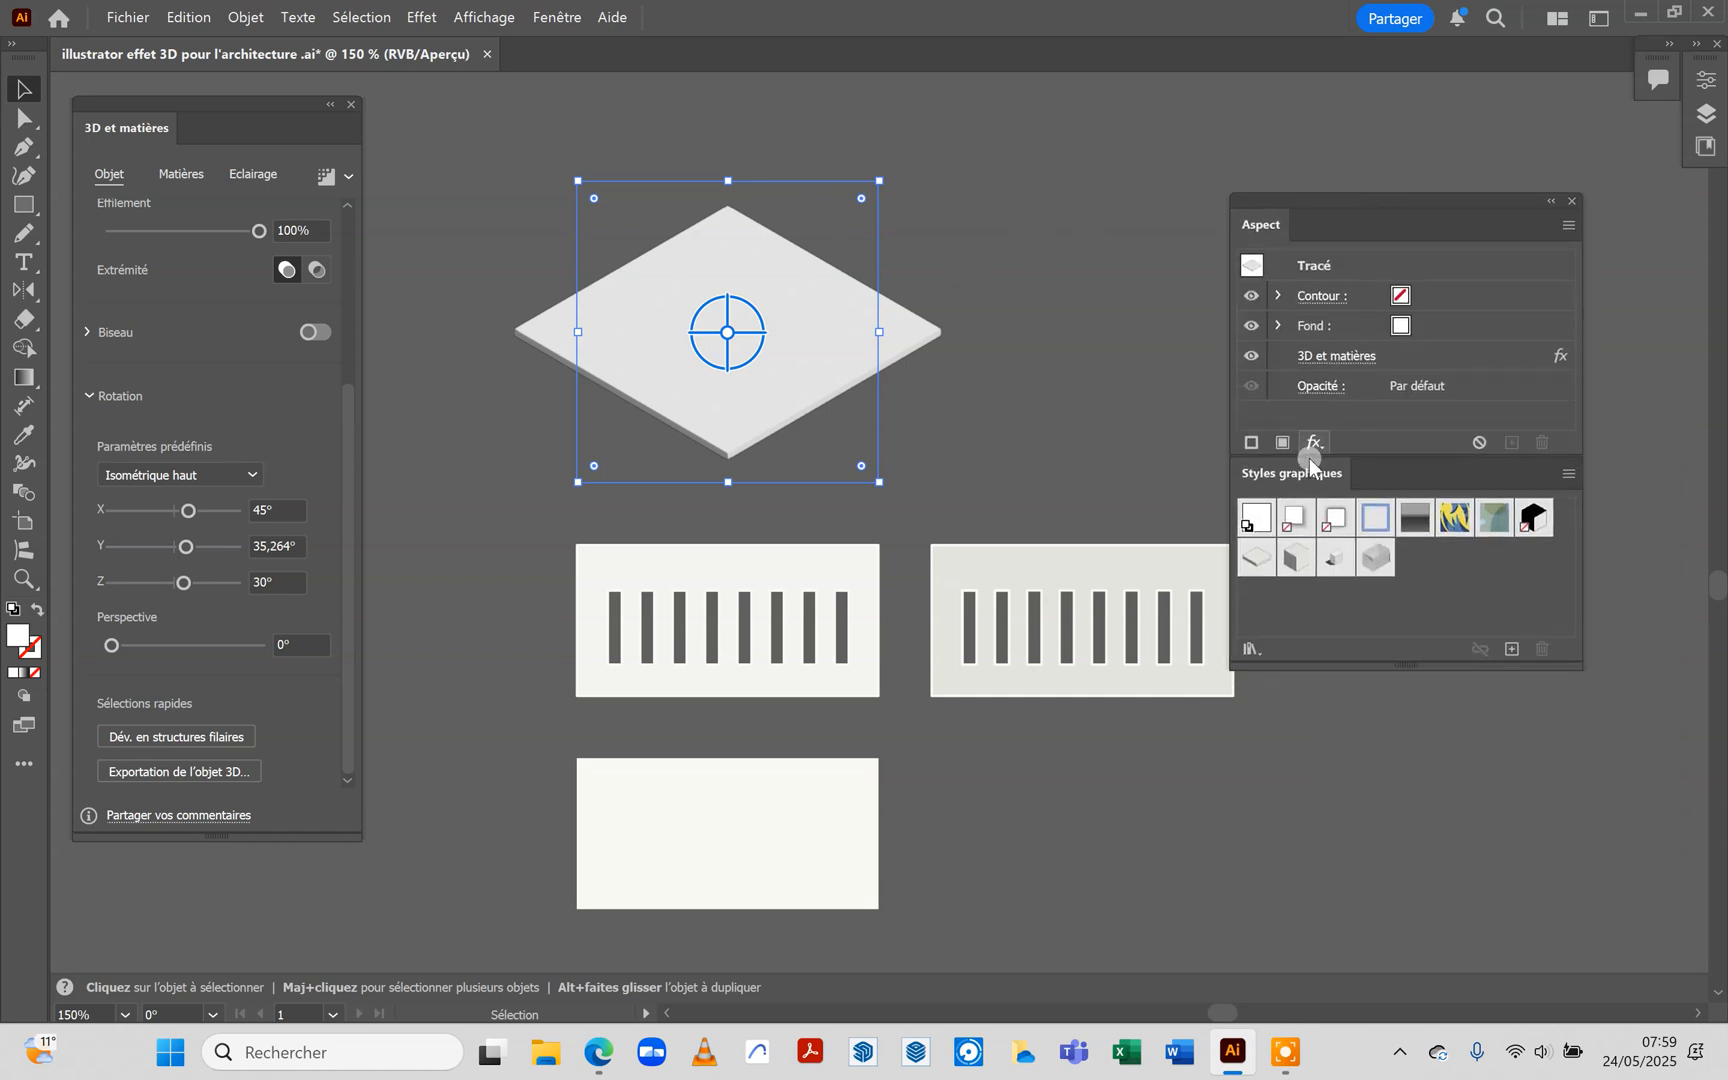
pyautogui.click(568, 11)
pyautogui.click(568, 11)
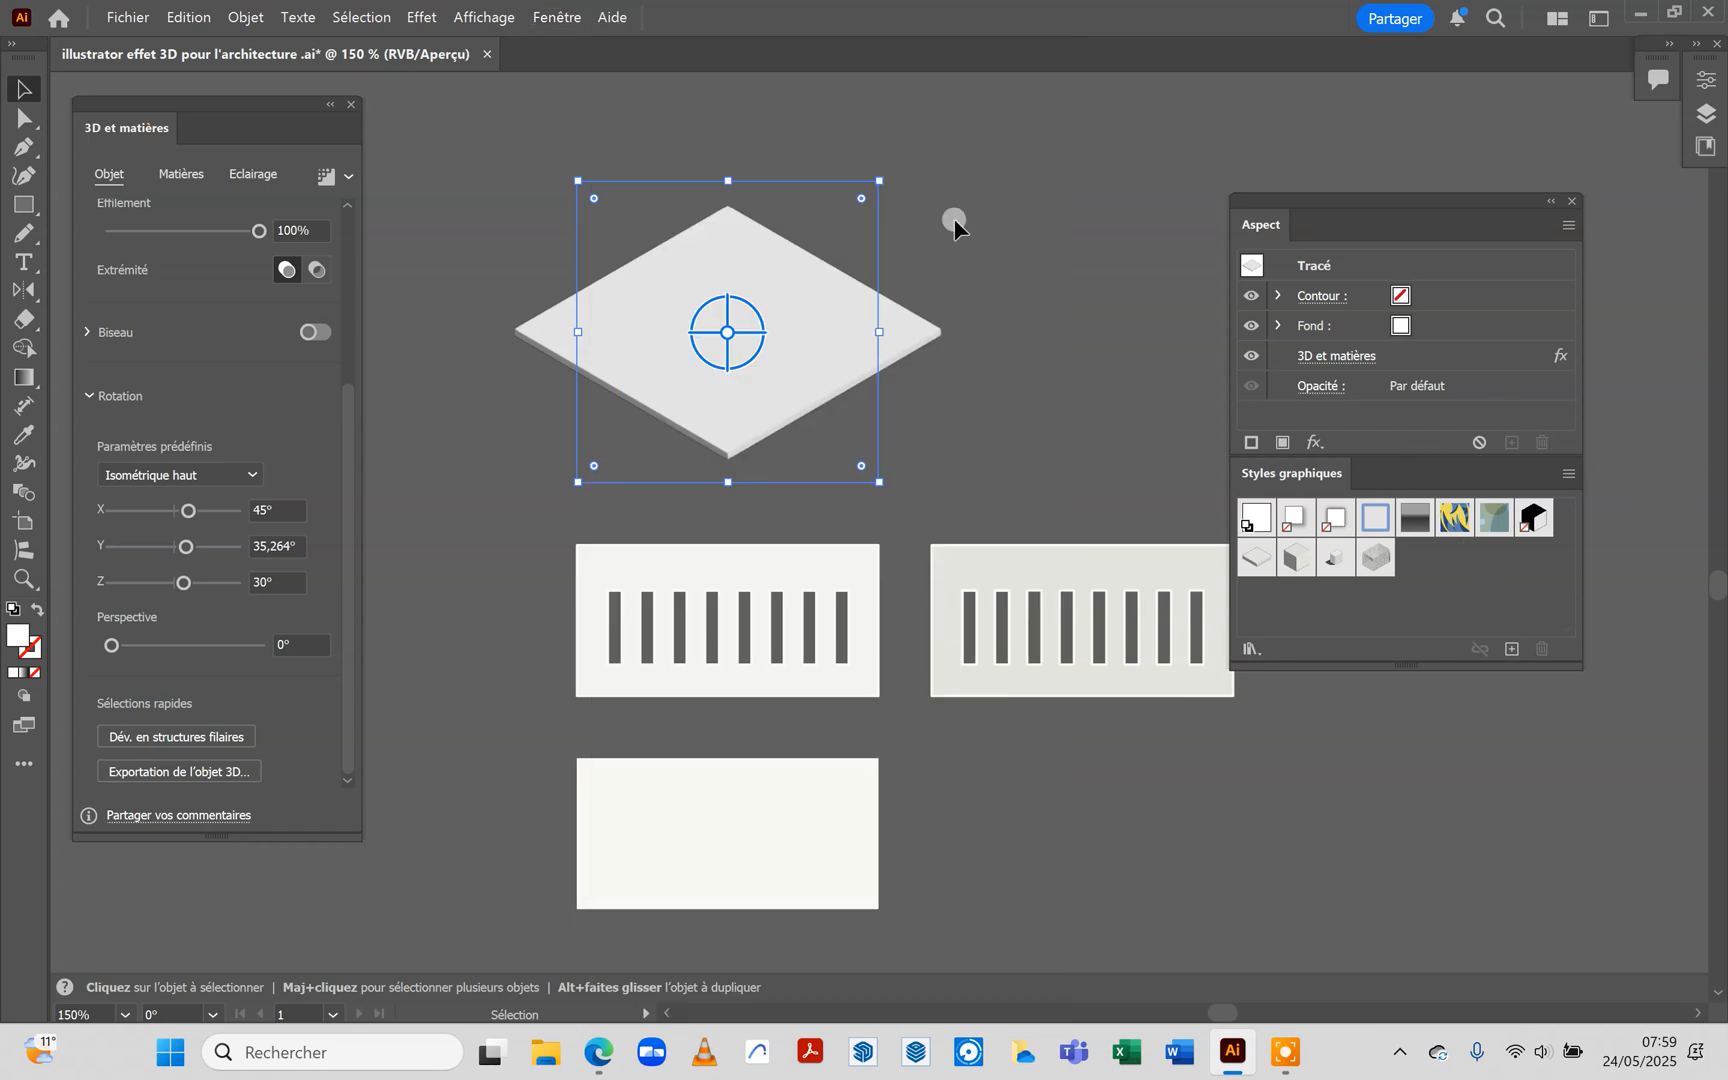
pyautogui.click(1513, 649)
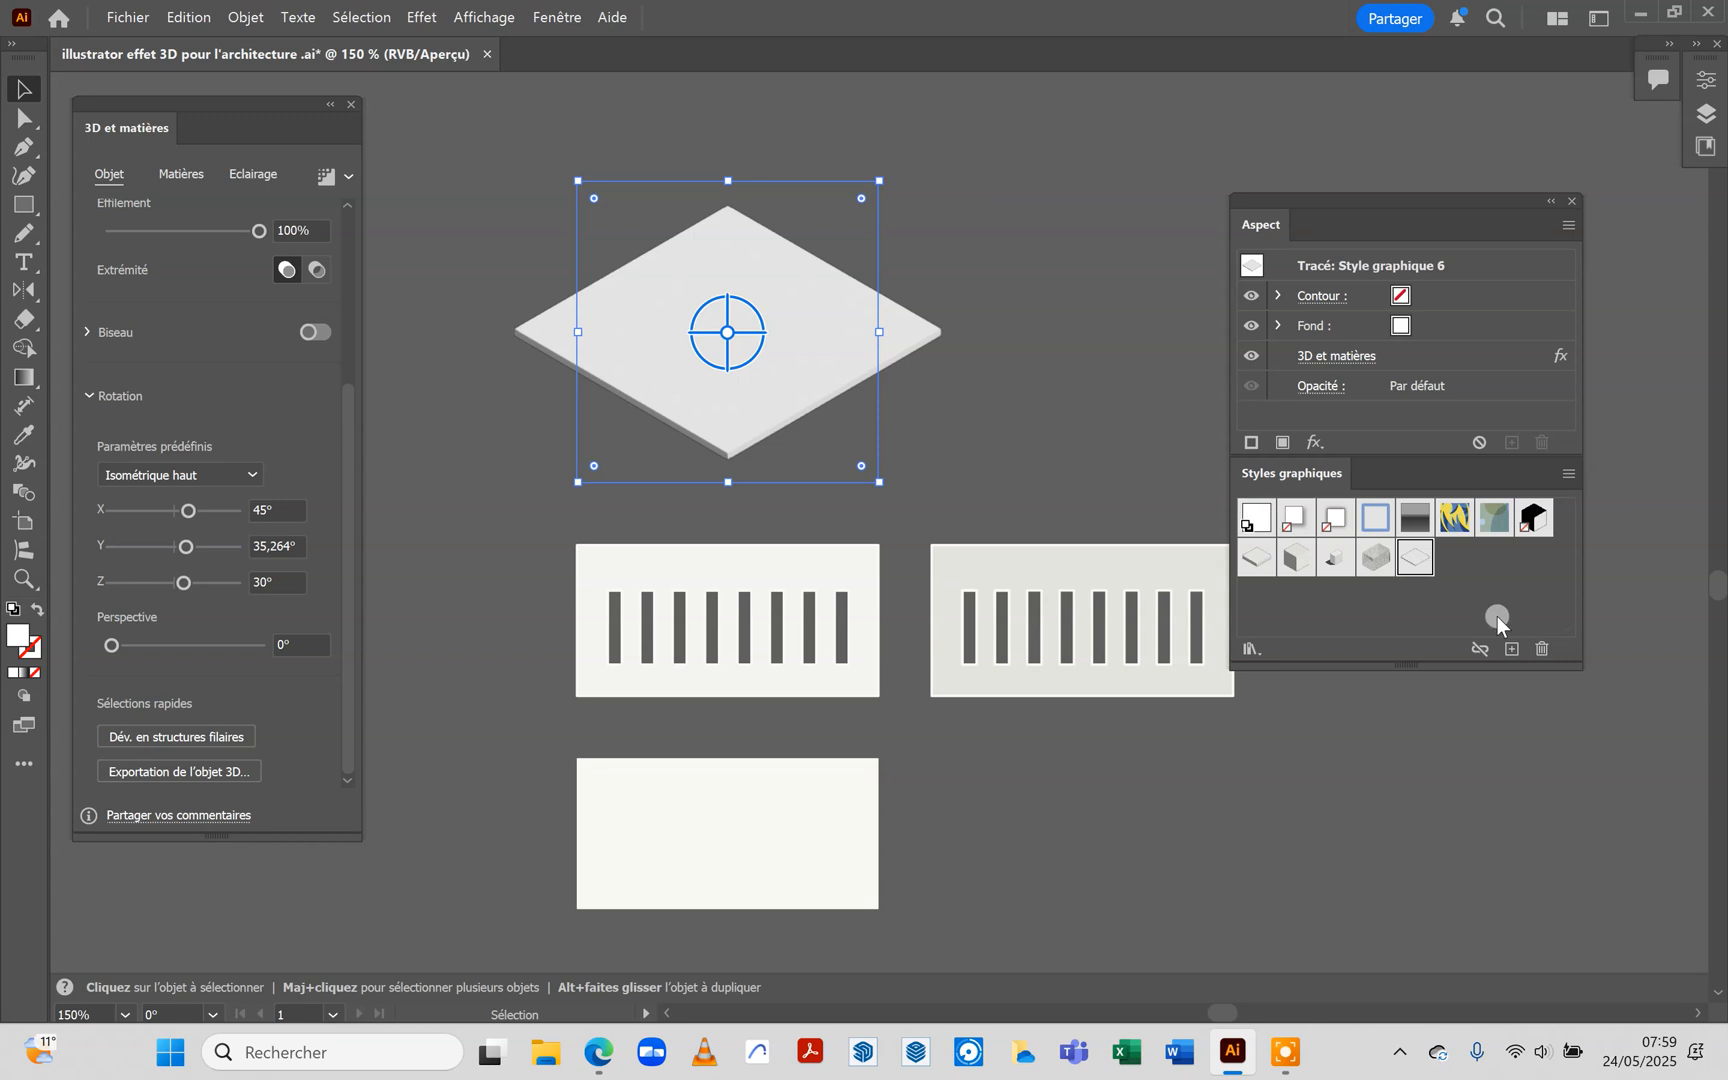
# Draw a circle about 37 px in diameter to the right of the slab and apply the newly saved isometric graphic style
pyautogui.moveTo(22, 205); pyautogui.dragTo(69, 231)
pyautogui.moveTo(1030, 181); pyautogui.dragTo(1138, 293)
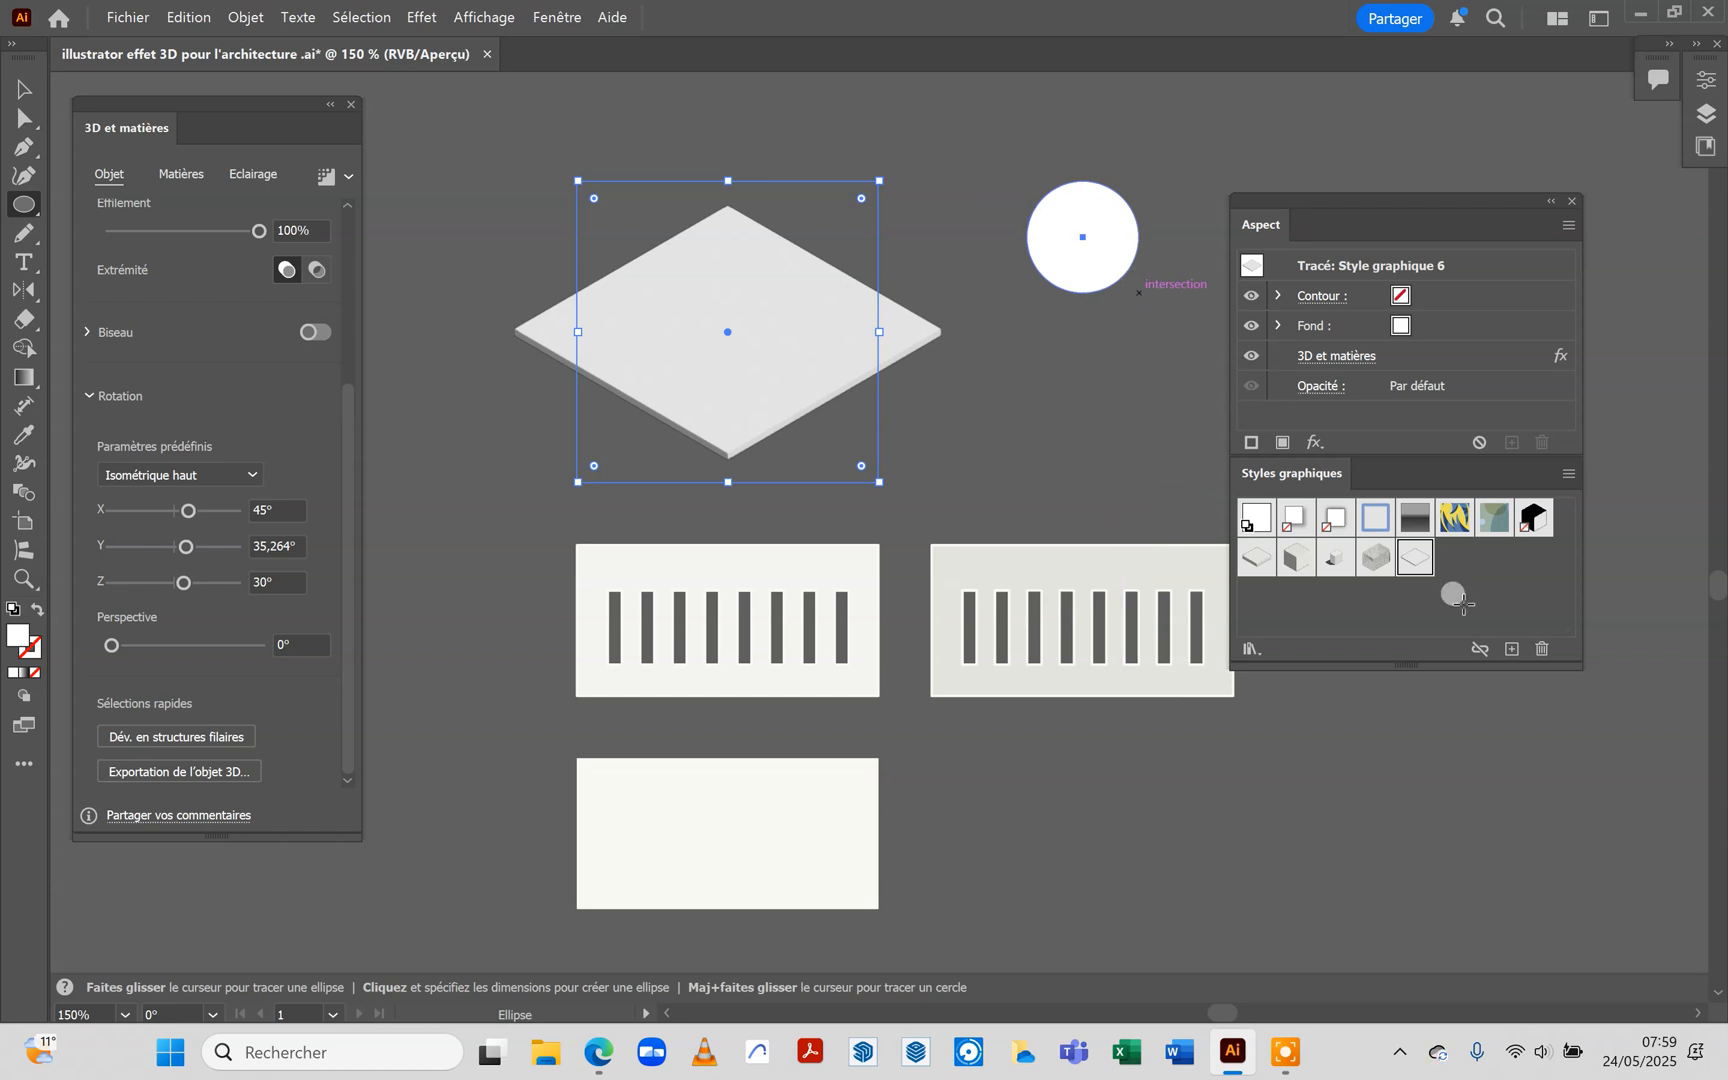
pyautogui.click(1416, 560)
pyautogui.click(1140, 455)
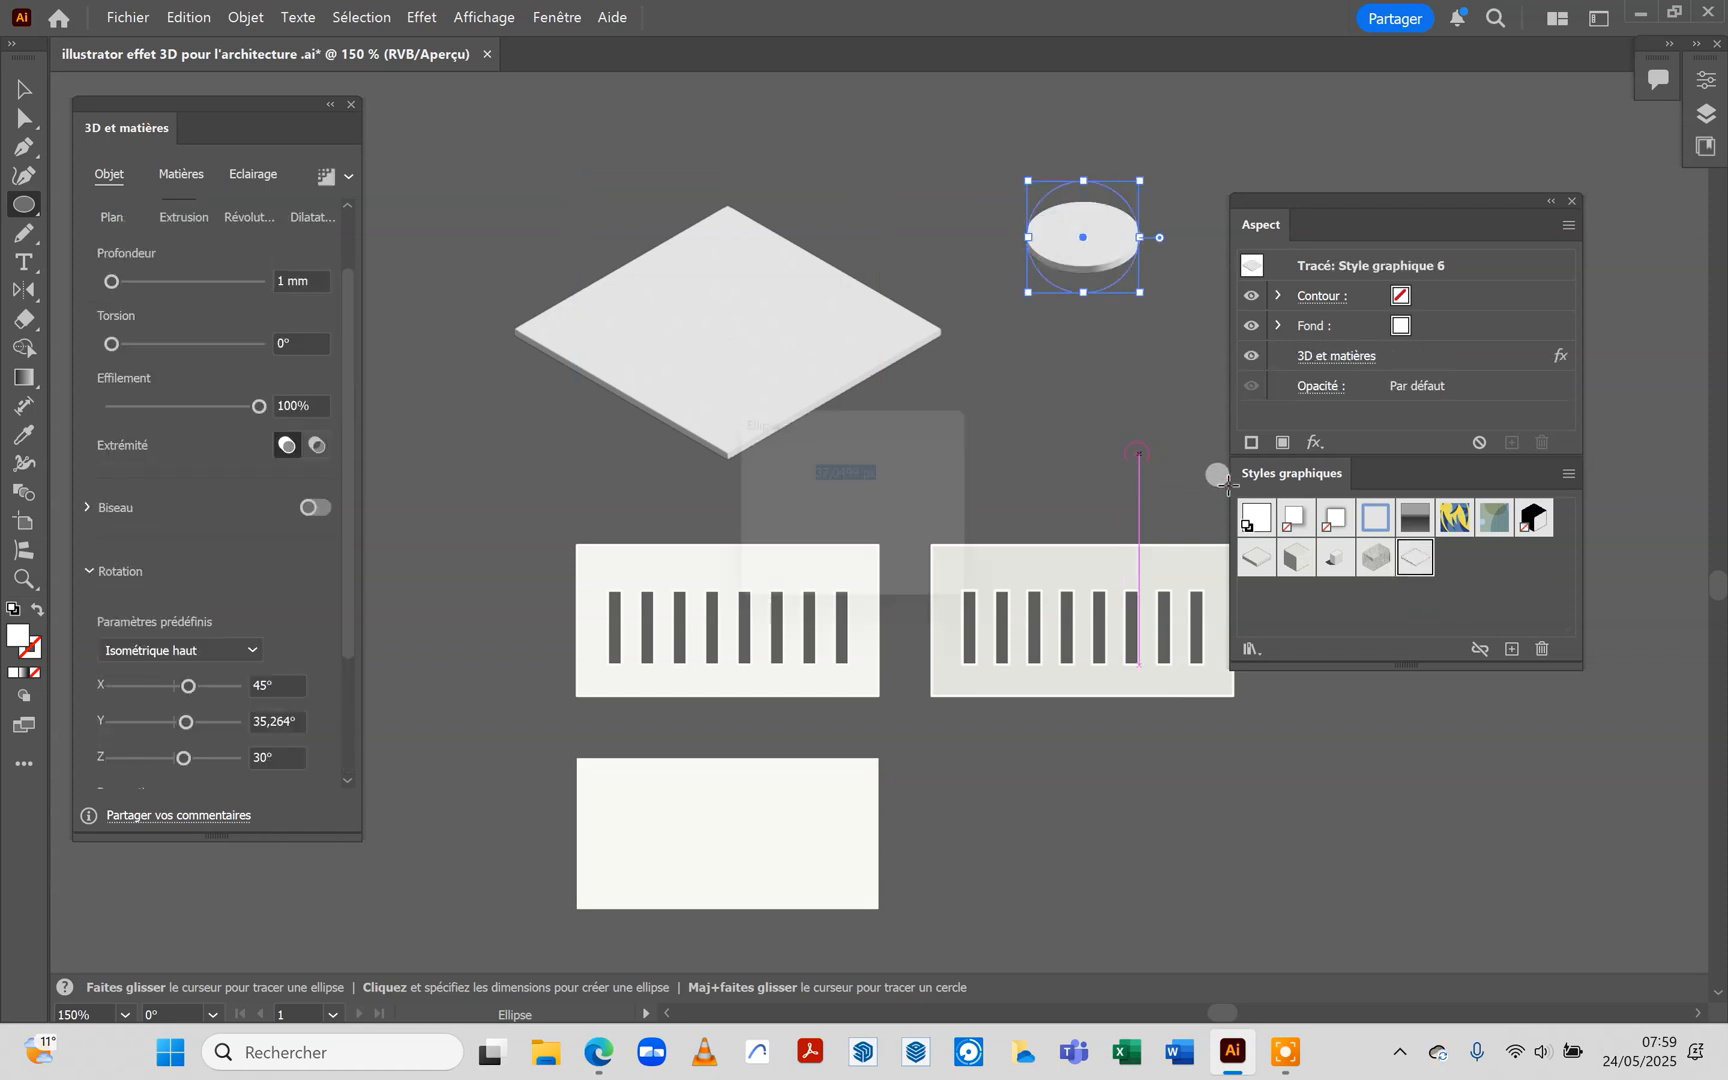
pyautogui.click(919, 566)
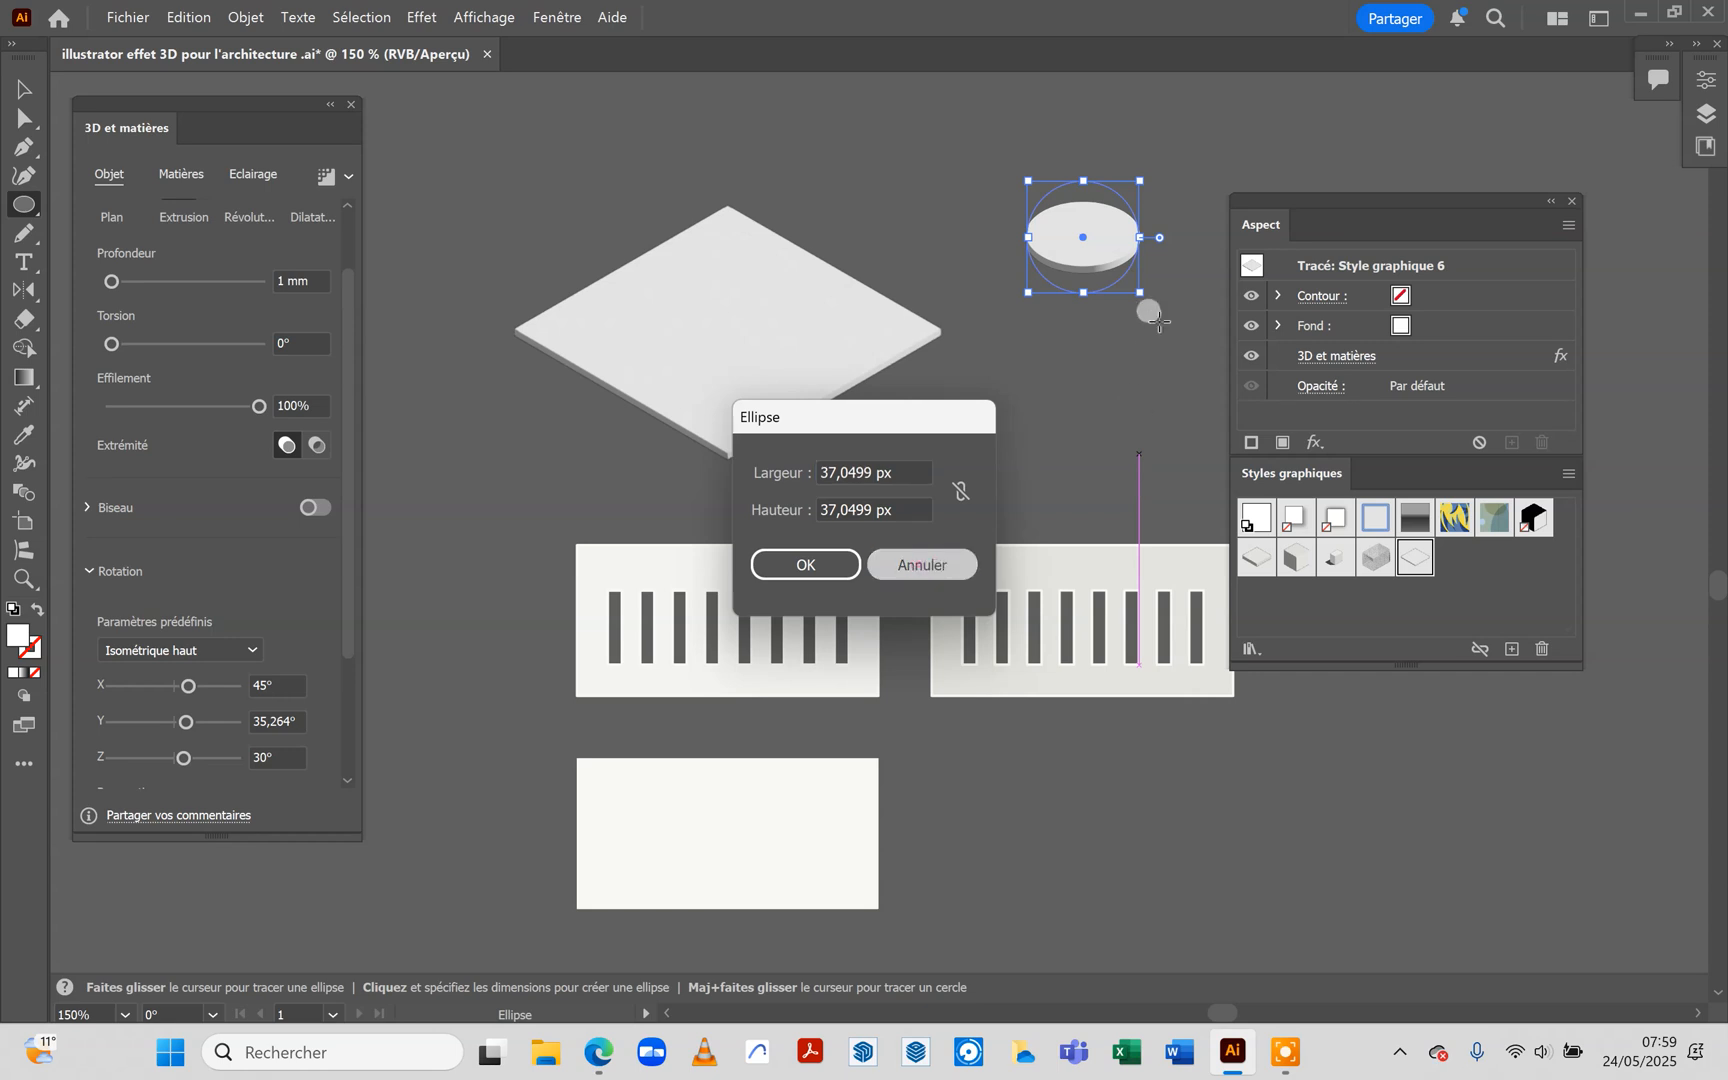
# Move the isometric disc about 38 px left and 13 px down, beside the slab's right corner, and deselect it
pyautogui.click(24, 88)
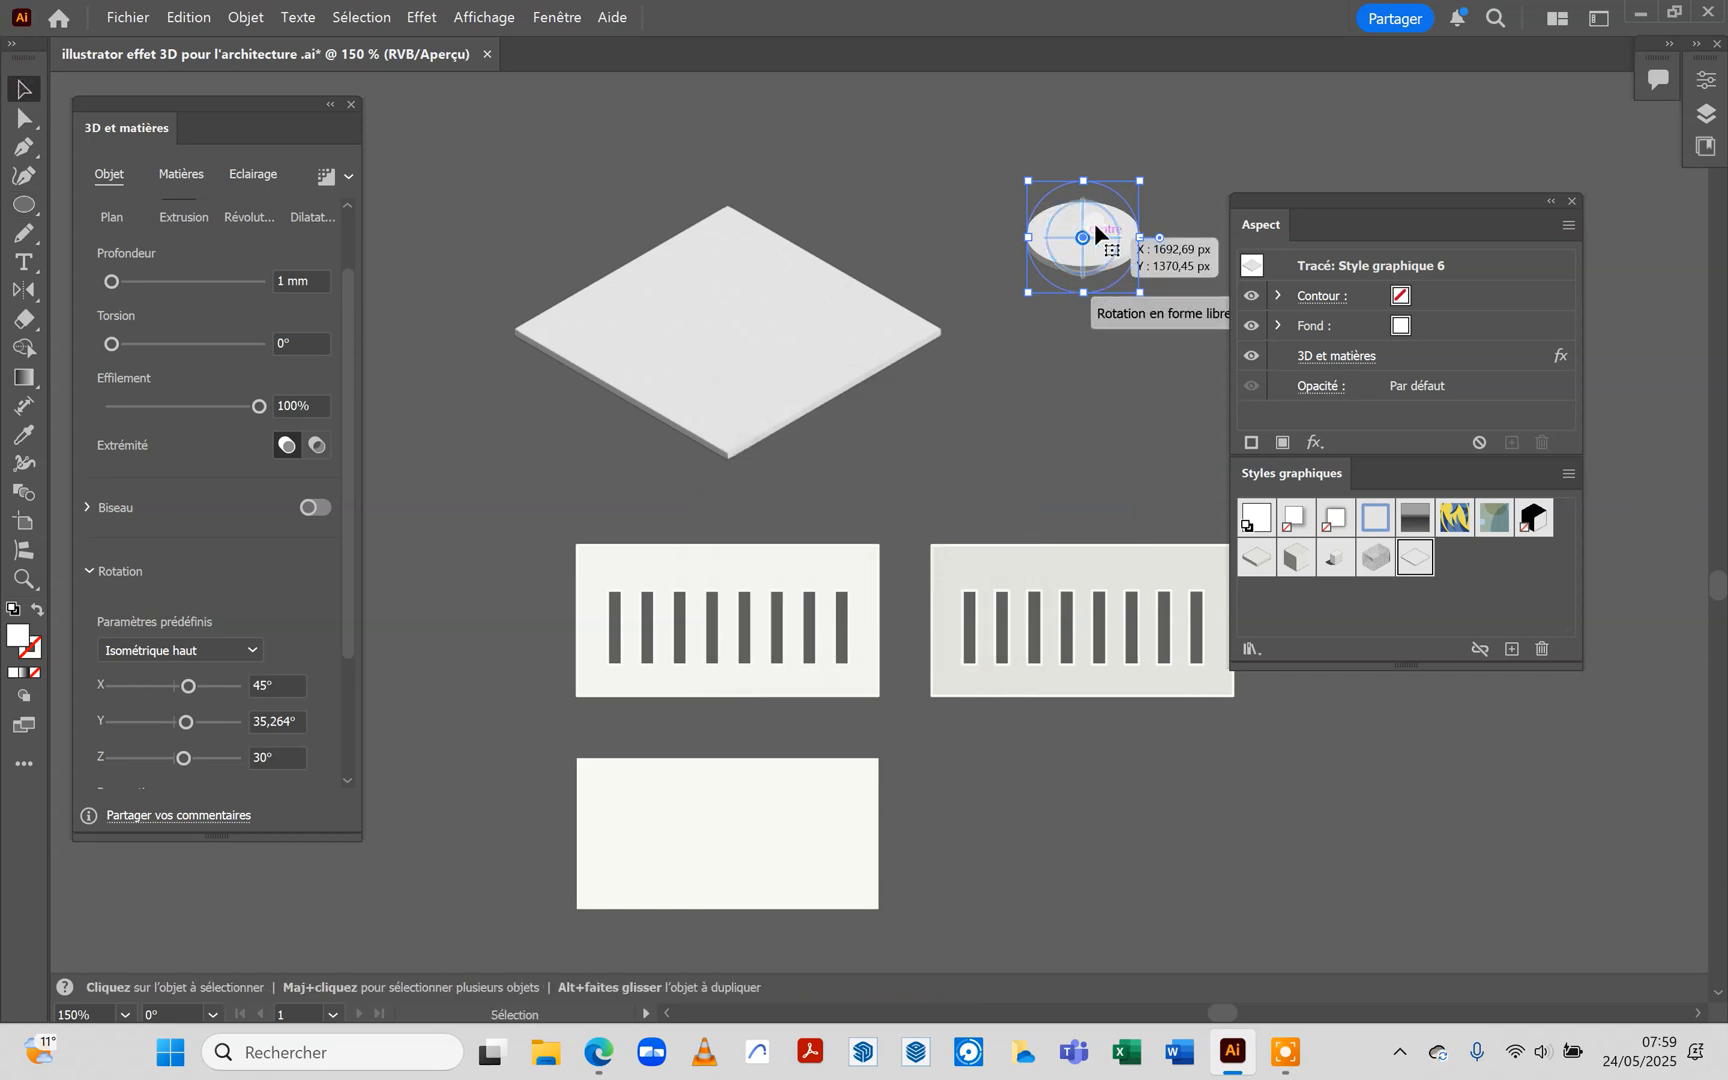
pyautogui.moveTo(1099, 231); pyautogui.dragTo(987, 252)
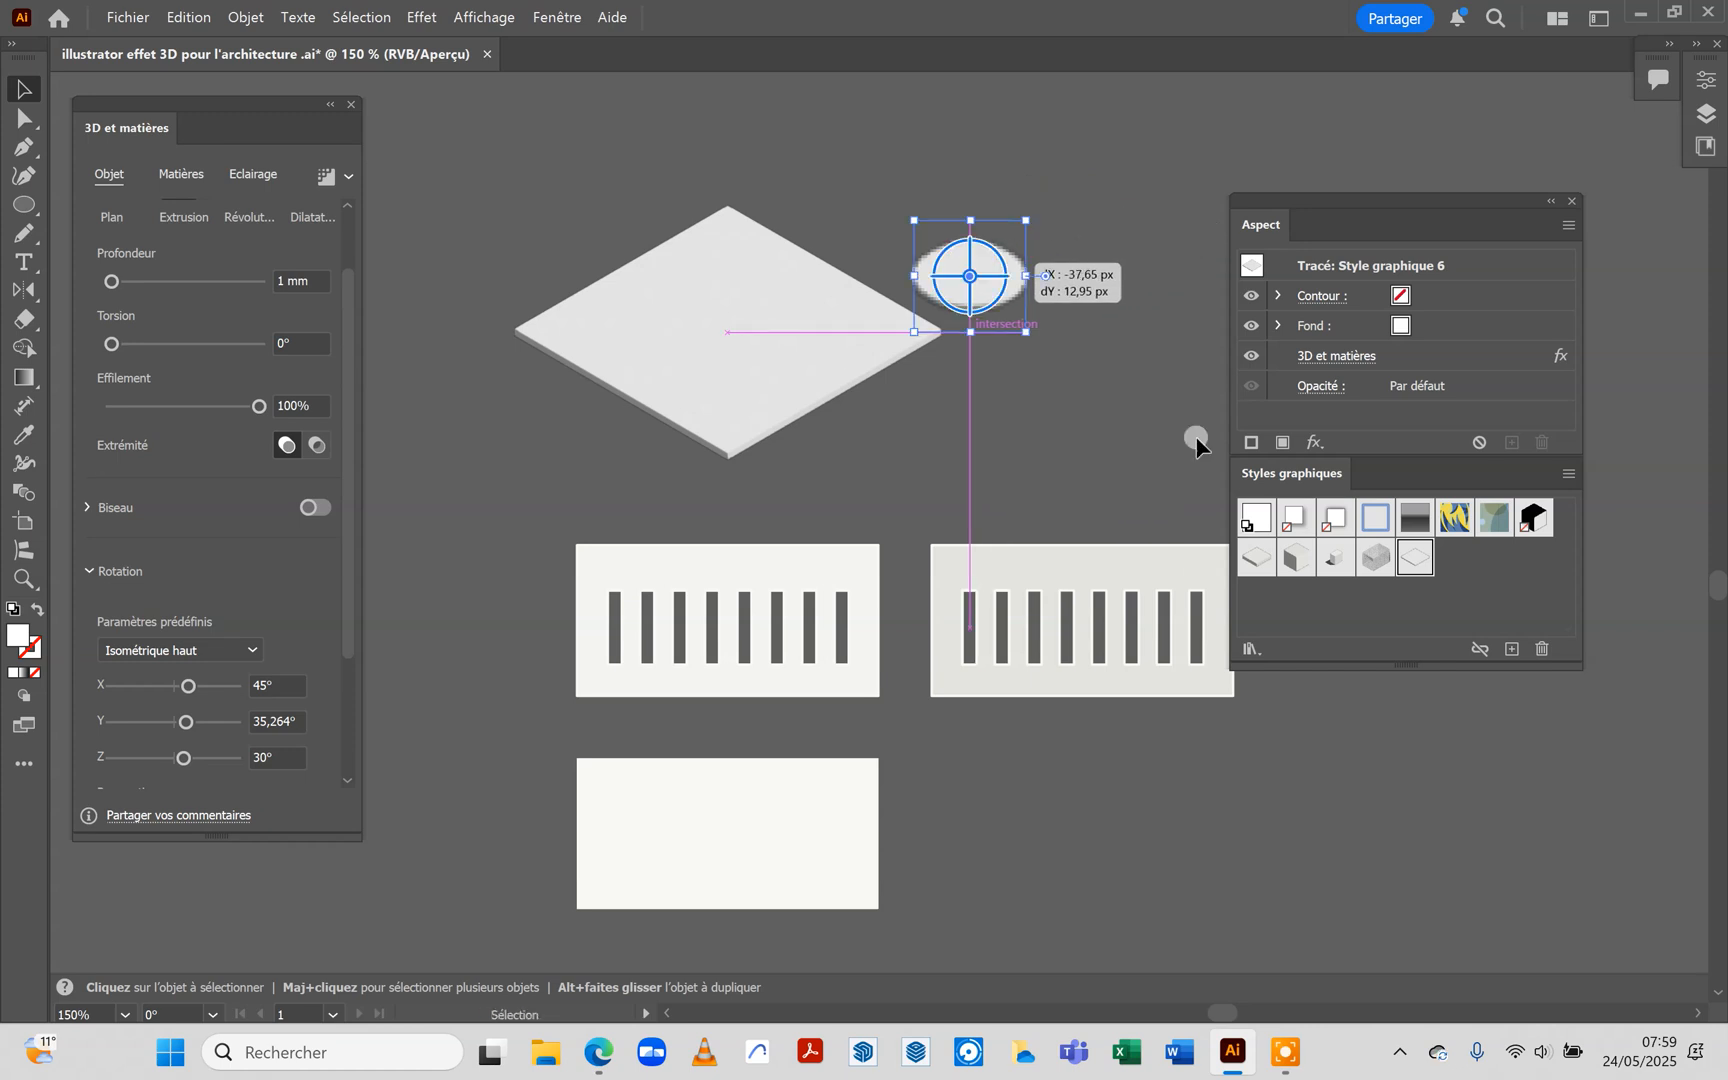
pyautogui.click(1176, 432)
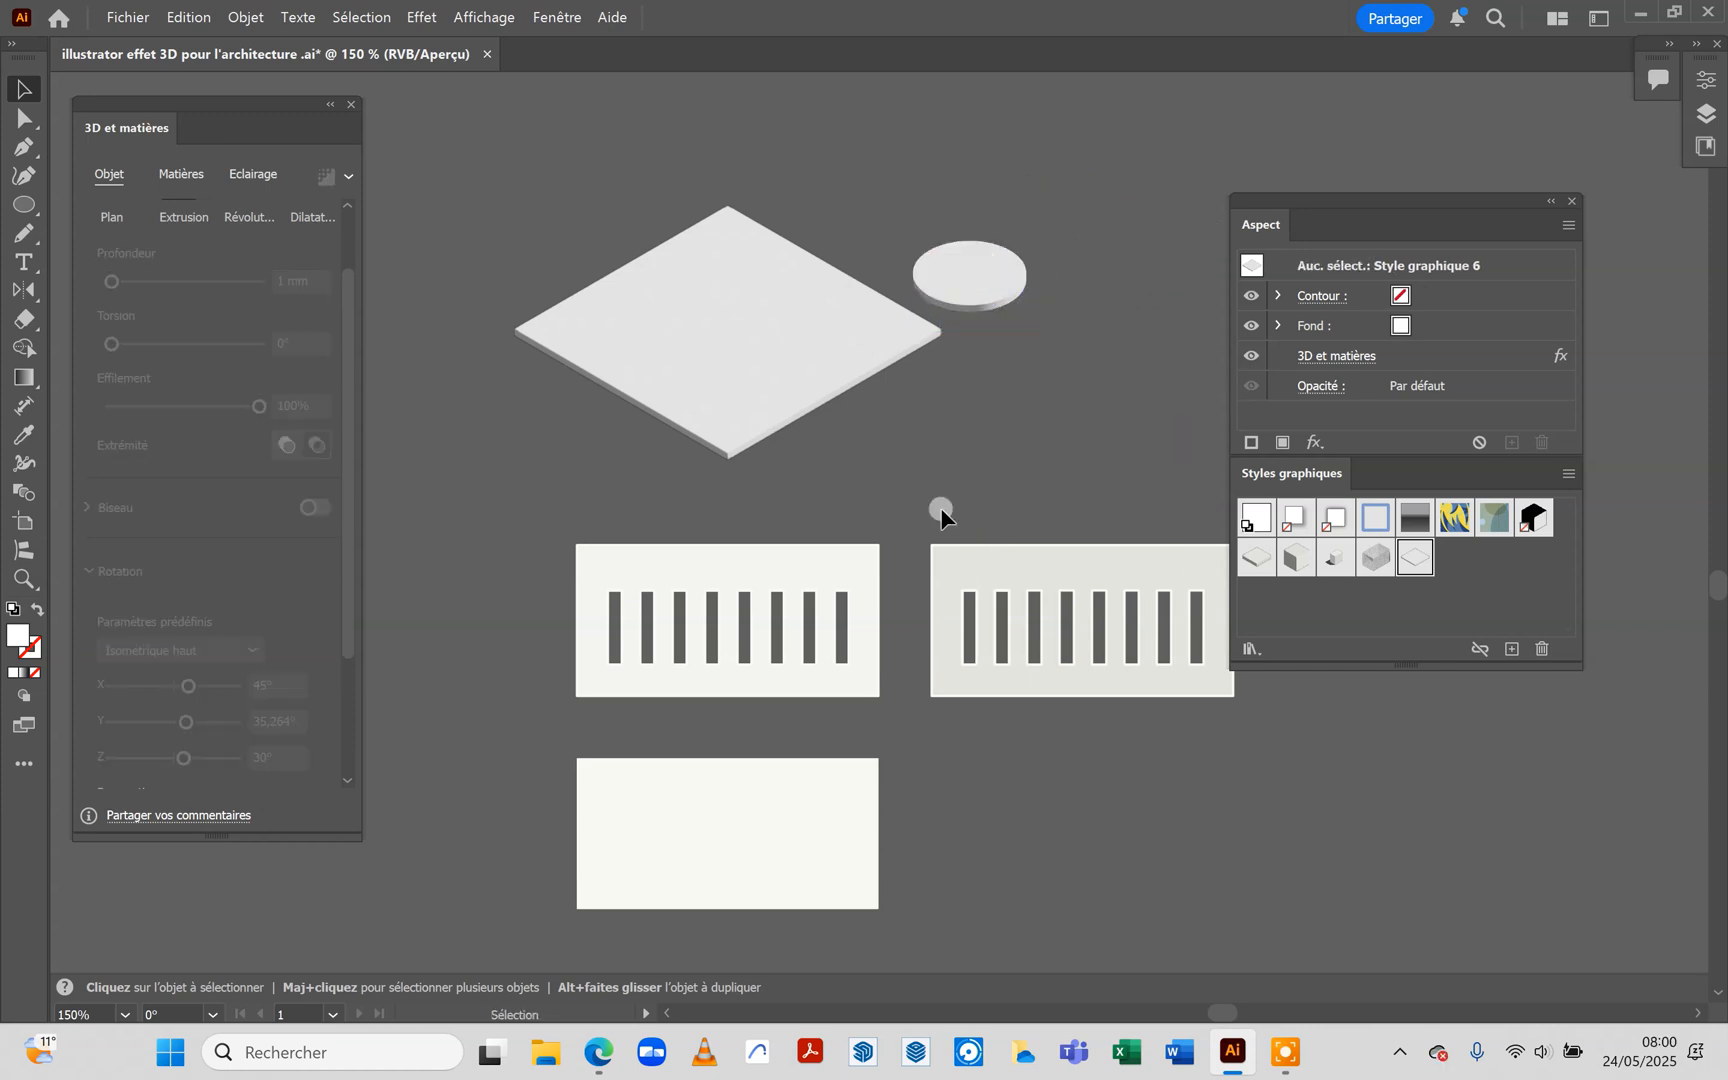
# Select the slotted façade whose openings are below the slab and add the 3D et matières Extrusion et biseau effect to it
pyautogui.click(826, 569)
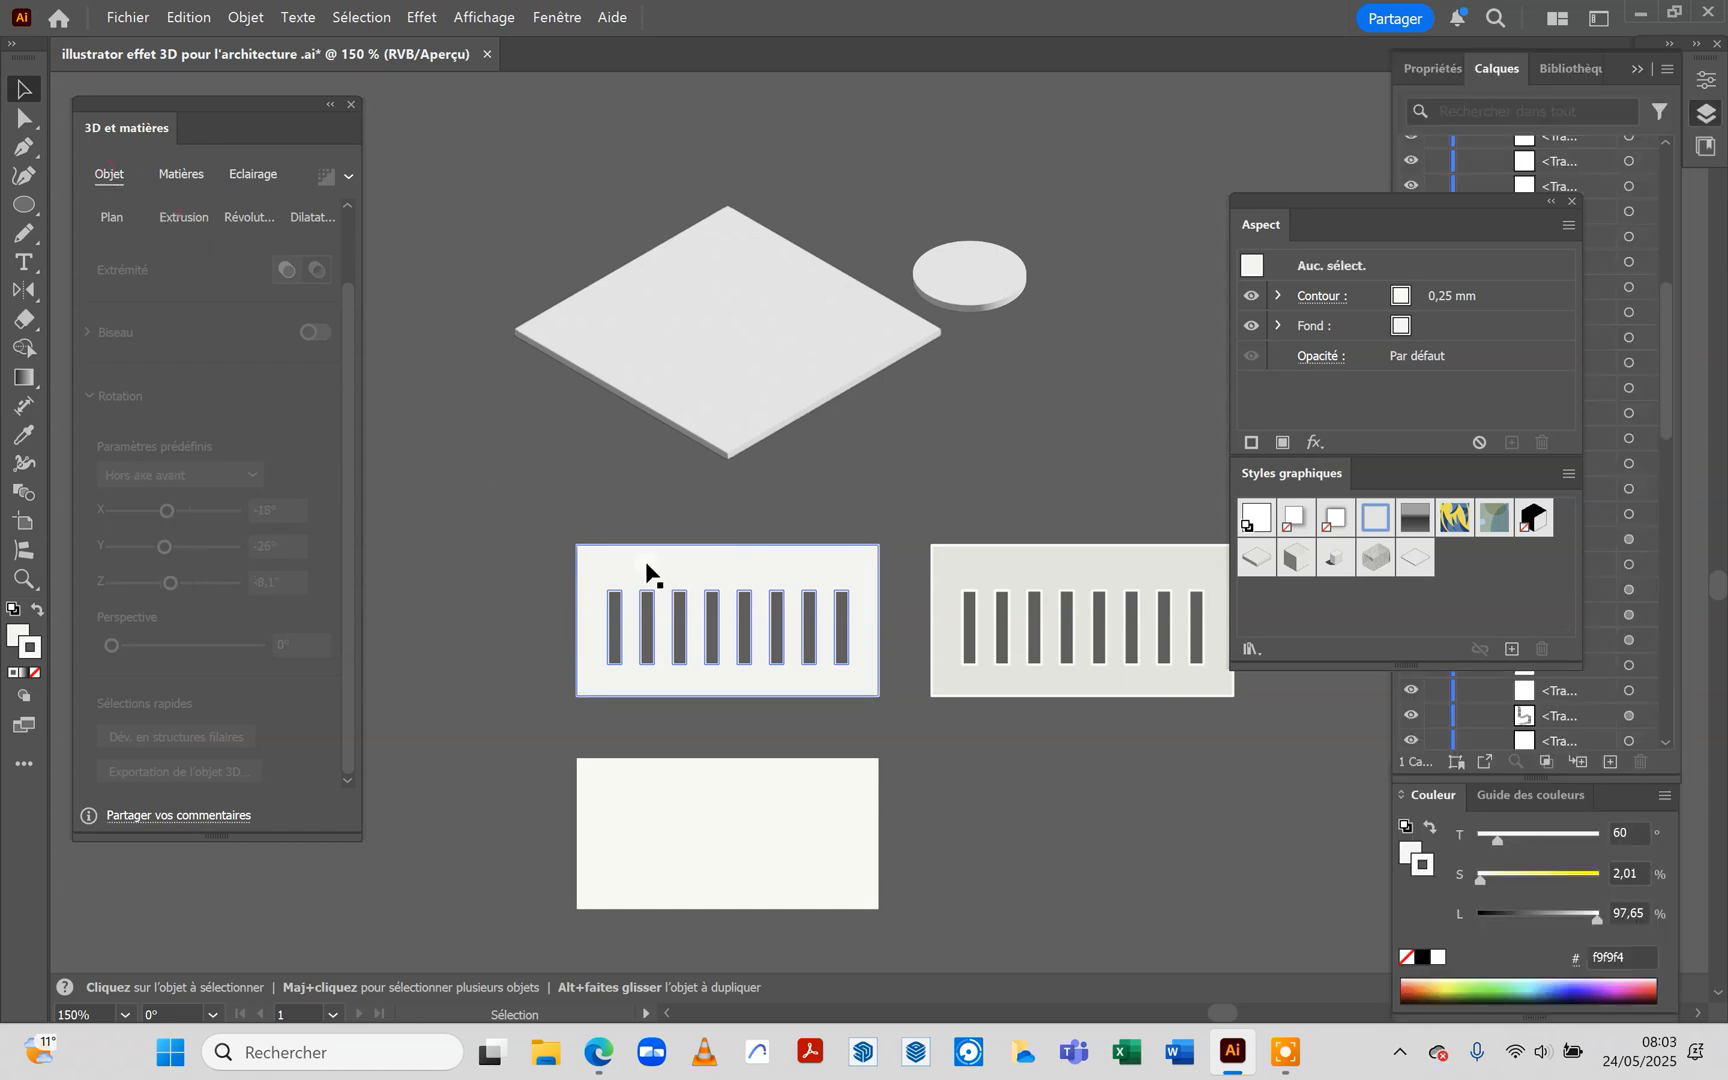
pyautogui.click(645, 562)
pyautogui.click(524, 474)
pyautogui.click(612, 560)
pyautogui.click(1268, 222)
pyautogui.moveTo(1265, 217); pyautogui.dragTo(1075, 332)
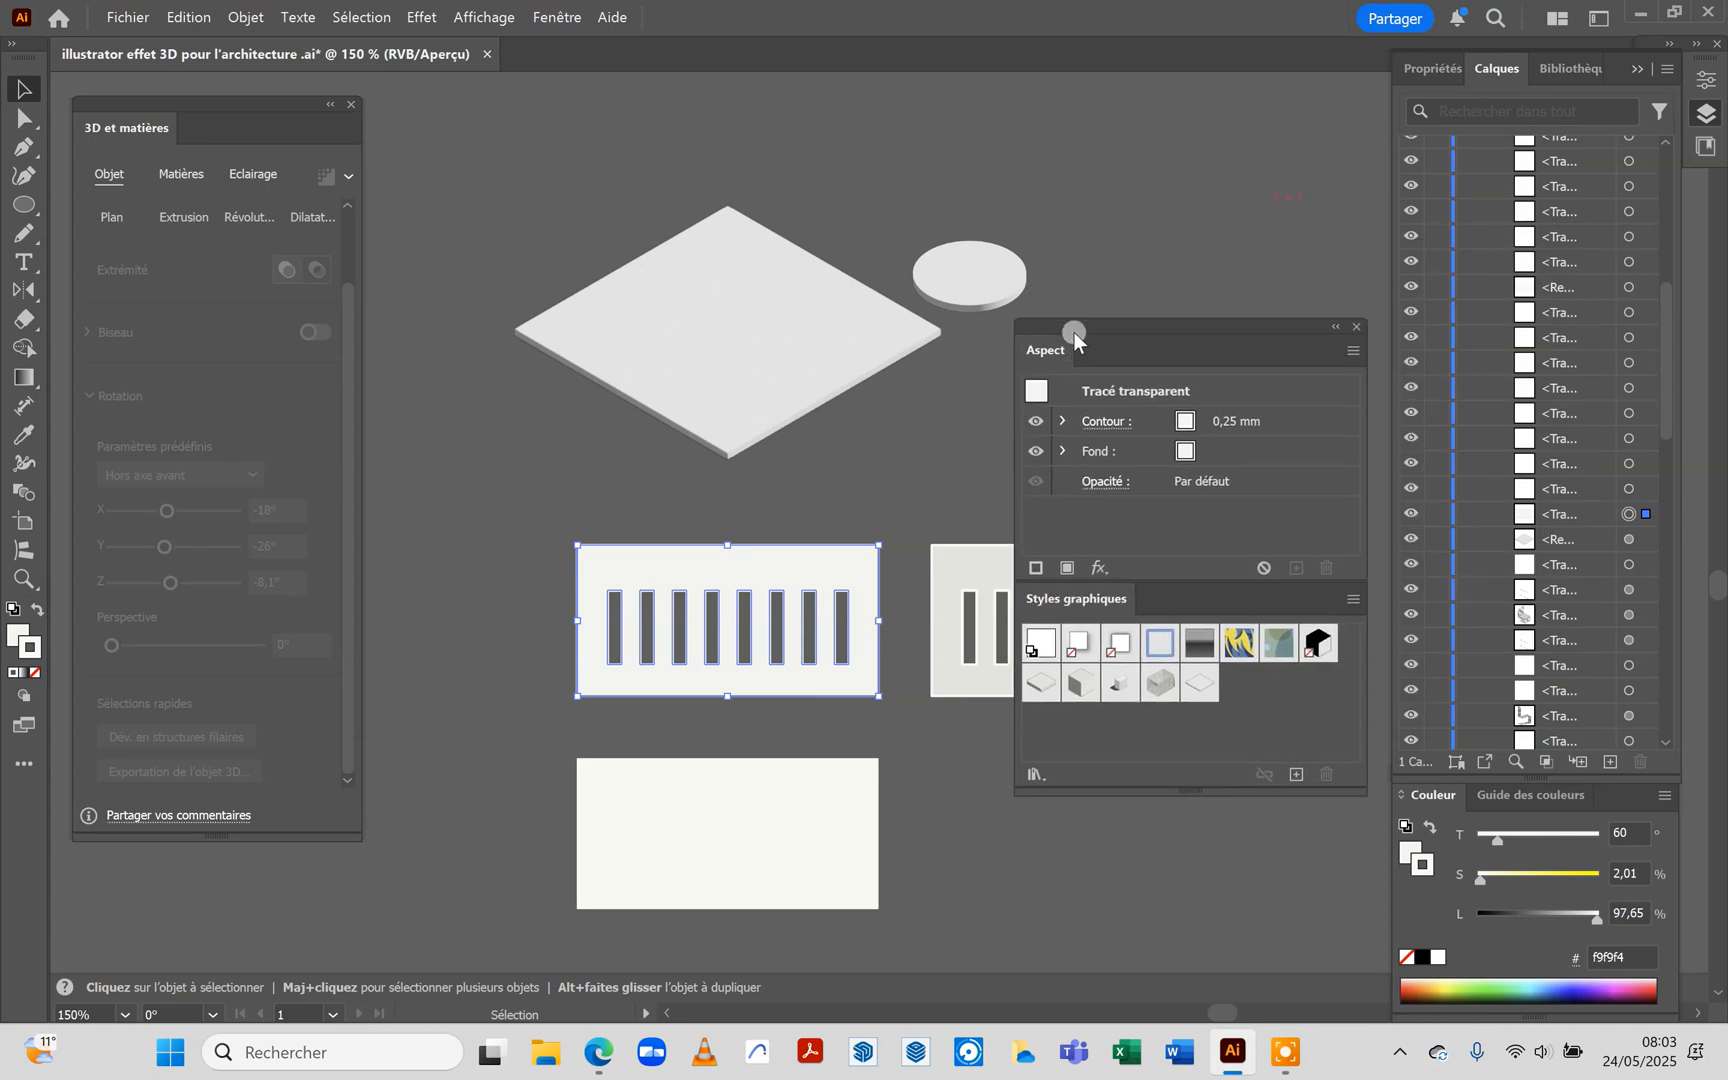
pyautogui.click(1100, 570)
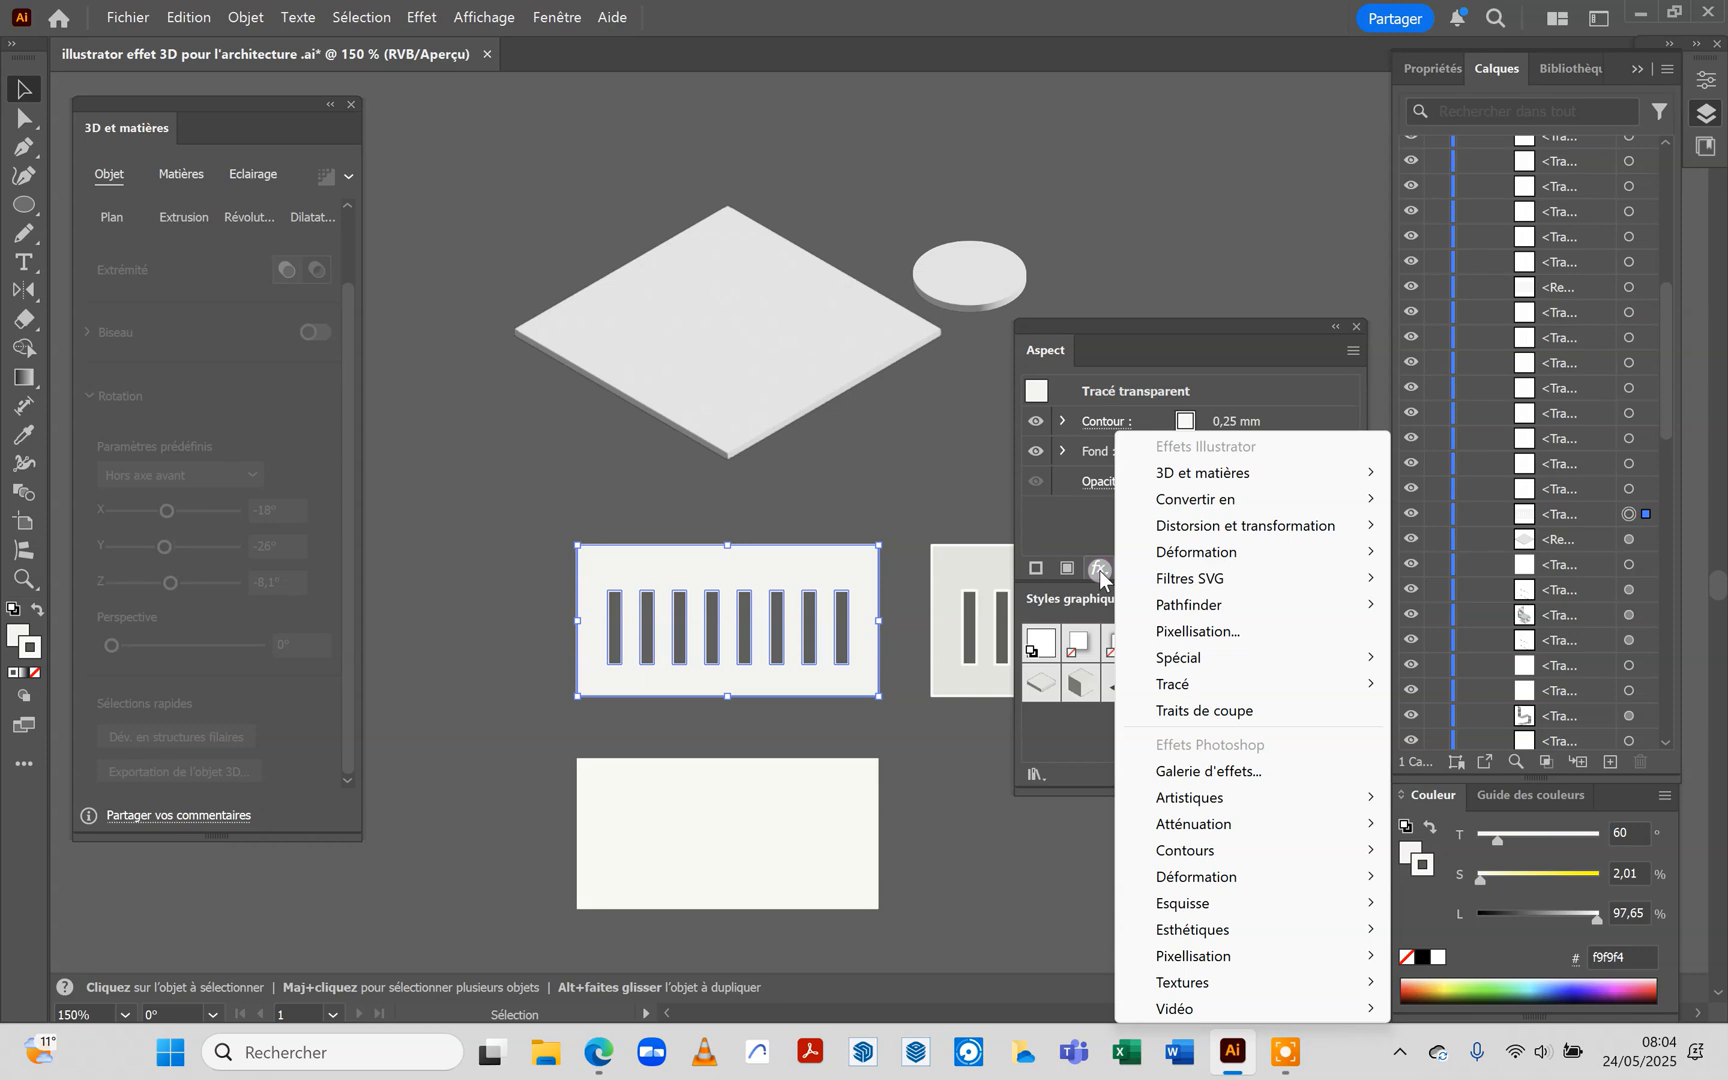
pyautogui.moveTo(1226, 472)
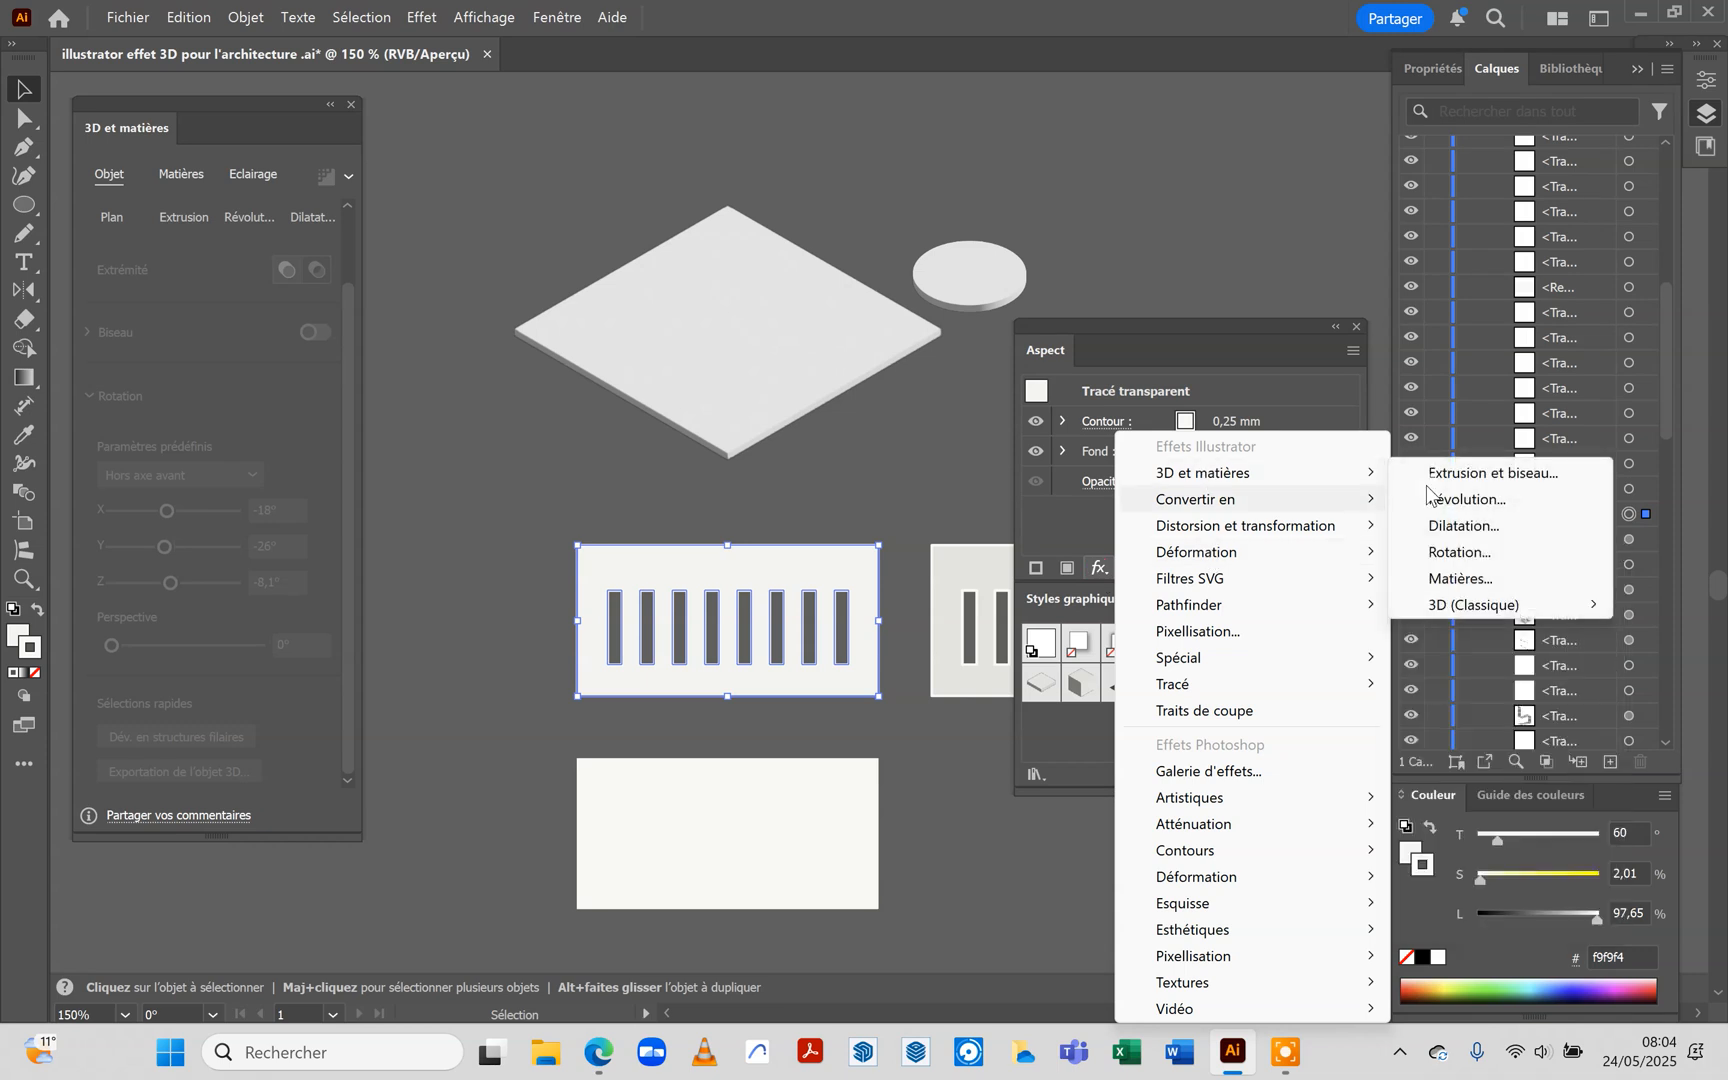
pyautogui.click(1468, 470)
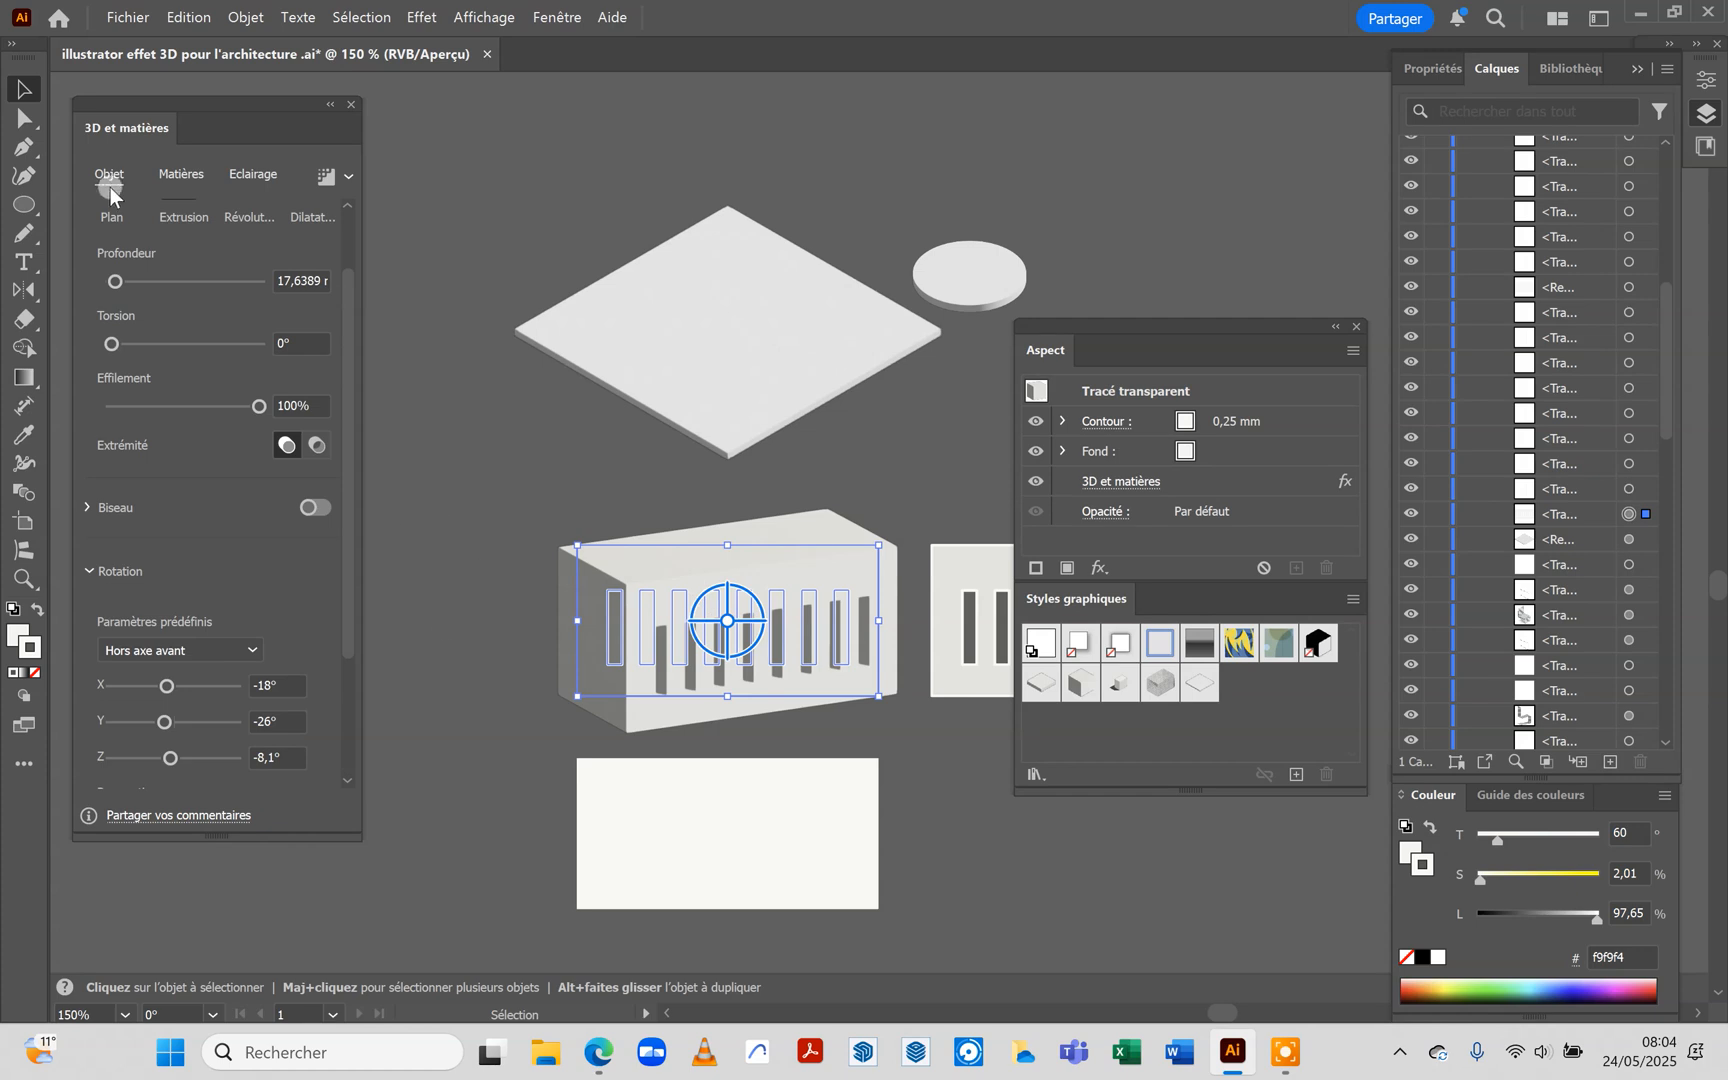
# Set the slotted façade's extrusion depth to 1 mm
pyautogui.moveTo(114, 282); pyautogui.dragTo(105, 283)
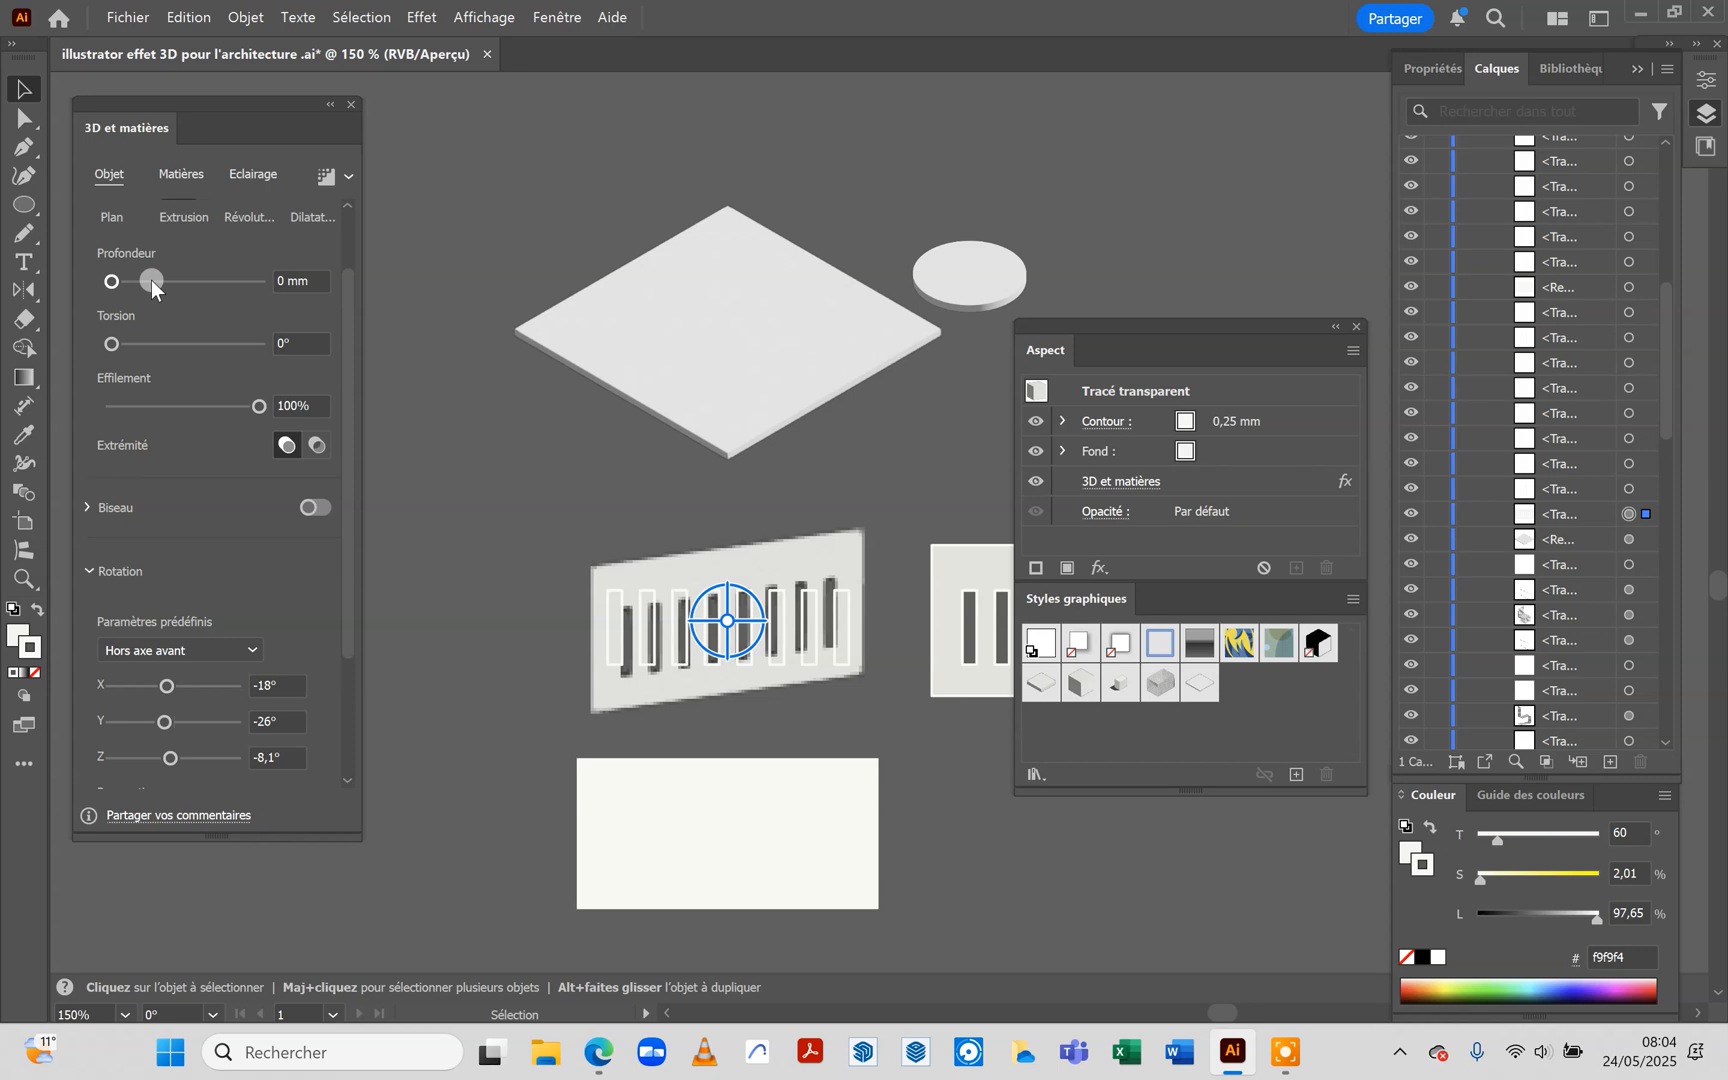
pyautogui.click(272, 280)
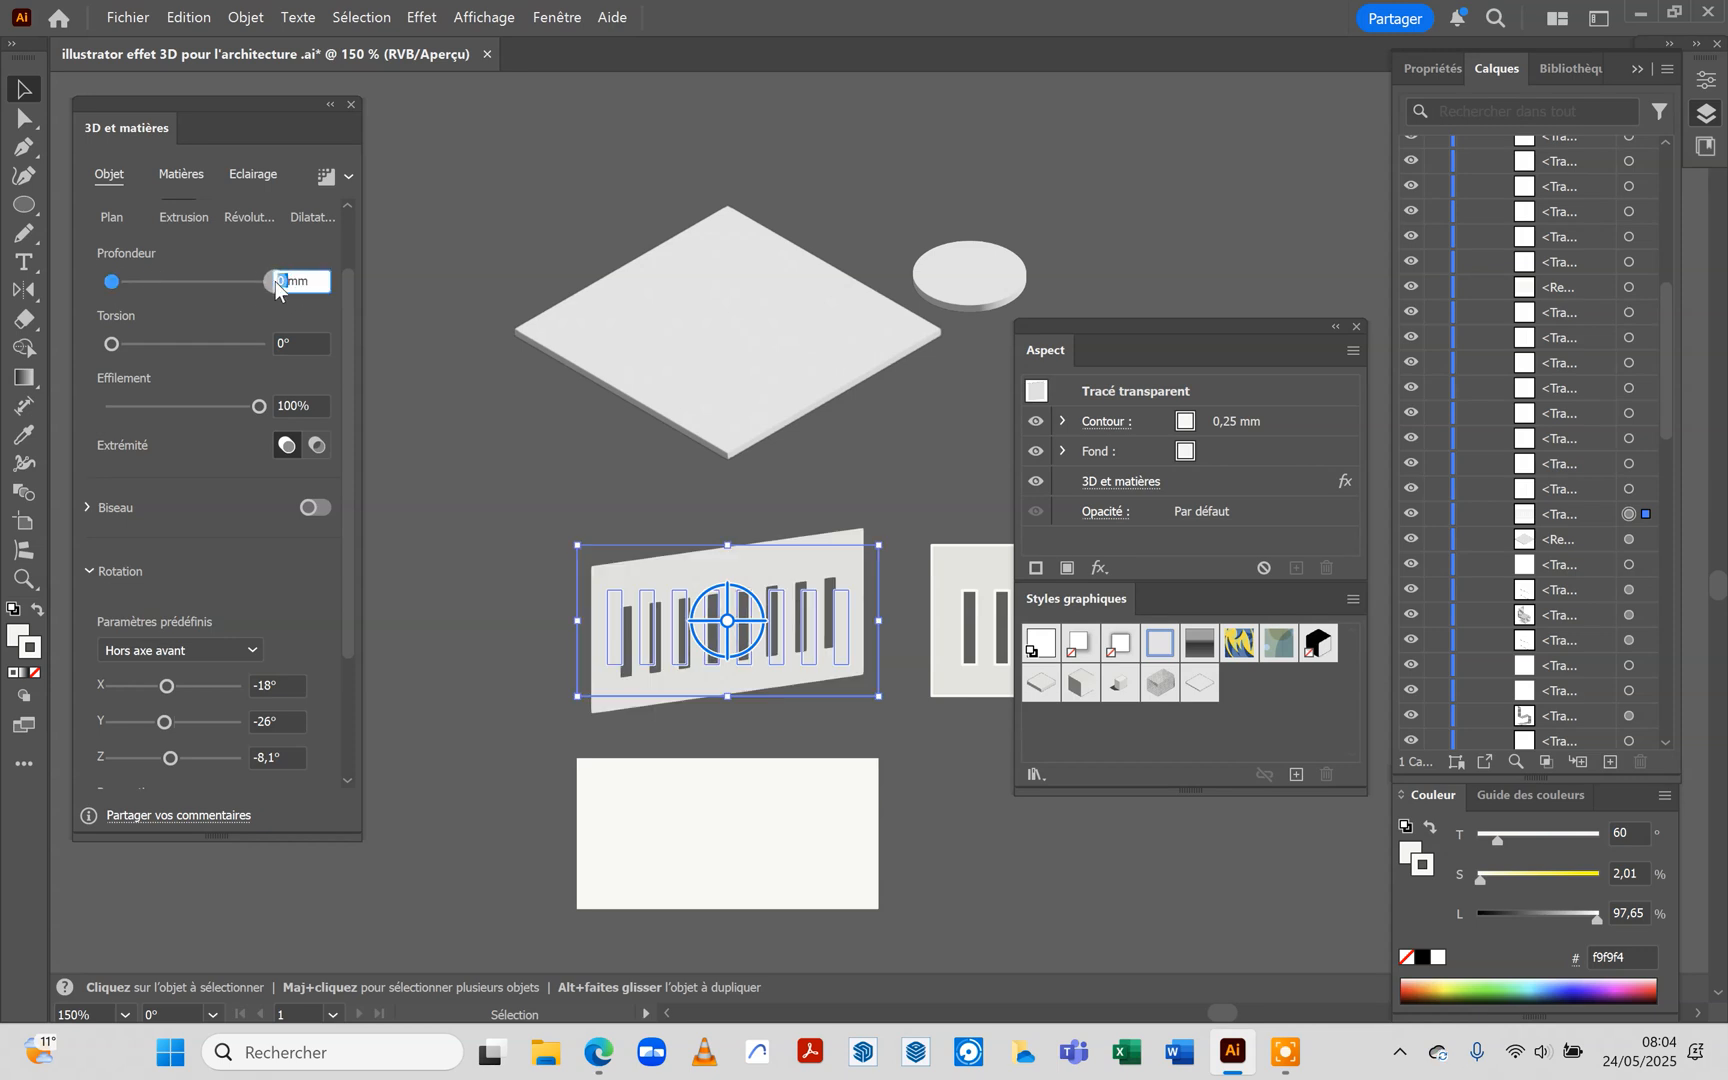
pyautogui.write('1')
pyautogui.click(234, 298)
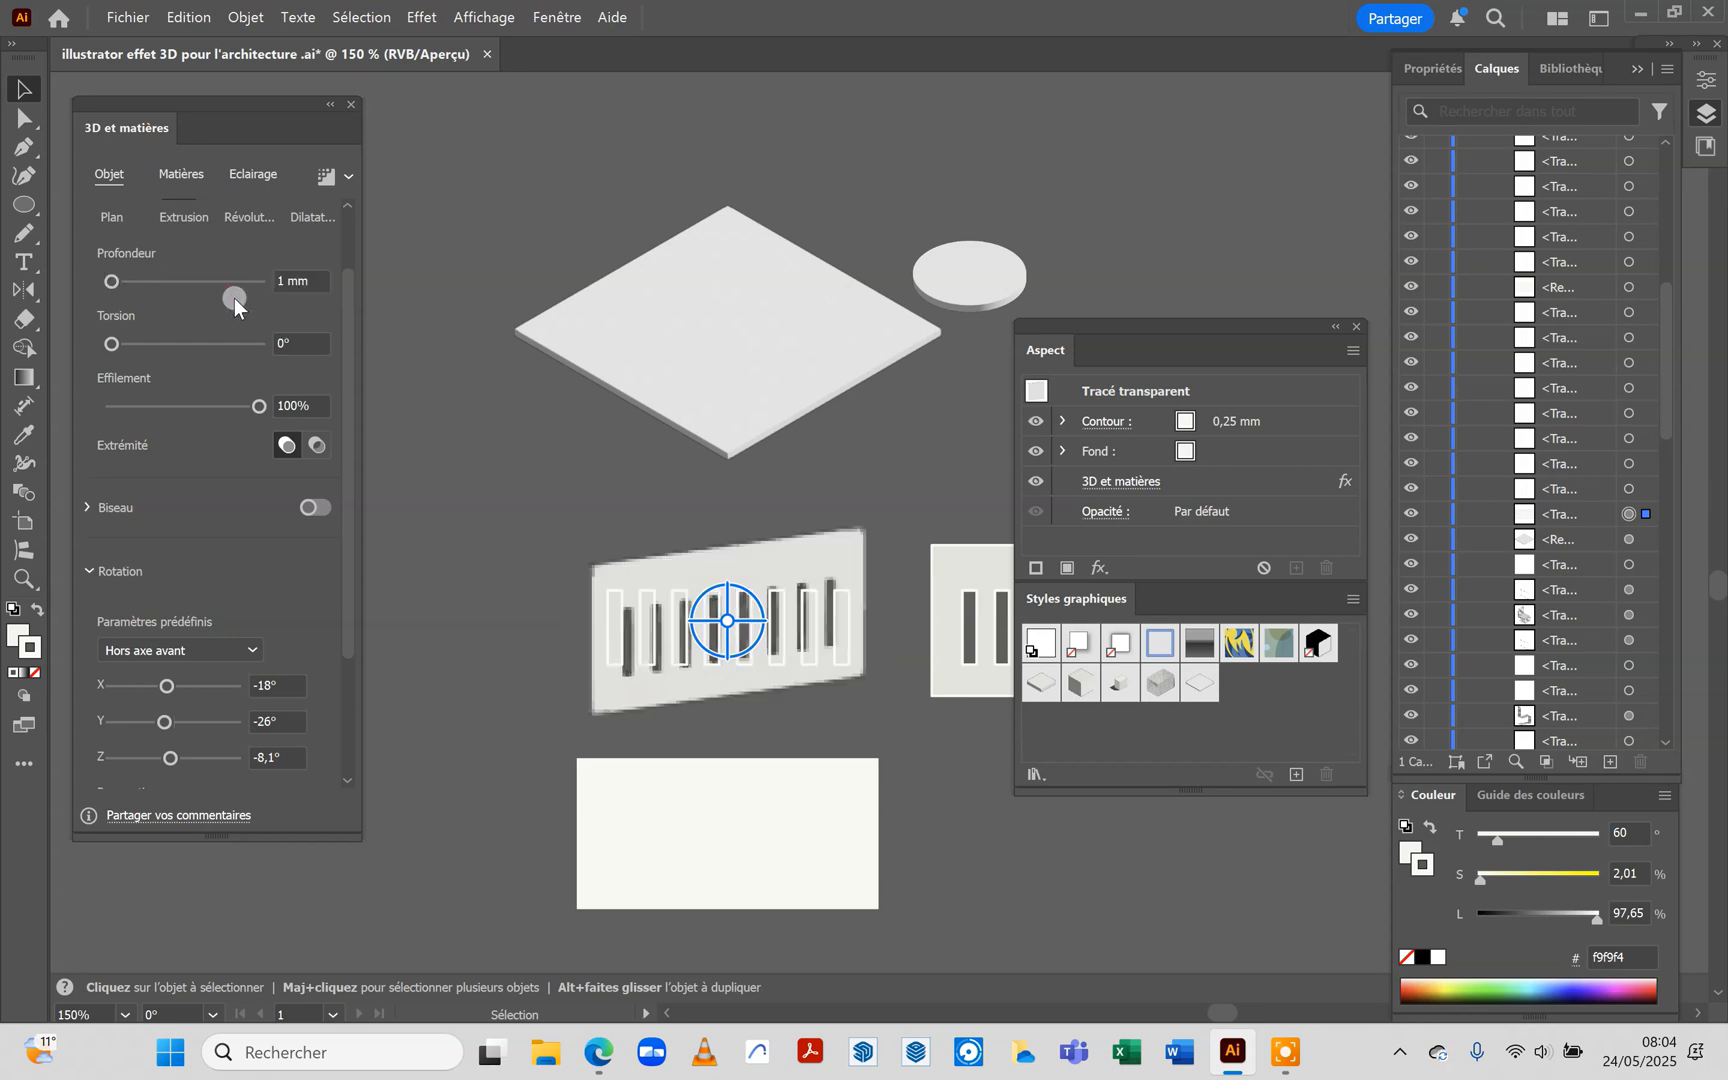
# Set the façade's rotation preset to Isométrique droit and save its appearance as a new graphic style
pyautogui.moveTo(352, 390); pyautogui.dragTo(338, 549)
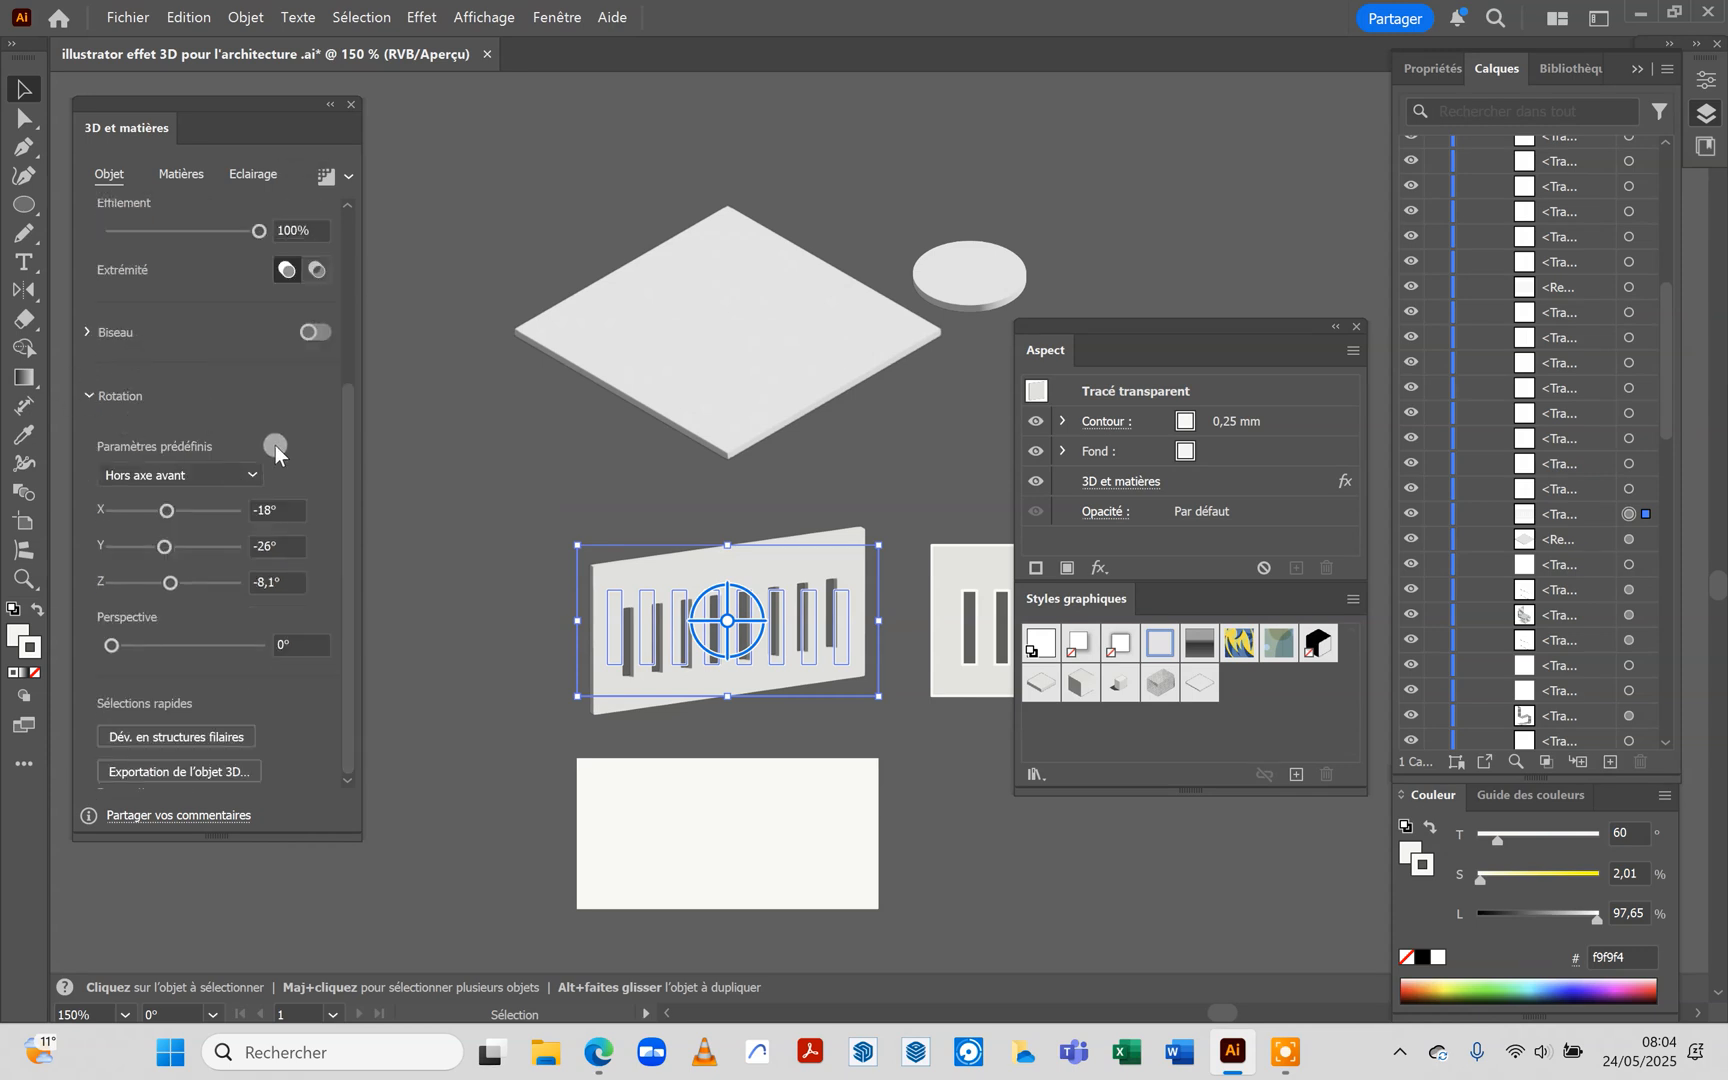
pyautogui.click(254, 477)
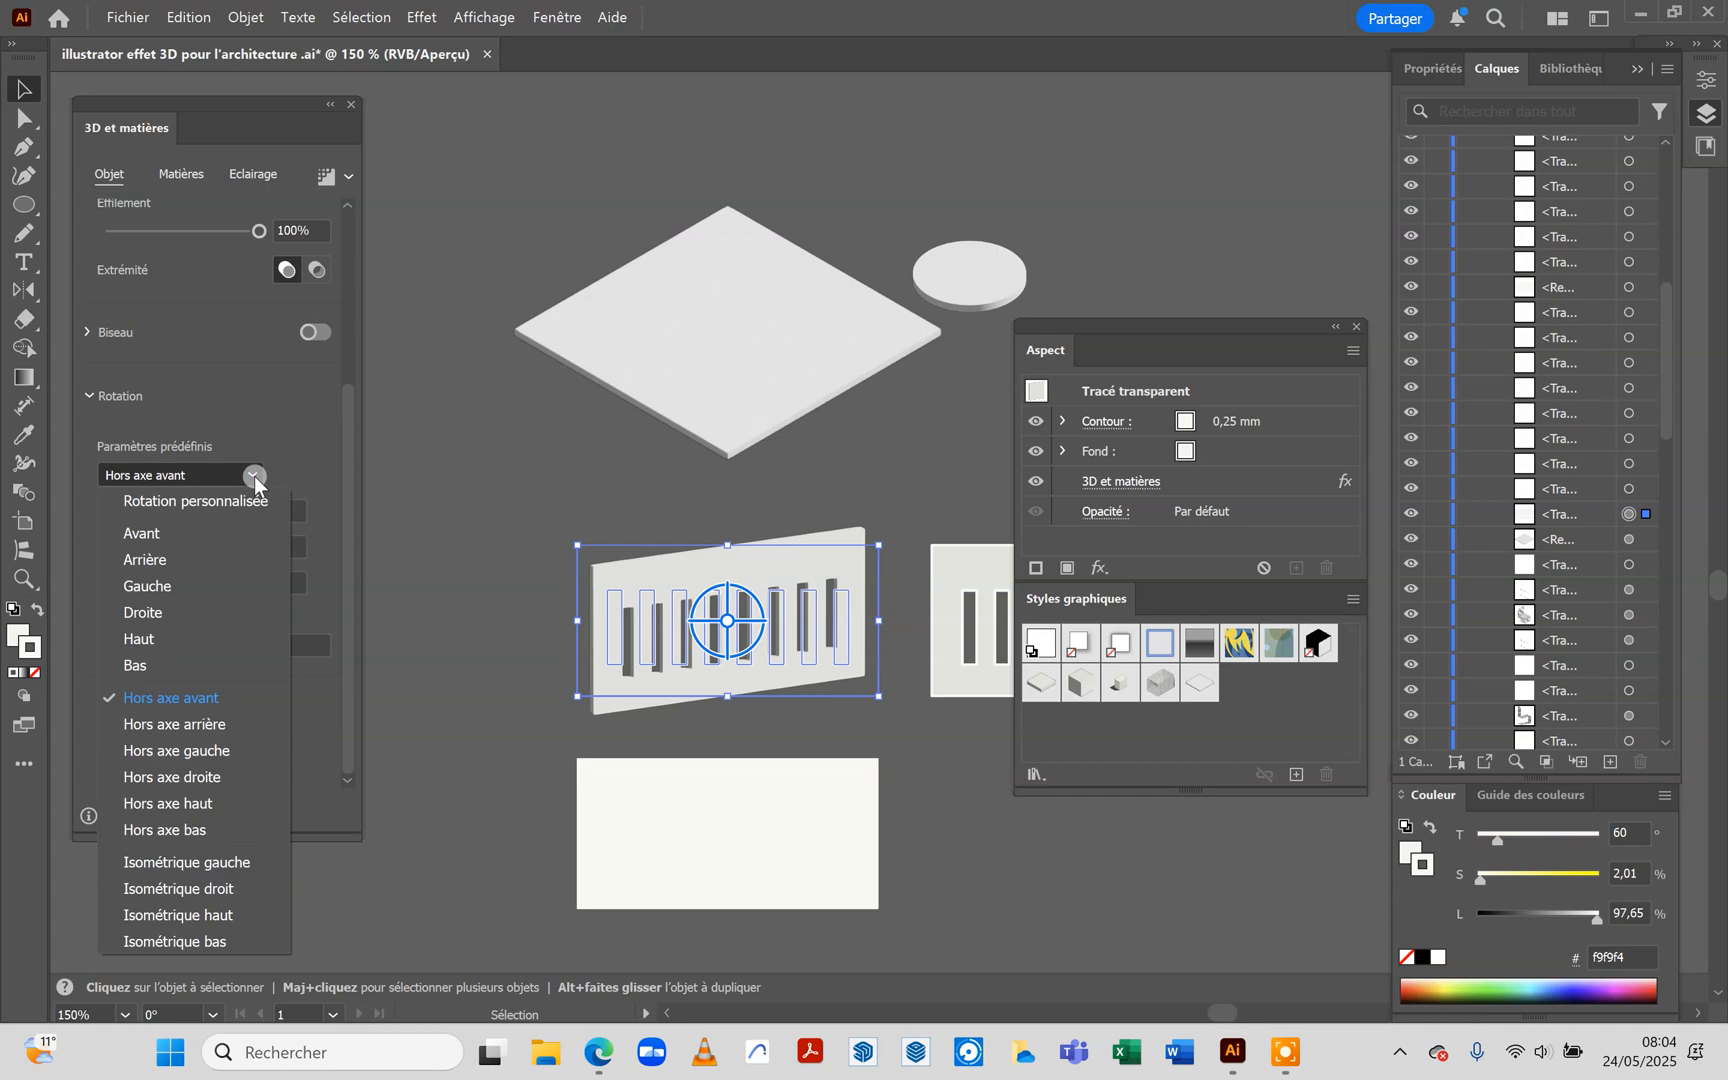
pyautogui.click(224, 886)
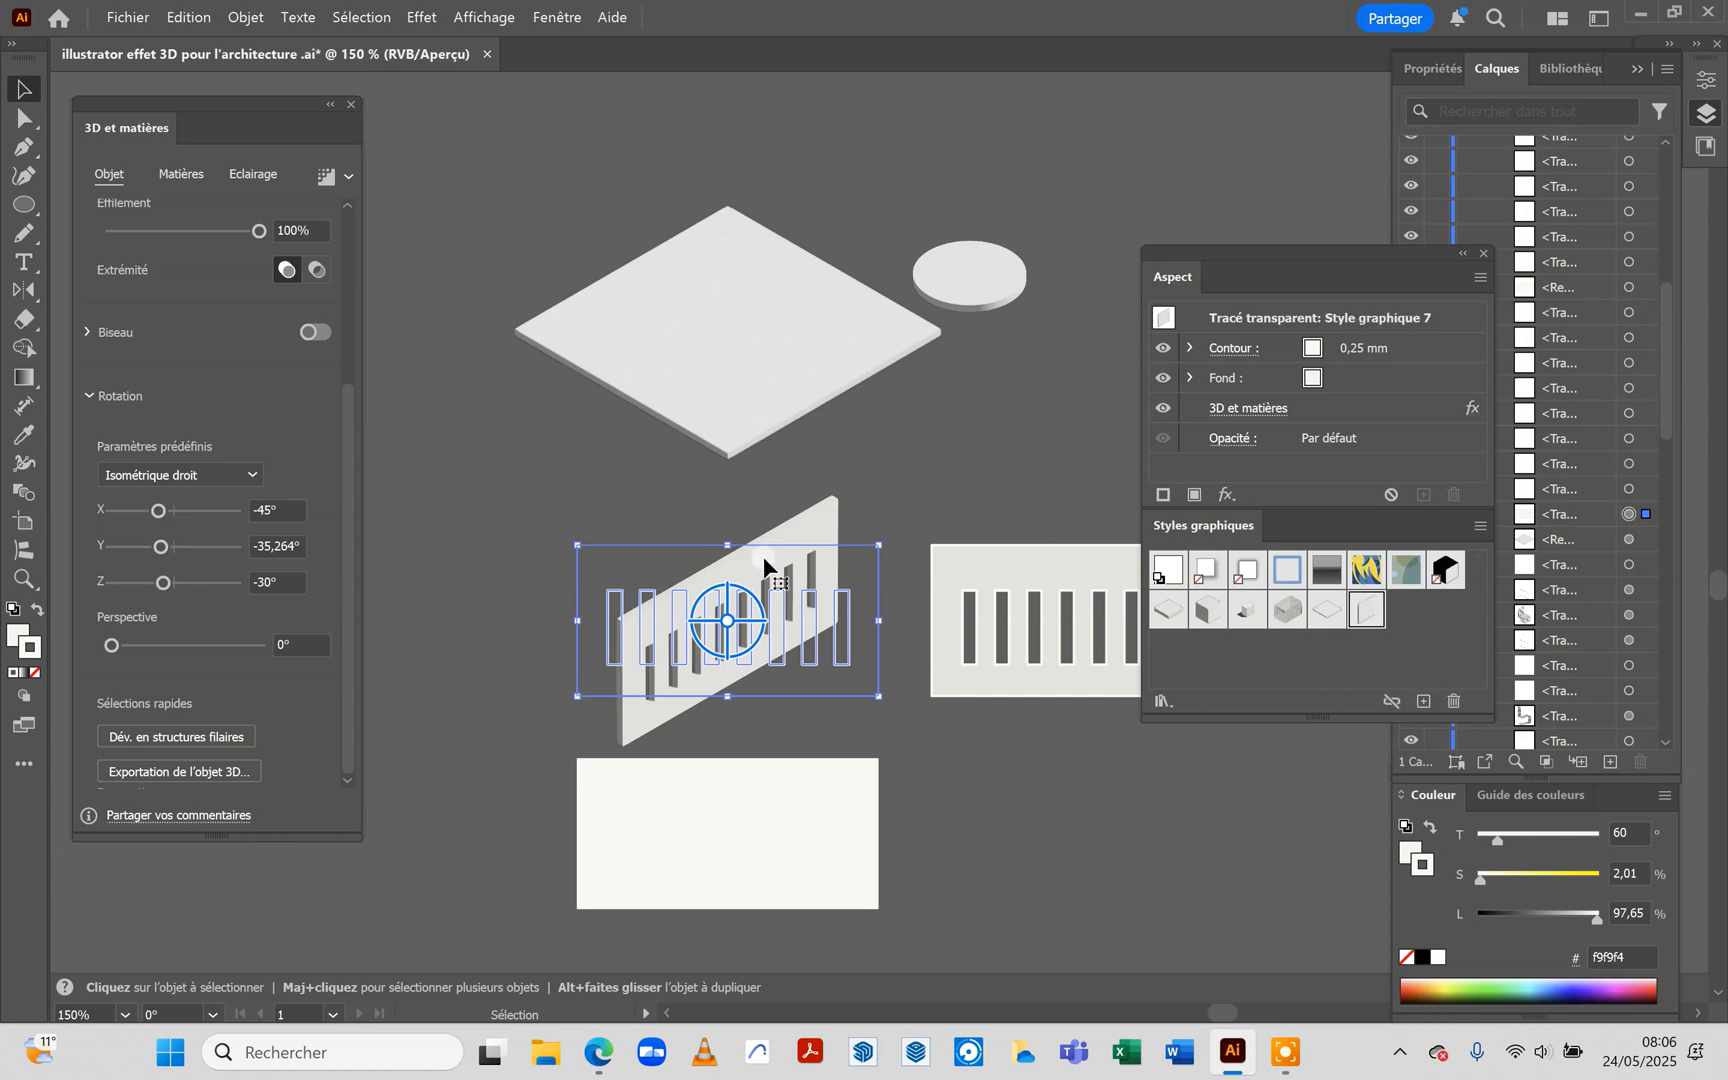
# Move the isometric façade onto the slab's front-right edge and send the disc to the back of the stacking order
pyautogui.moveTo(763, 566); pyautogui.dragTo(865, 272)
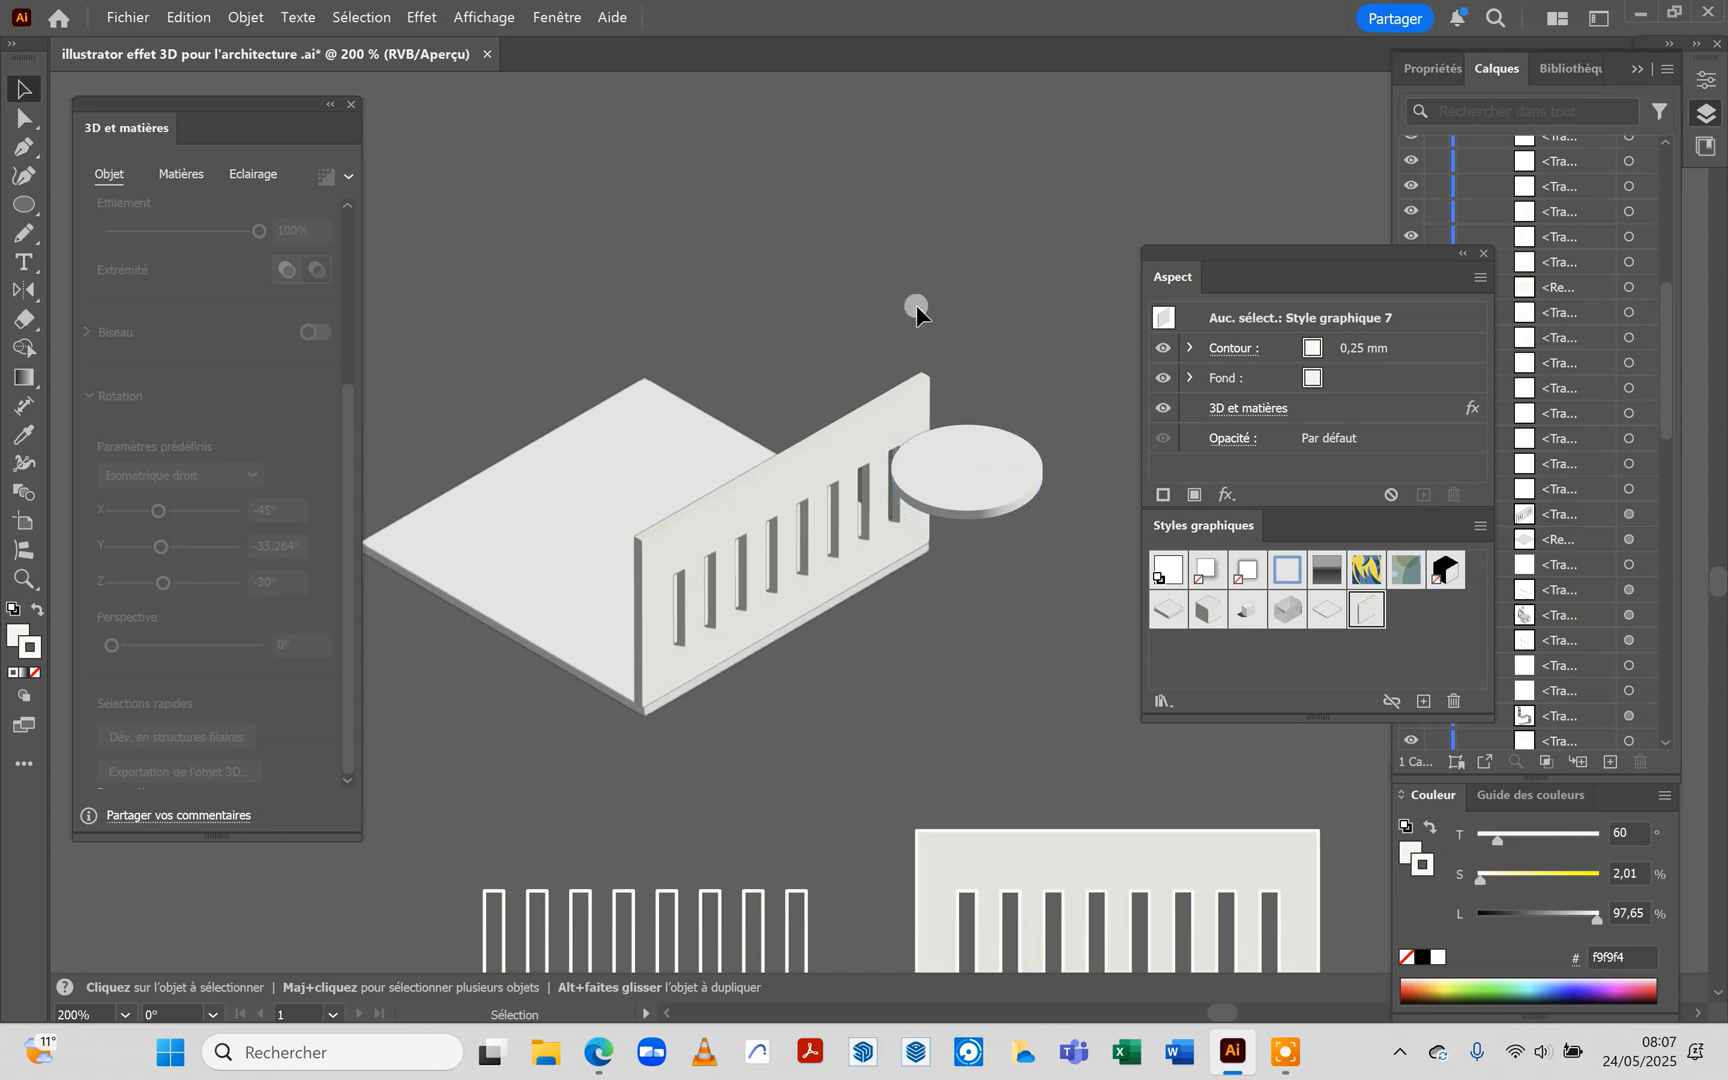
pyautogui.click(997, 463)
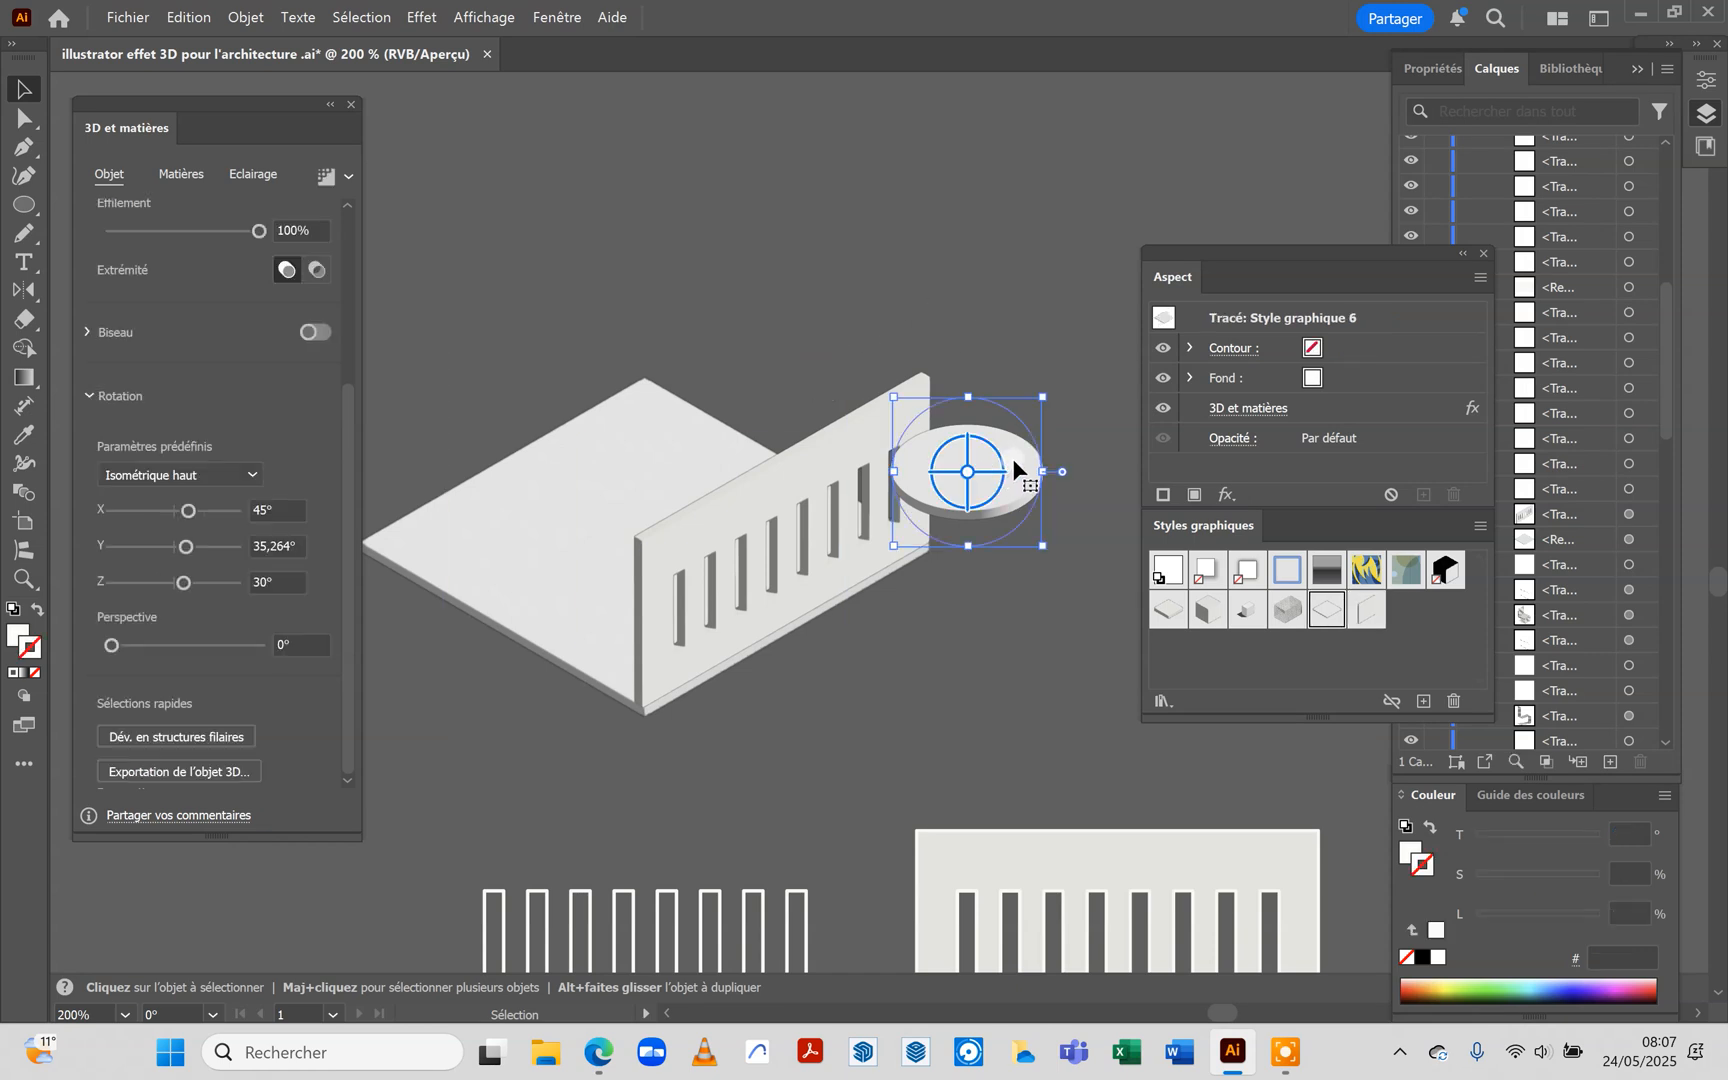
pyautogui.rightClick(1013, 463)
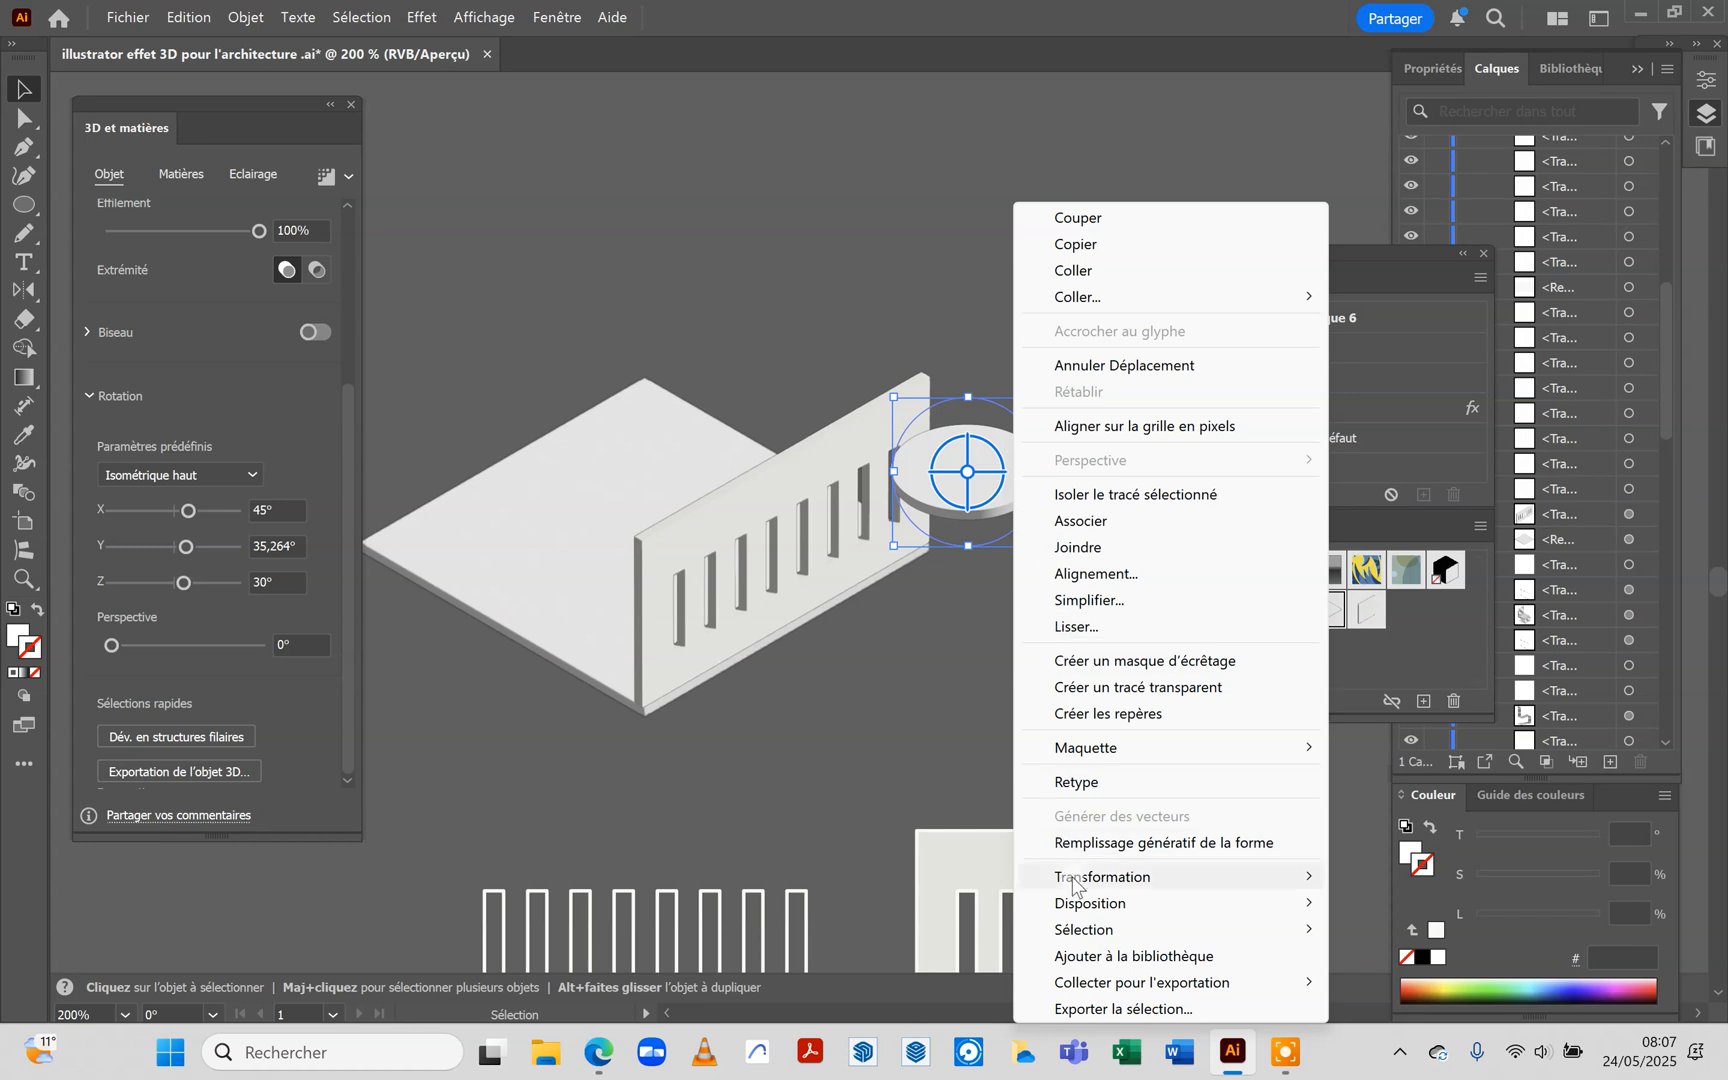
pyautogui.moveTo(1075, 912)
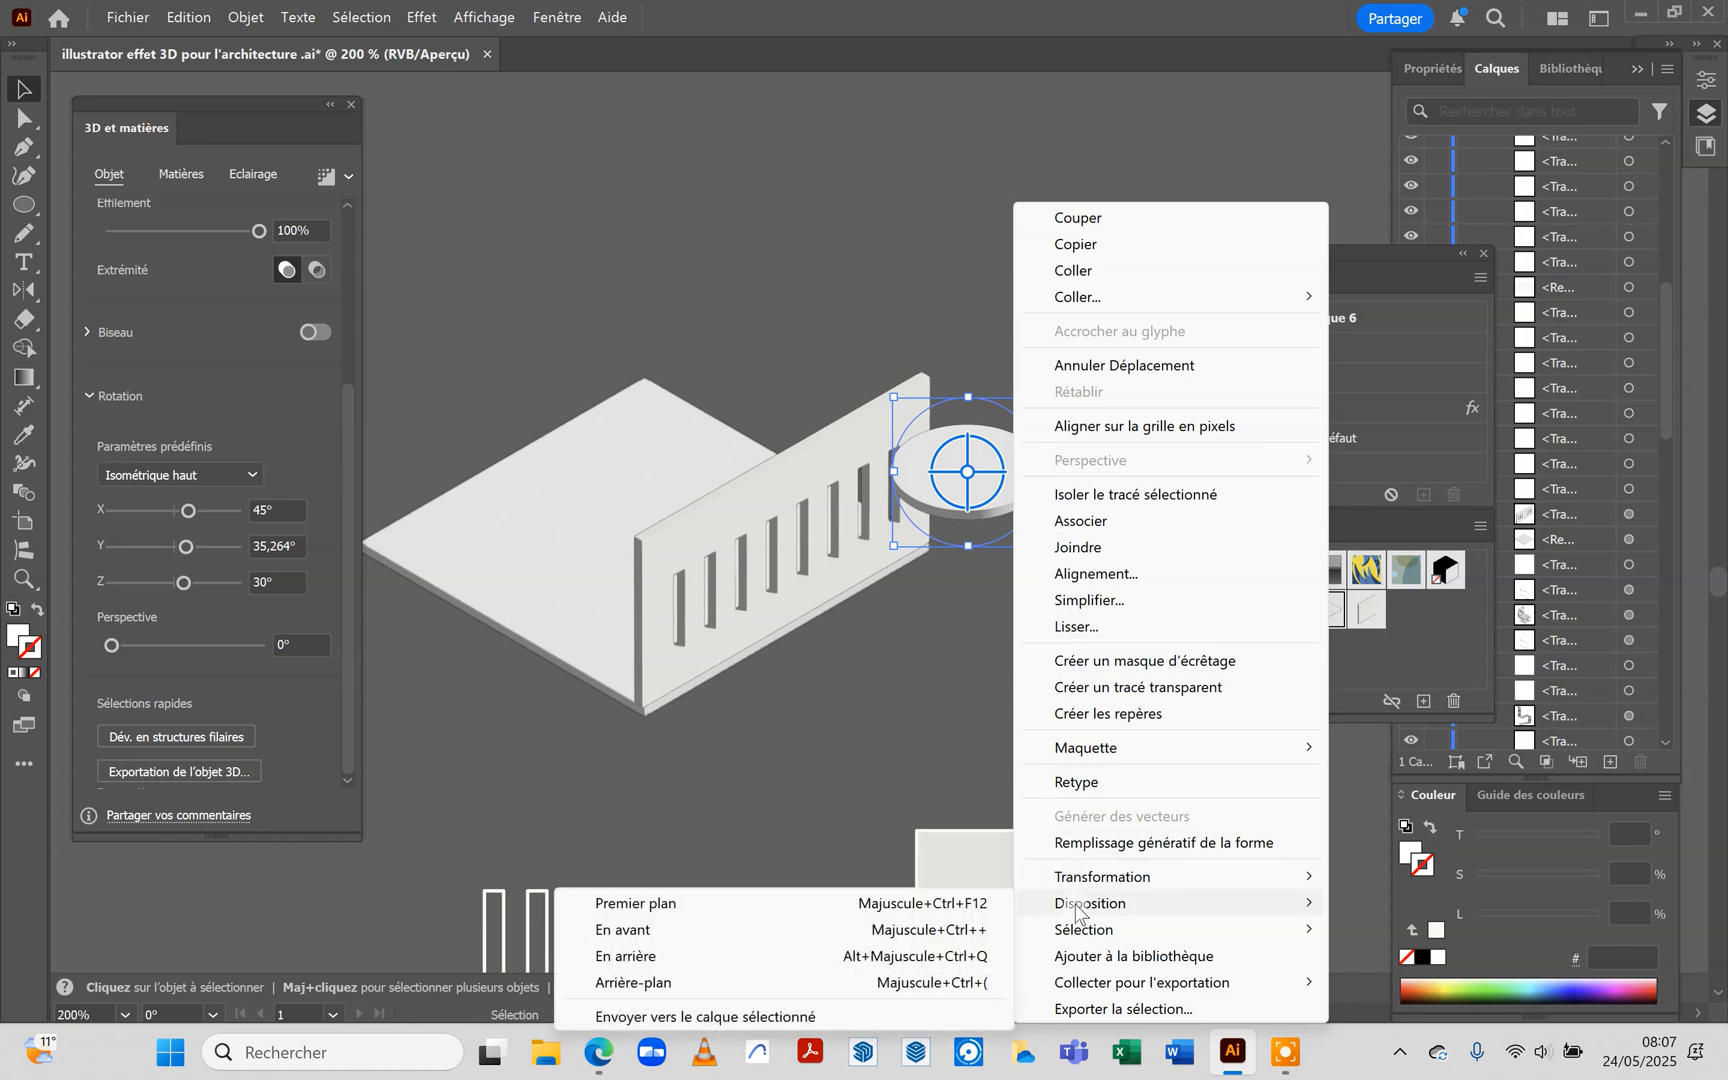
pyautogui.click(636, 982)
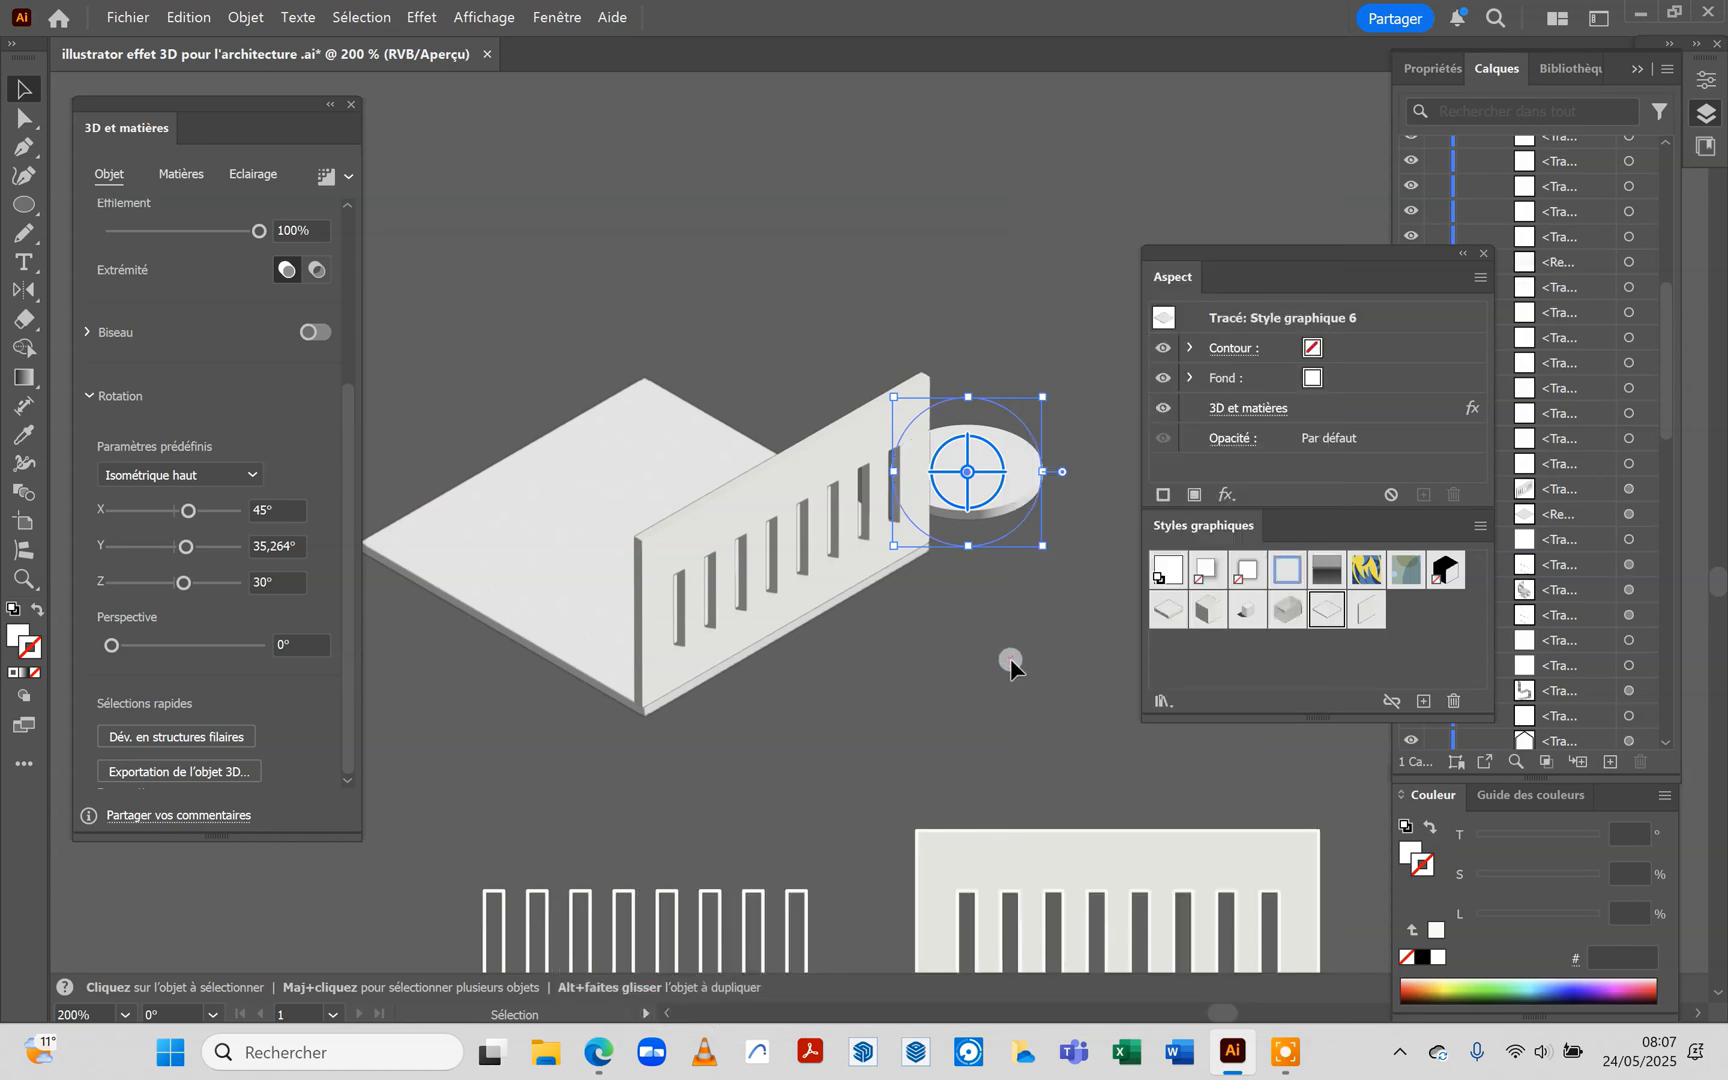
pyautogui.click(1010, 657)
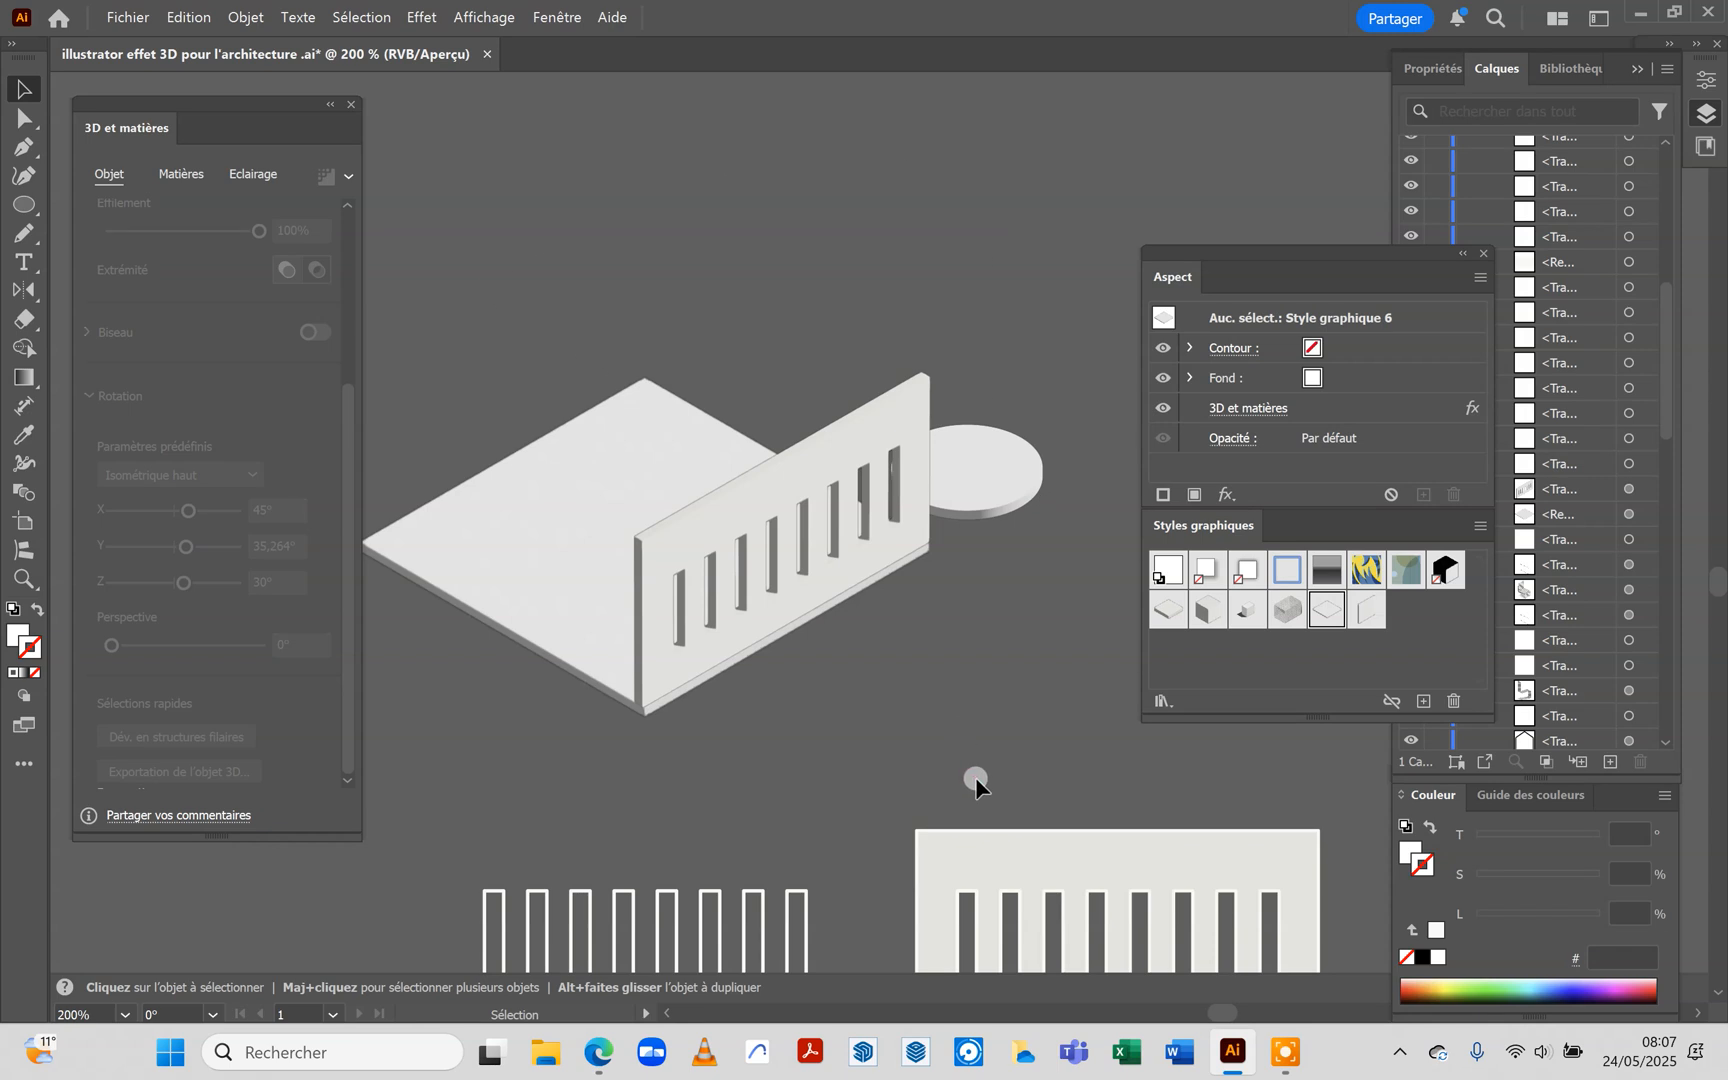
# Duplicate the plain wall rectangle to its right and apply Style graphique 7 to the copy
pyautogui.scroll(-3, 975, 778)
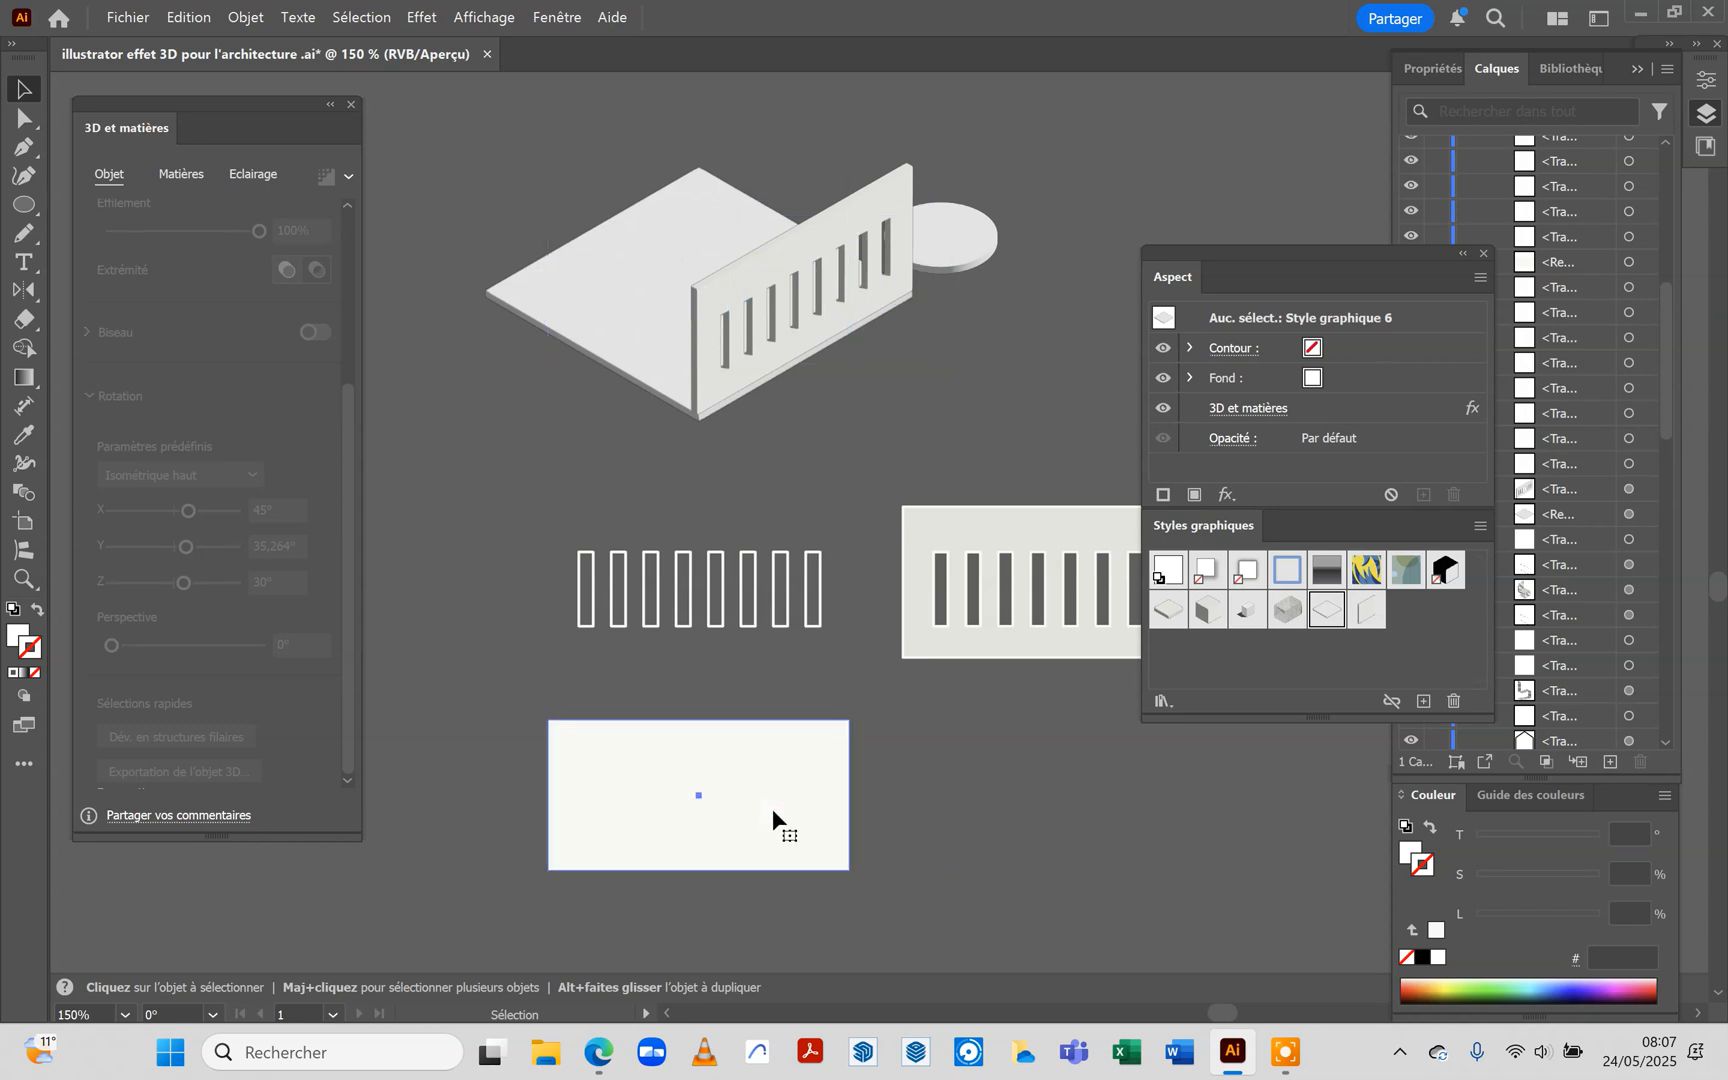
pyautogui.moveTo(772, 809); pyautogui.dragTo(1149, 815)
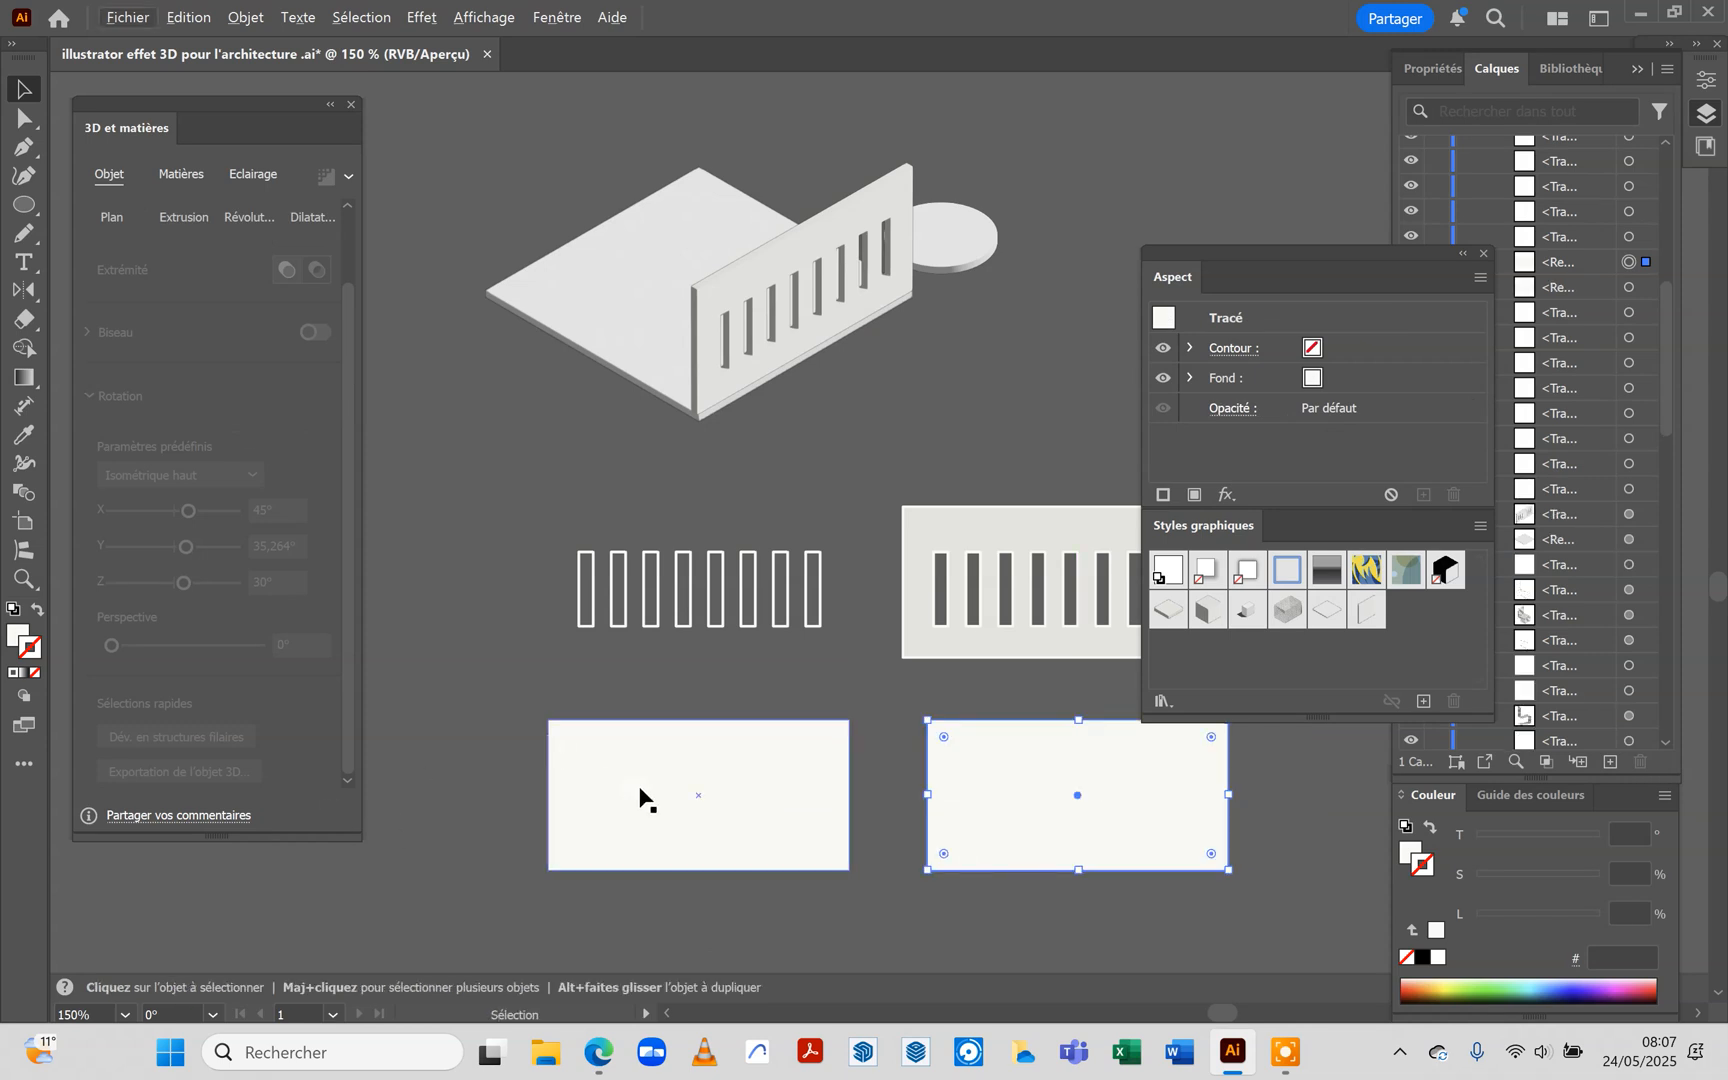
pyautogui.click(1366, 620)
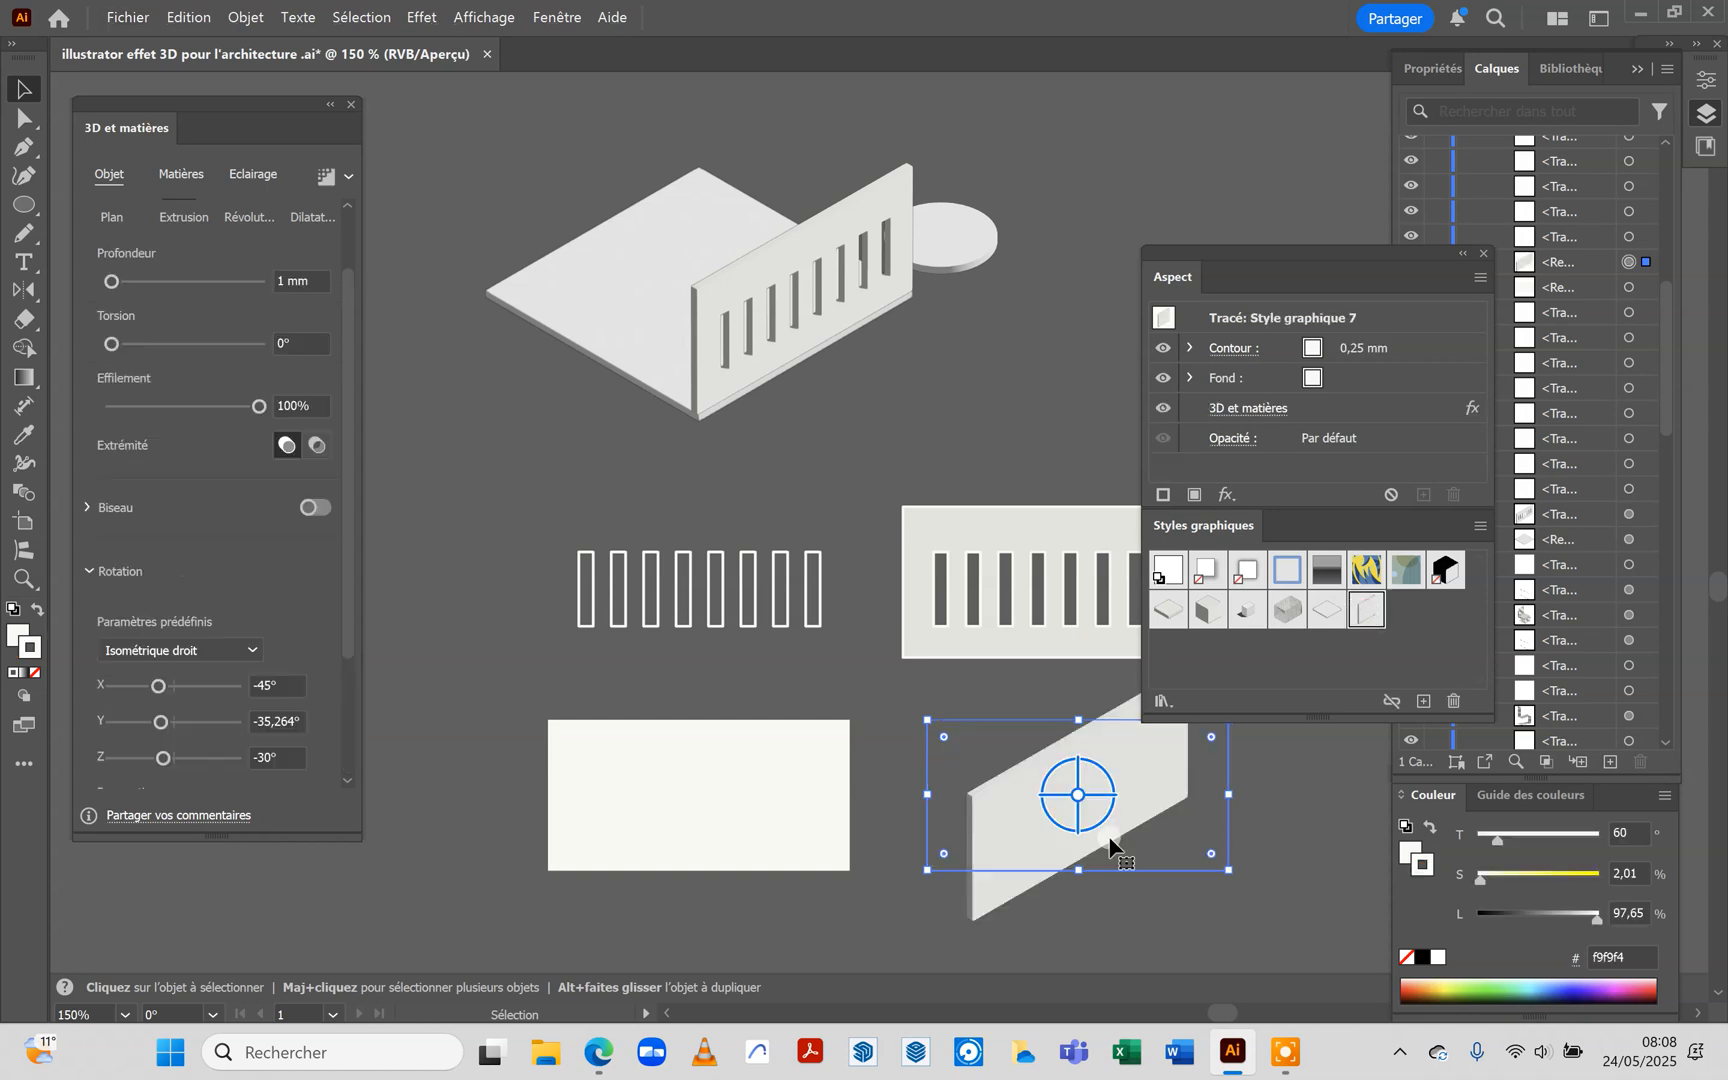
# Move the isometric wall copy onto the slab's back-left edge, aligned with the slab's left corner, and deselect it
pyautogui.moveTo(999, 817); pyautogui.dragTo(751, 333)
pyautogui.scroll(5, 549, 213)
pyautogui.click(687, 570)
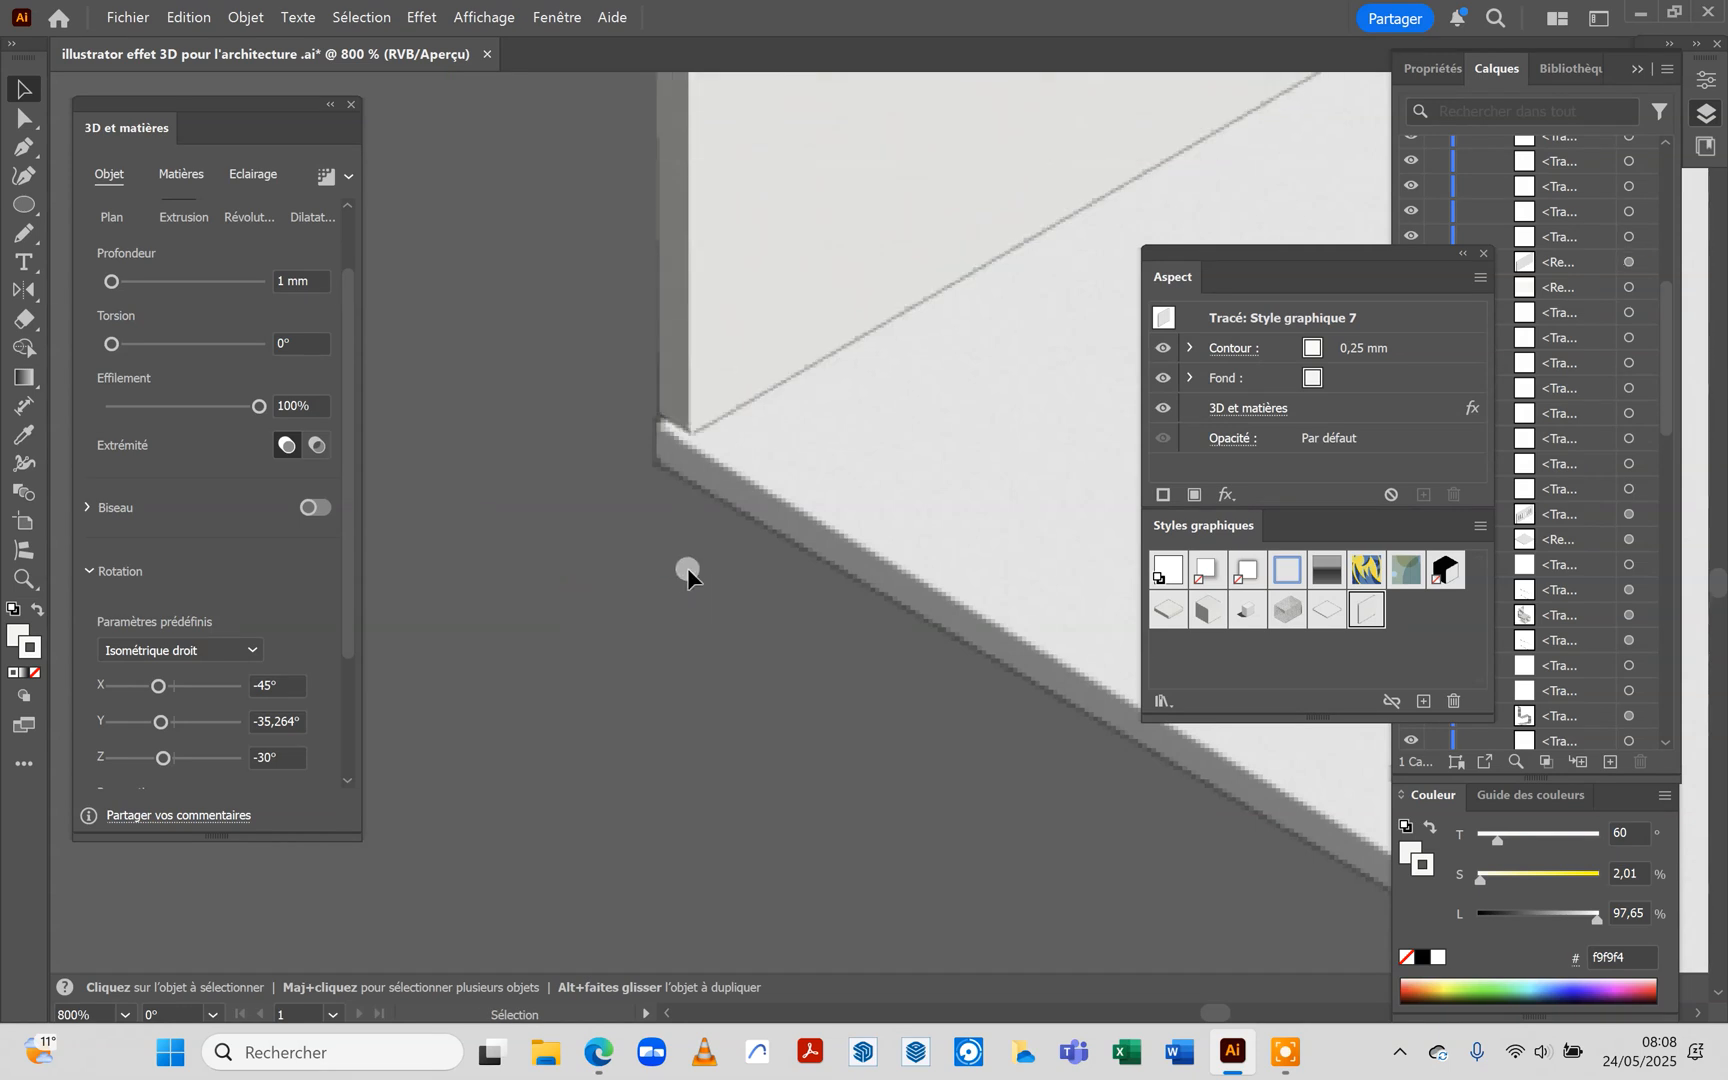
pyautogui.scroll(-5, 674, 566)
pyautogui.scroll(-2, 610, 649)
pyautogui.scroll(2, 610, 649)
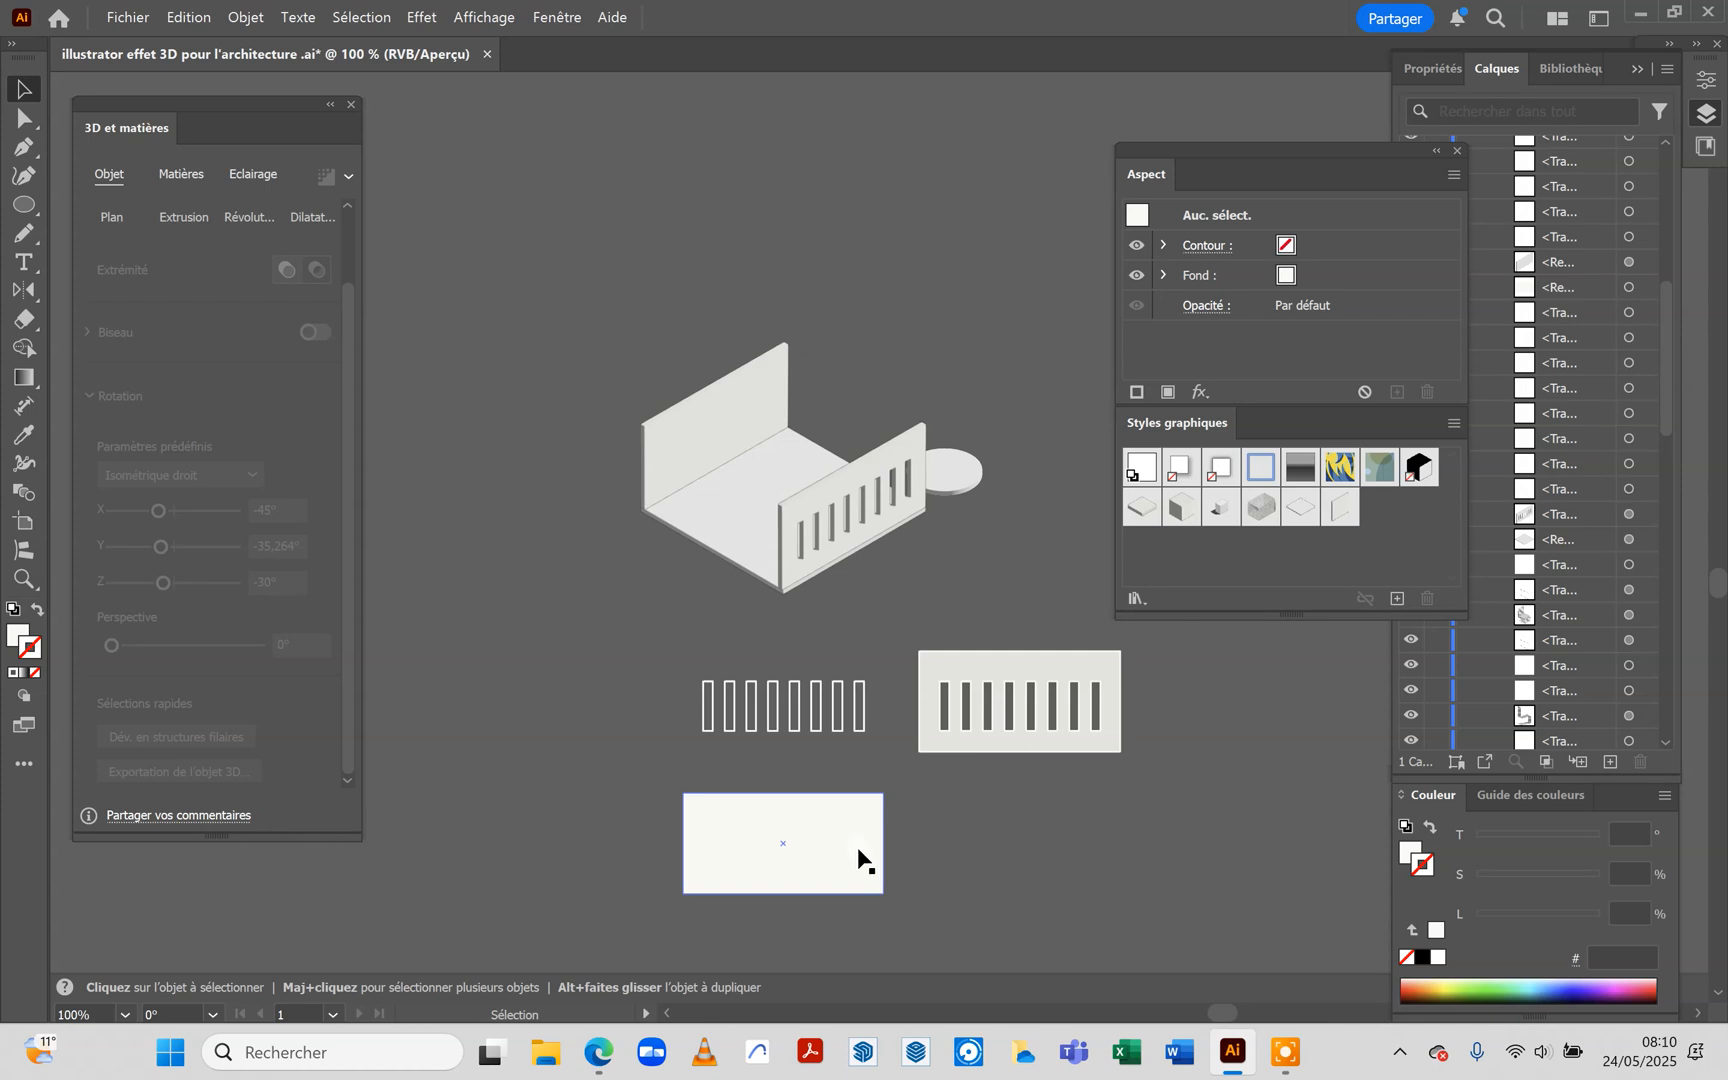
# Apply Style graphique 7 to the remaining plain rectangle and change its rotation preset to Isométrique gauche
pyautogui.click(819, 840)
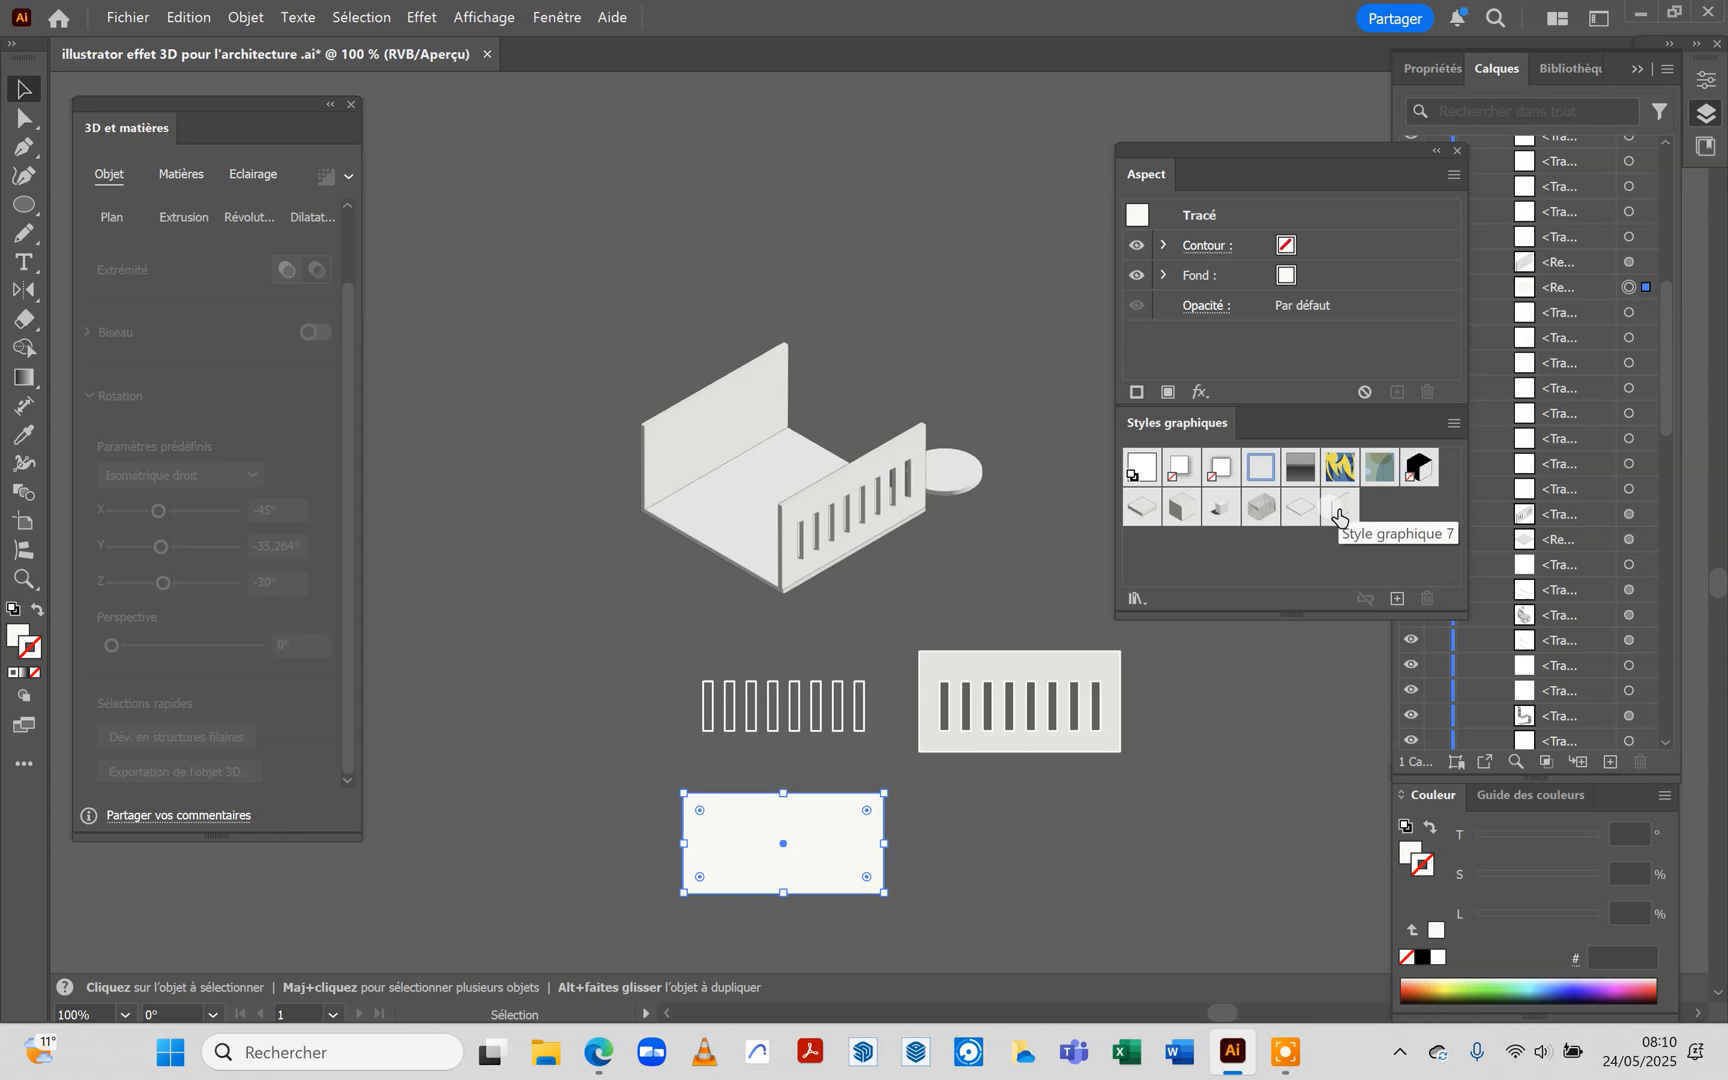
pyautogui.click(1339, 510)
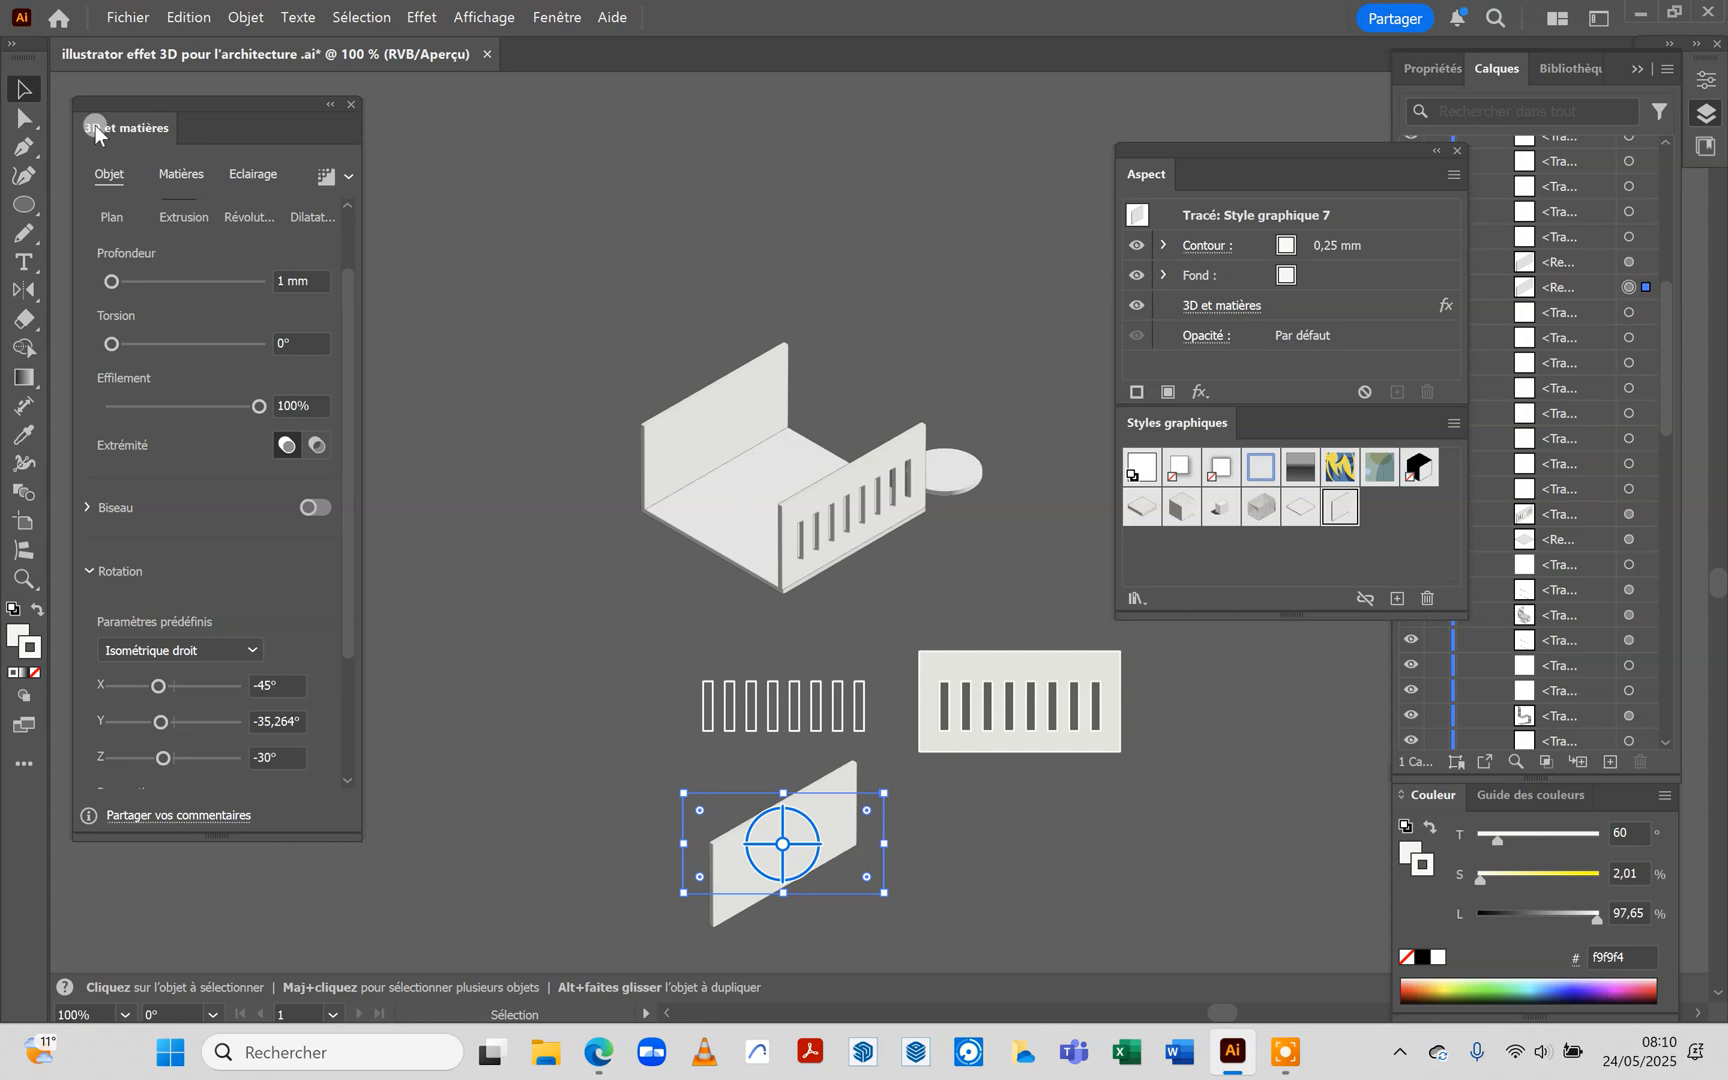
pyautogui.moveTo(342, 369); pyautogui.dragTo(342, 617)
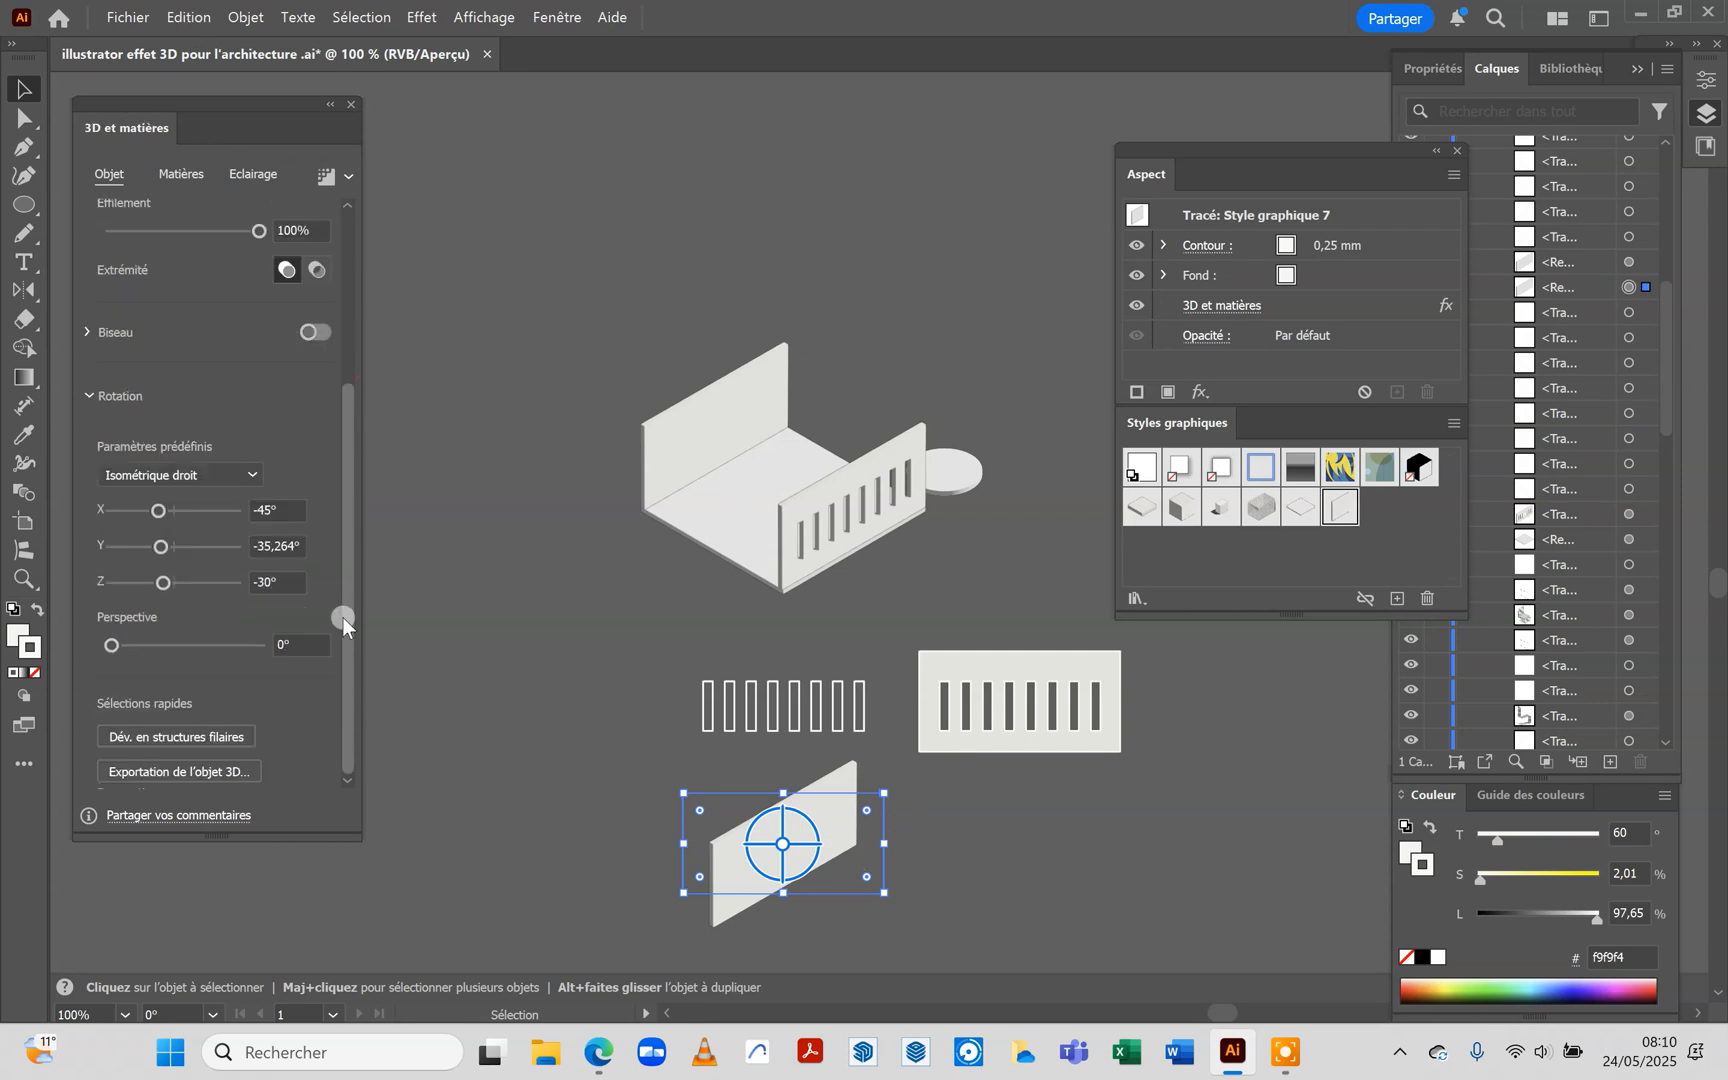
pyautogui.click(250, 474)
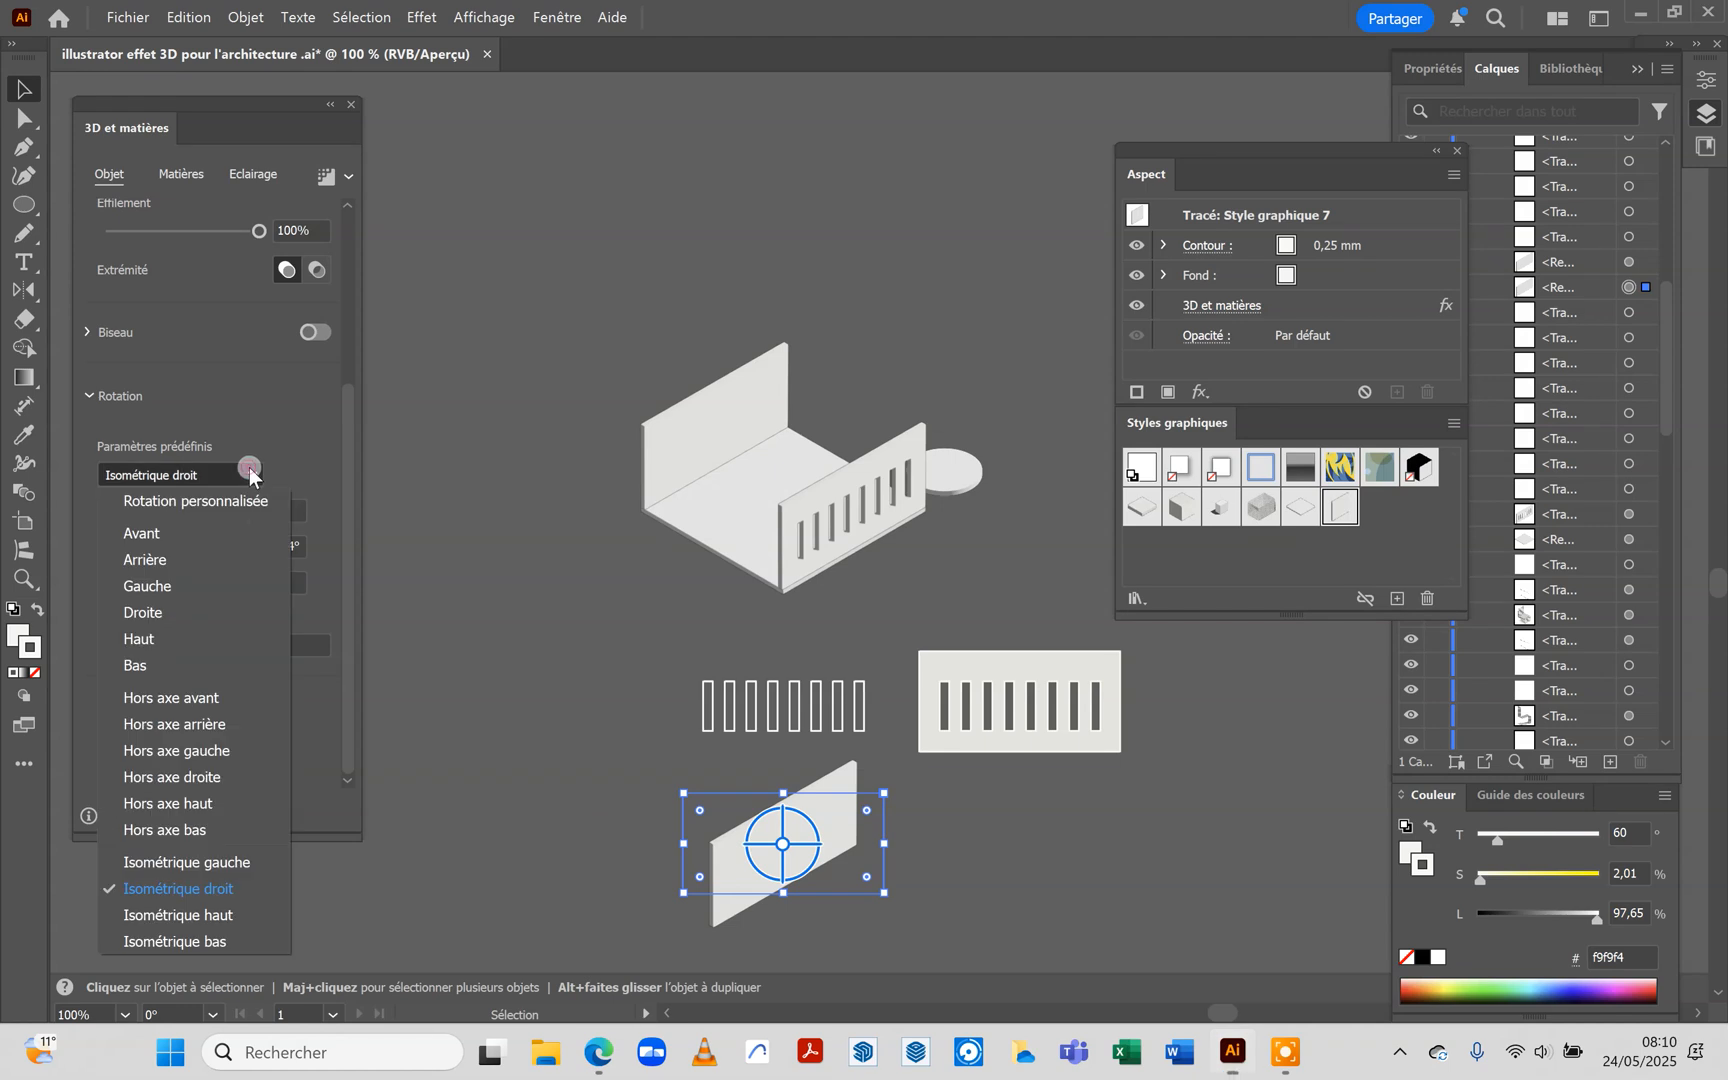
pyautogui.click(244, 858)
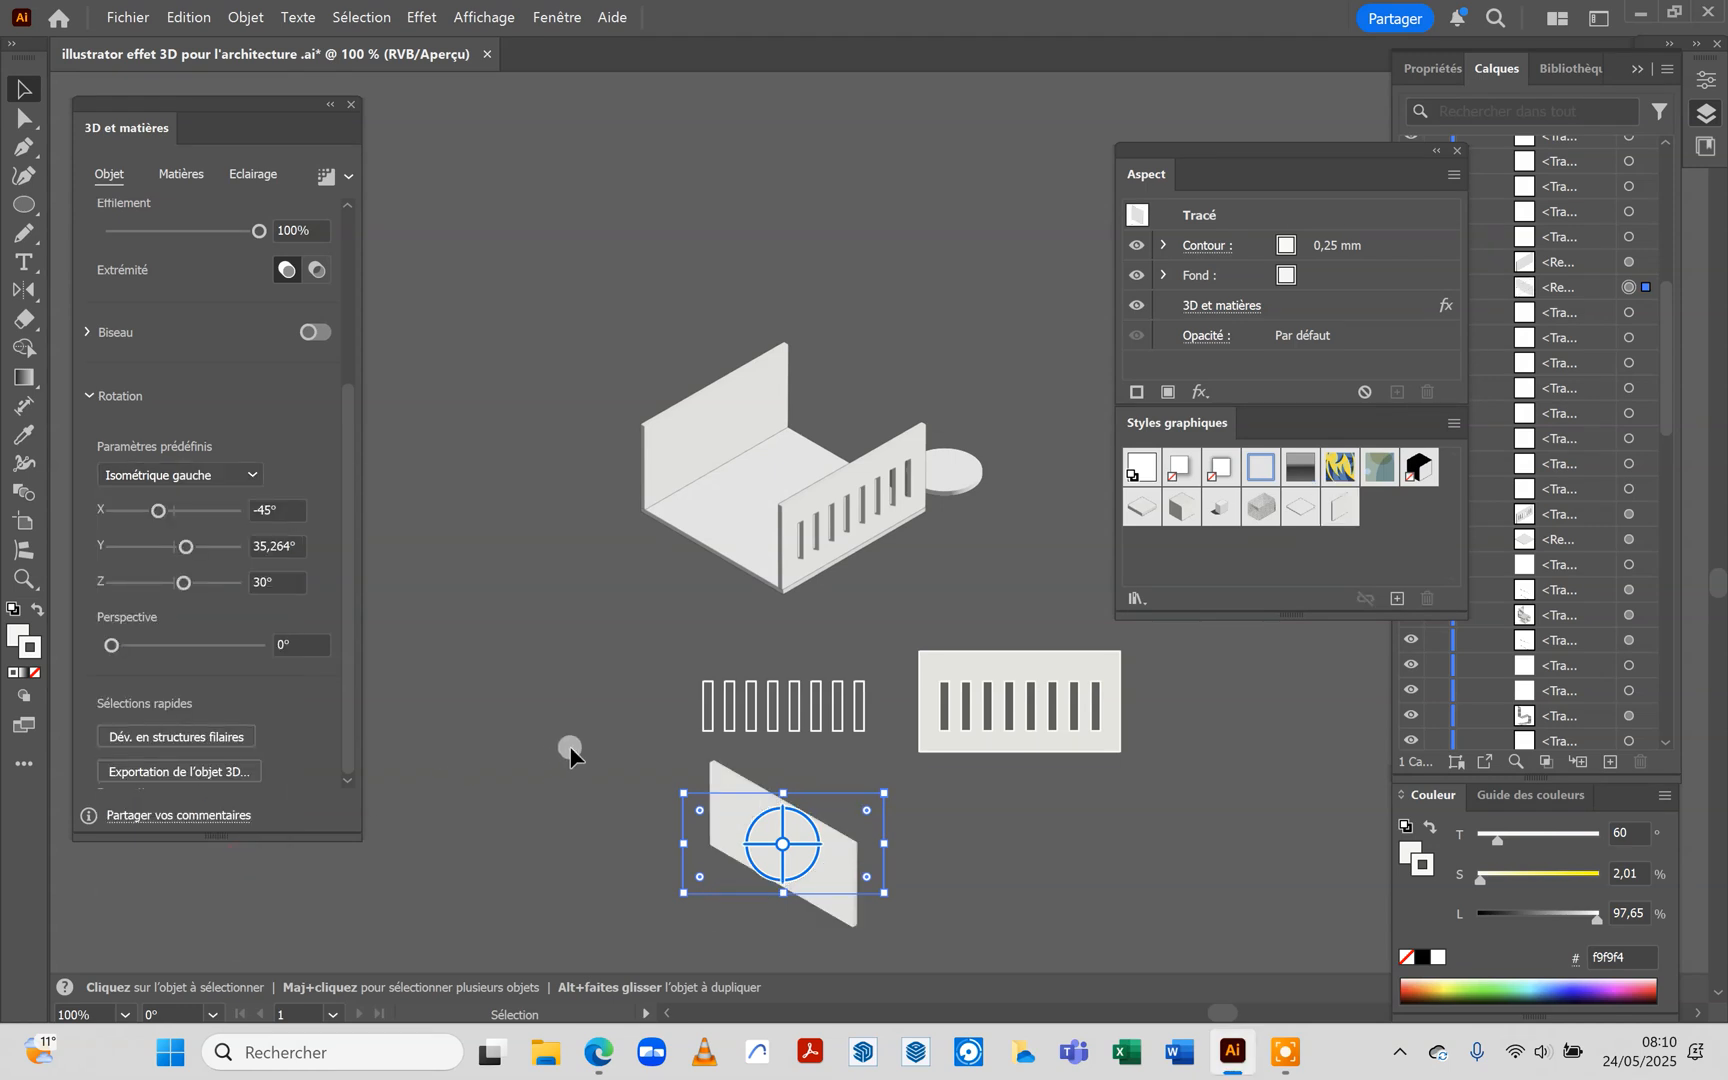
# Move the second wall onto the slab's back-right edge and bring the slotted façade to the front of the stacking order
pyautogui.moveTo(737, 818); pyautogui.dragTo(805, 404)
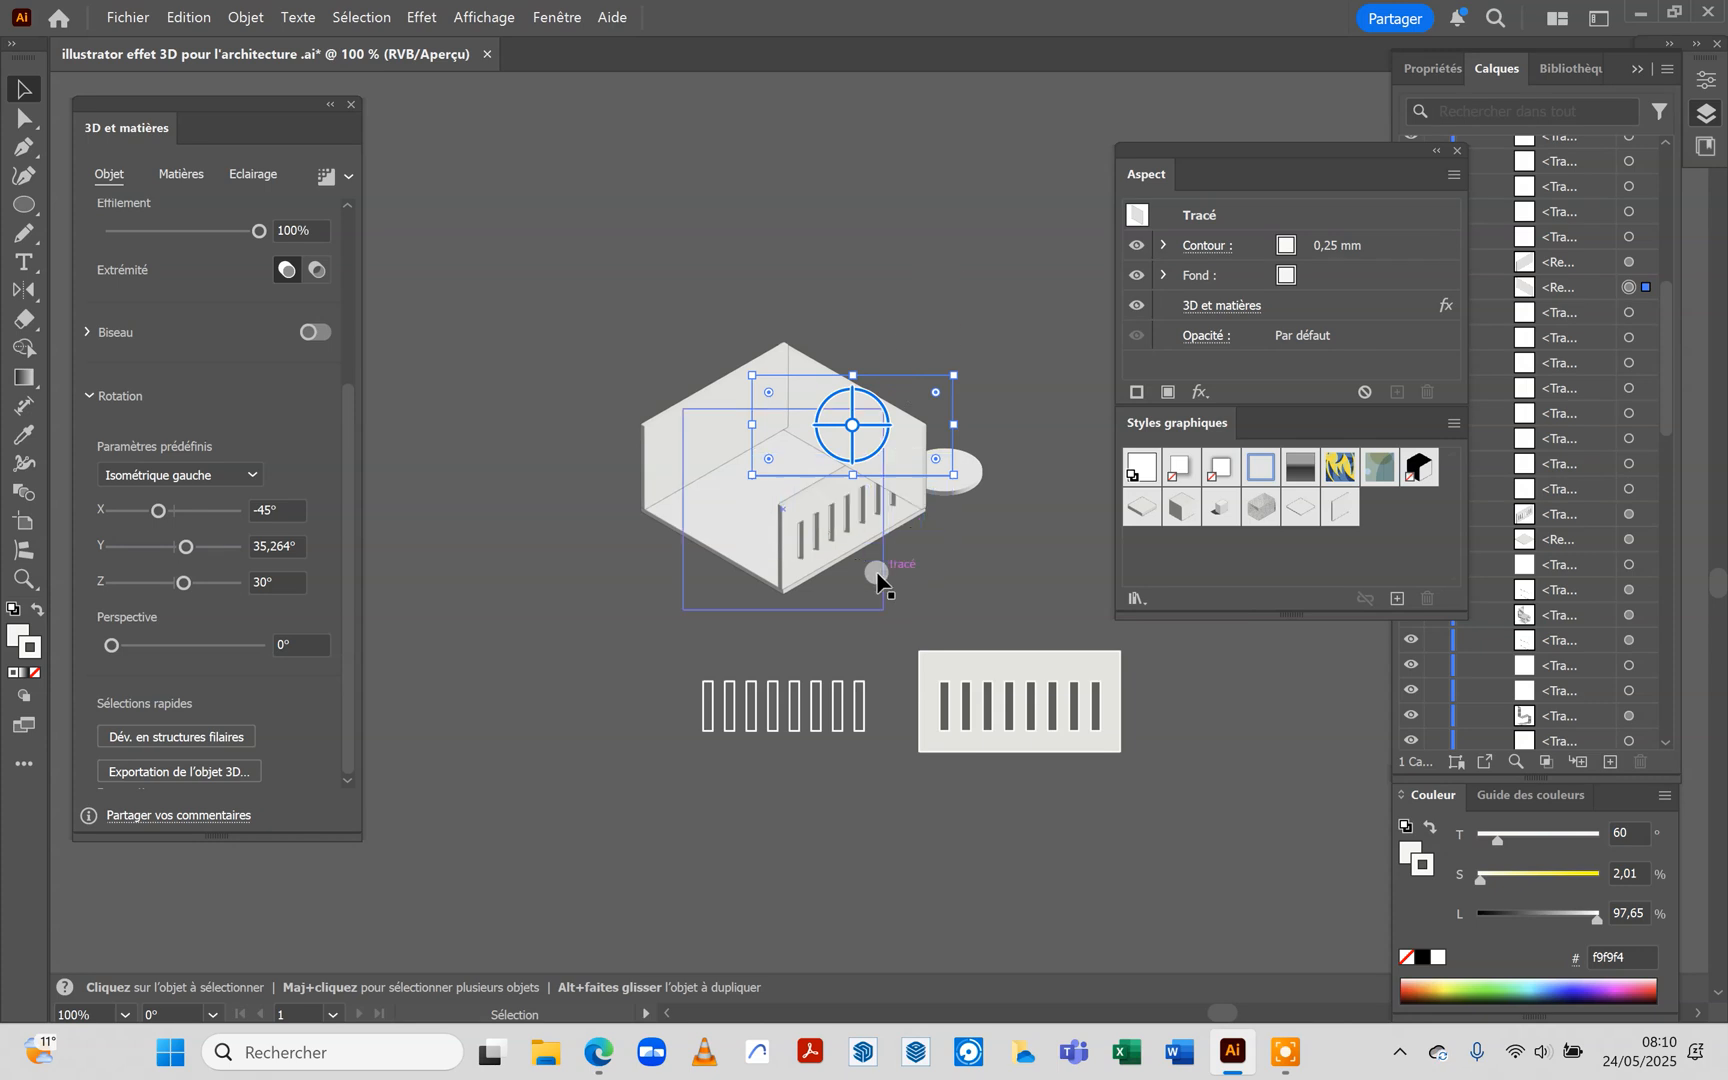
pyautogui.scroll(2, 921, 560)
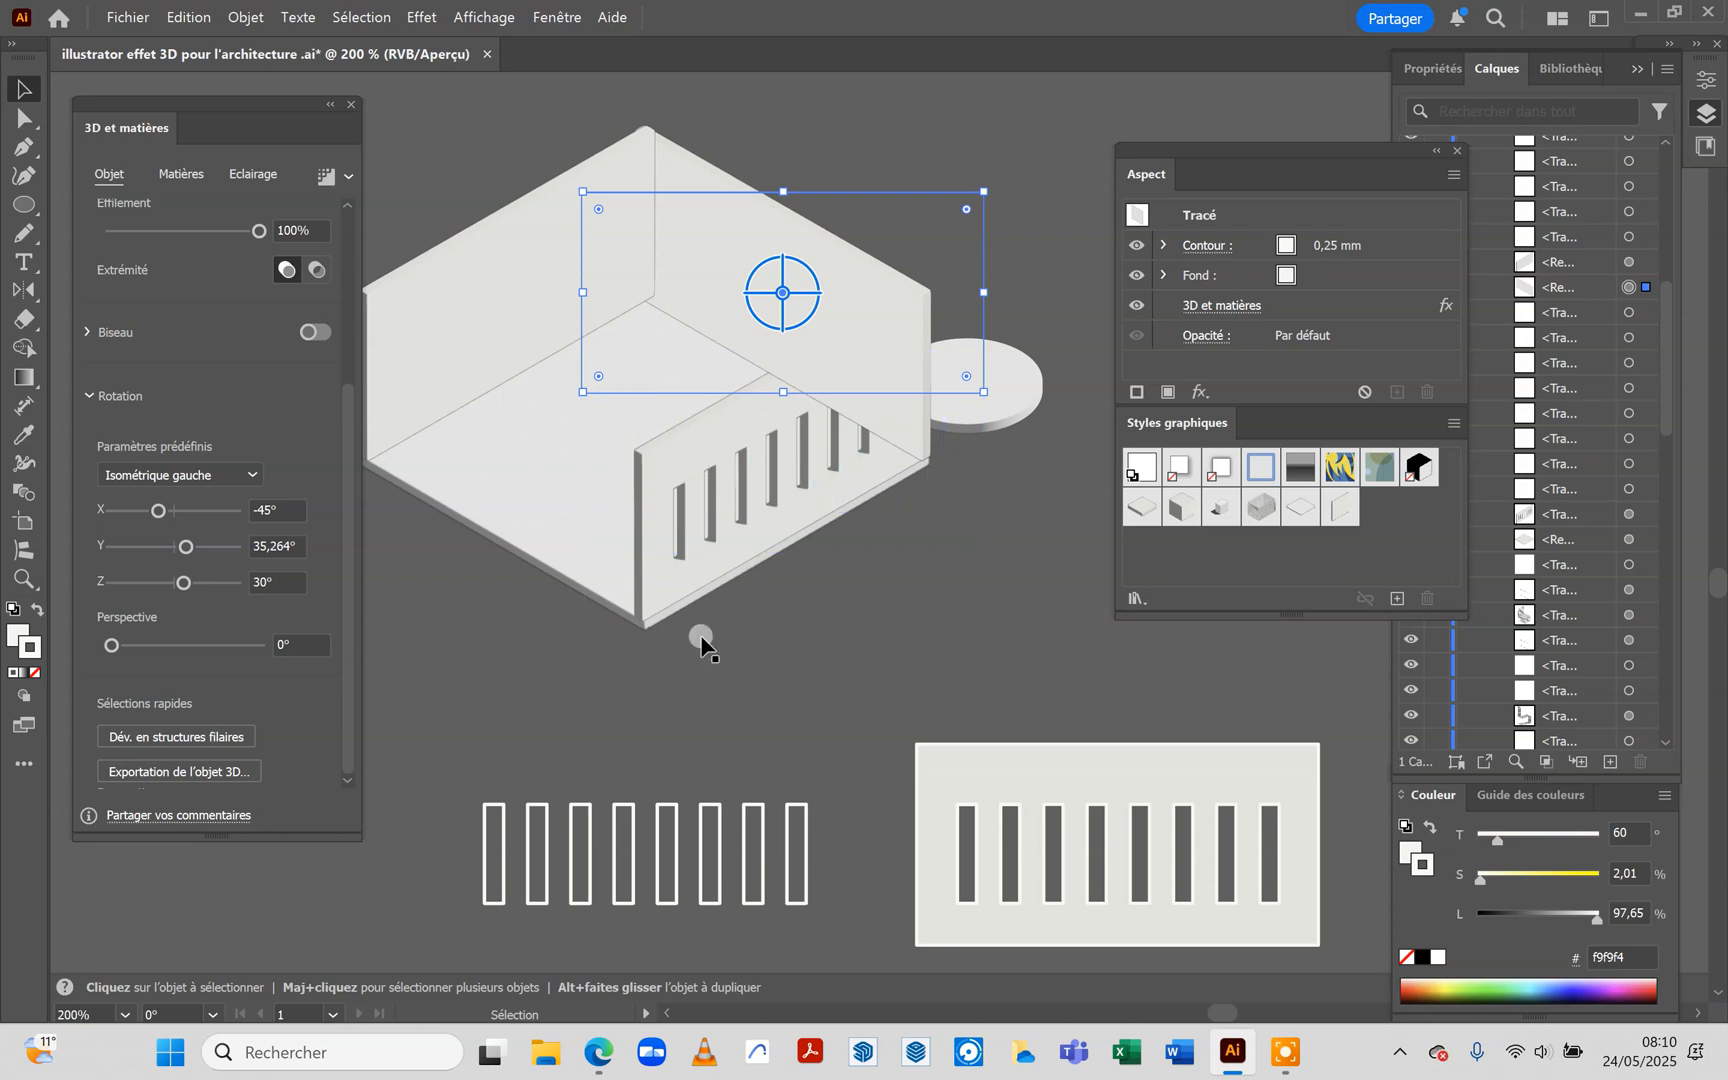
pyautogui.keyDown('shift'); pyautogui.click(690, 510); pyautogui.keyUp('shift')
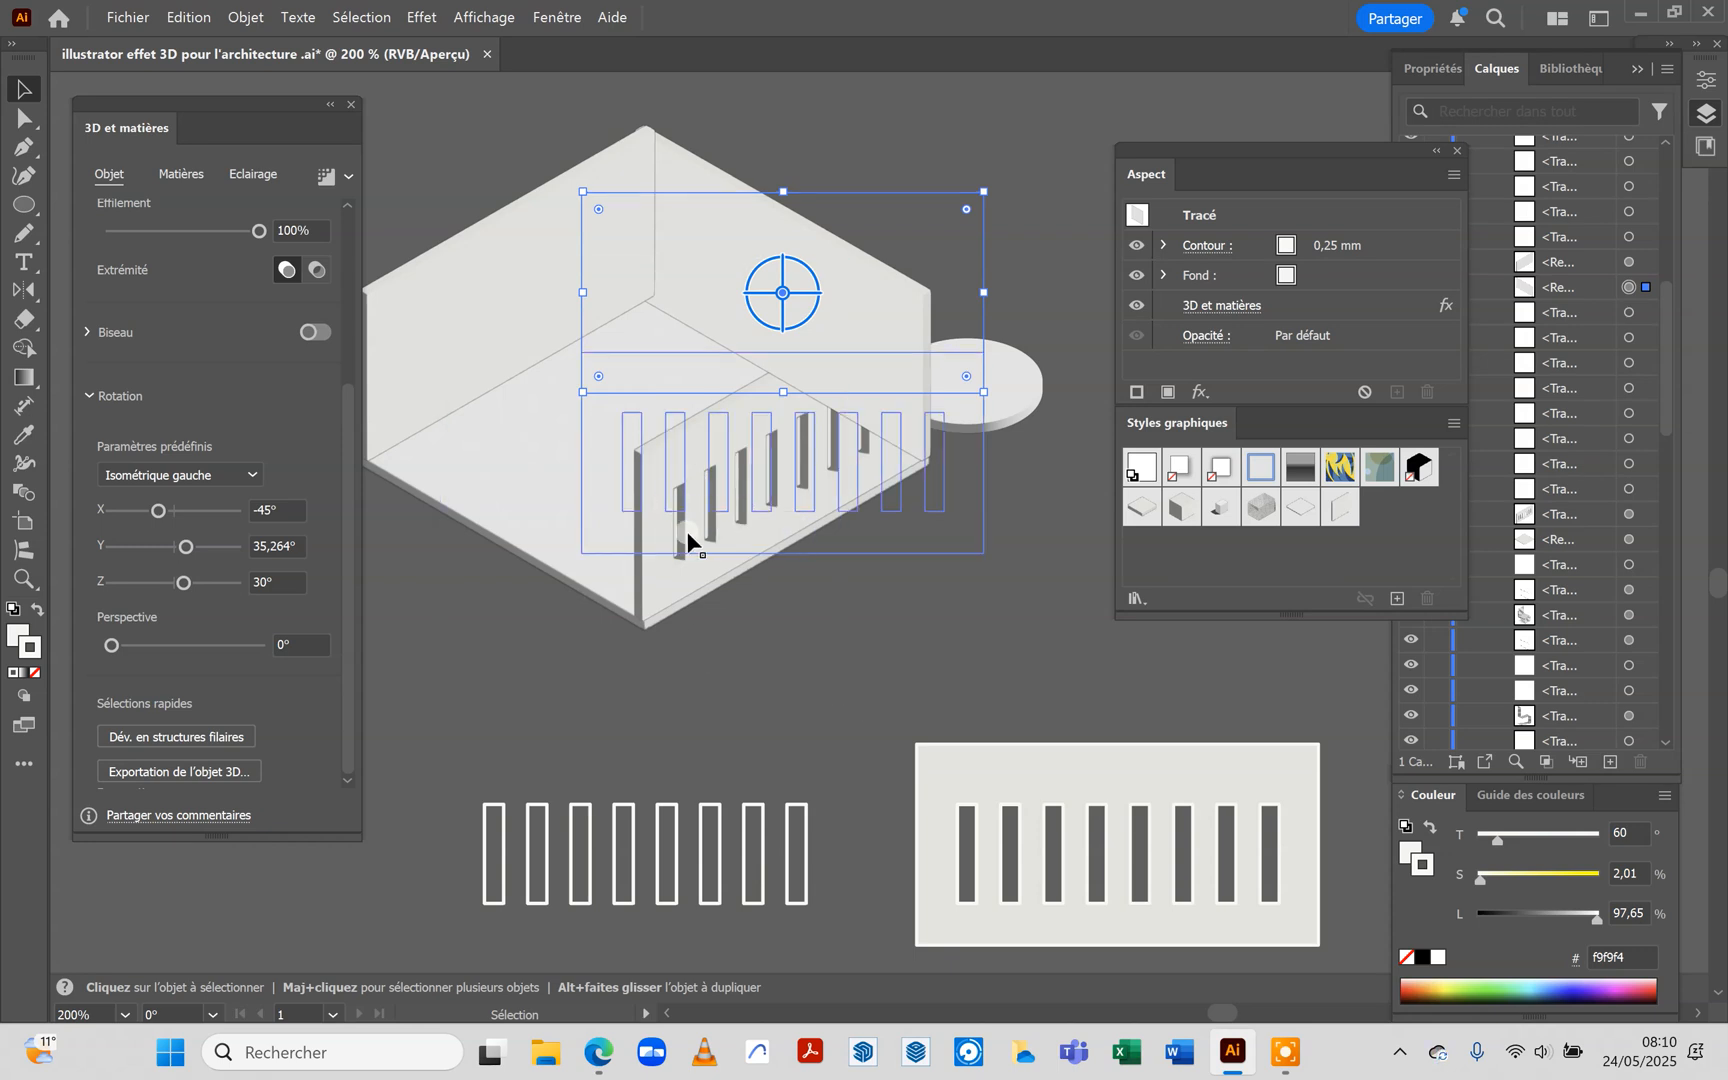
pyautogui.click(691, 531)
pyautogui.rightClick(691, 531)
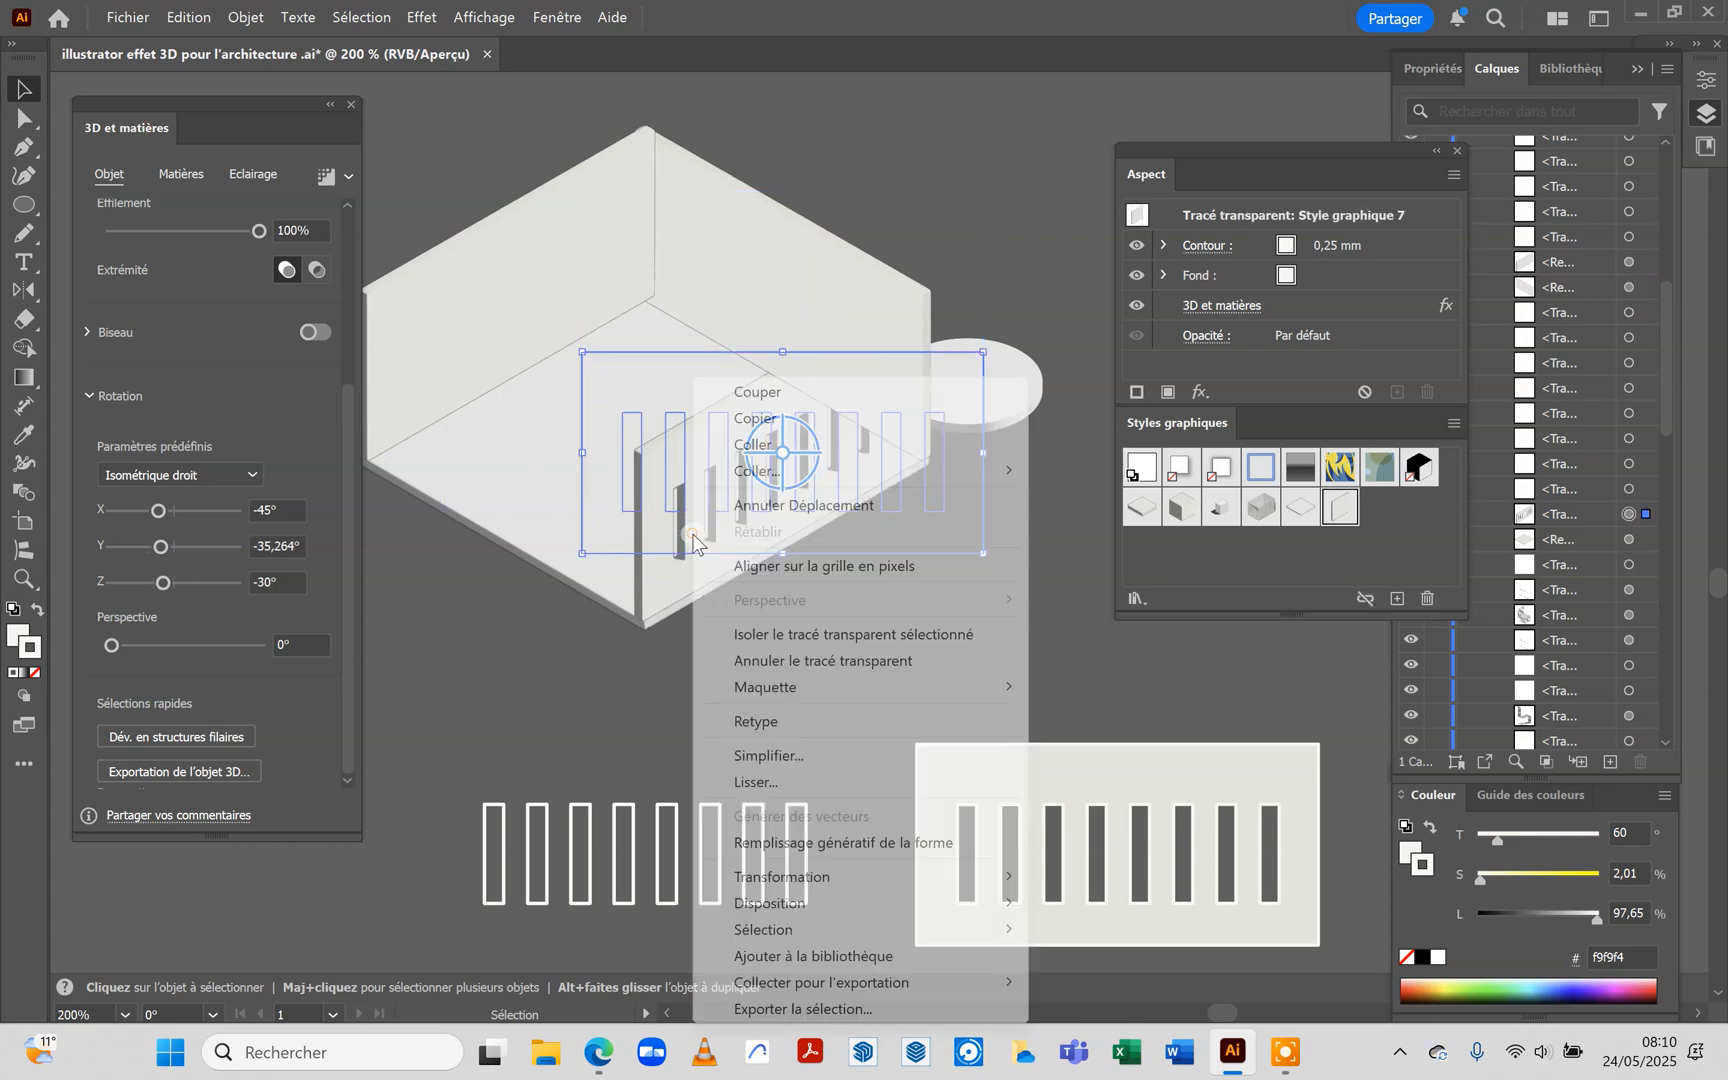
pyautogui.moveTo(790, 903)
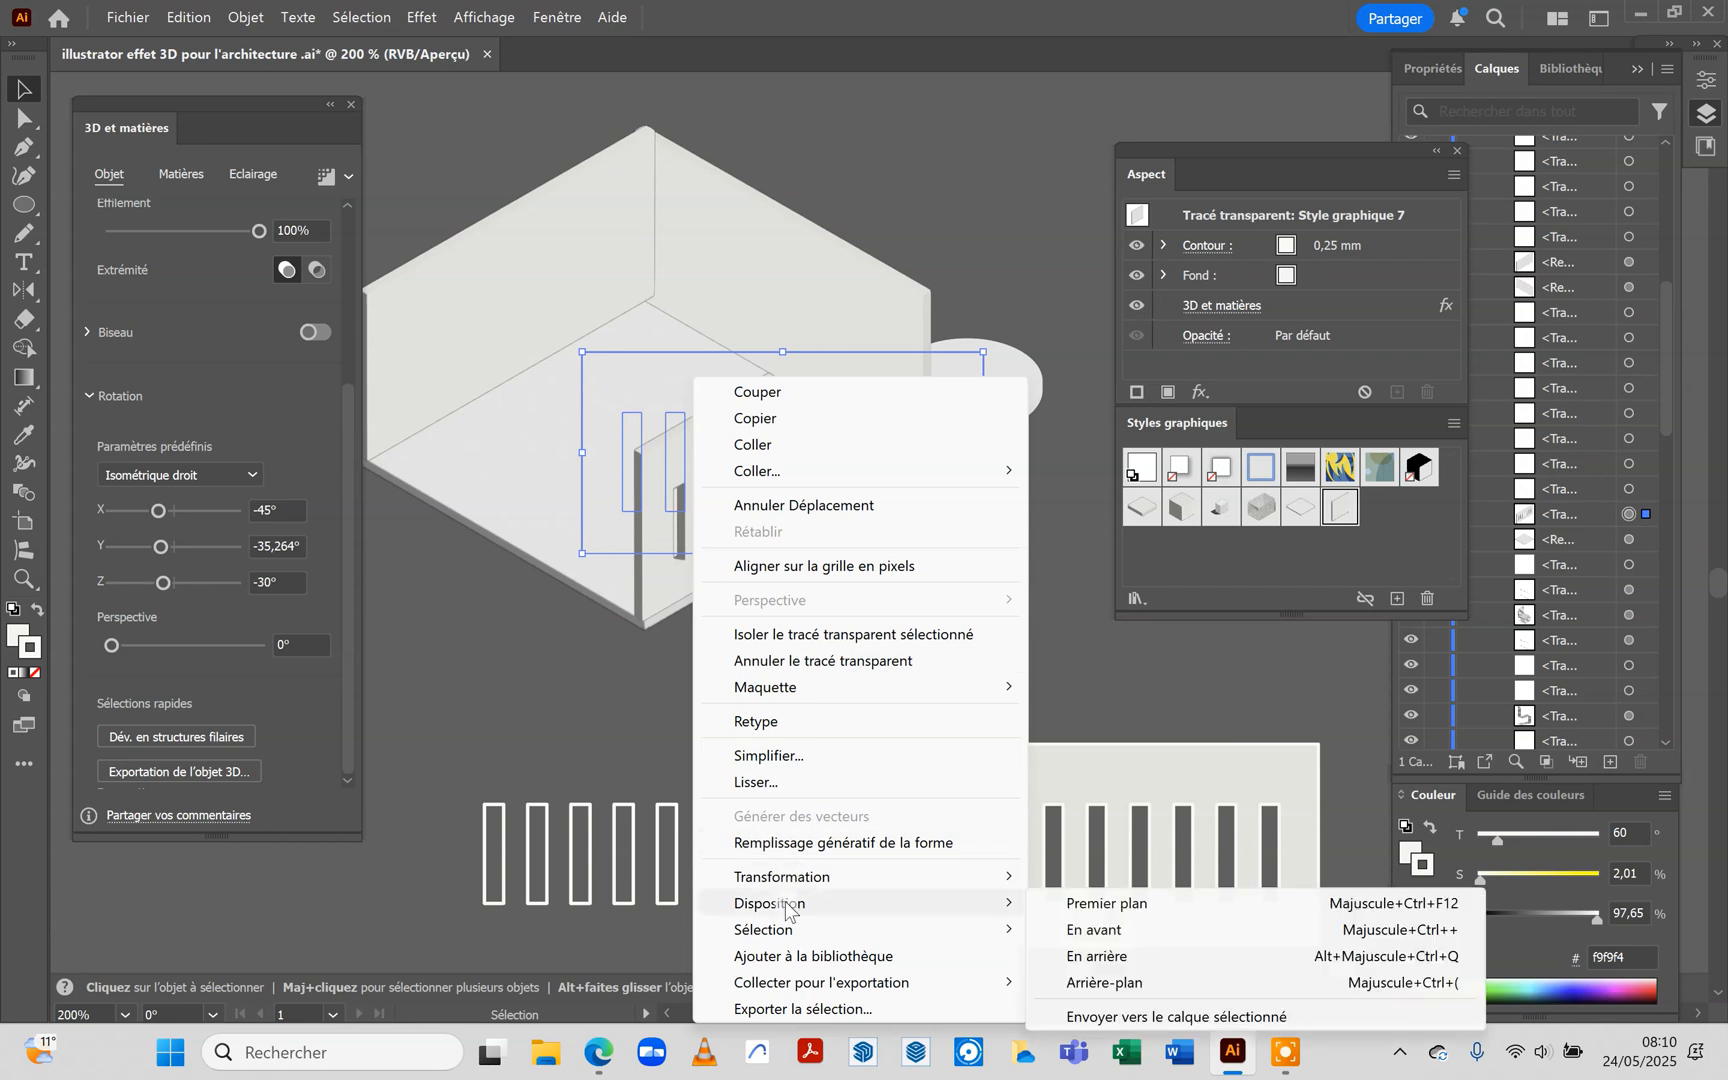
pyautogui.click(1080, 903)
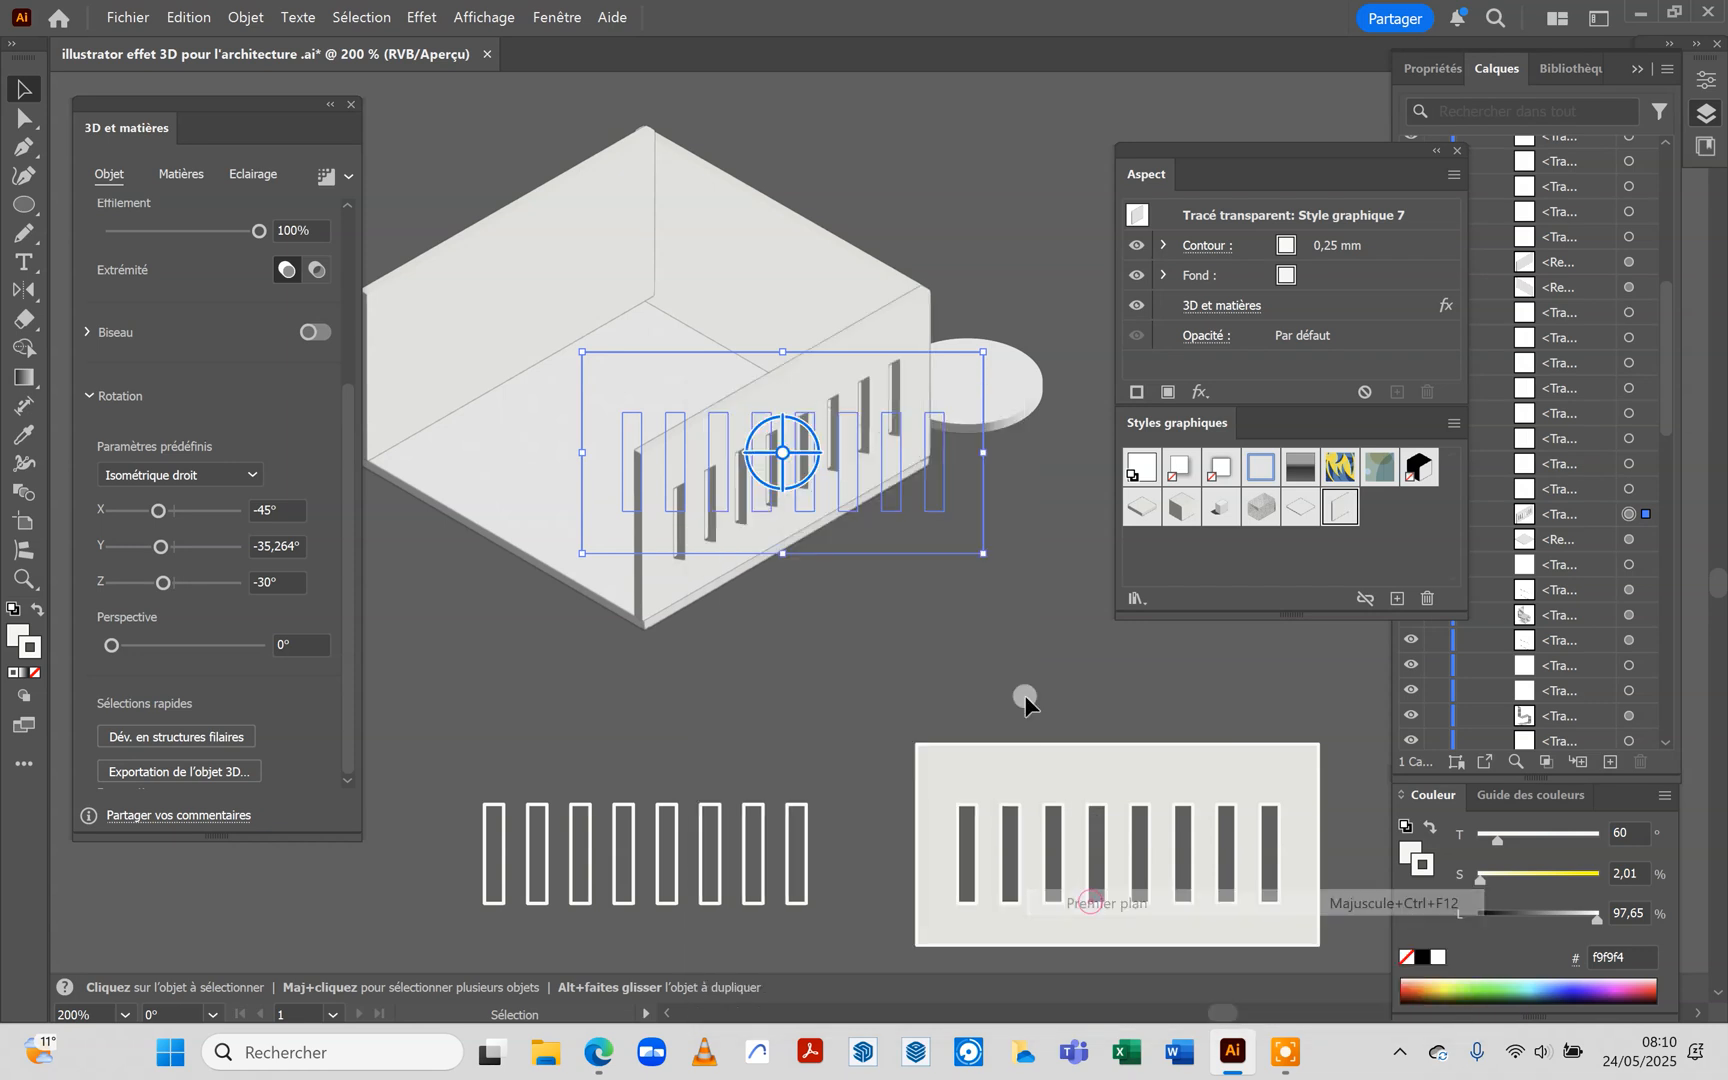
pyautogui.click(837, 732)
pyautogui.hscroll(-1, 812, 135)
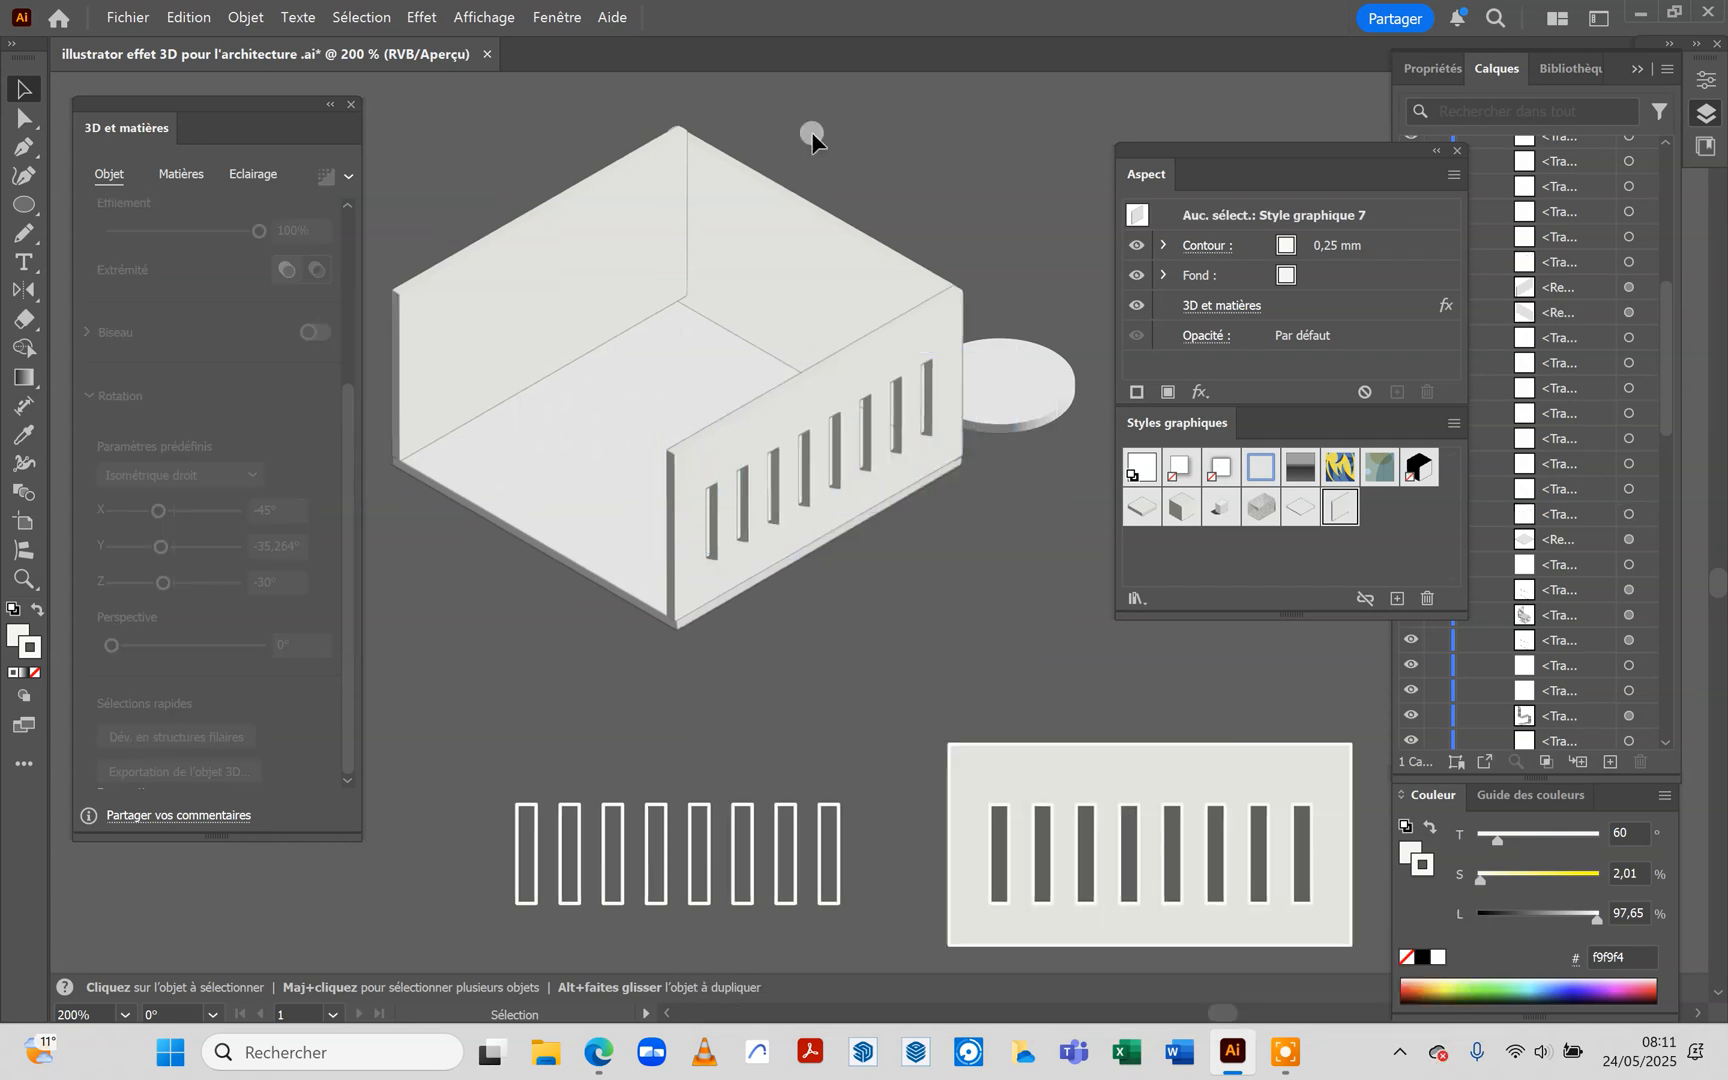
# Send the room's back-left wall to the back of the stacking order and deselect it
pyautogui.click(643, 230)
pyautogui.rightClick(643, 230)
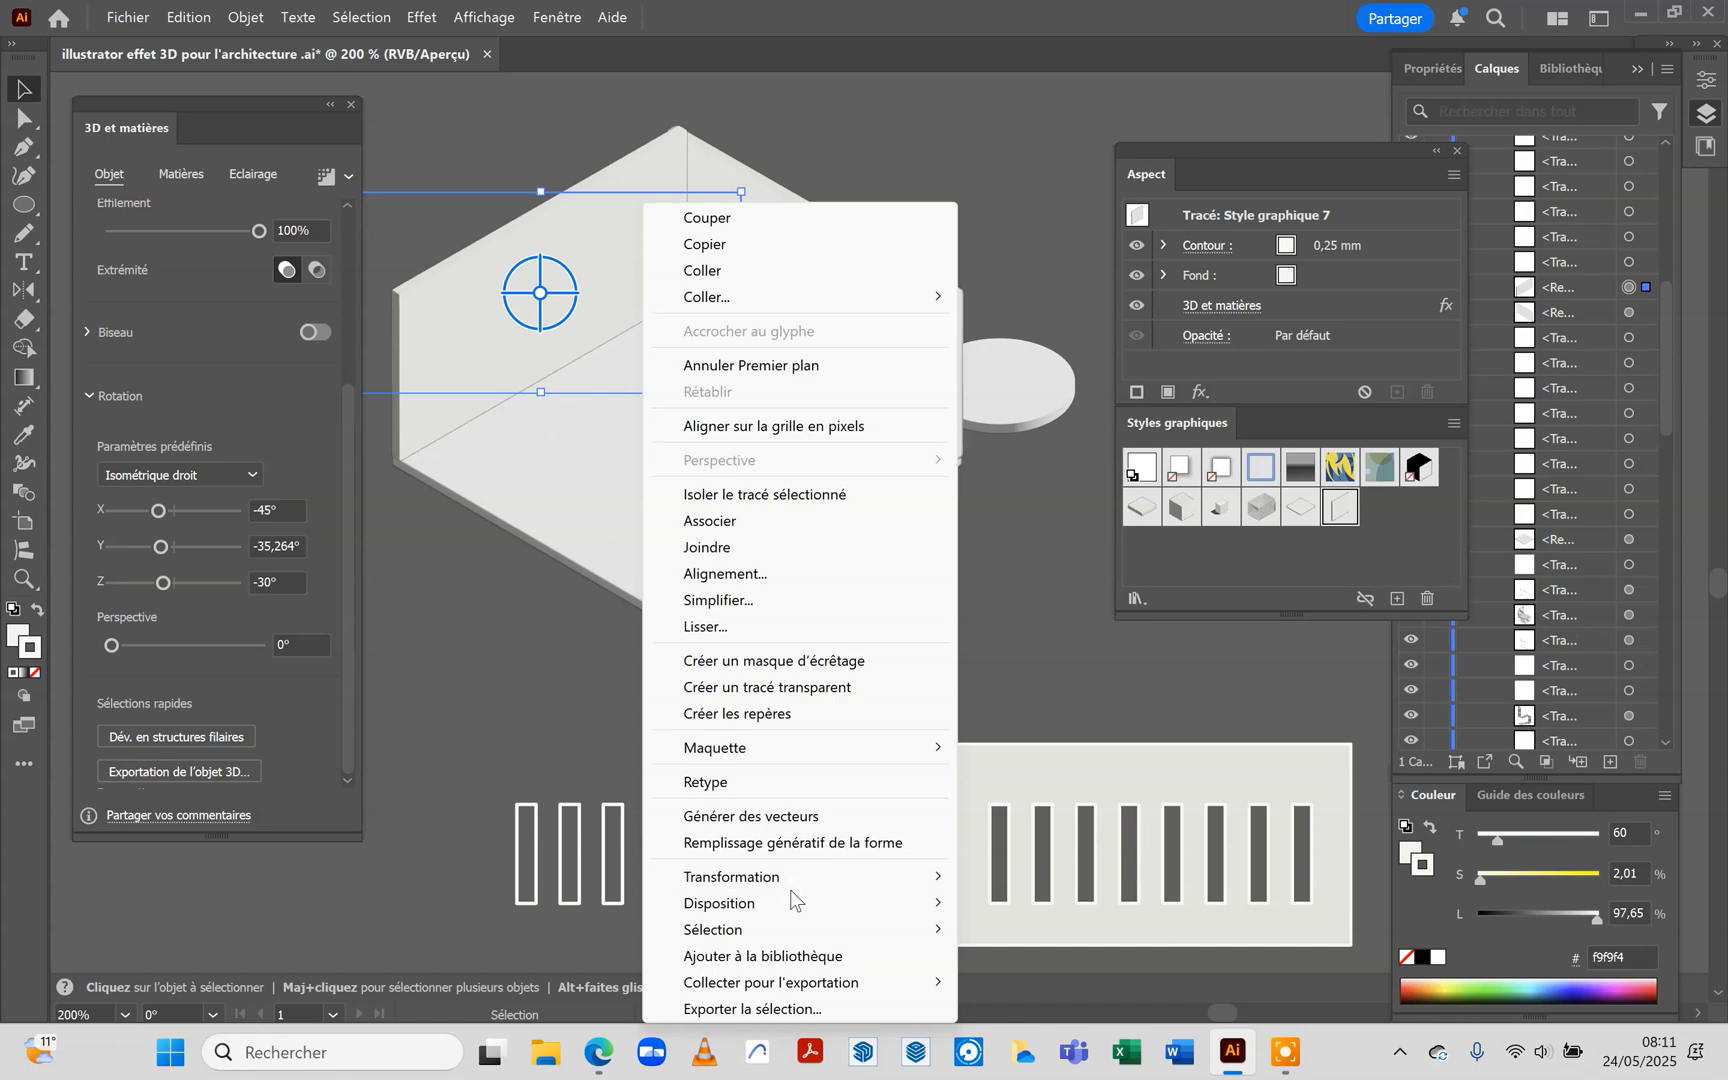
pyautogui.moveTo(950, 903)
pyautogui.click(1020, 982)
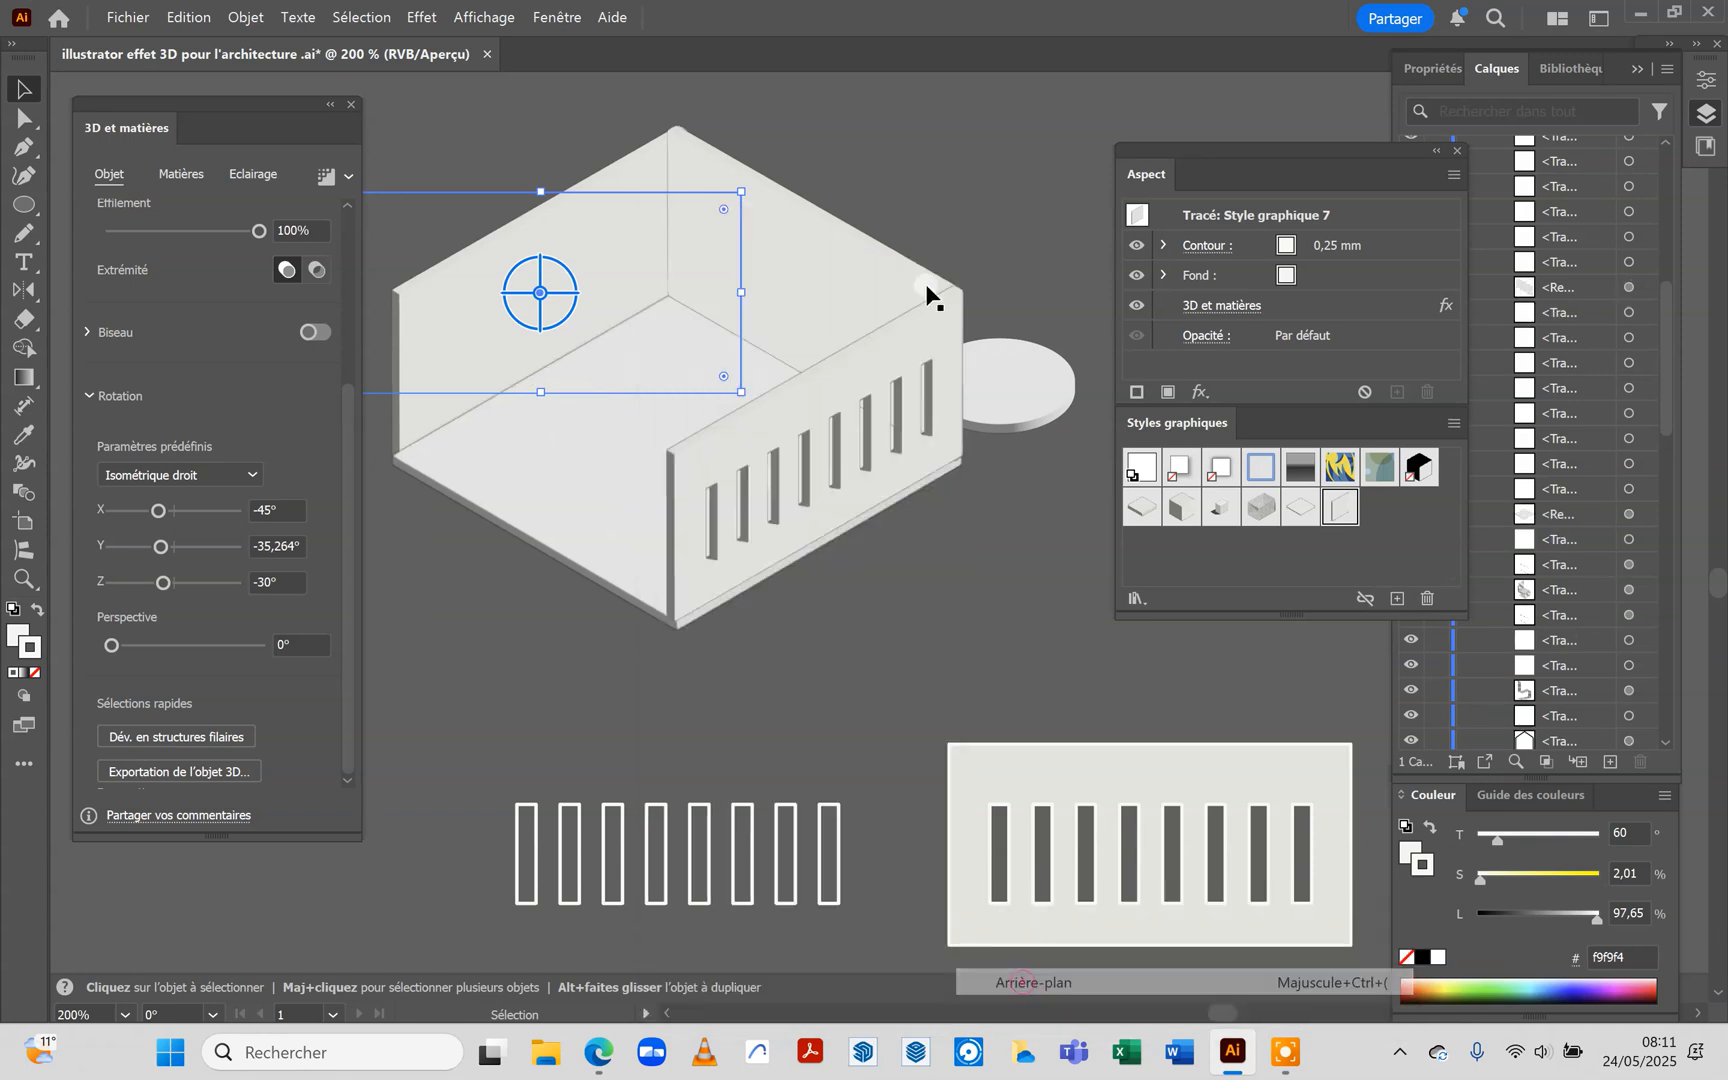
pyautogui.click(686, 143)
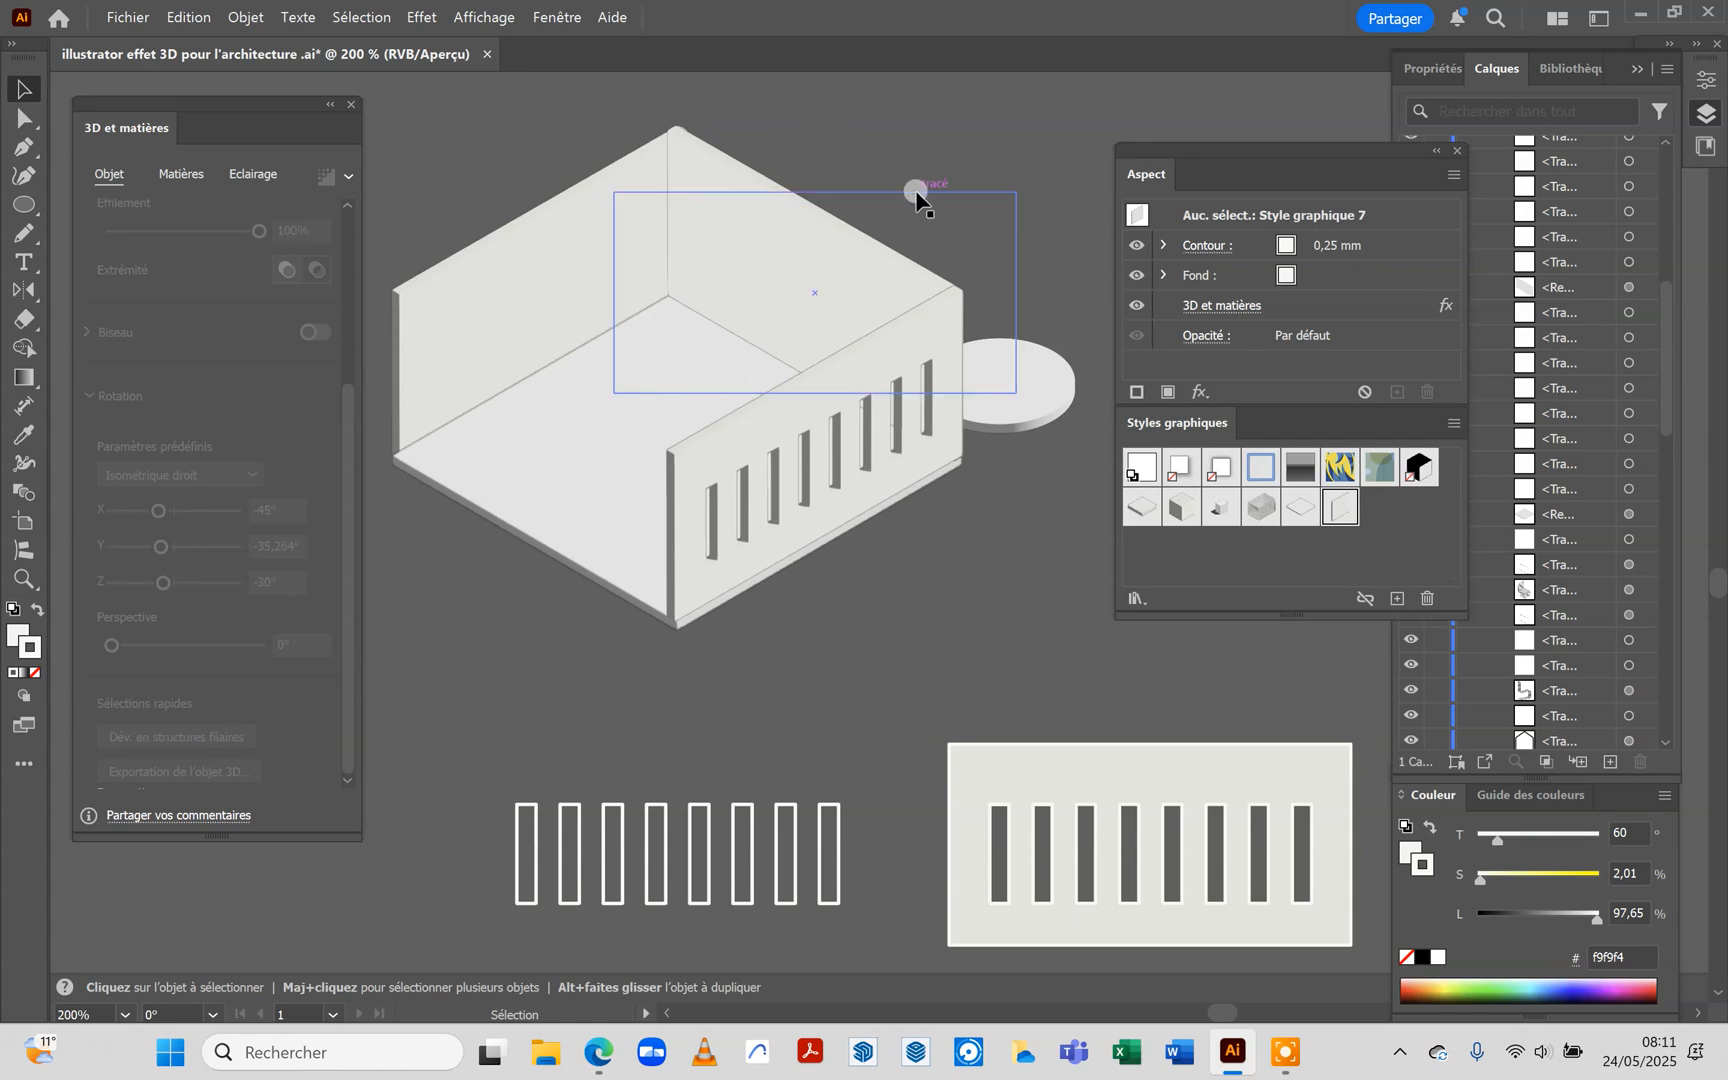
# Select the whole assembled room and duplicate it directly above the original
pyautogui.scroll(-2, 729, 716)
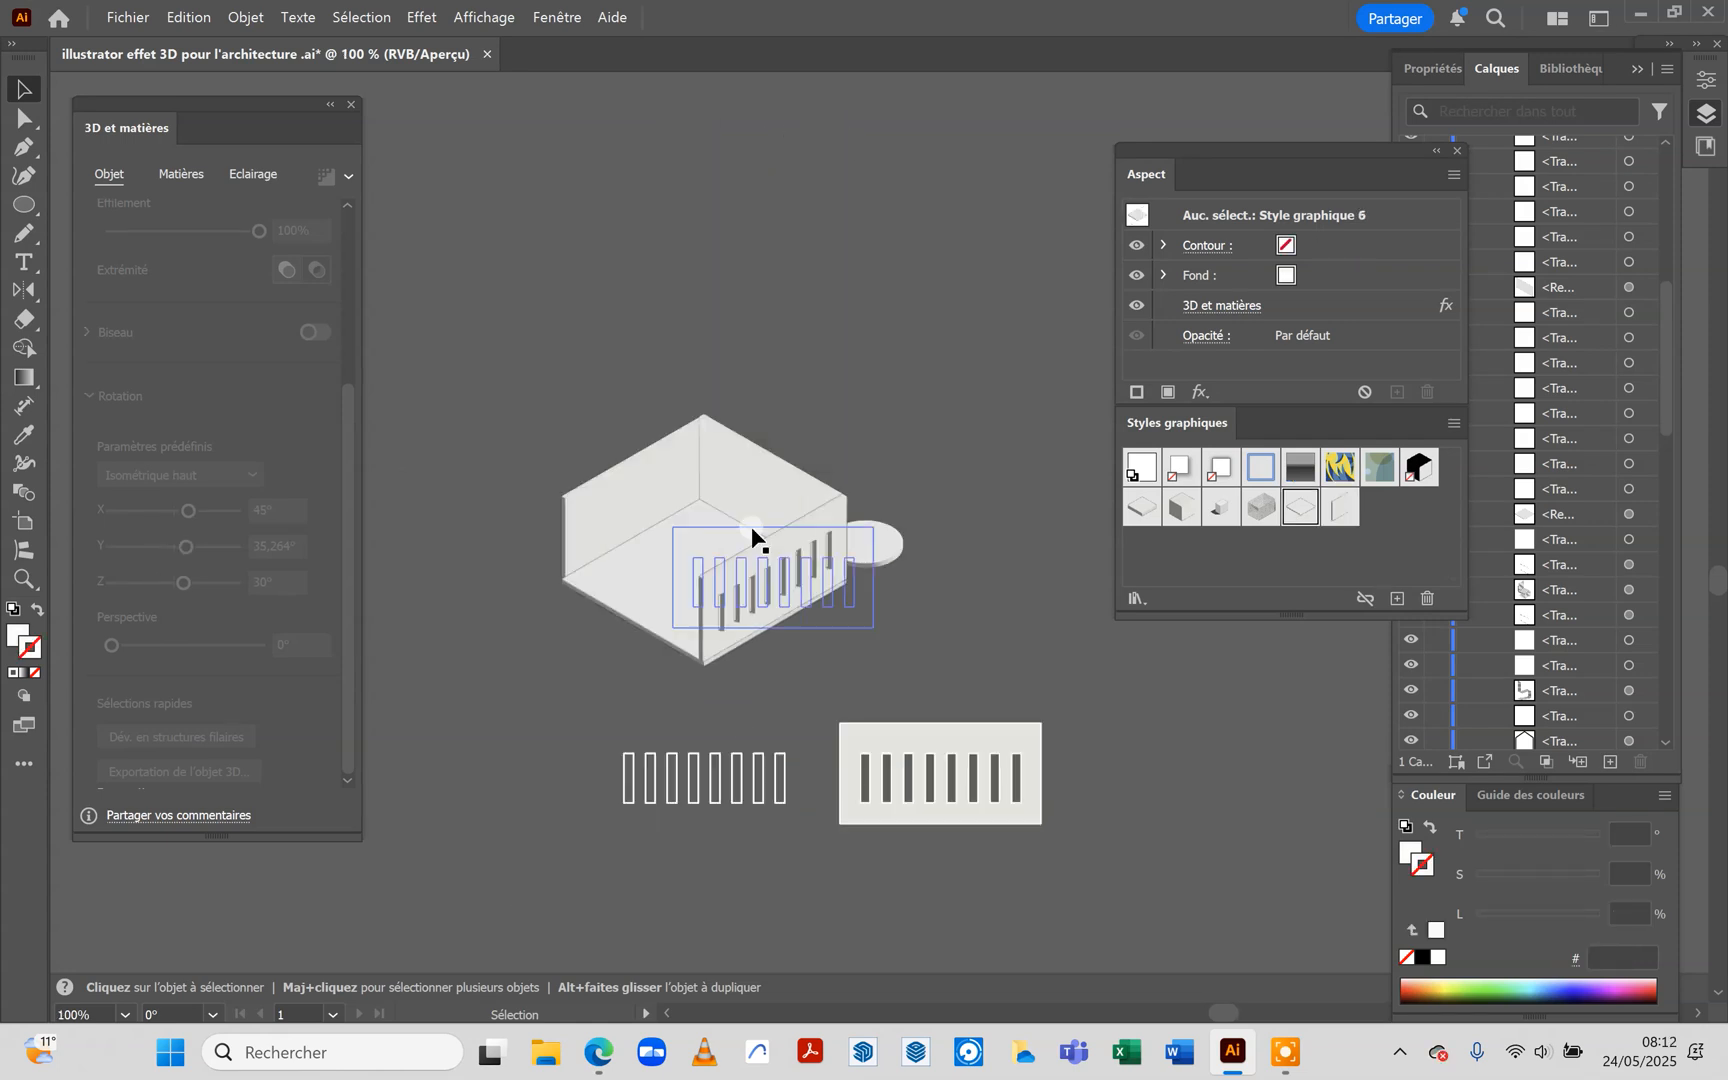
pyautogui.moveTo(752, 701); pyautogui.dragTo(506, 409)
pyautogui.moveTo(582, 468); pyautogui.dragTo(595, 500)
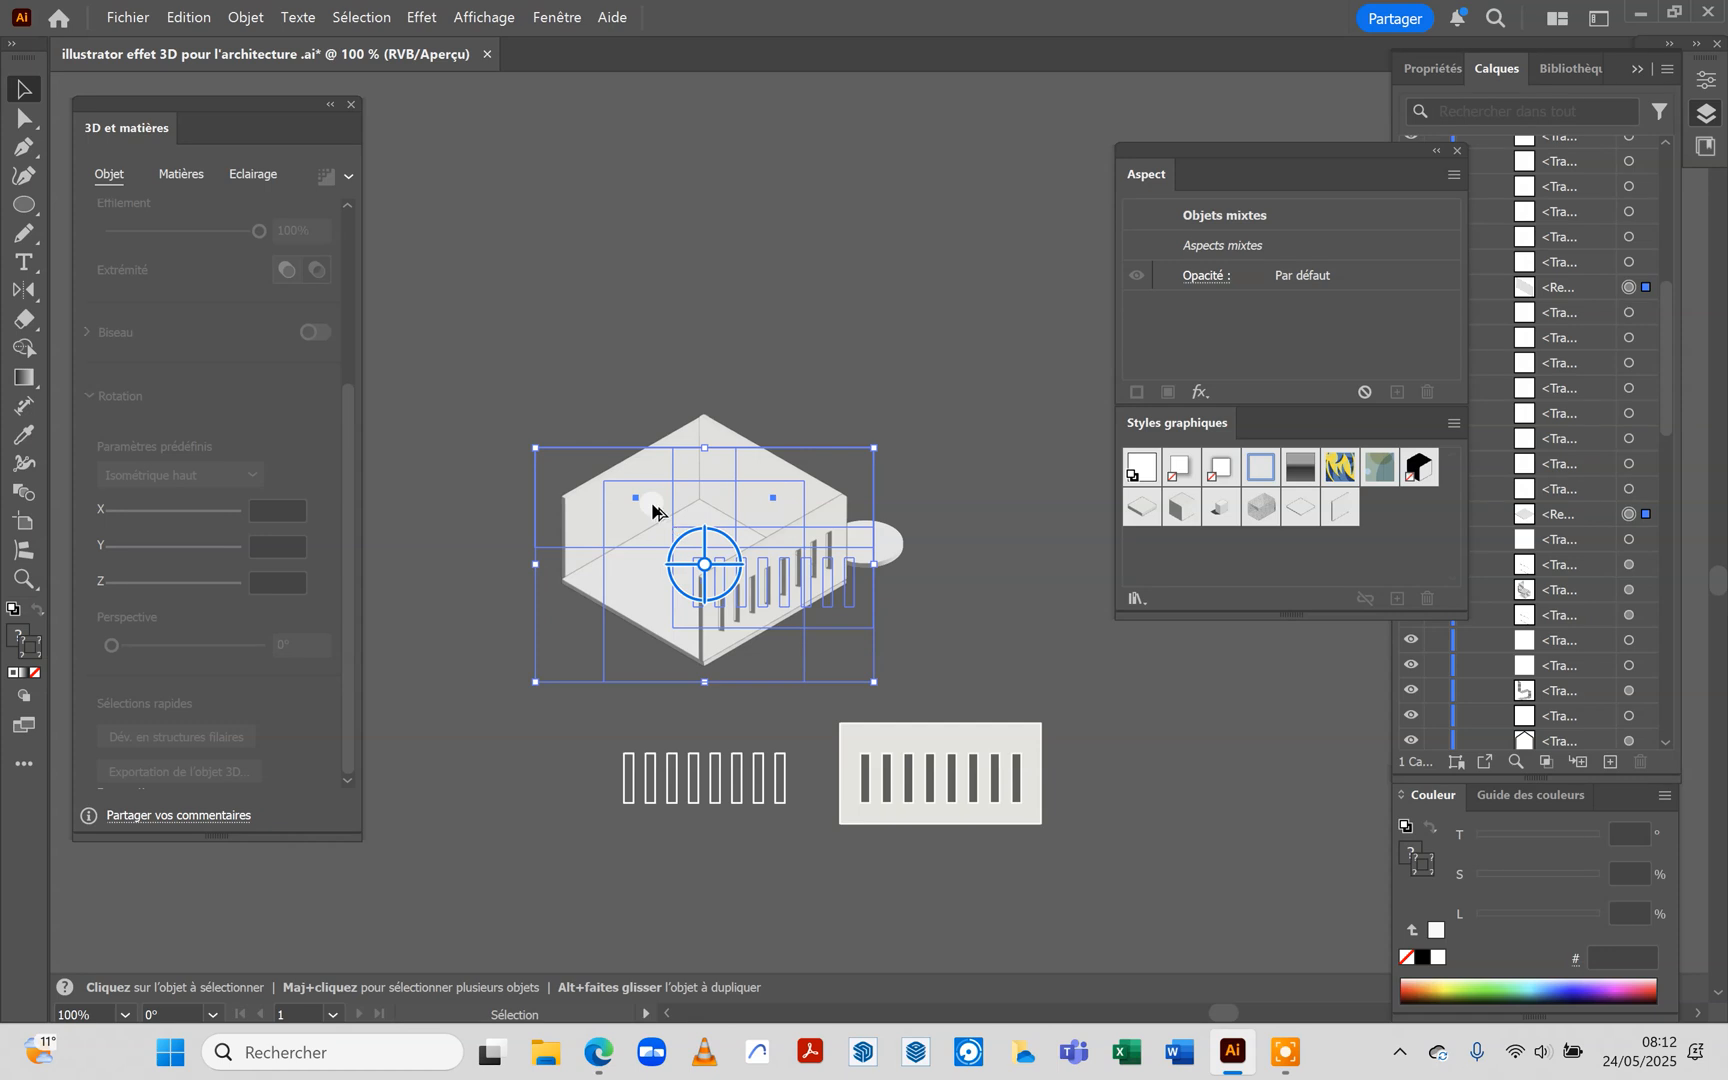
pyautogui.moveTo(650, 506); pyautogui.dragTo(668, 332)
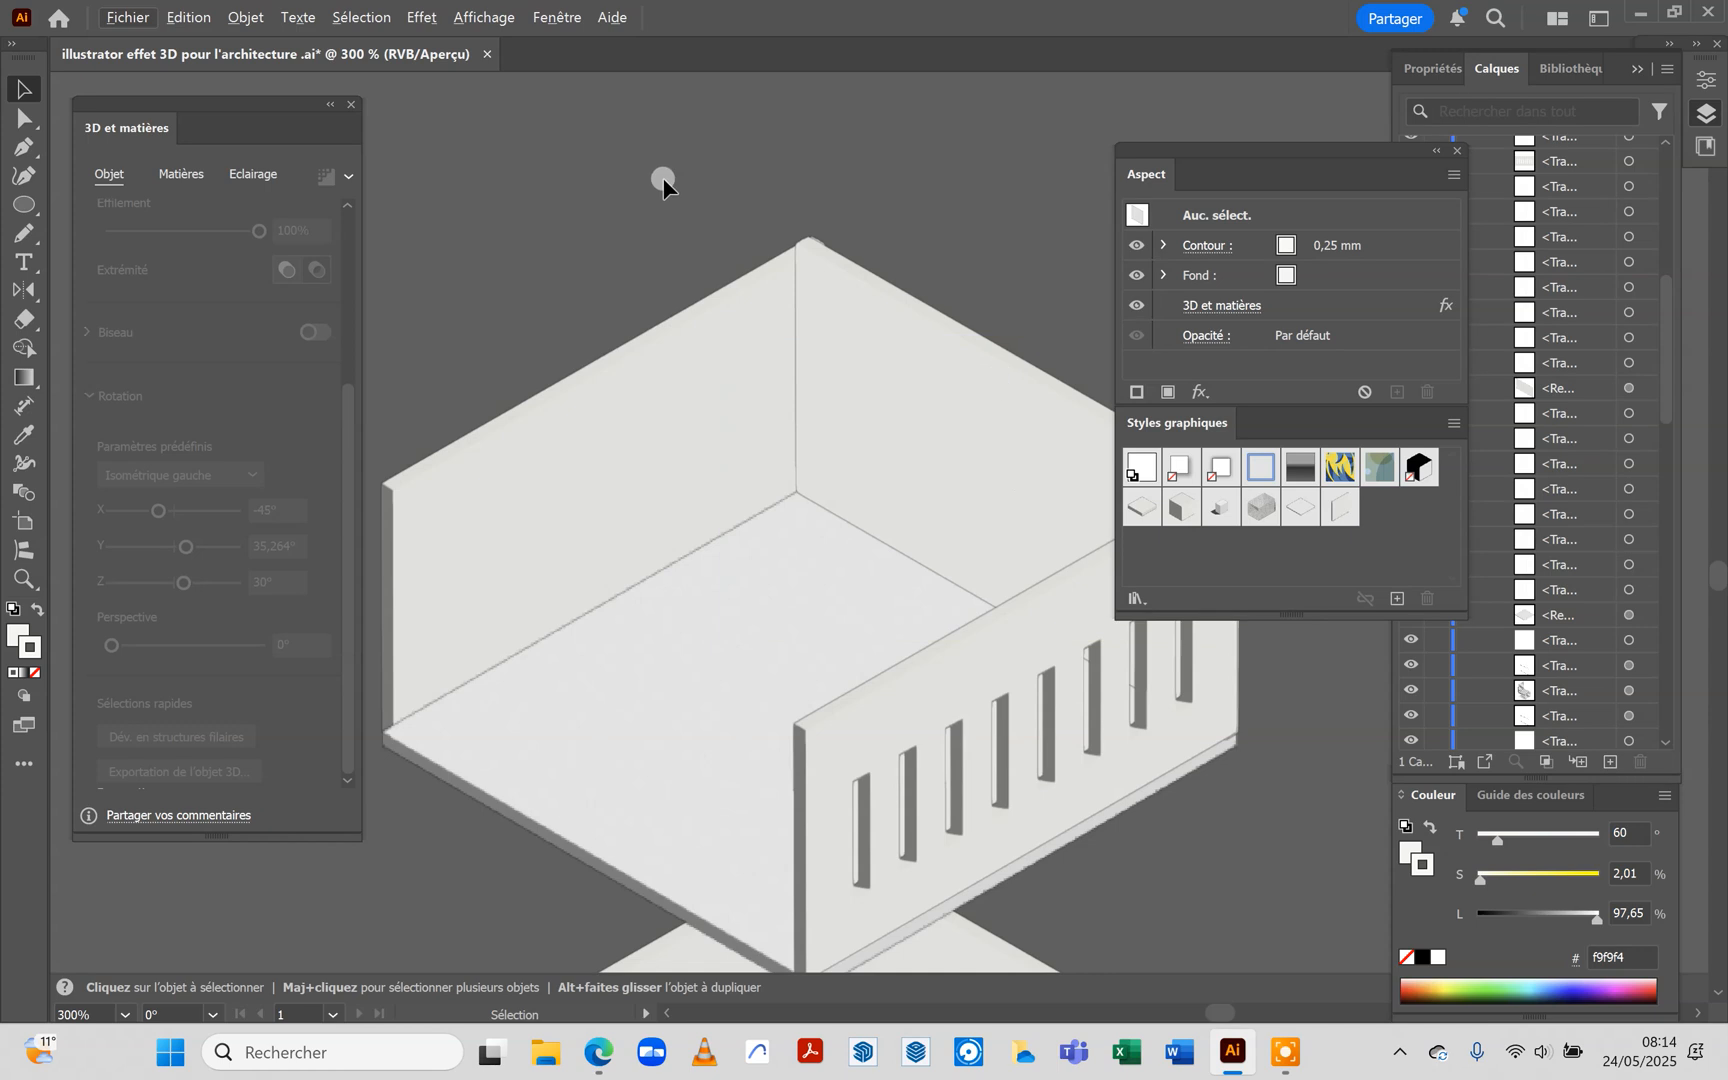
# Duplicate the upper room's floor slab into the empty space to the right of the flat slotted rectangle
pyautogui.scroll(-3, 663, 183)
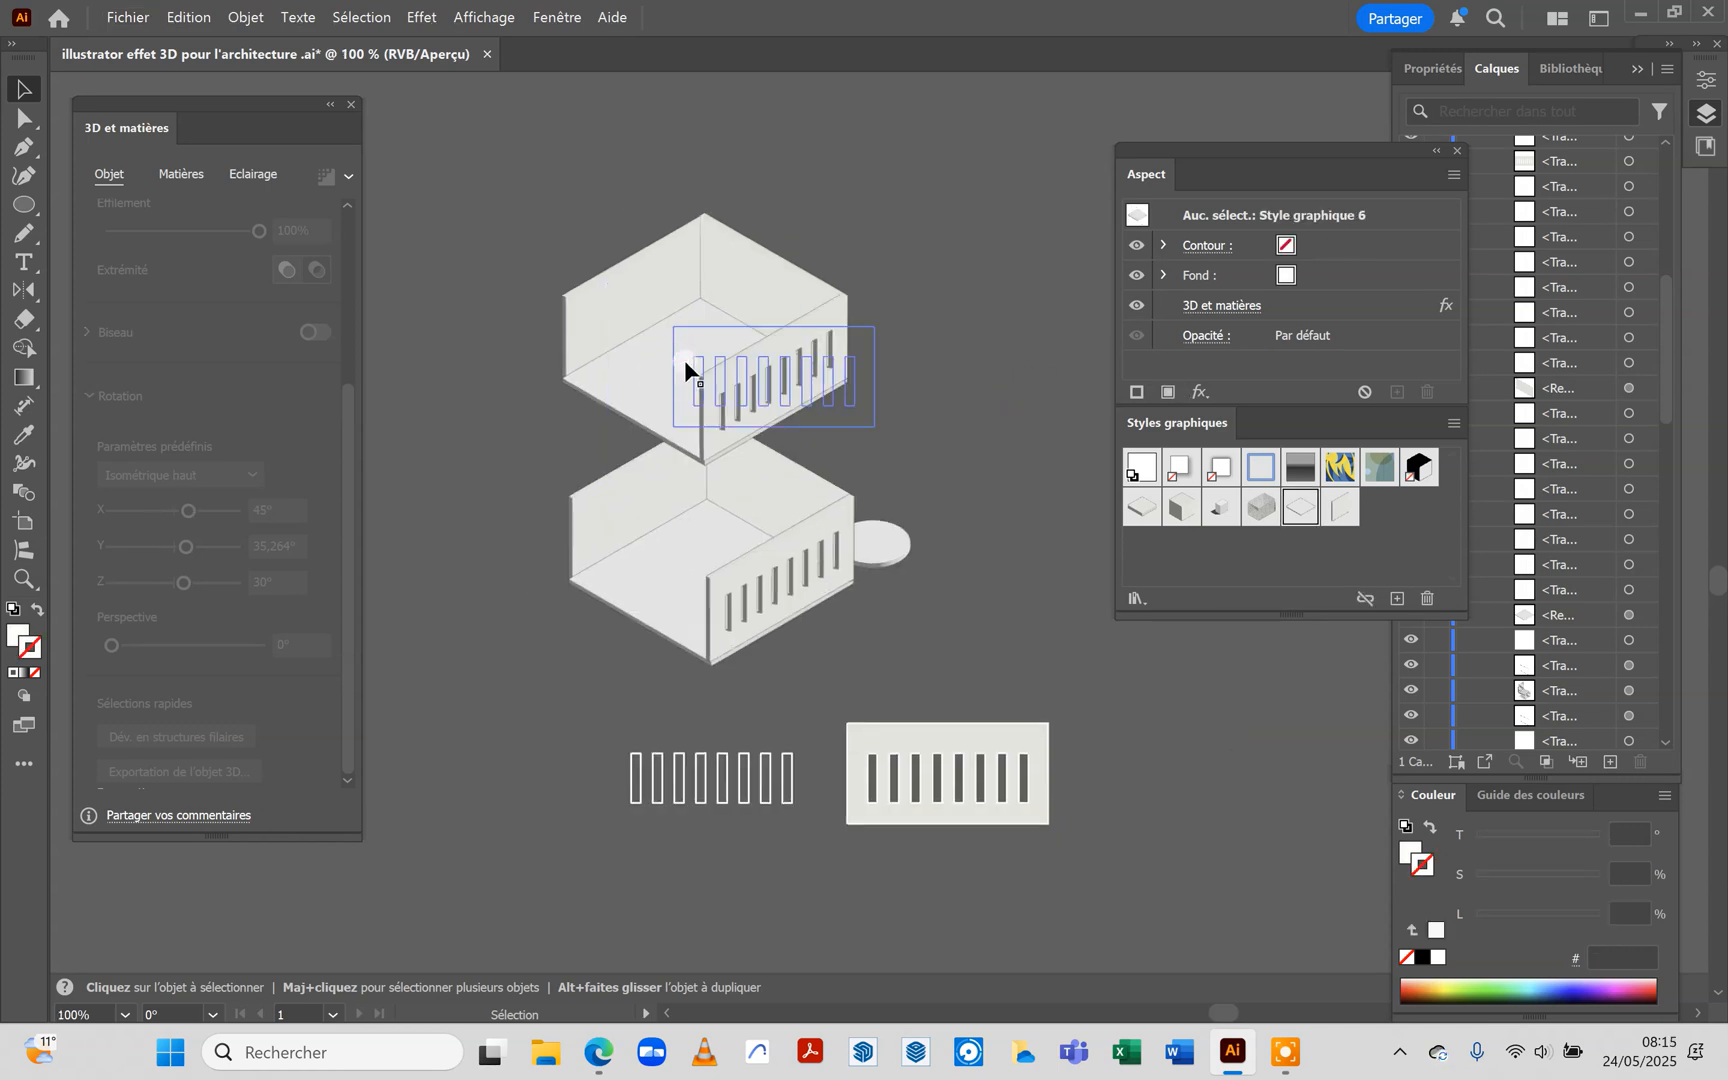
pyautogui.click(647, 378)
pyautogui.moveTo(636, 387); pyautogui.dragTo(1160, 800)
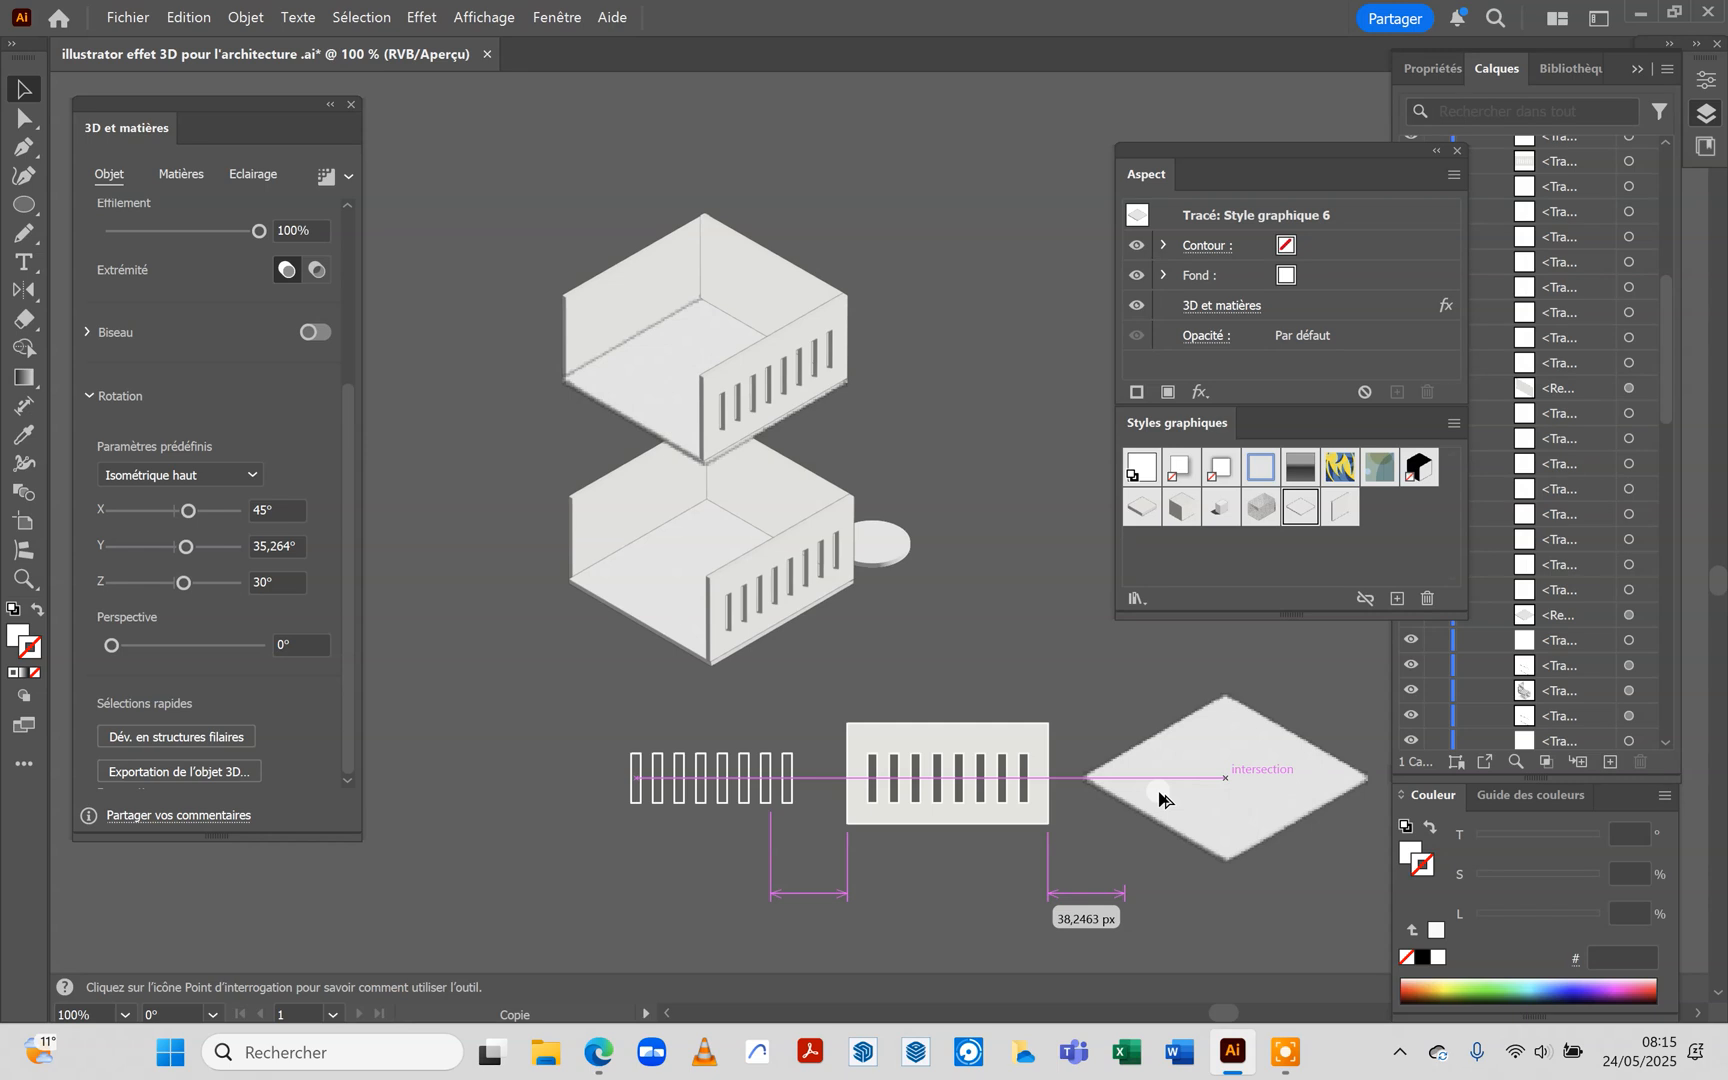
# Delete the 3D et matières effect from the slab copy, turning it back into a flat white square
pyautogui.scroll(-2, 740, 525)
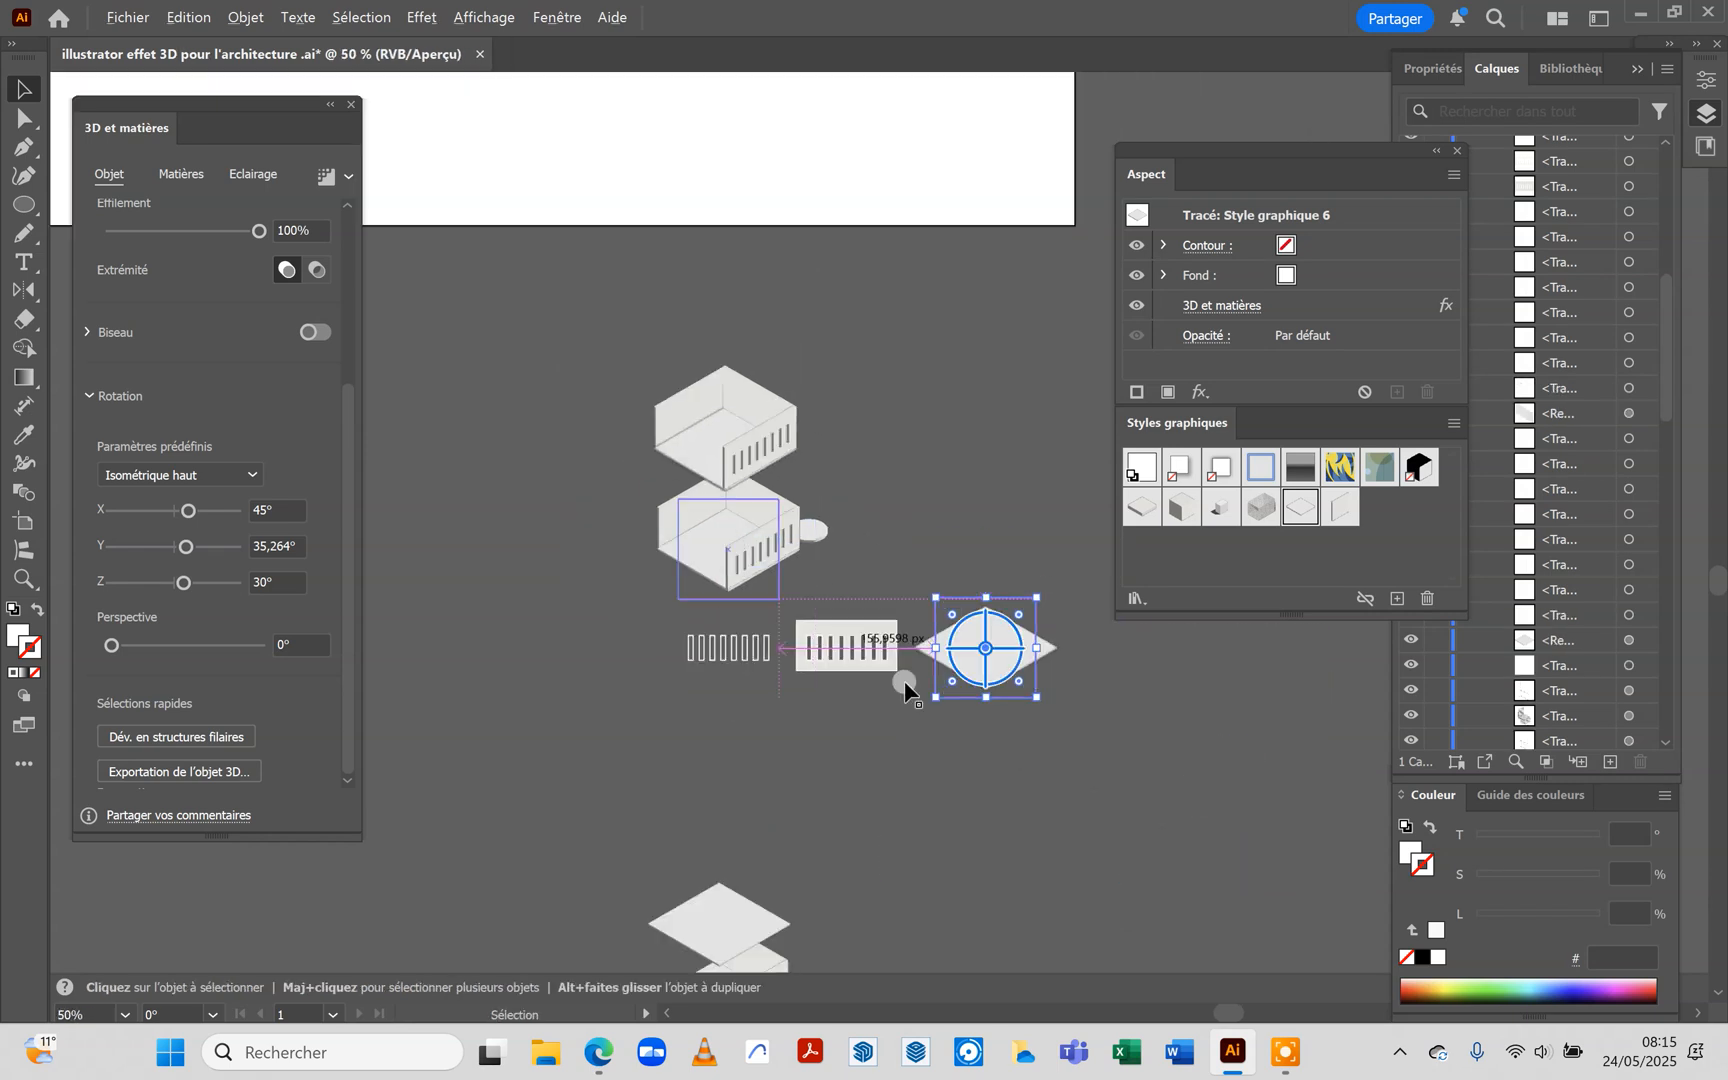
pyautogui.scroll(3, 973, 670)
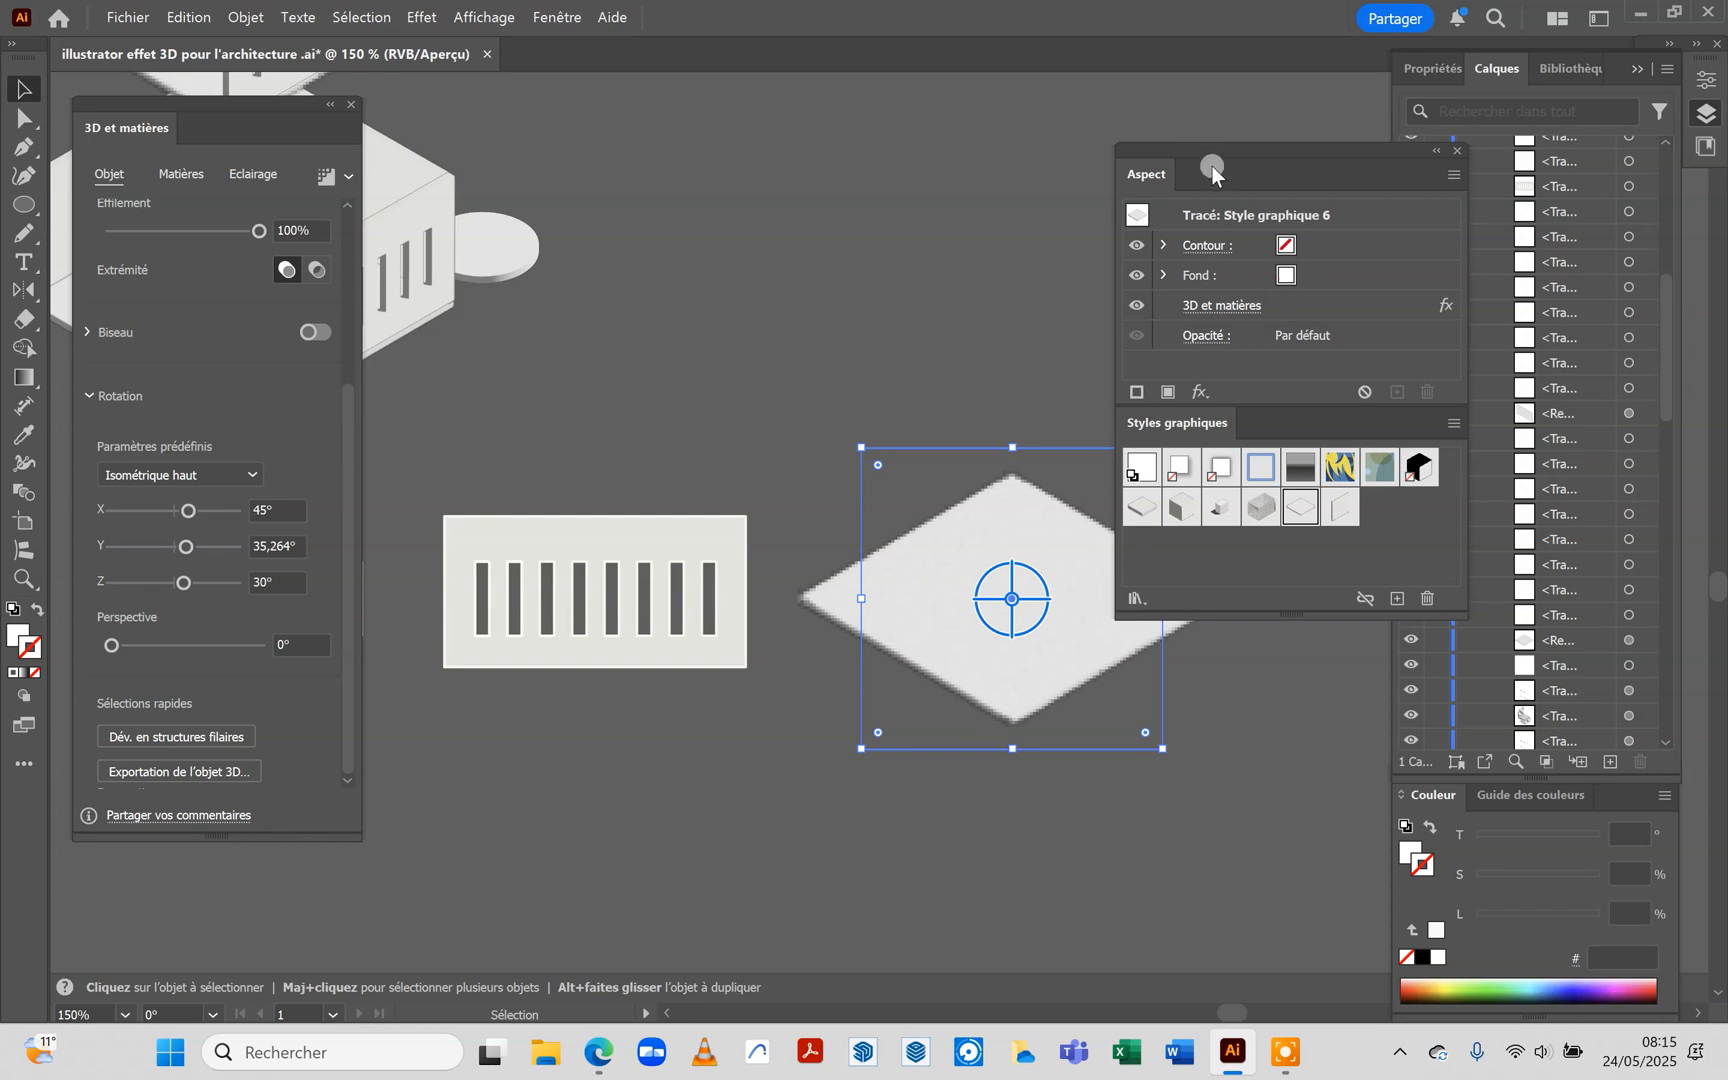
pyautogui.click(1290, 308)
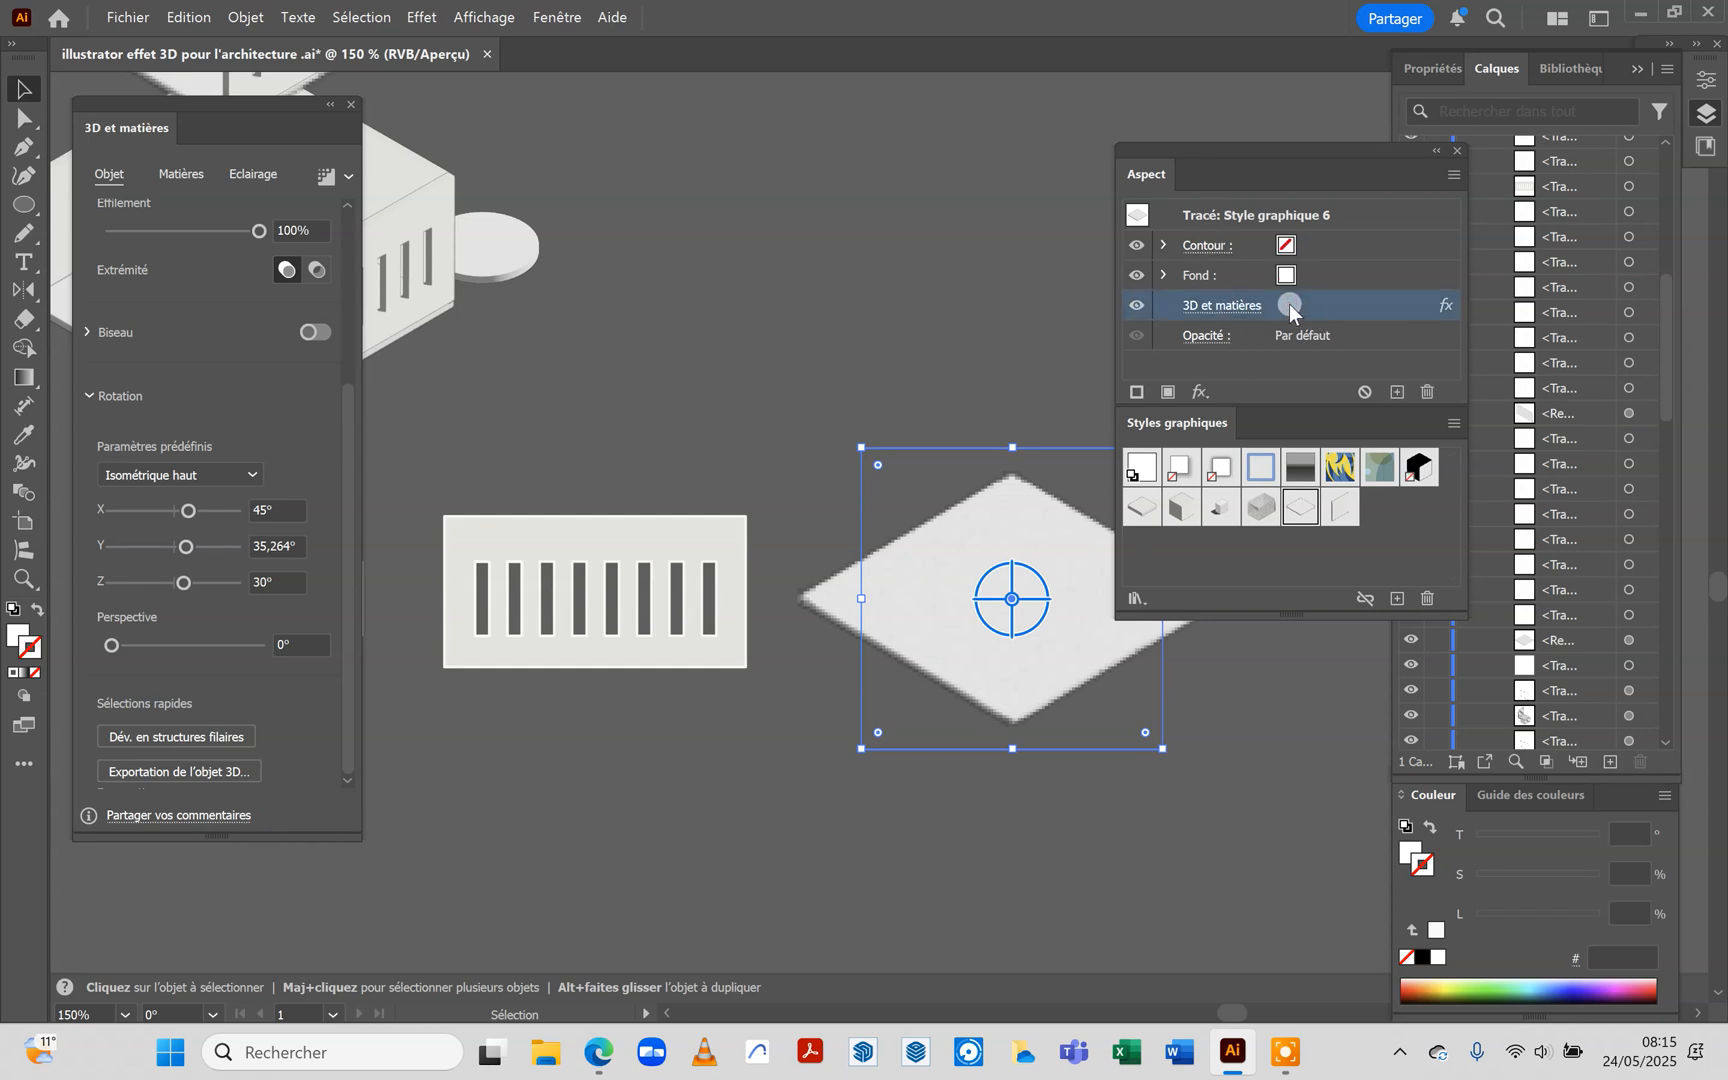
pyautogui.click(1427, 393)
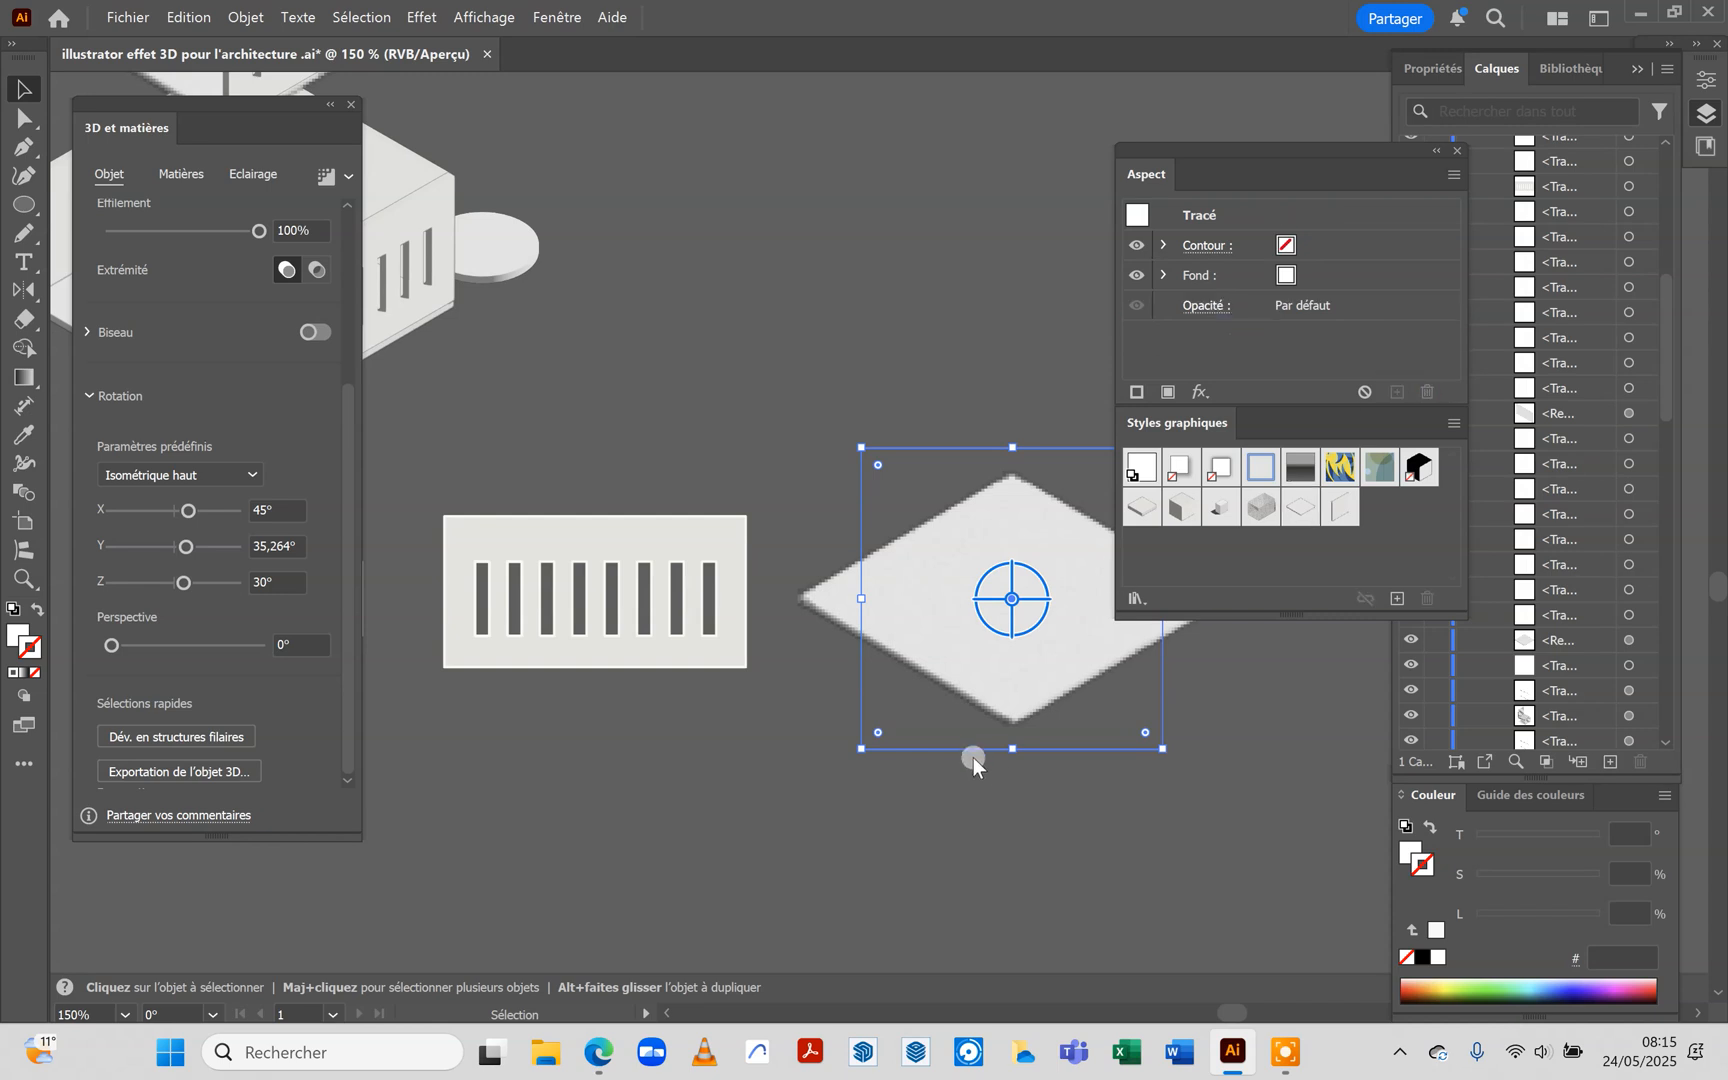
pyautogui.scroll(-1, 700, 660)
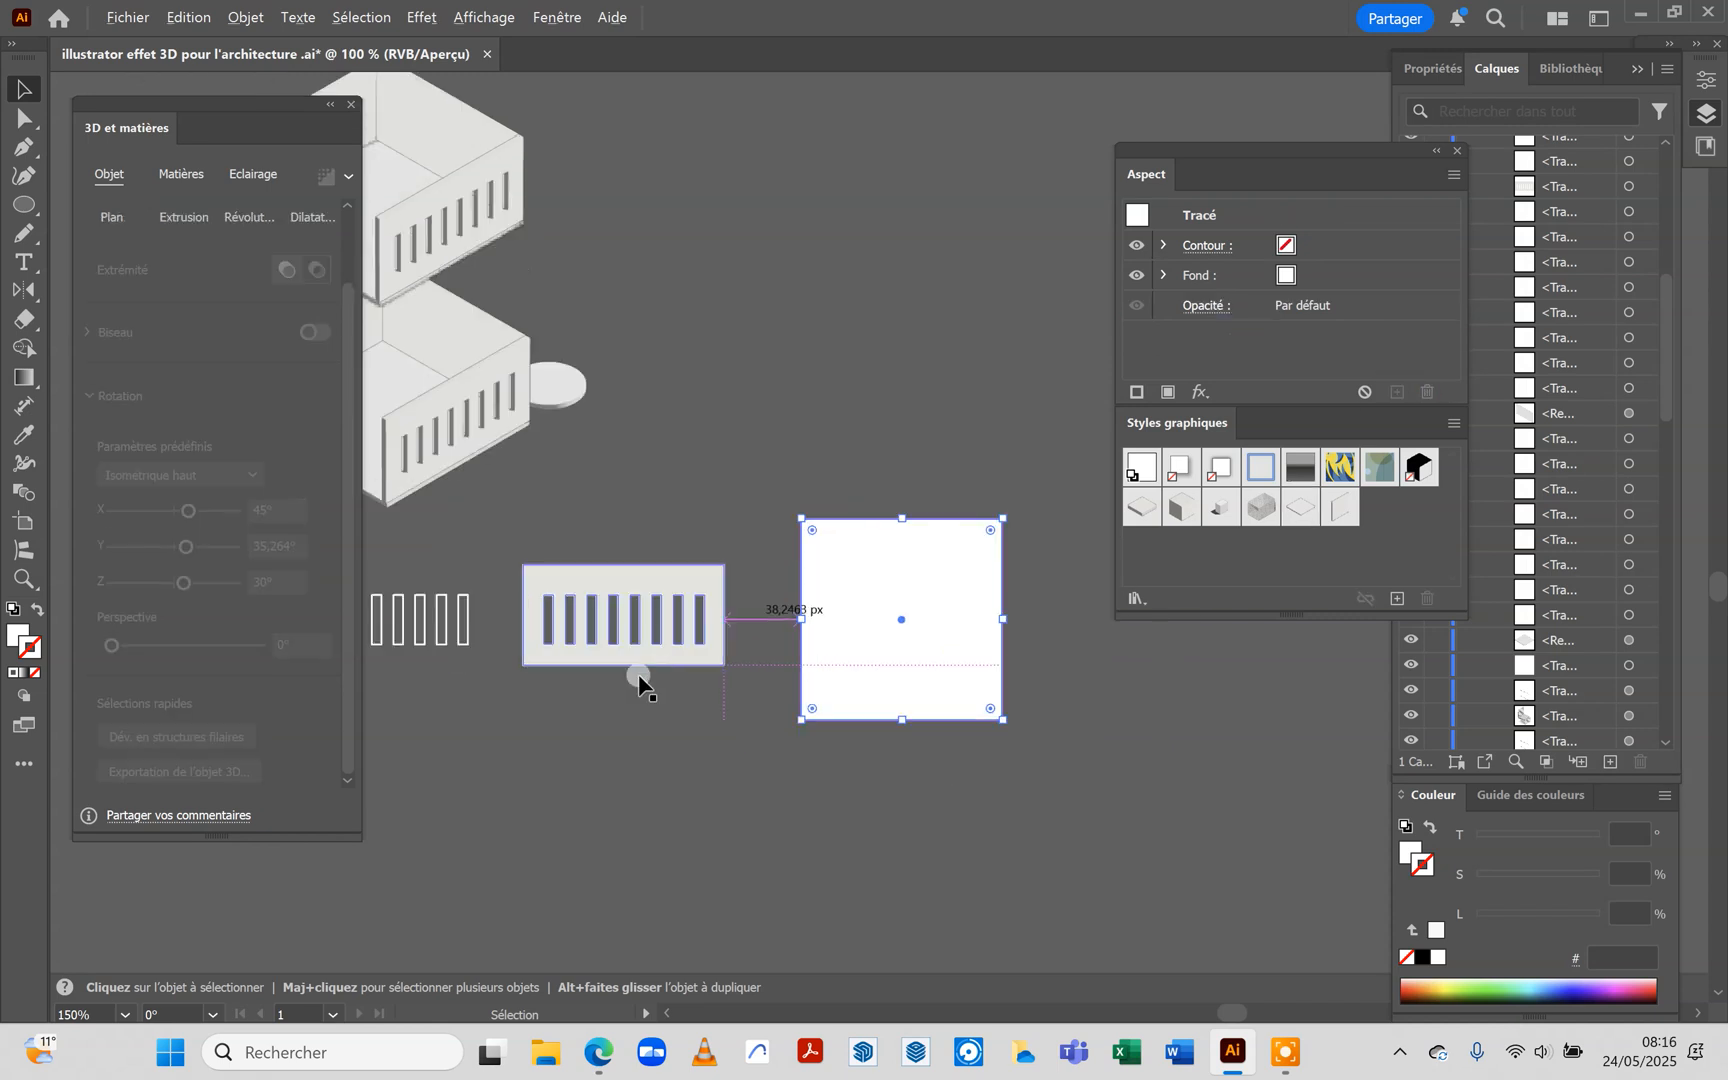
pyautogui.scroll(1, 956, 661)
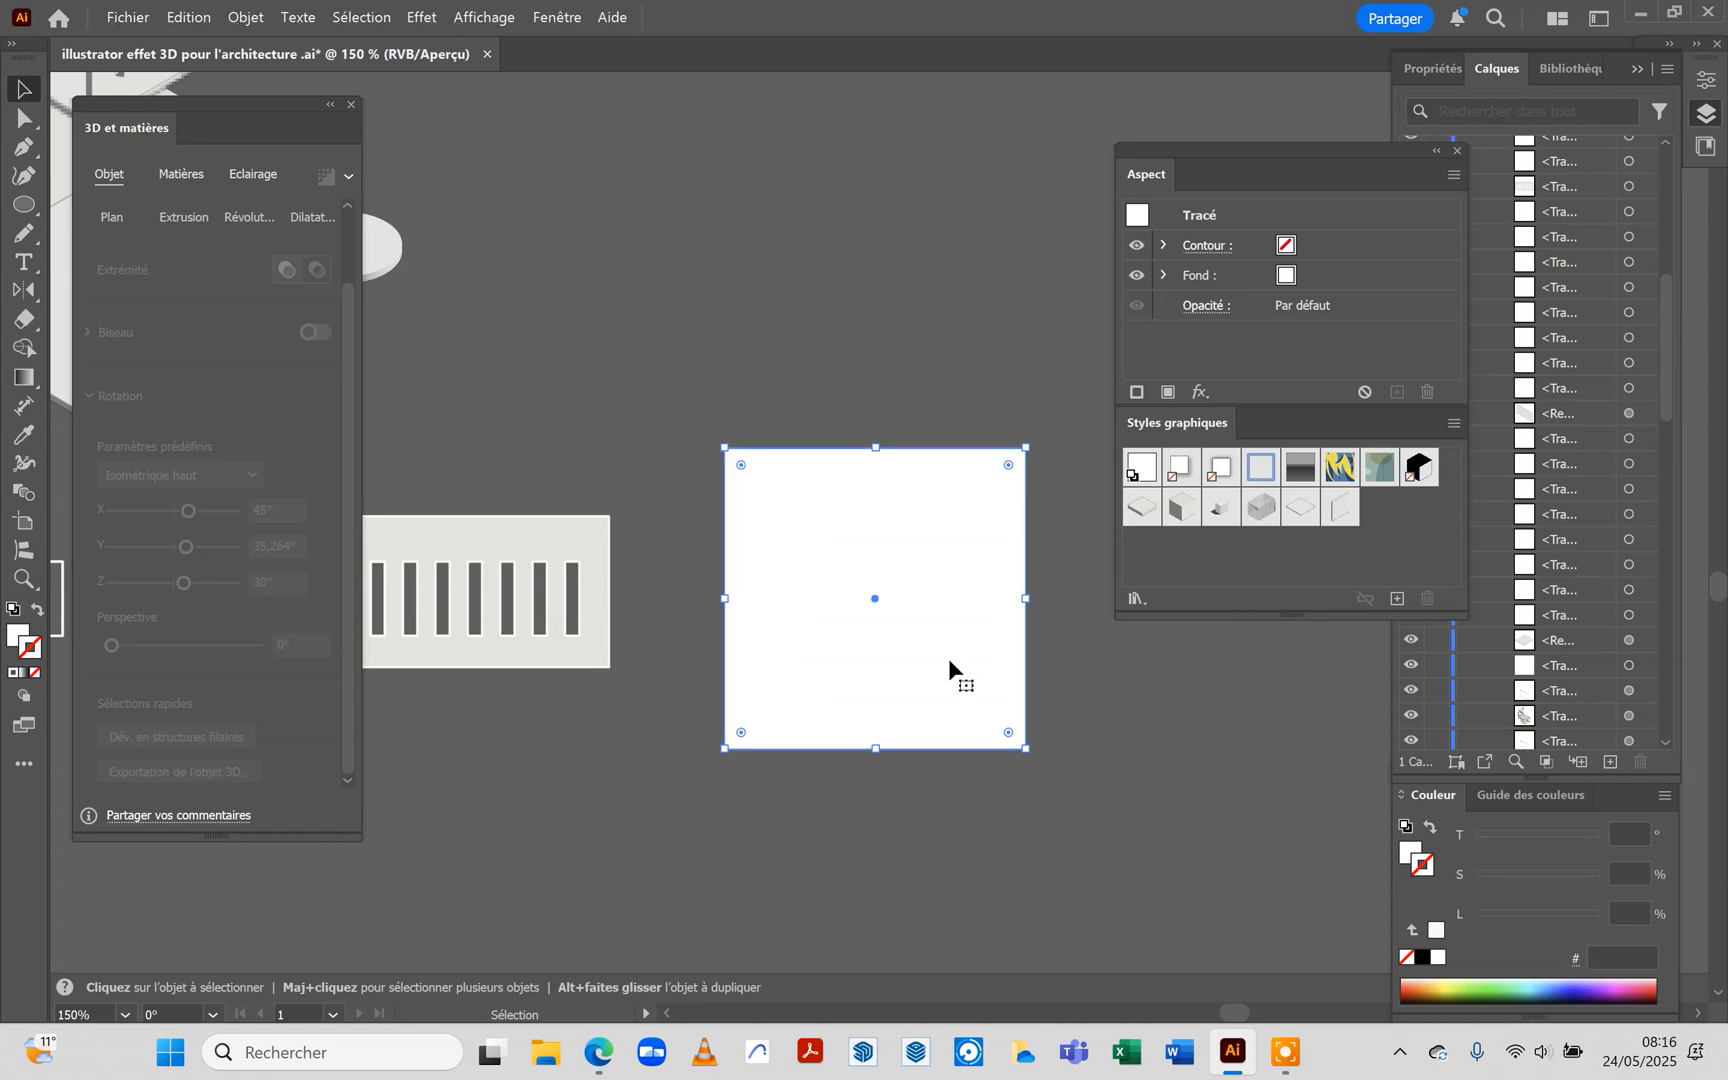
# Draw an open Pen path along the square's top and right edges, and swap its fill and stroke colours
pyautogui.scroll(2, 950, 660)
pyautogui.click(628, 196)
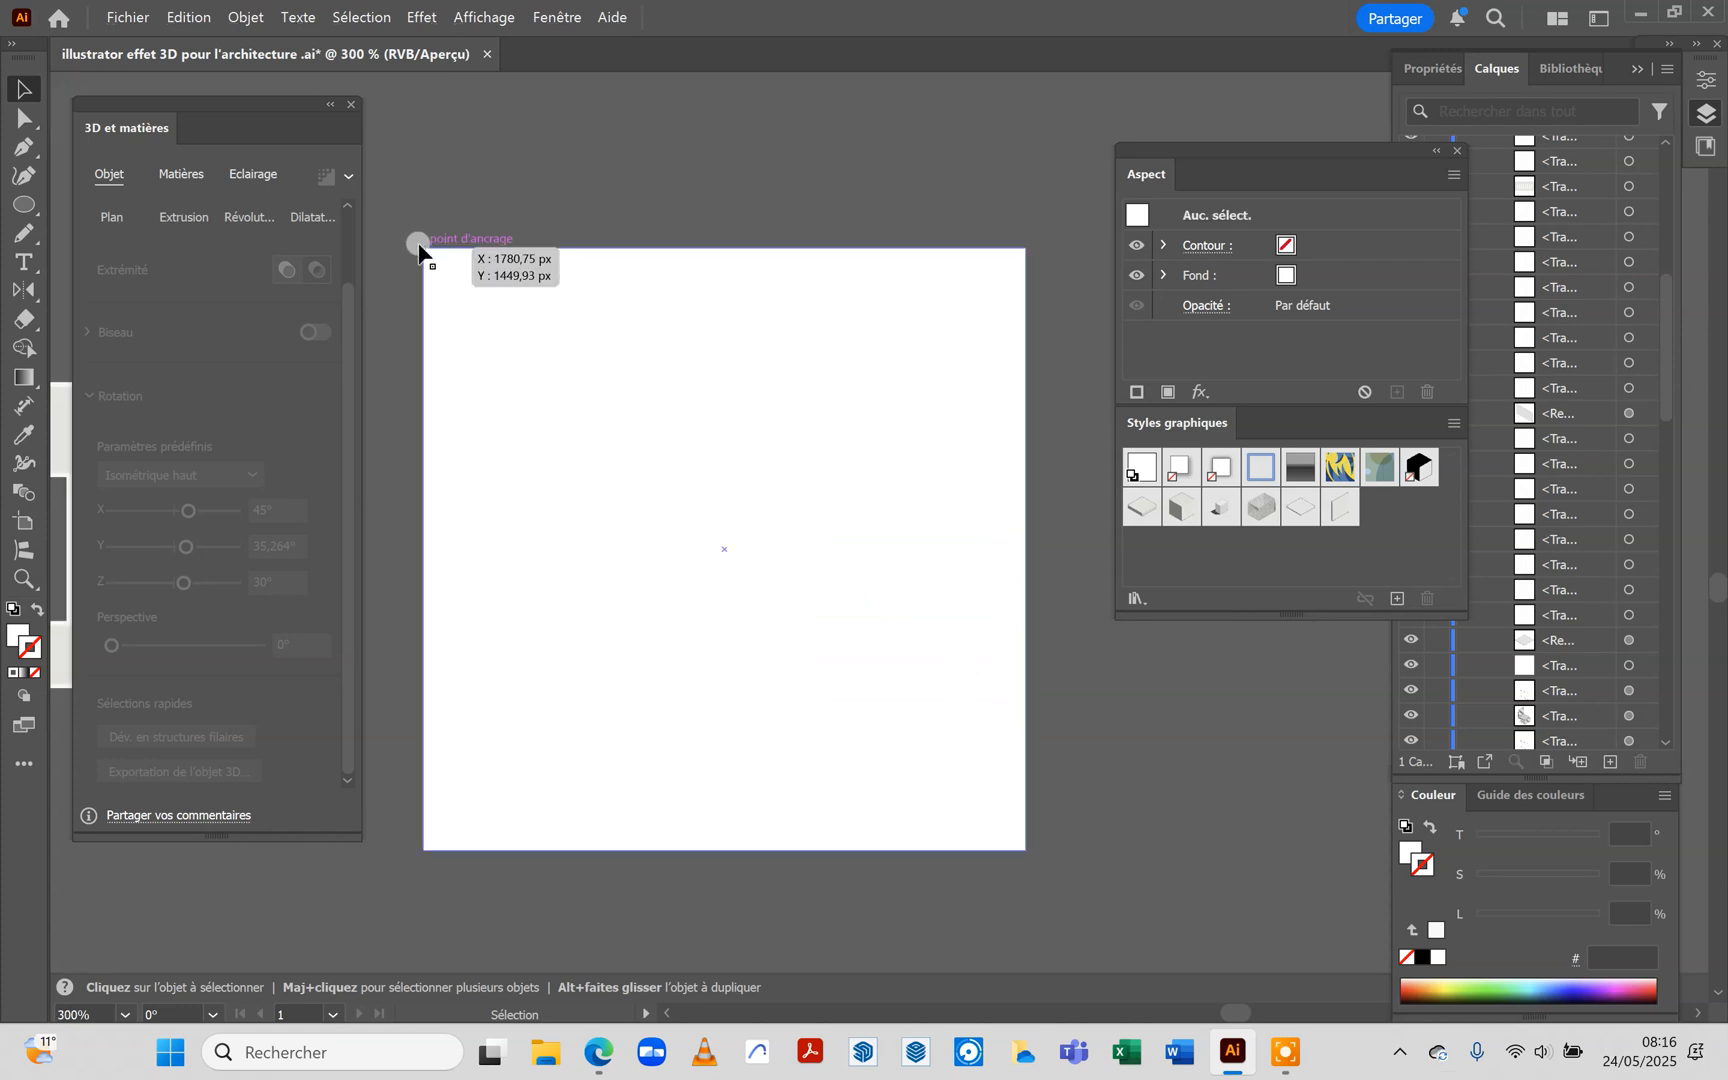
pyautogui.click(24, 147)
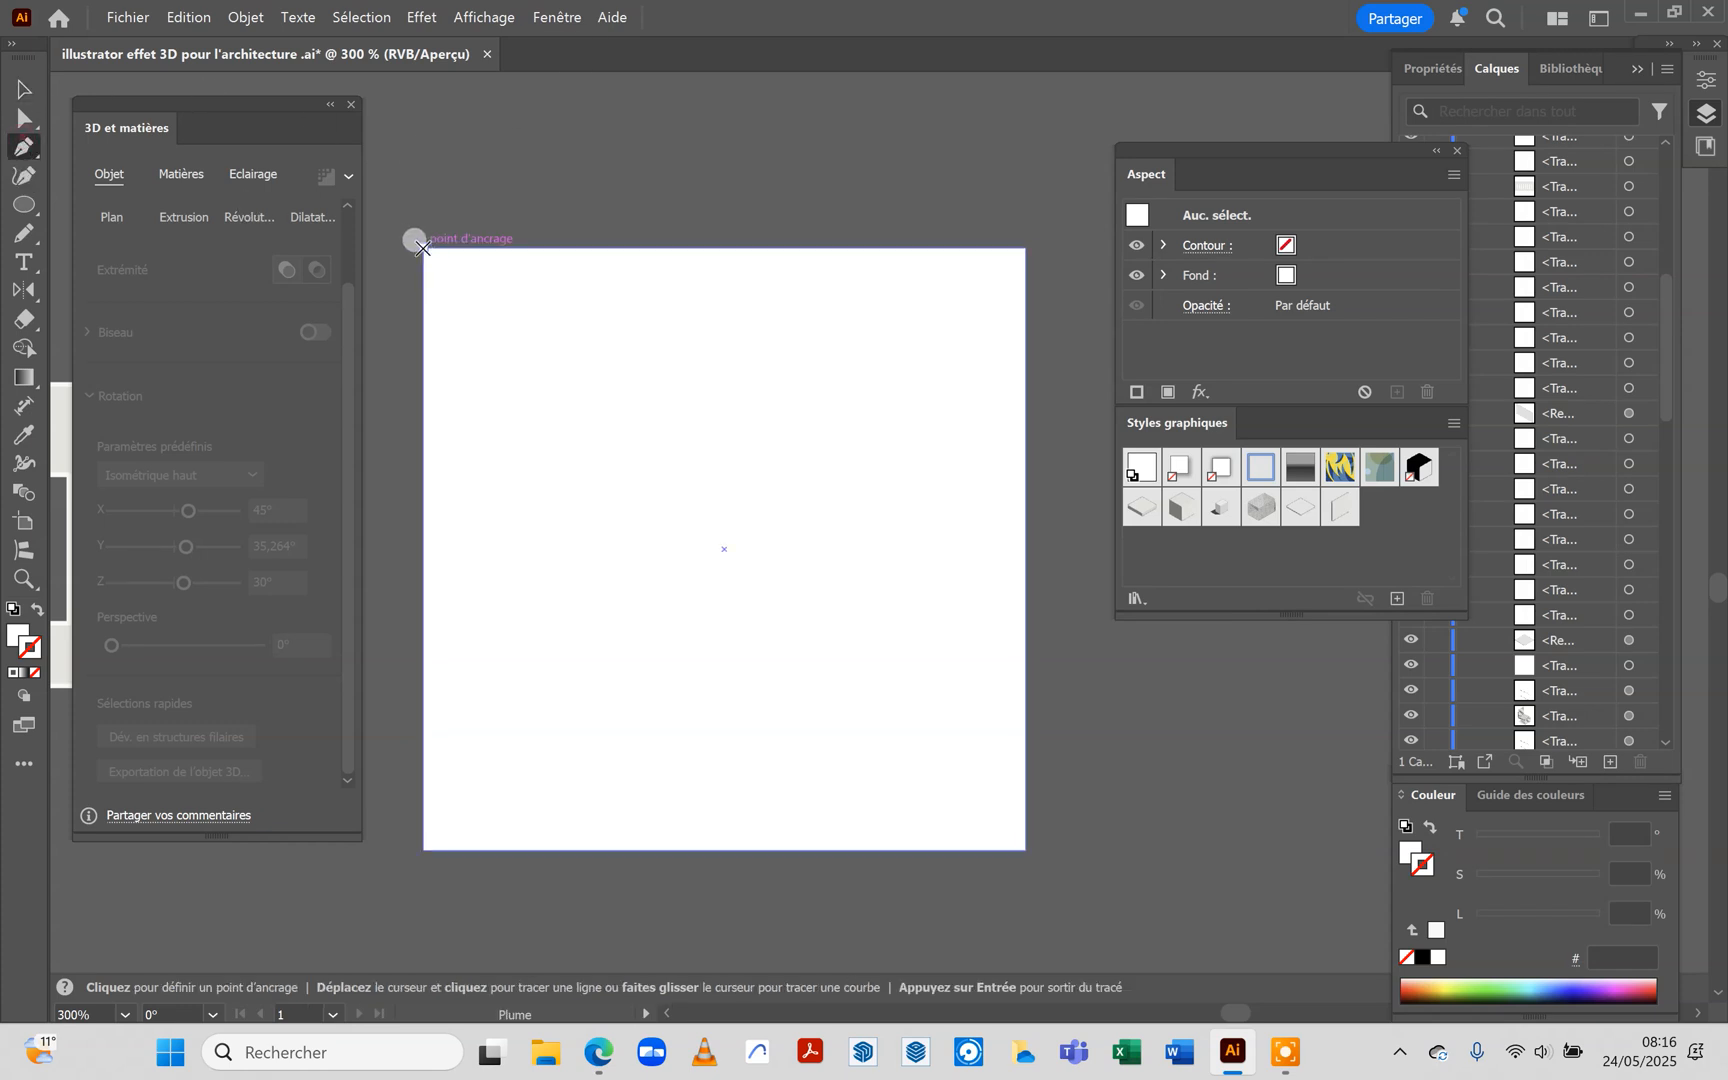
pyautogui.click(1021, 246)
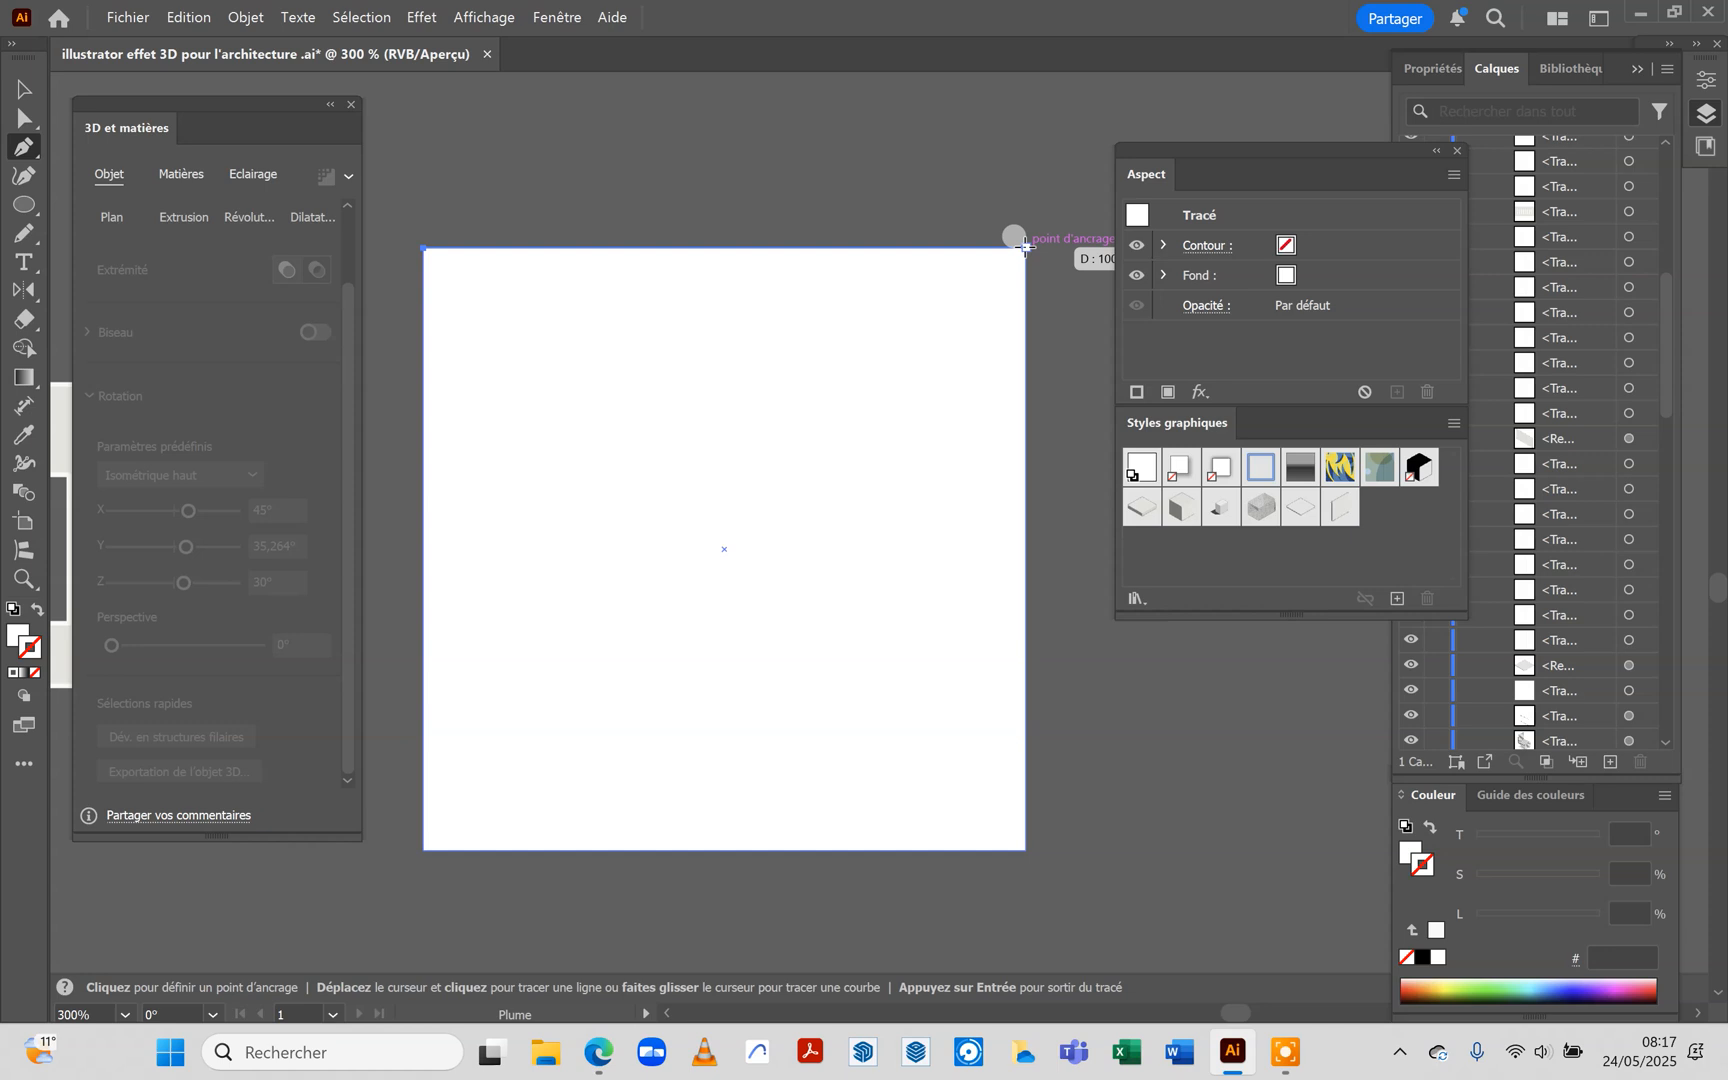
pyautogui.click(1025, 849)
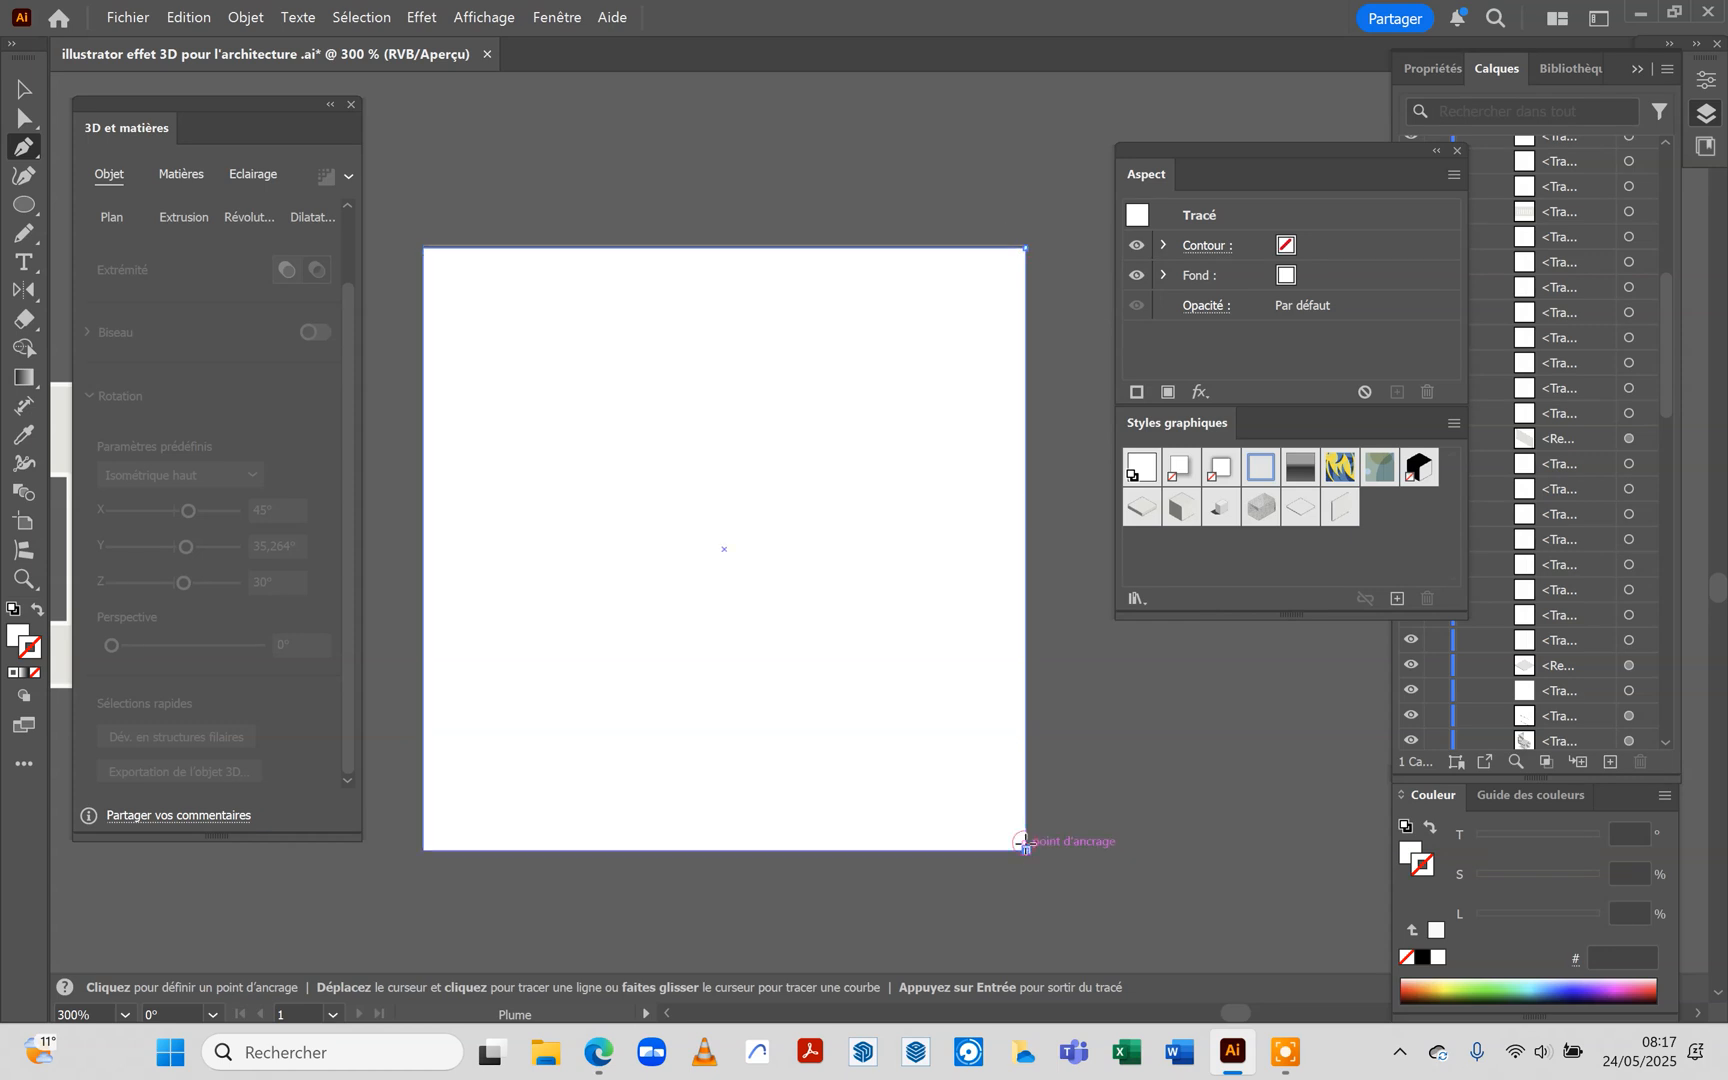
pyautogui.click(36, 612)
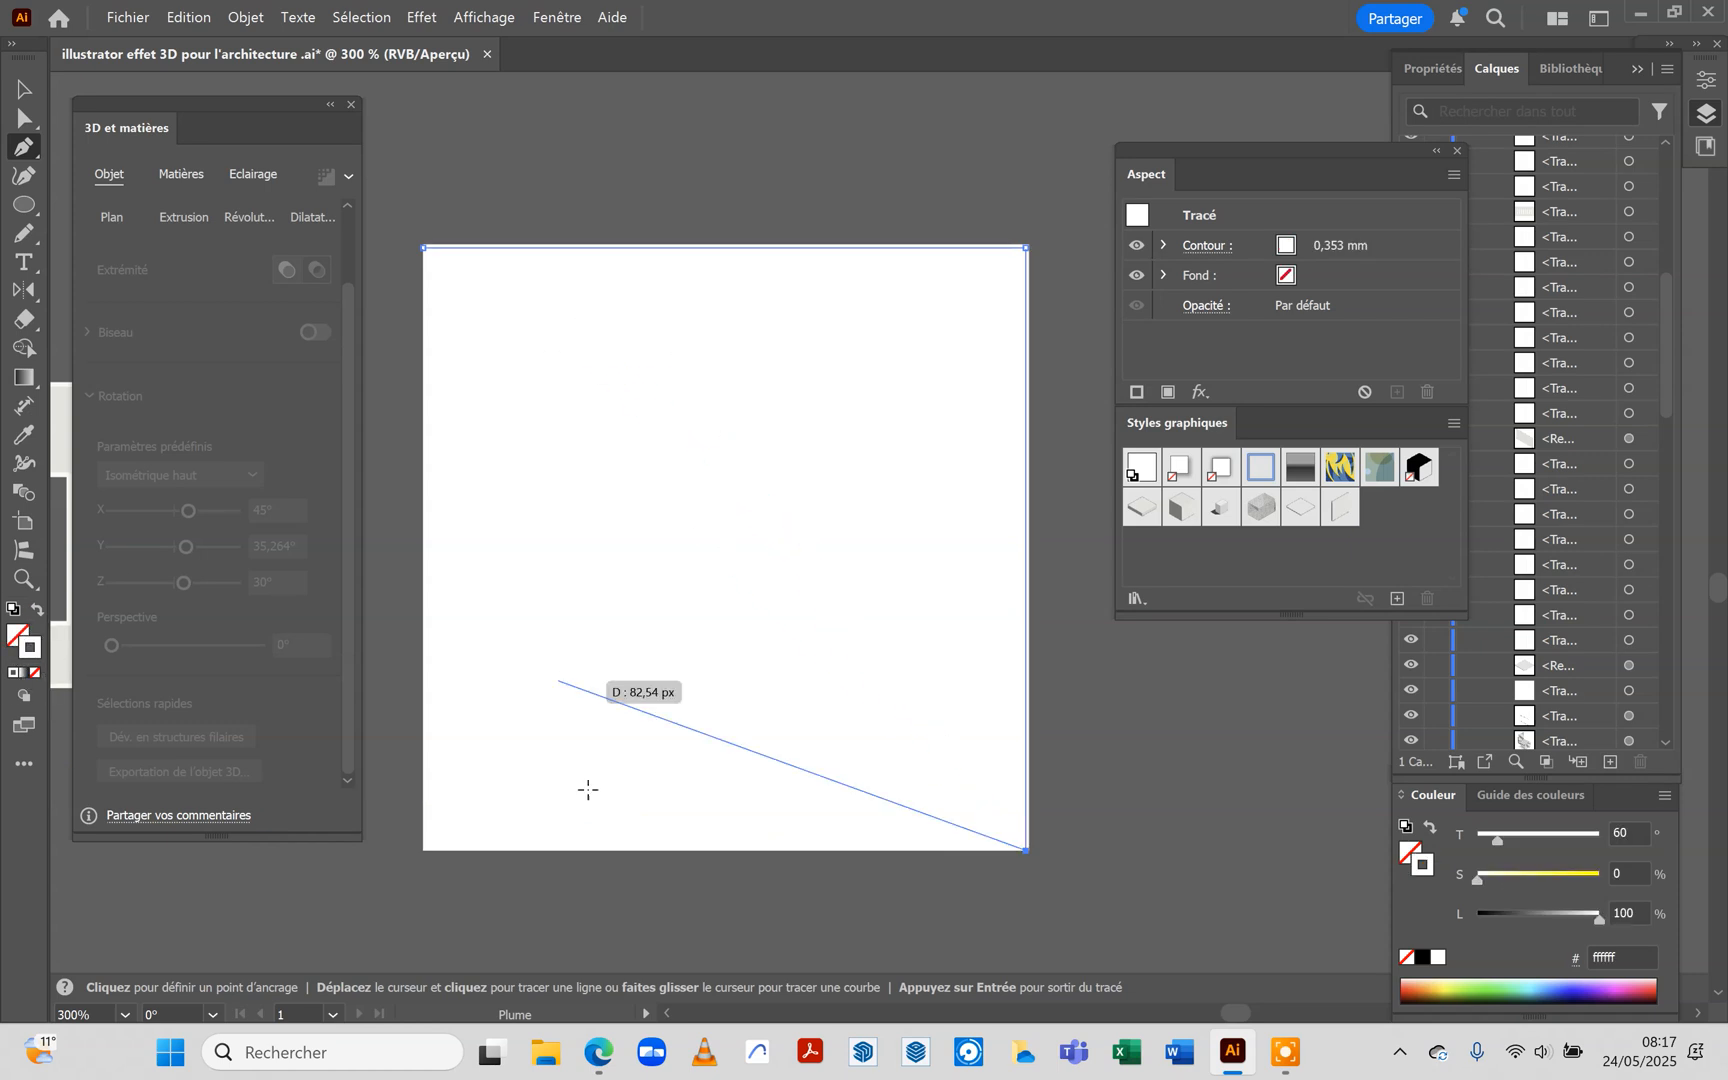
pyautogui.click(804, 881)
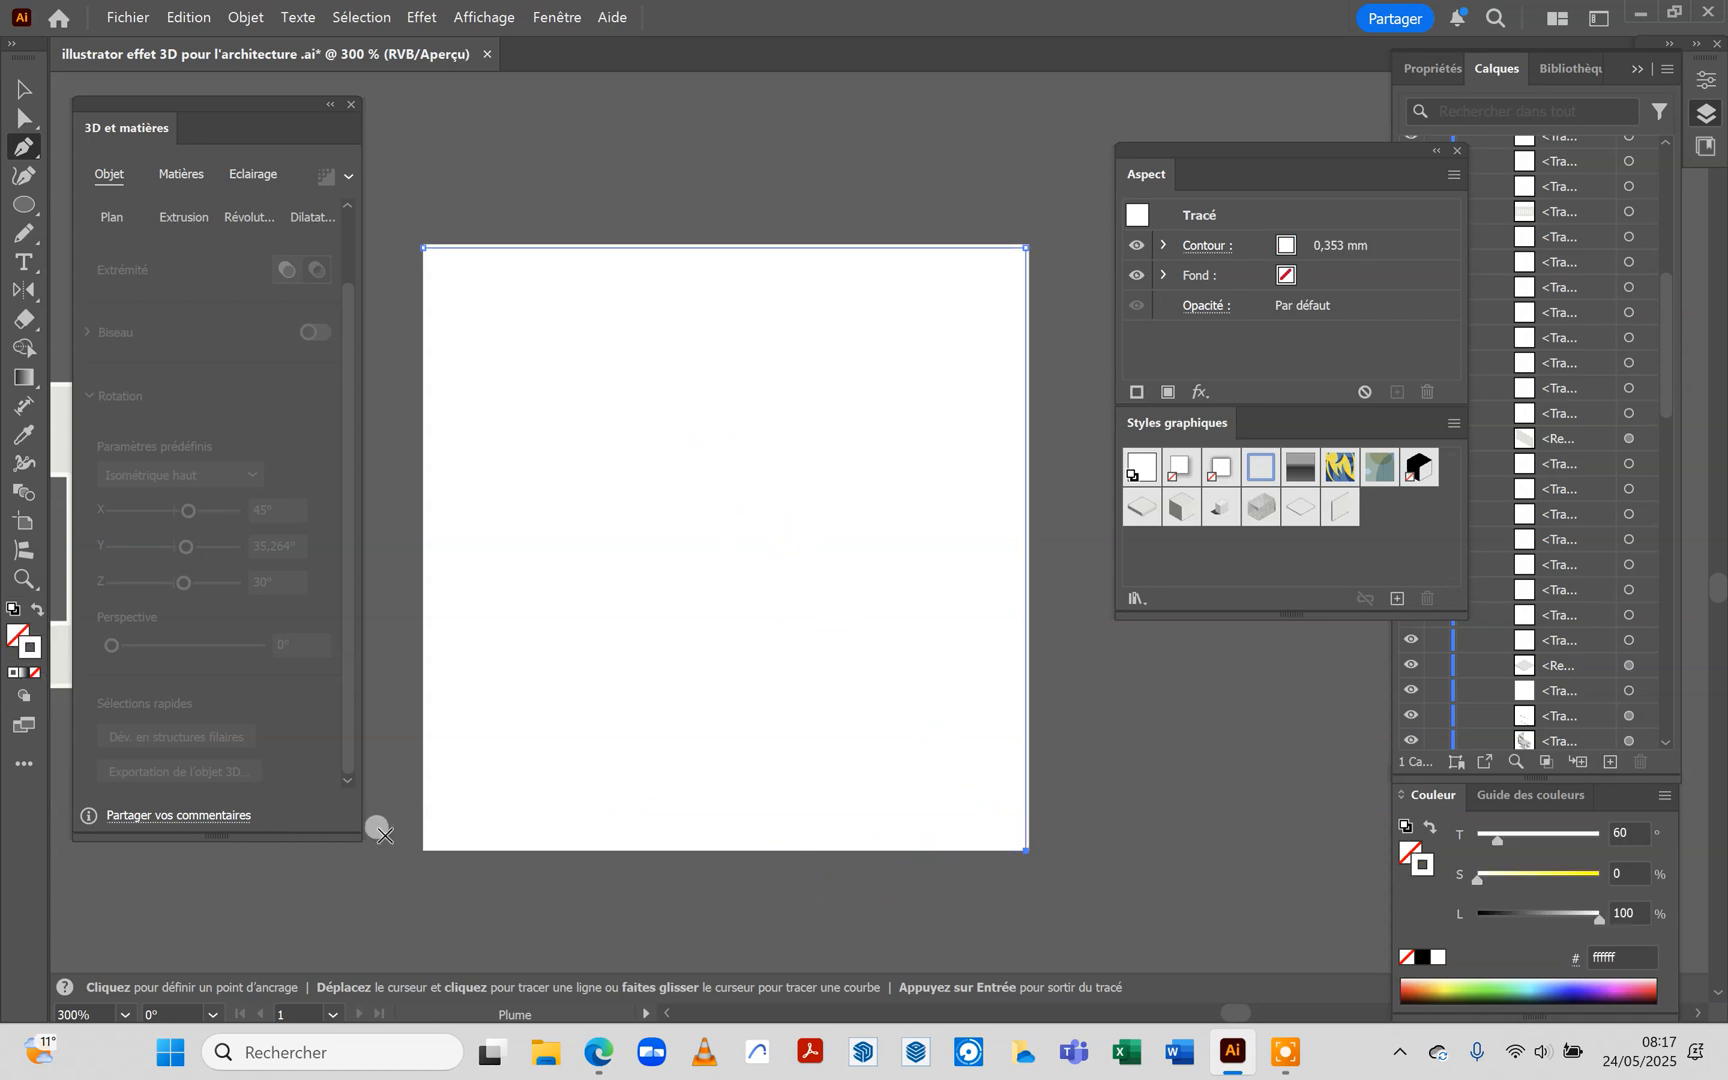
# Set the open path's stroke colour to yellow f7f246
pyautogui.doubleClick(20, 645)
pyautogui.click(777, 370)
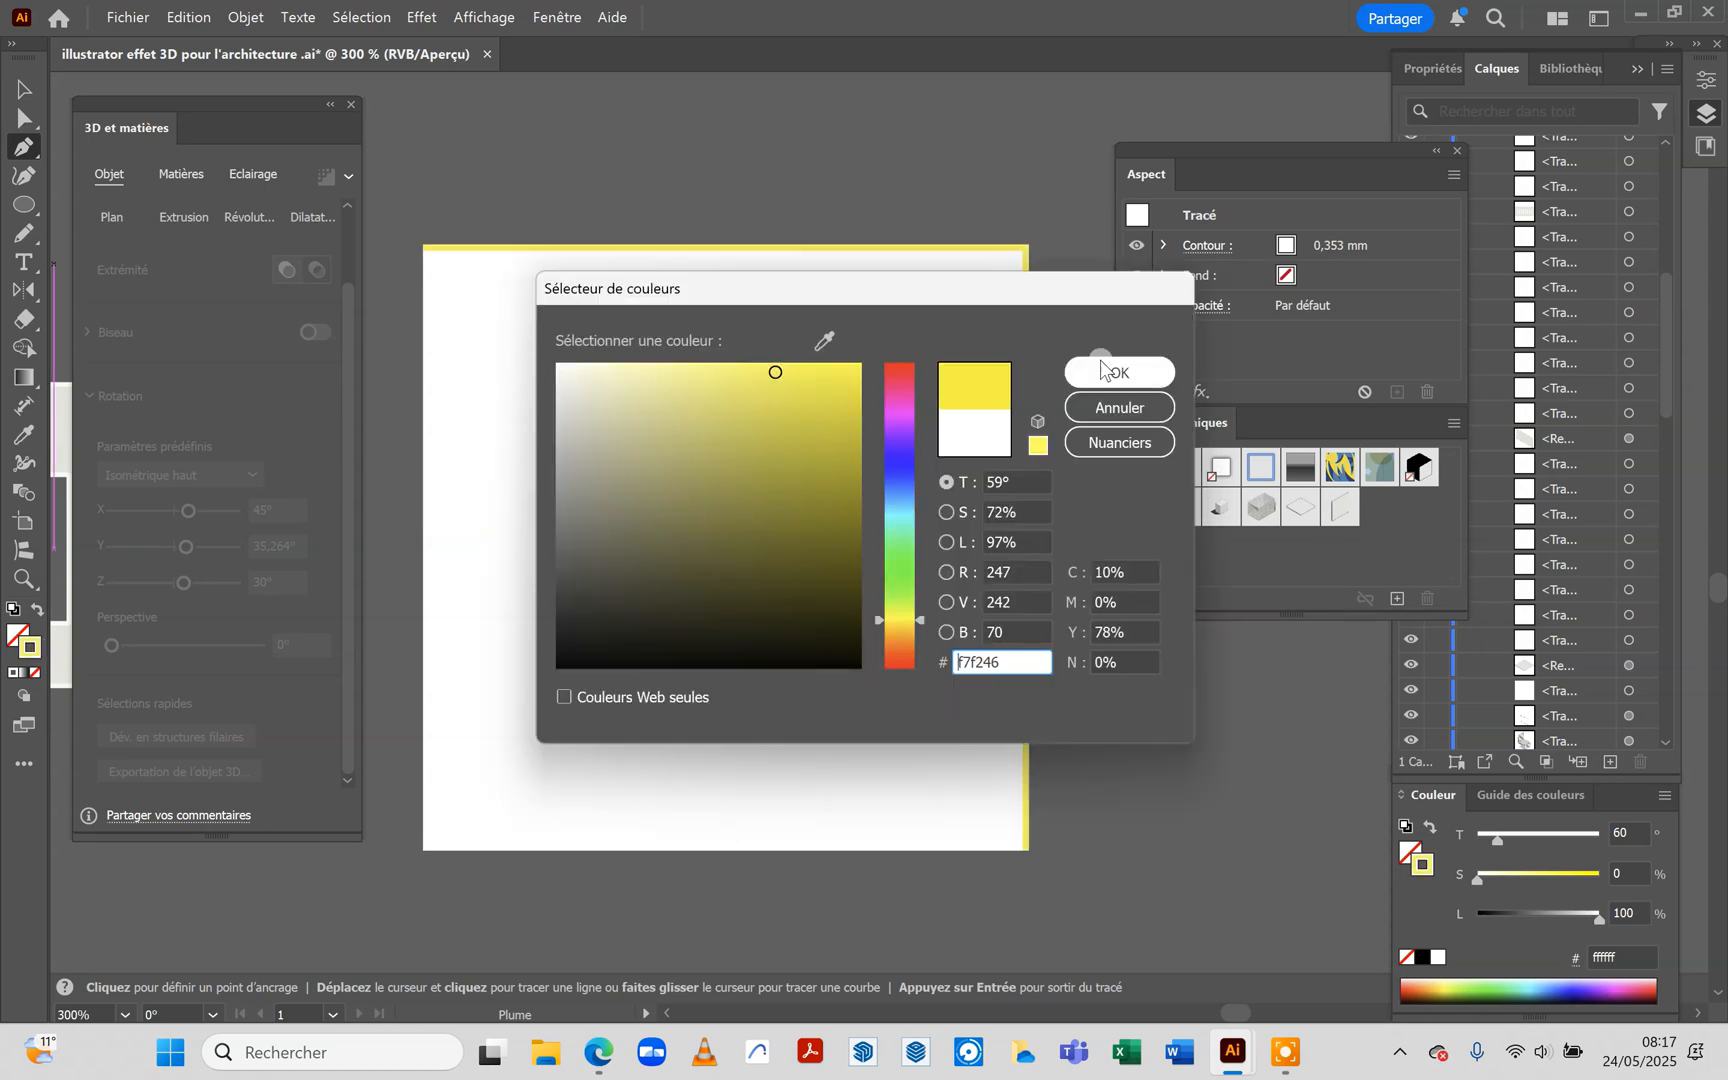
pyautogui.click(1110, 375)
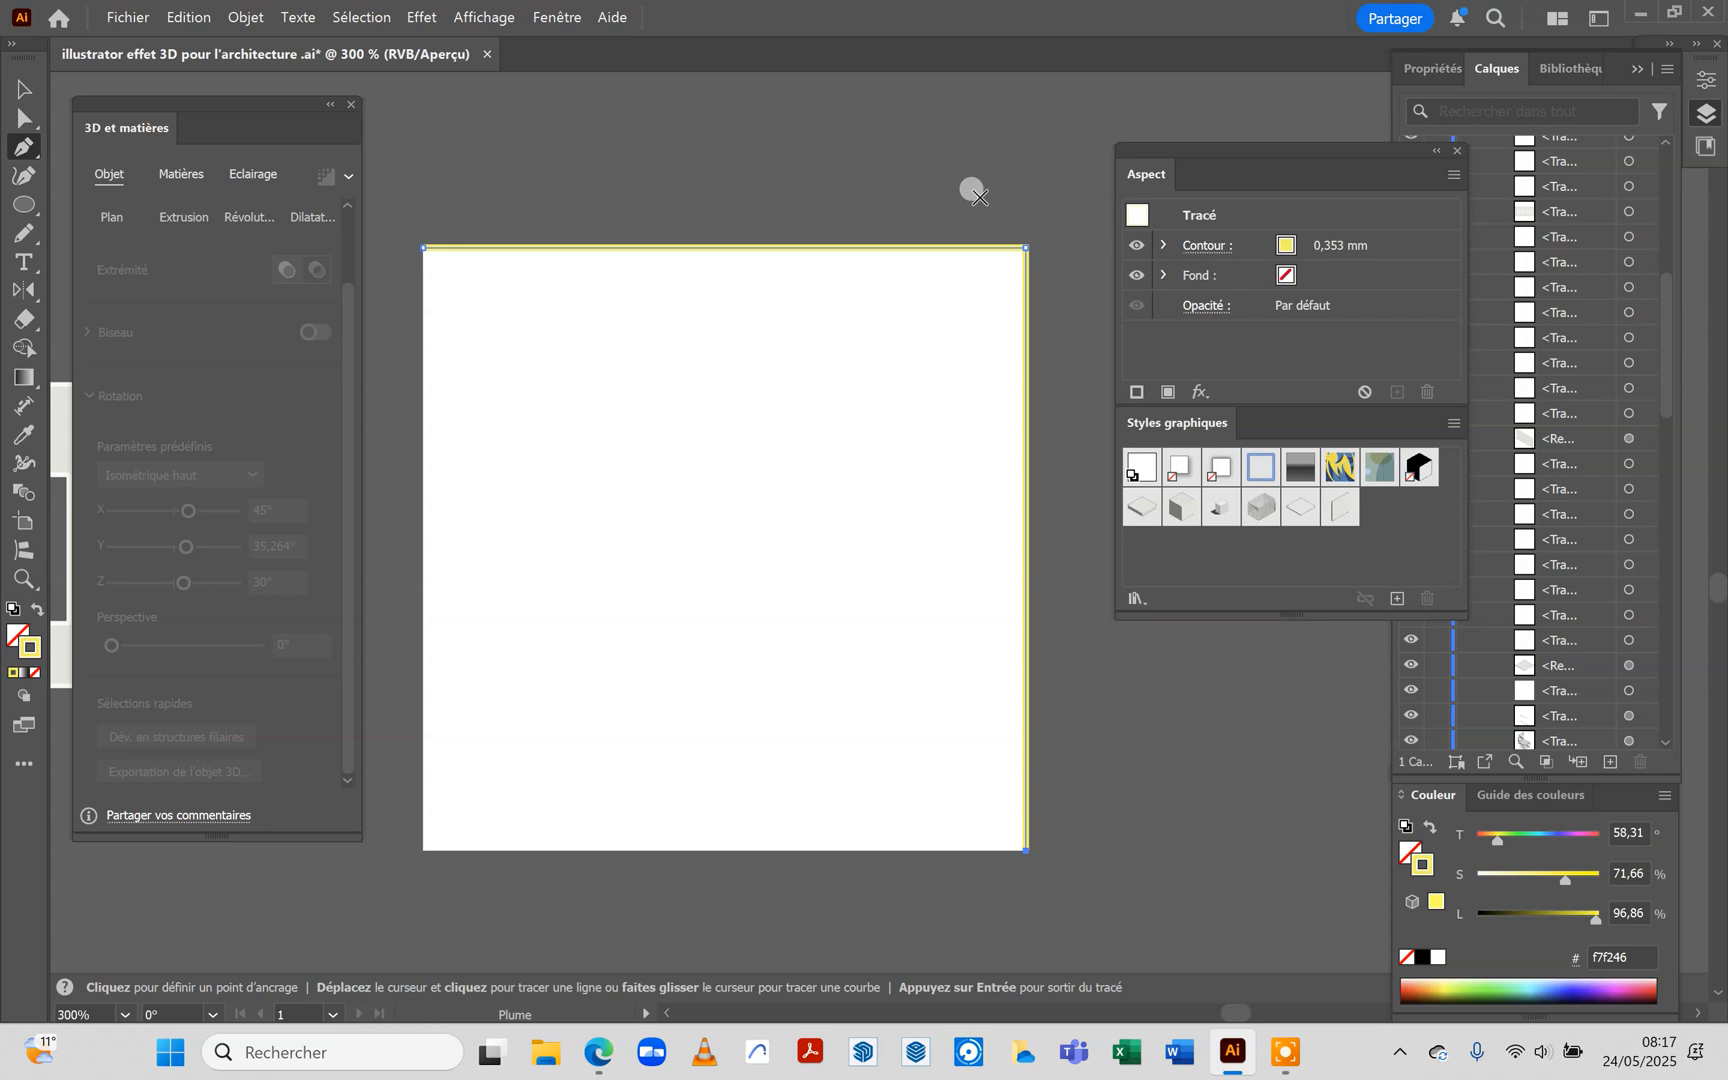
# Align the yellow path's stroke to its centre and set the stroke weight to 1 mm
pyautogui.scroll(6, 407, 237)
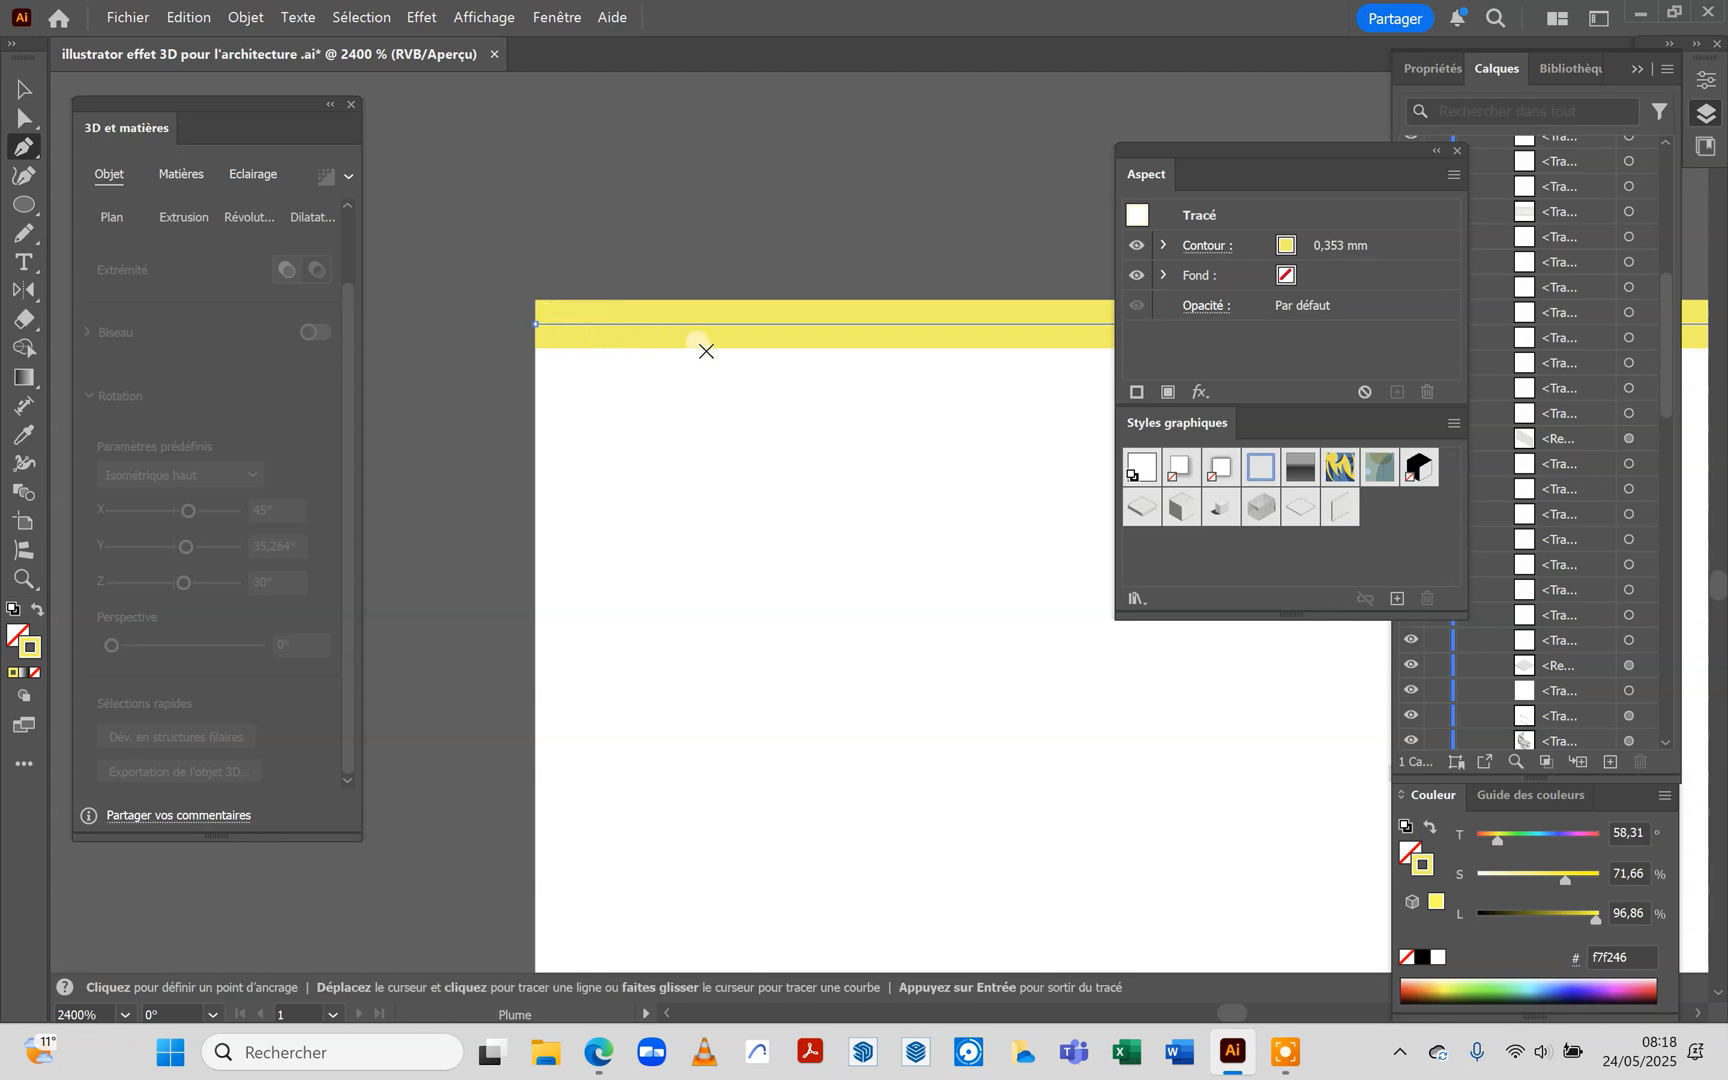
pyautogui.press('v')
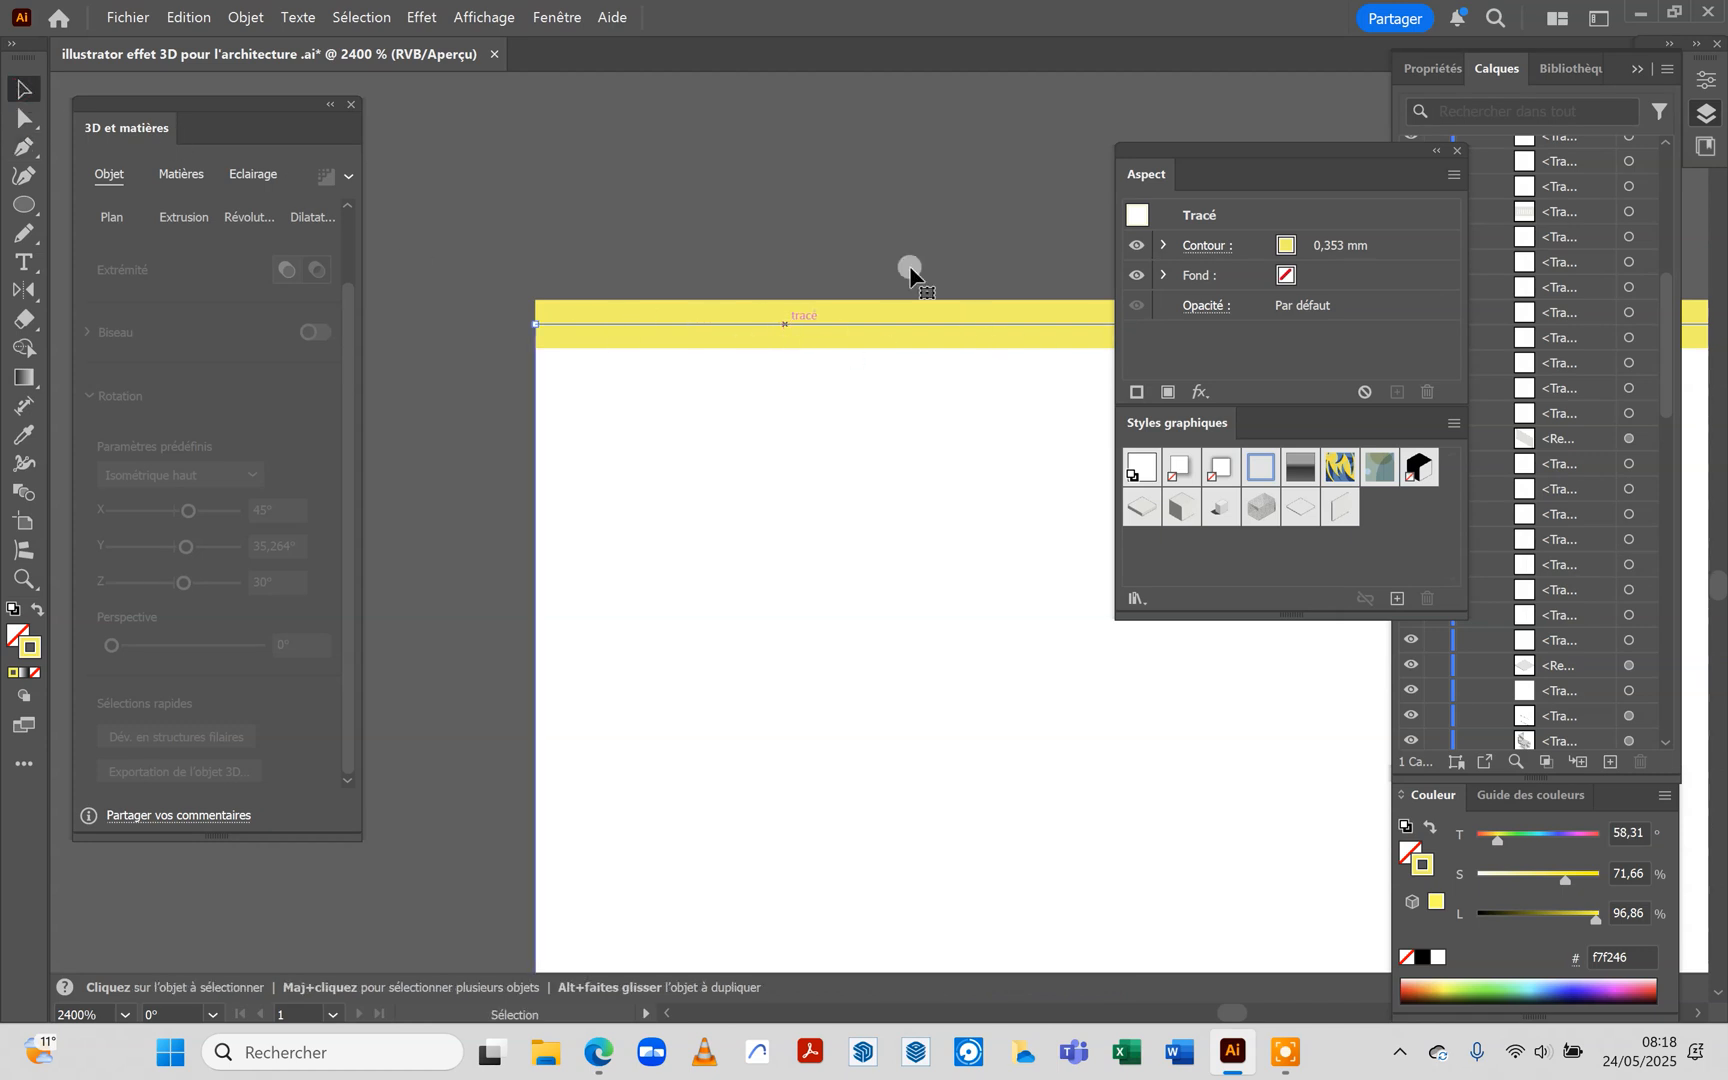
pyautogui.click(1203, 254)
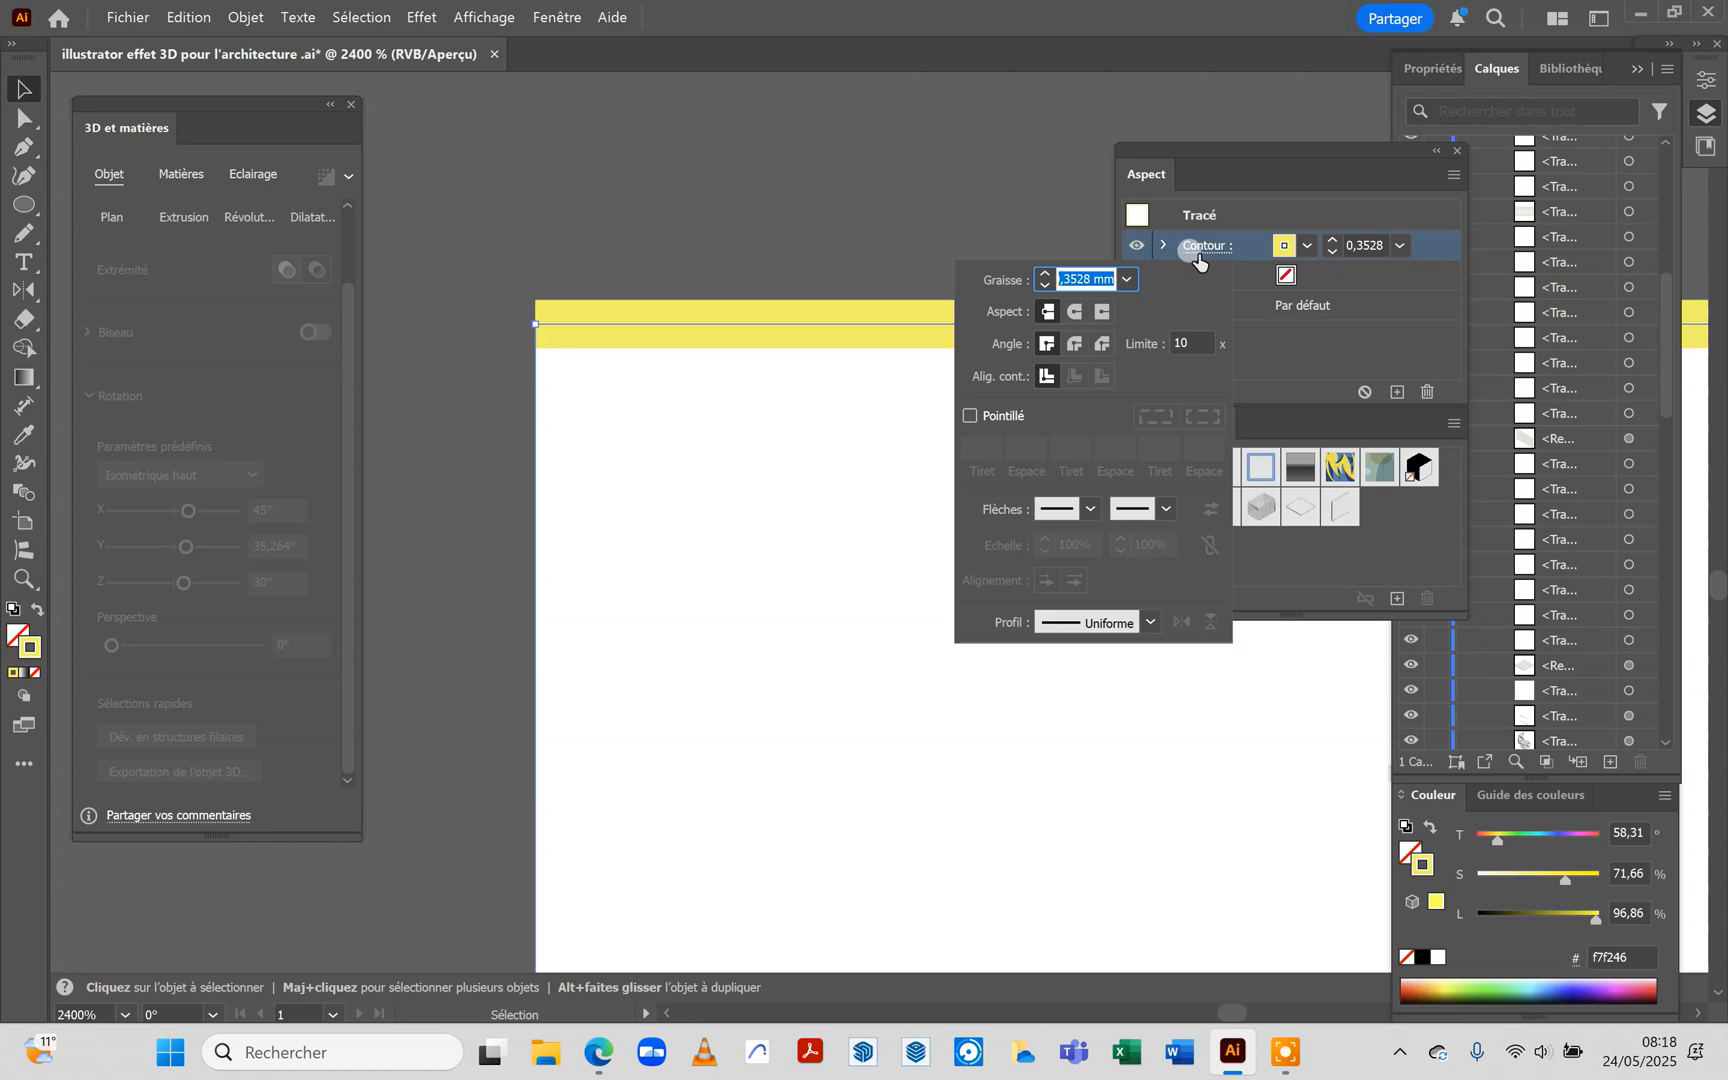
pyautogui.click(1048, 377)
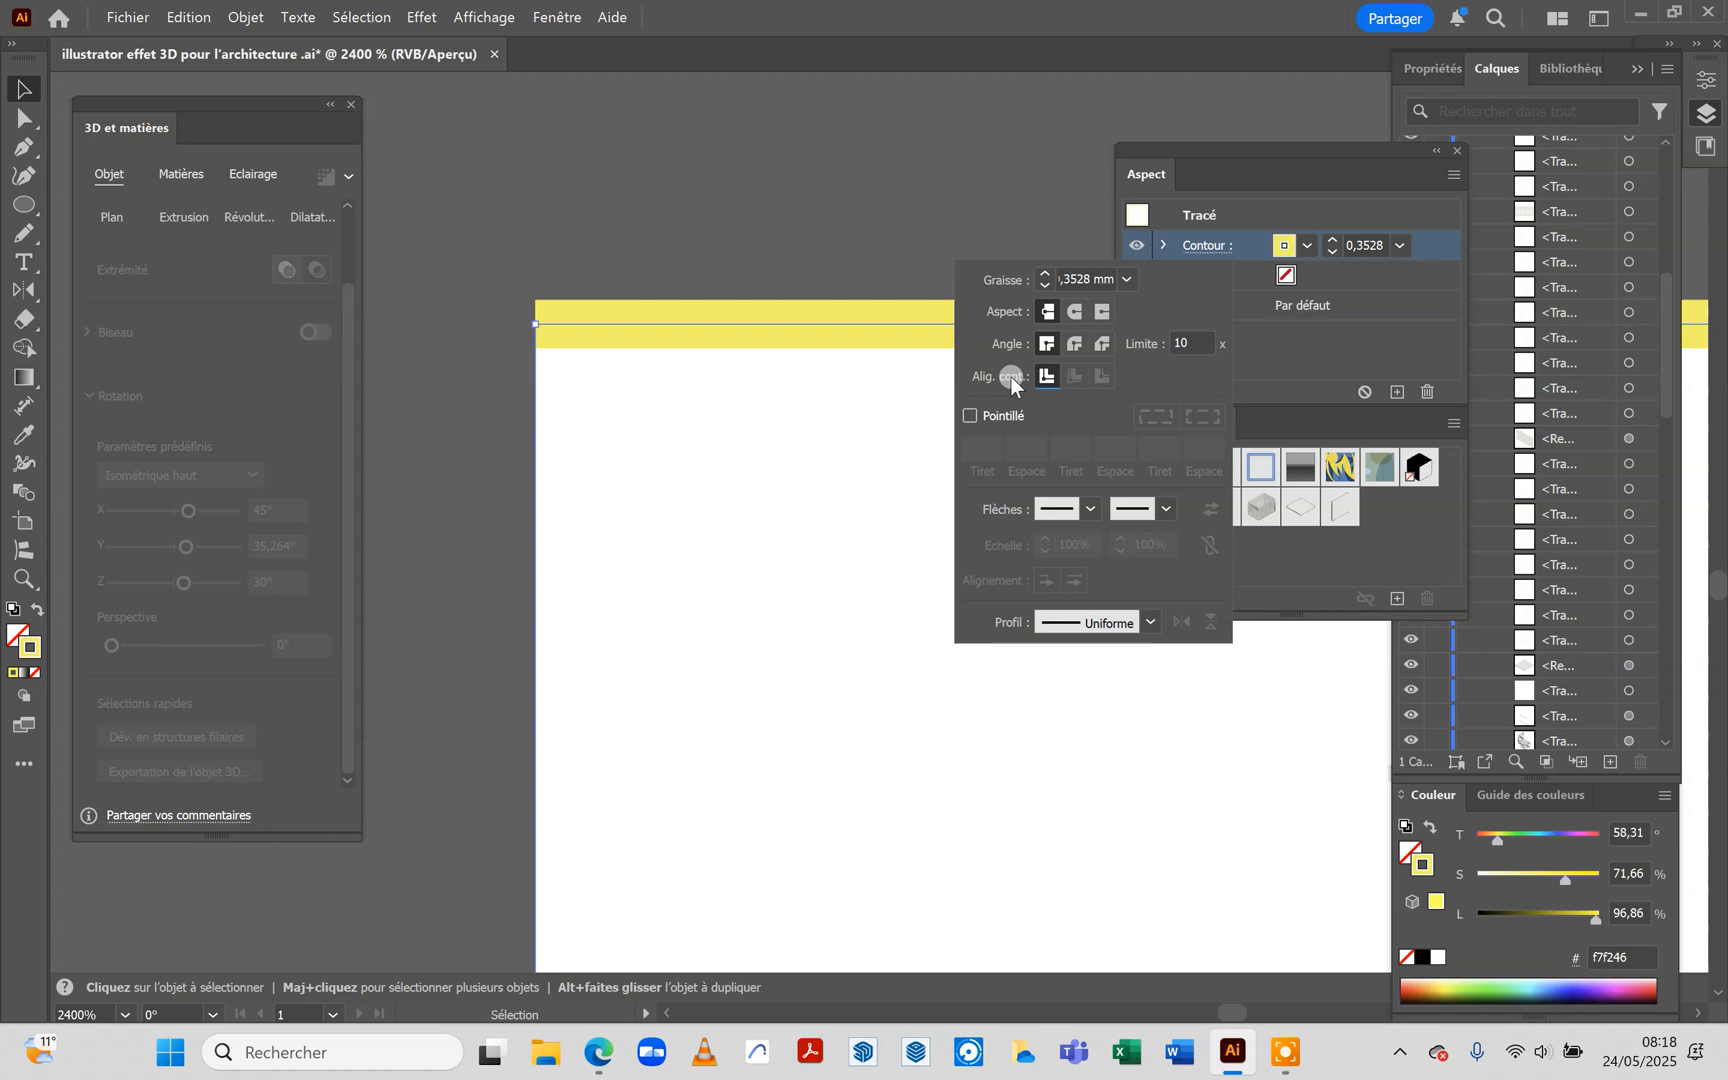
pyautogui.hotkey('ctrl', '0')
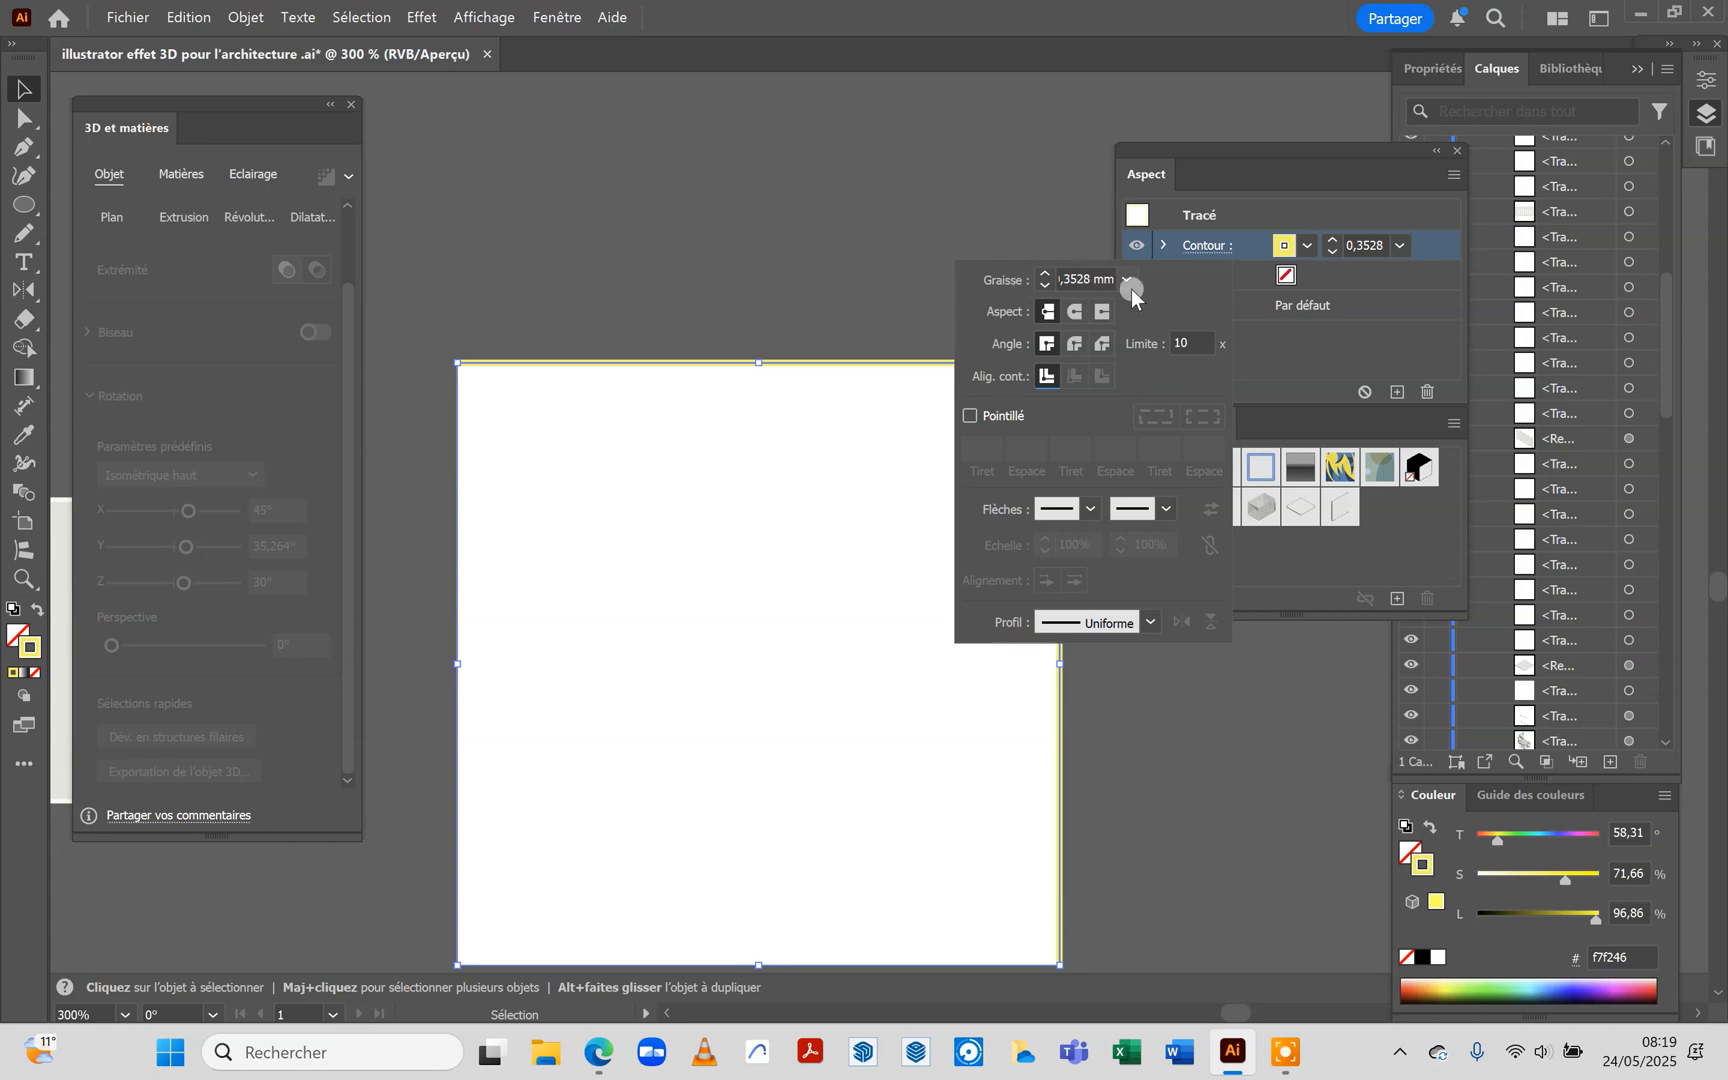
pyautogui.click(1130, 281)
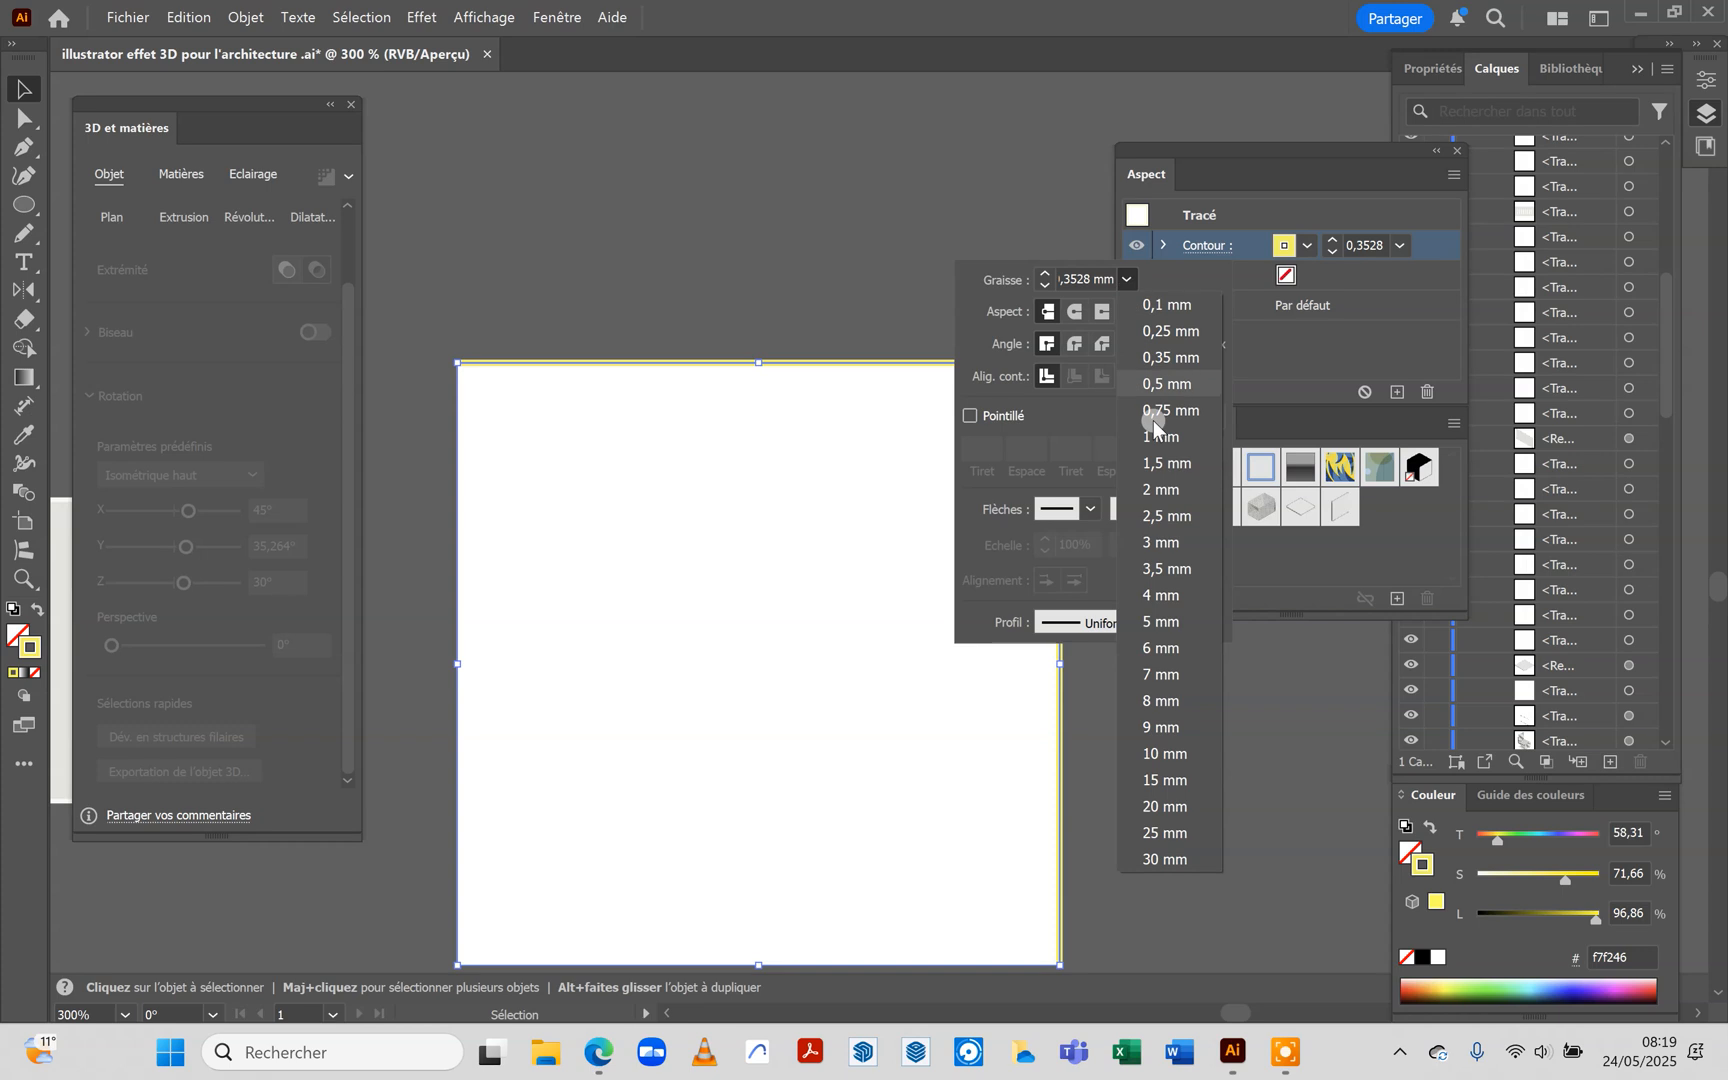
pyautogui.click(1156, 487)
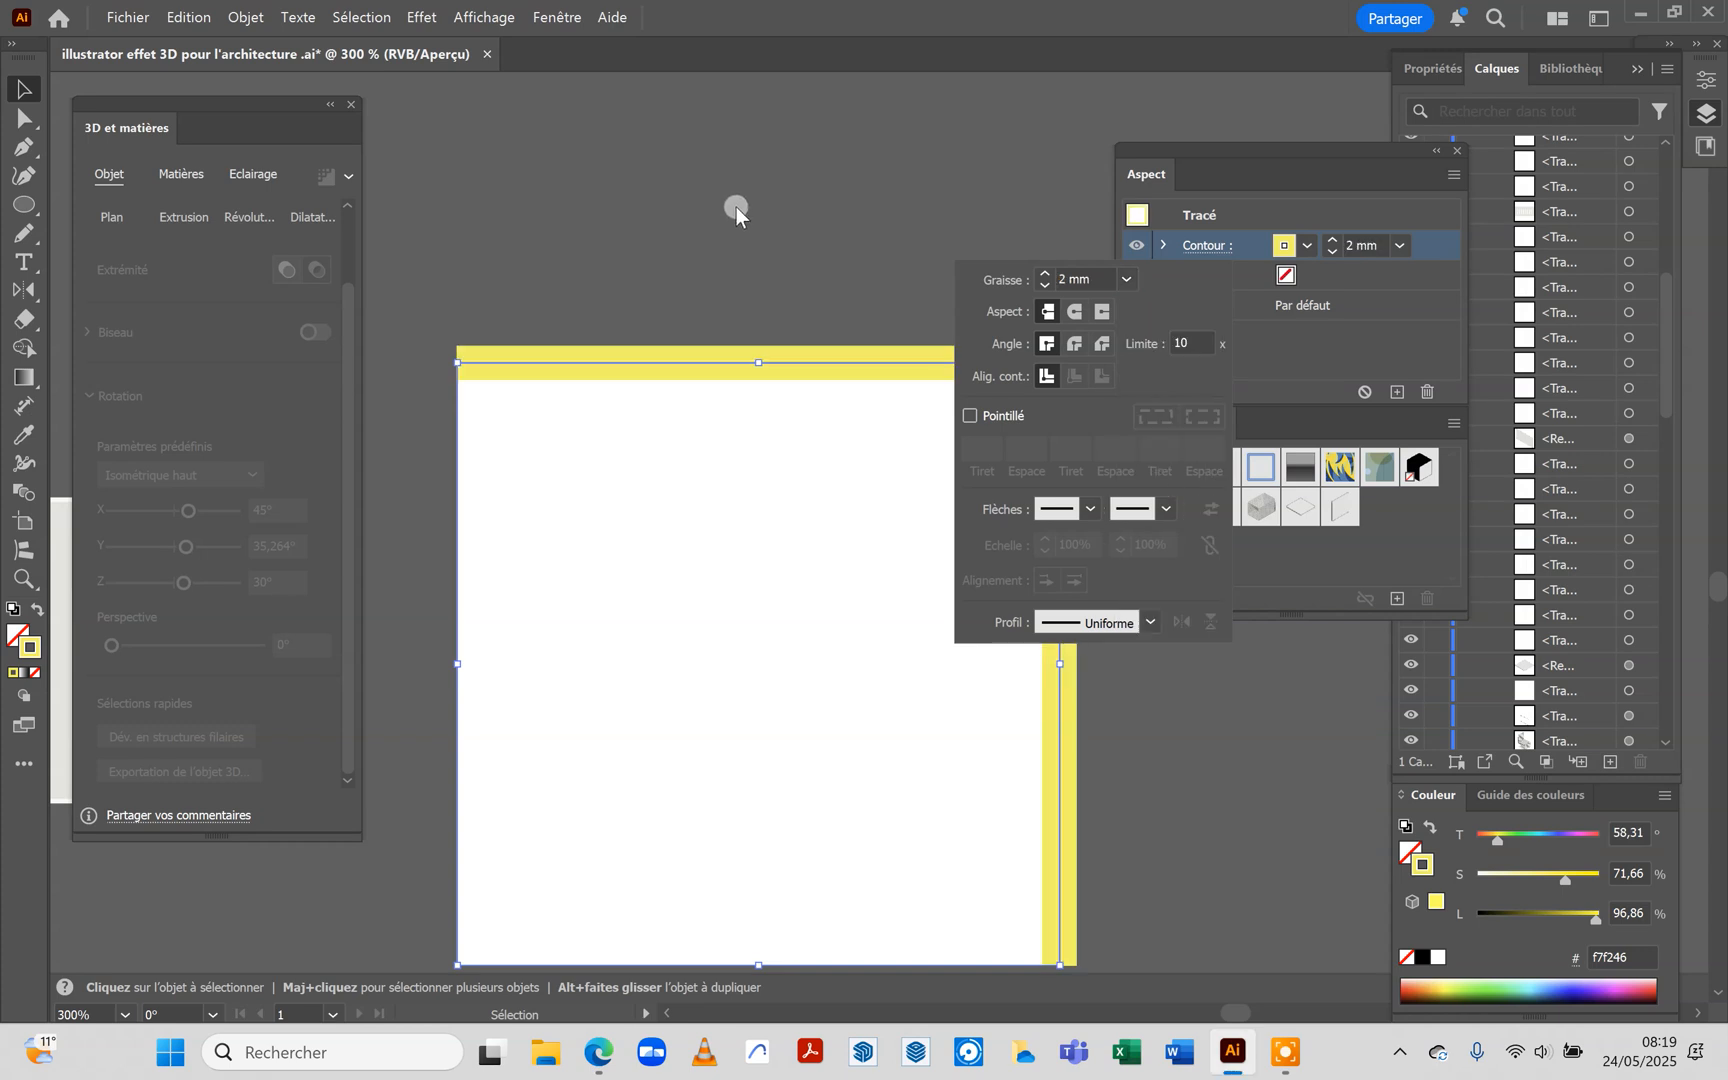
pyautogui.click(1131, 279)
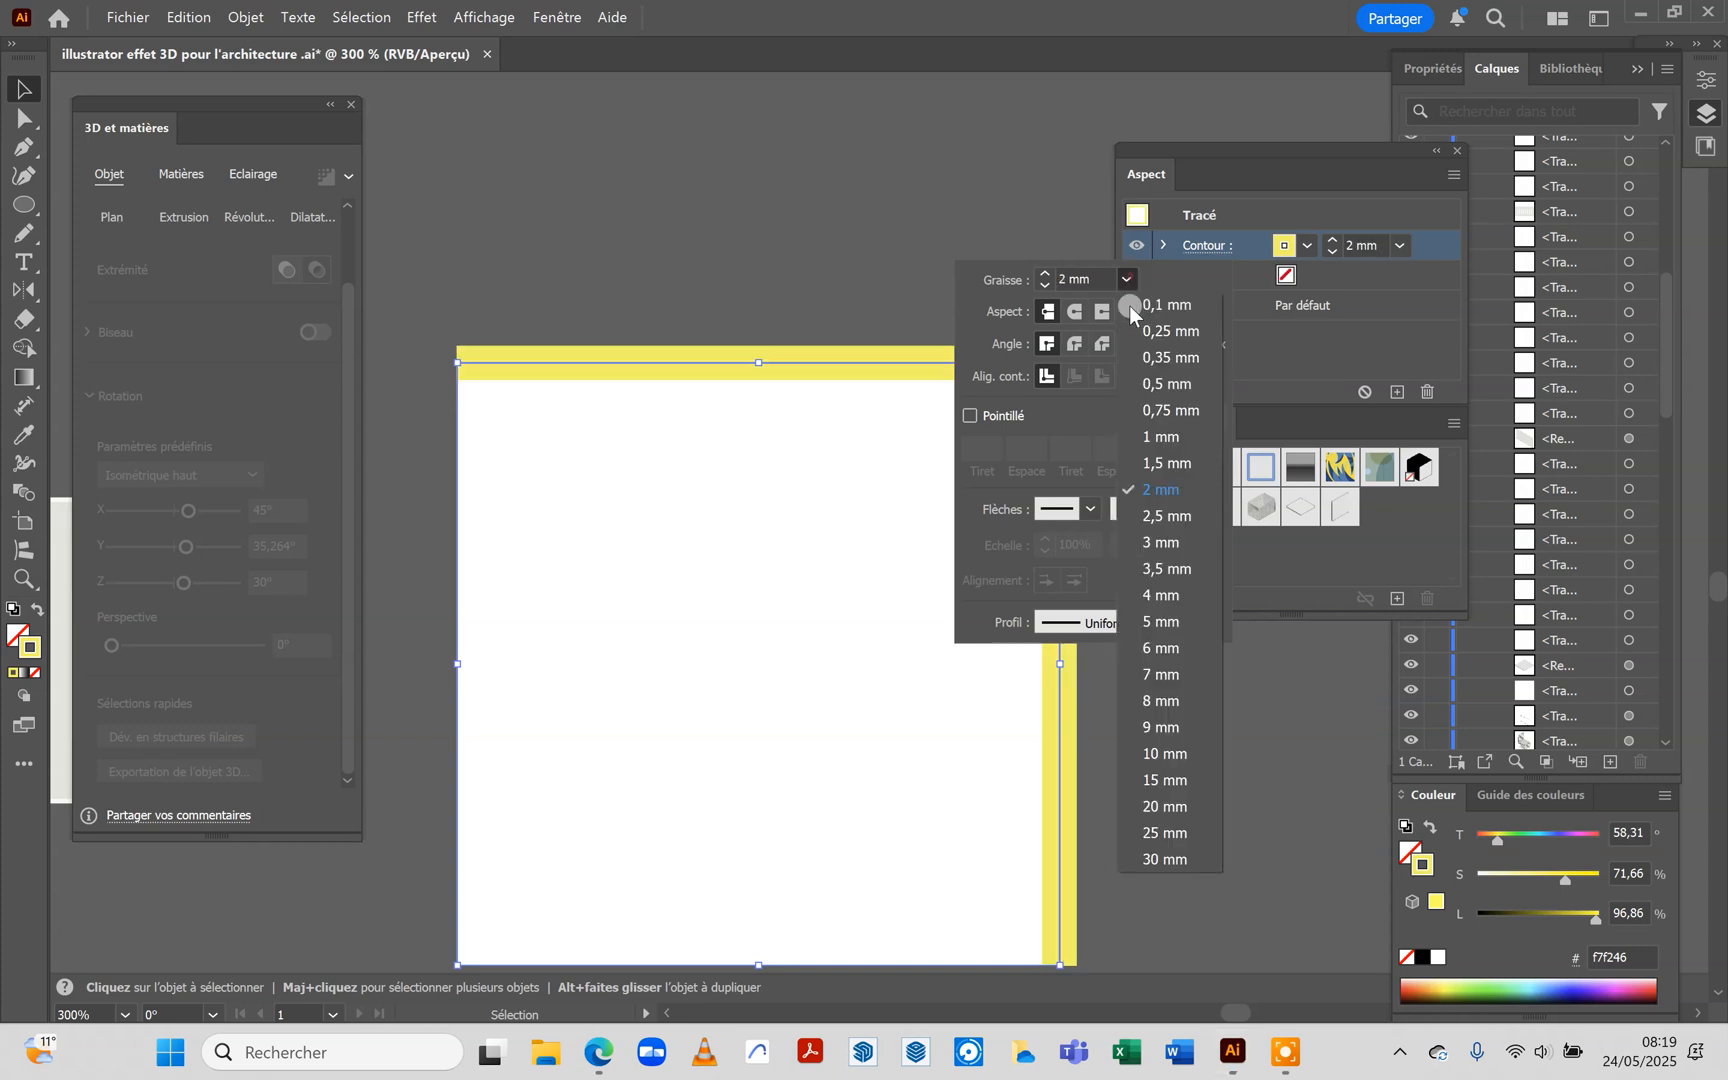
pyautogui.click(1166, 437)
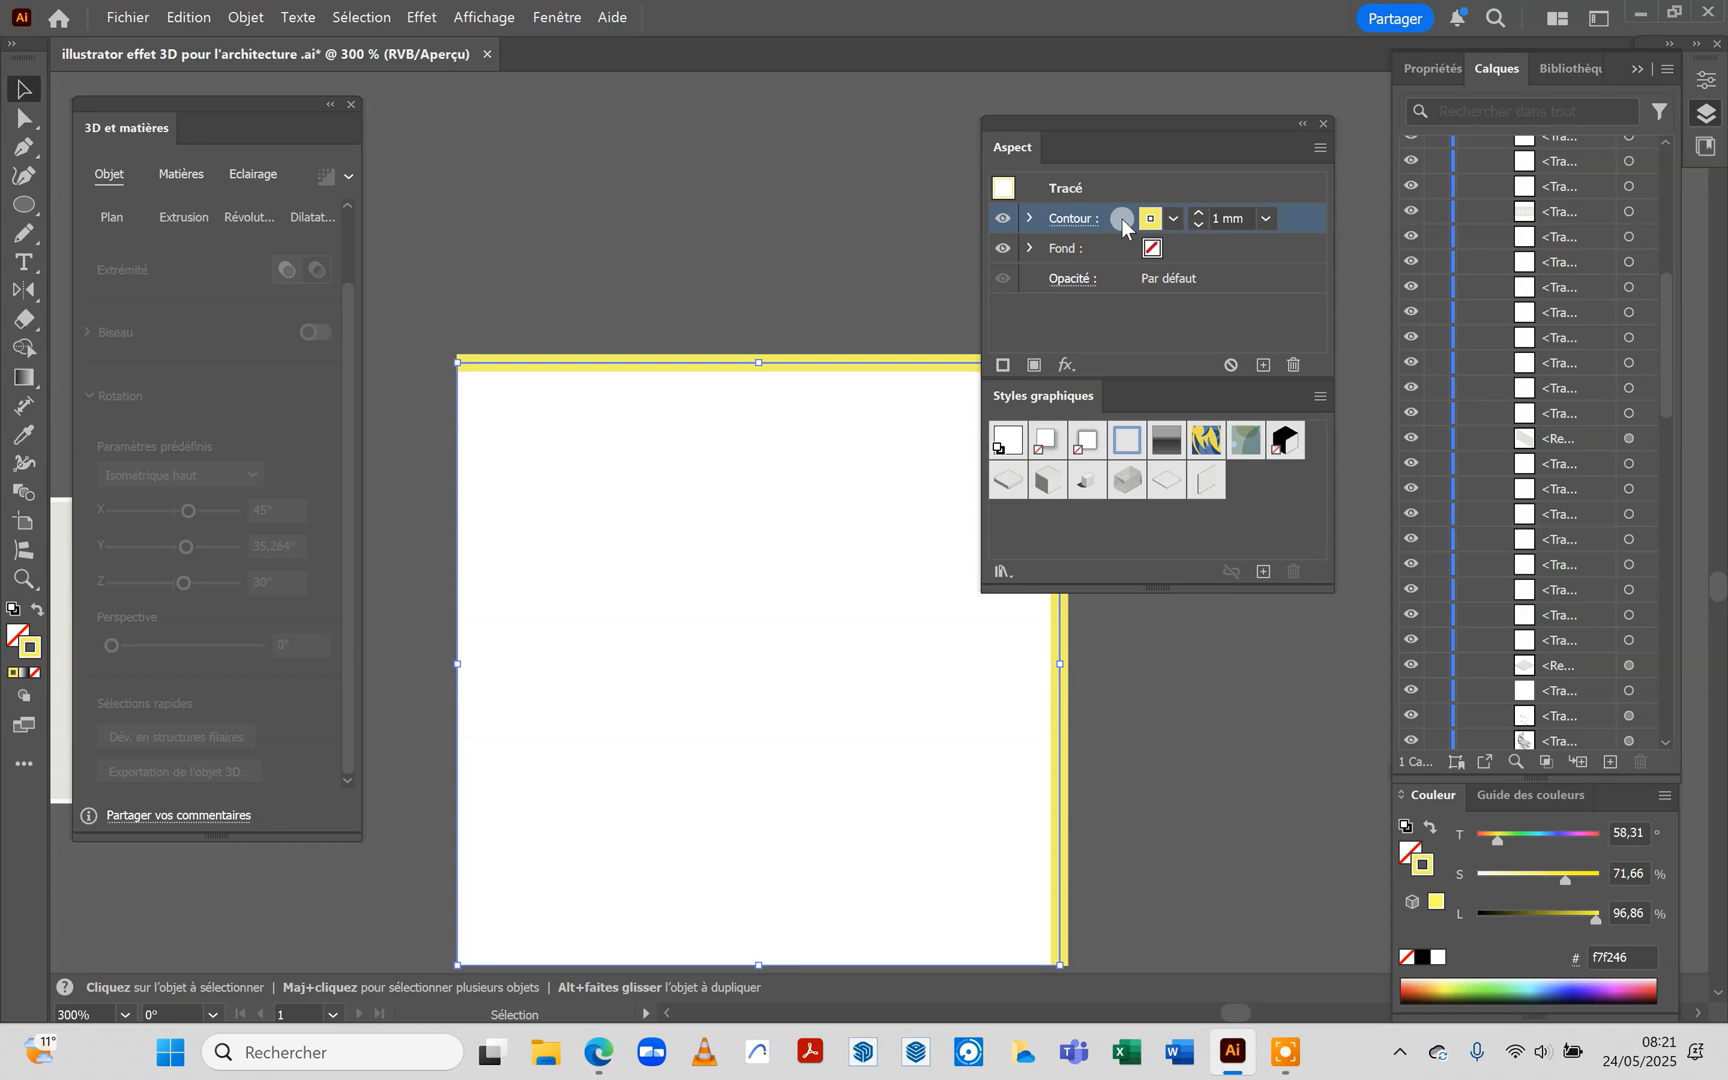
pyautogui.click(1067, 366)
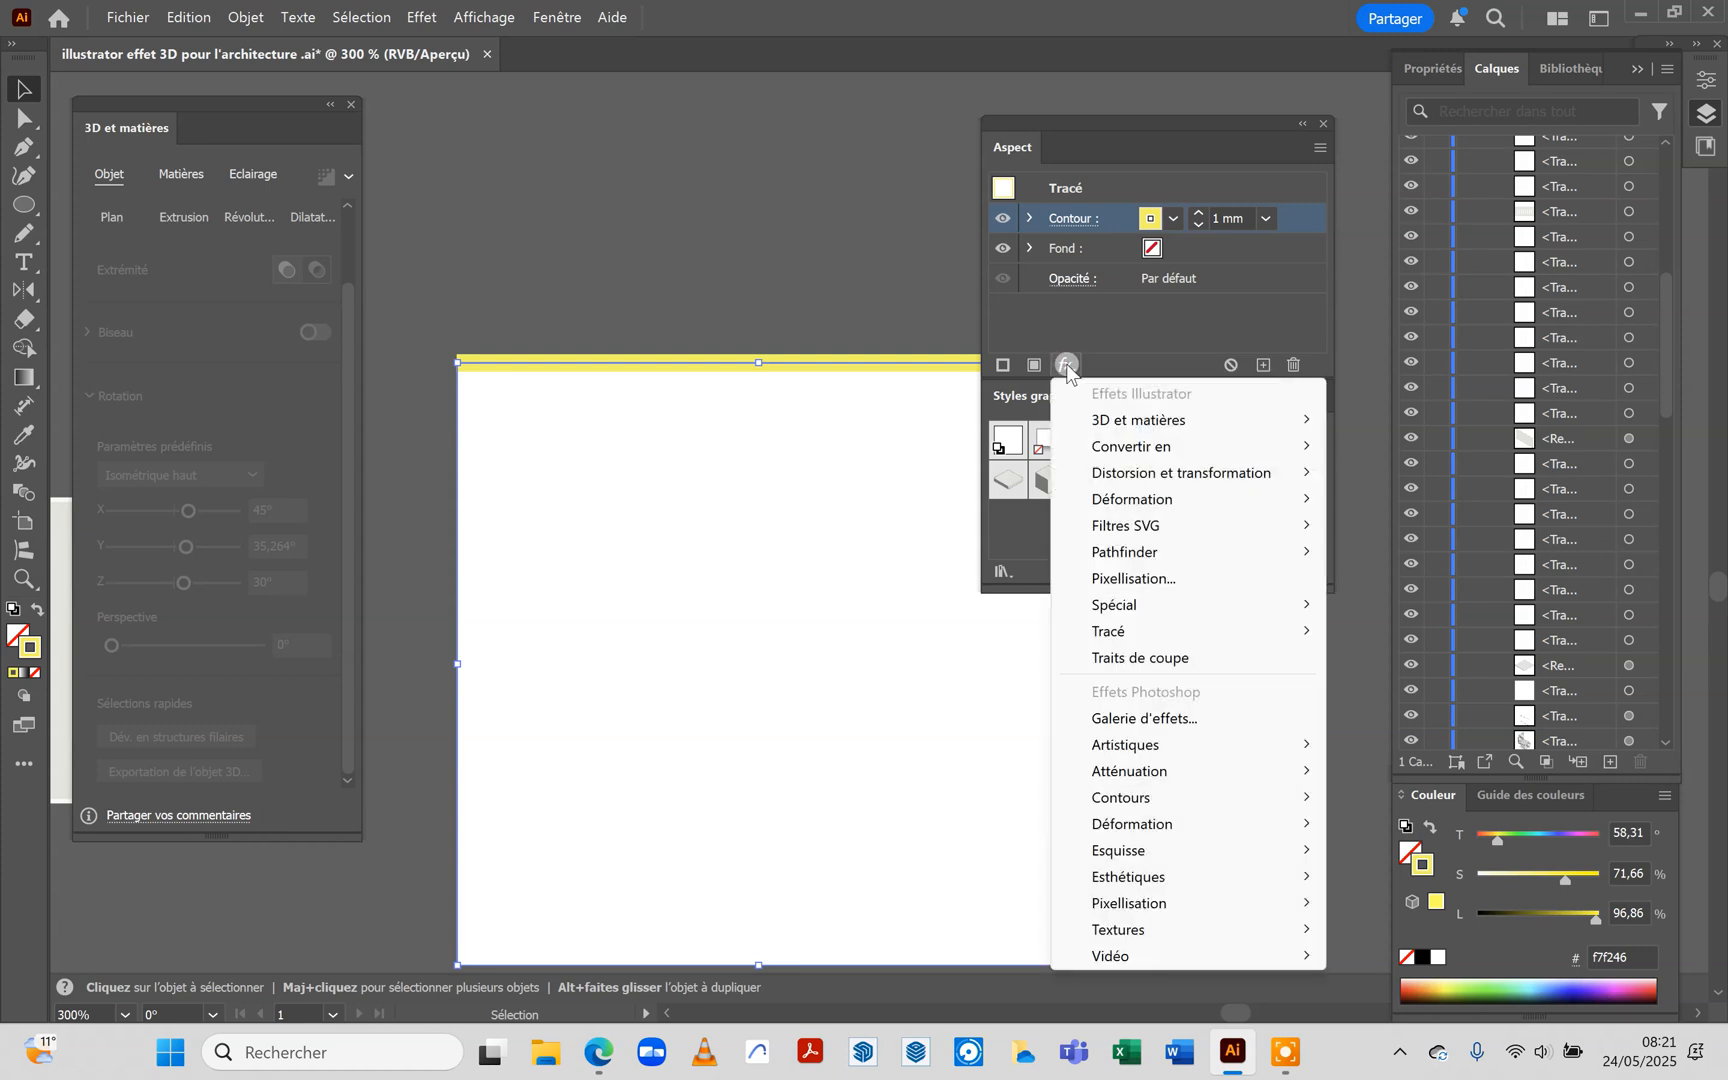
pyautogui.moveTo(1187, 641)
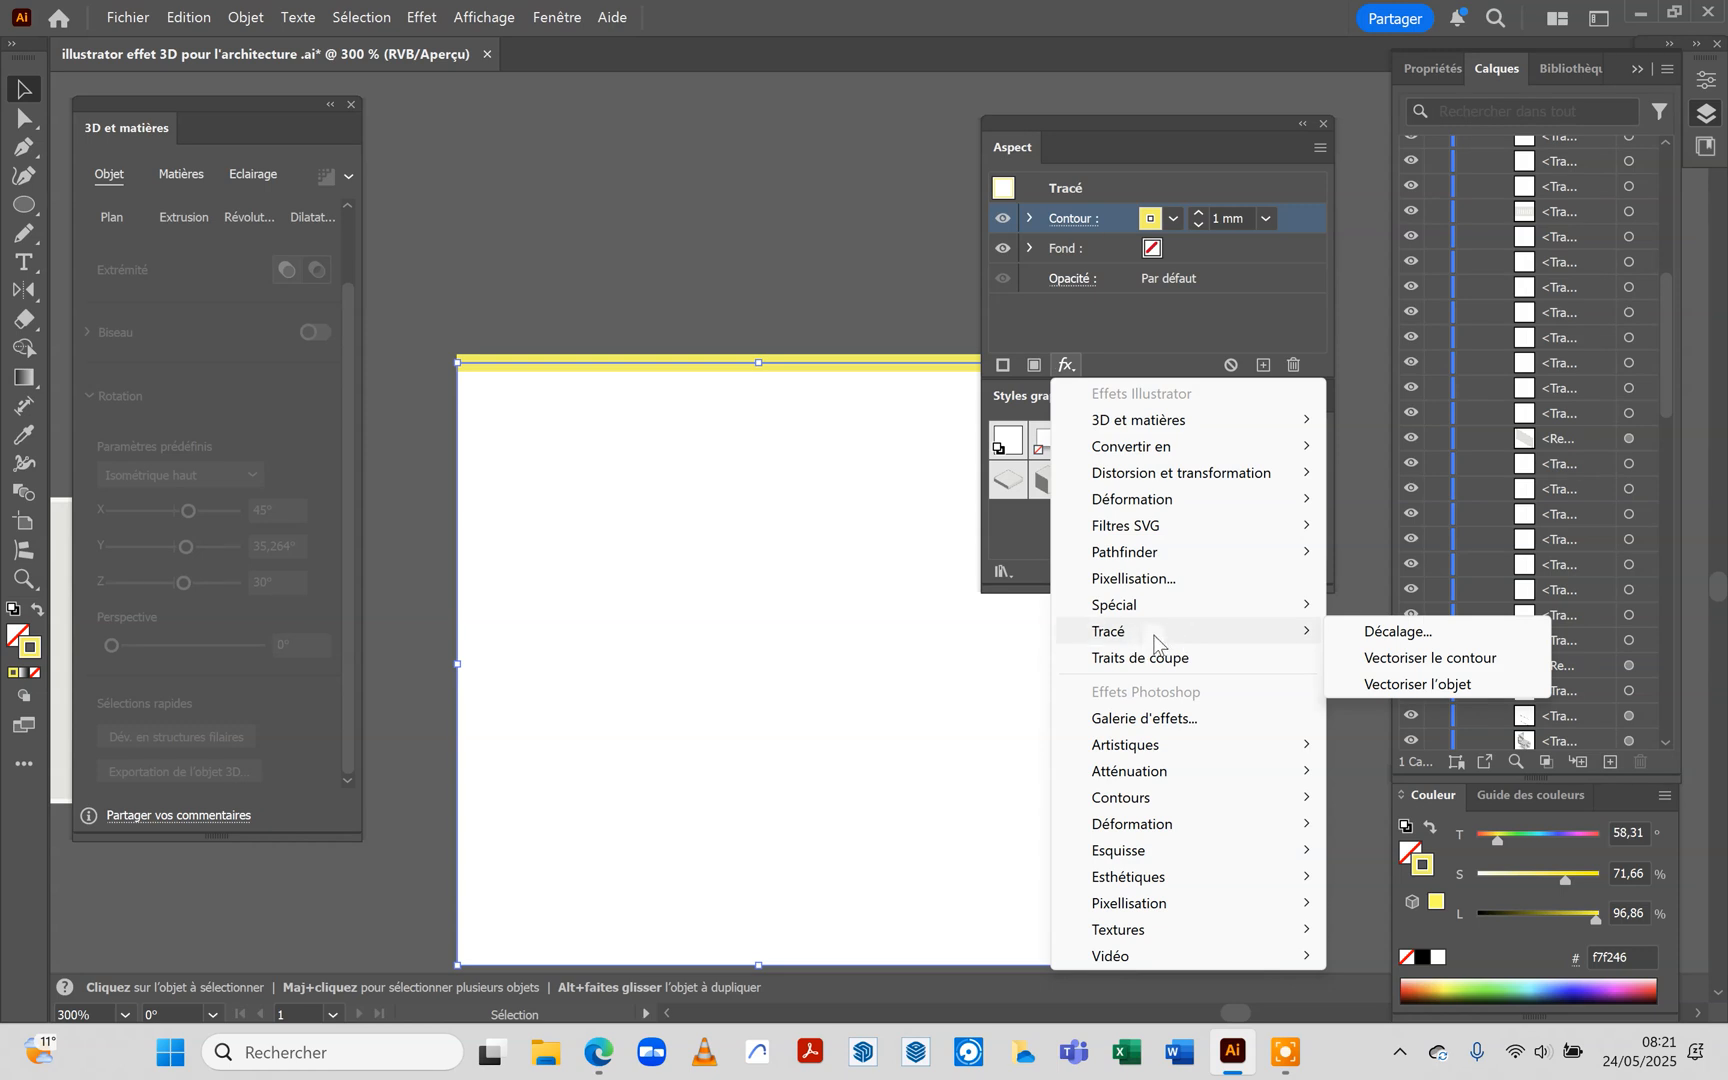
pyautogui.click(1368, 641)
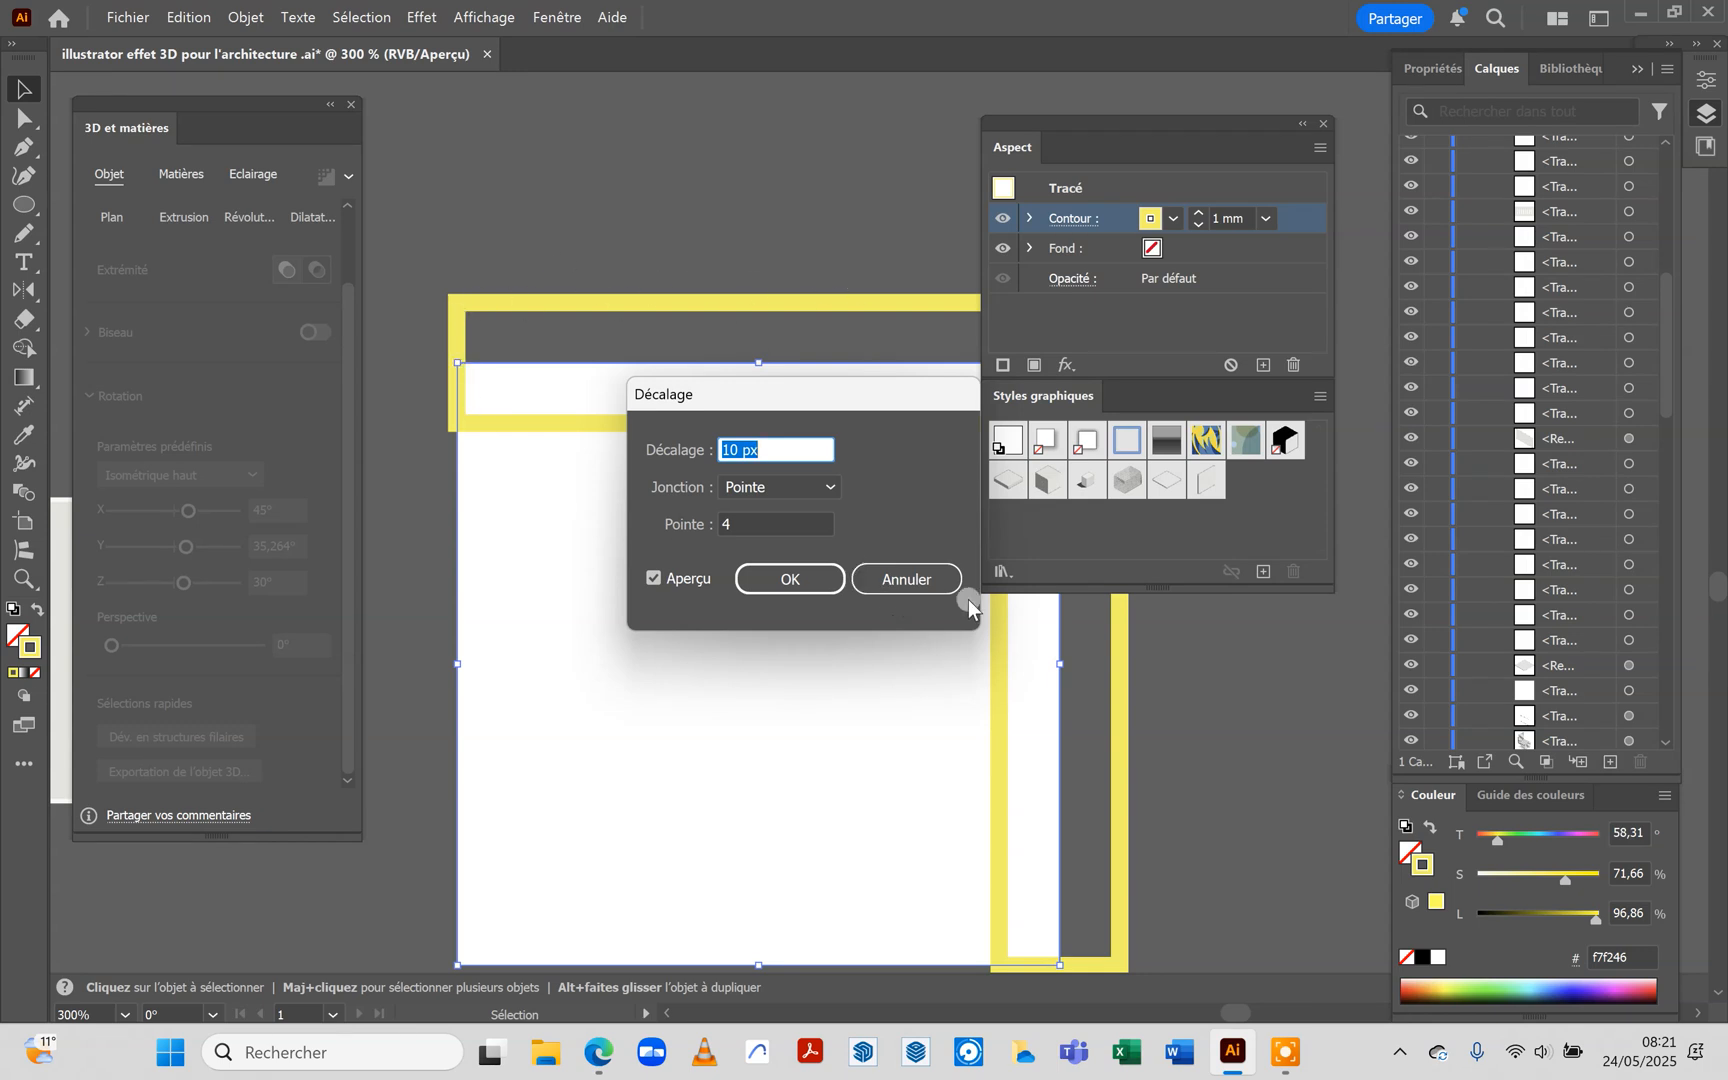
pyautogui.click(915, 580)
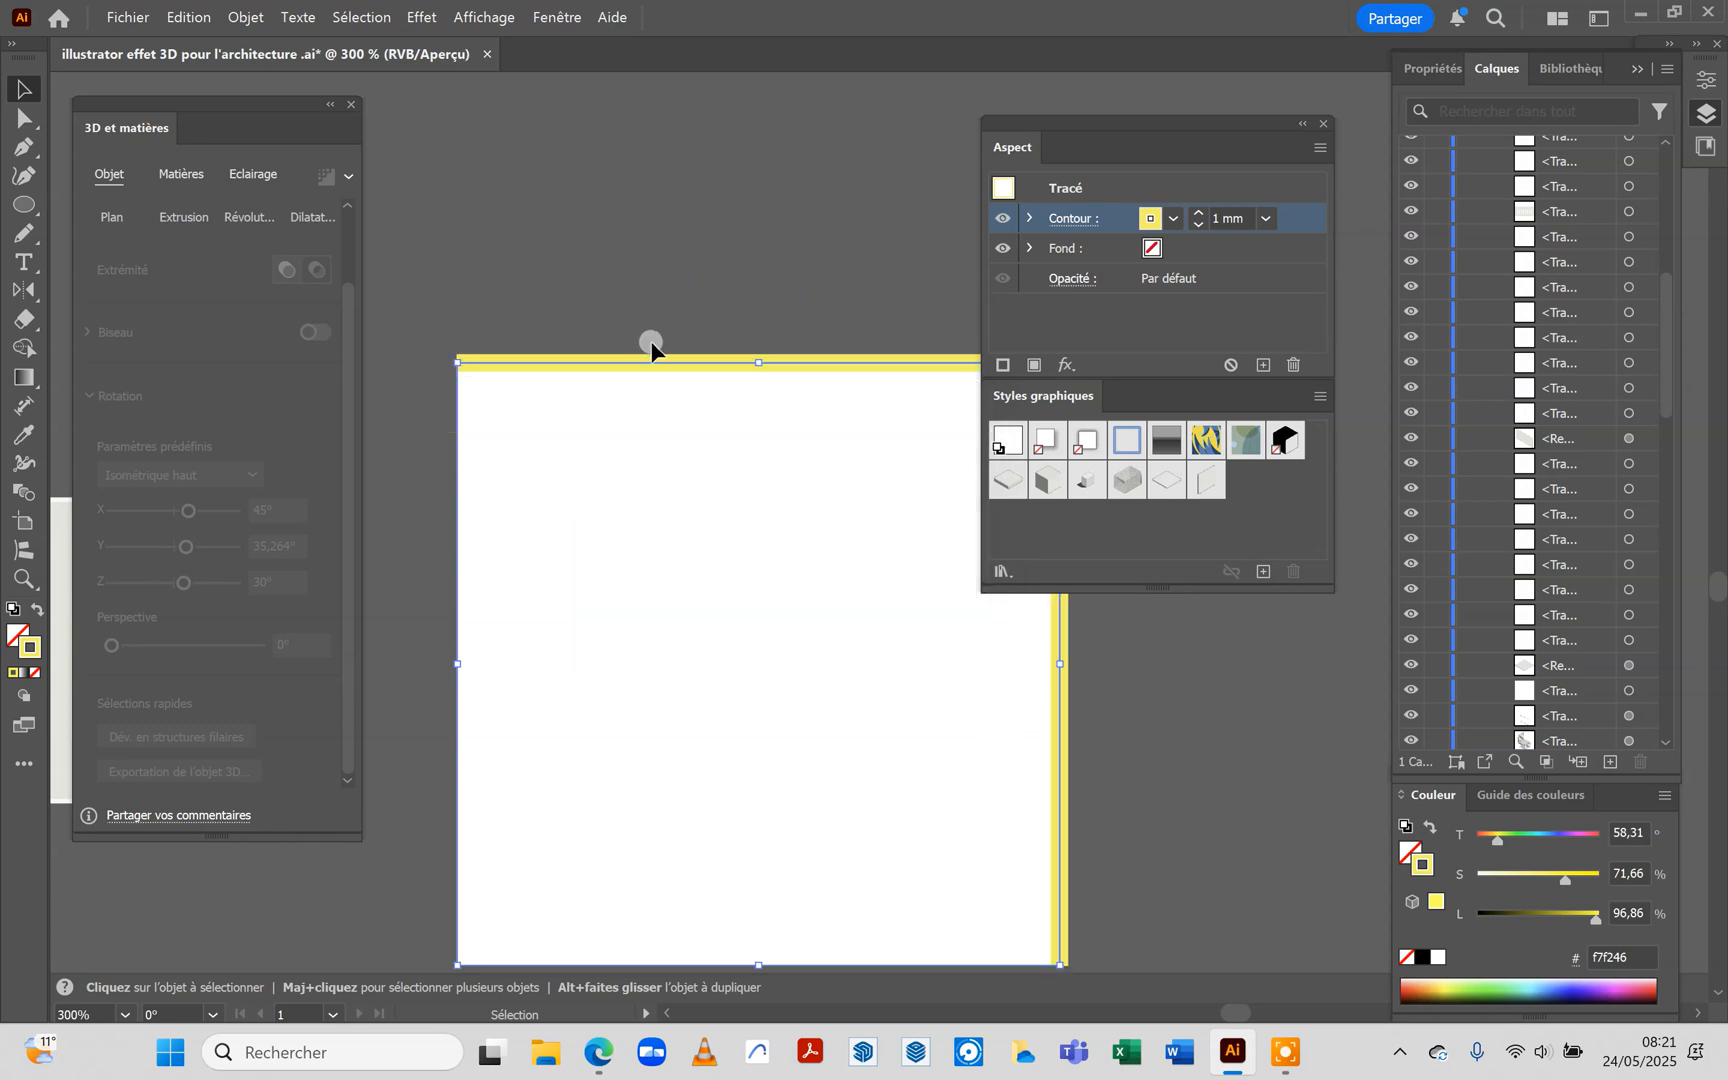
pyautogui.click(248, 18)
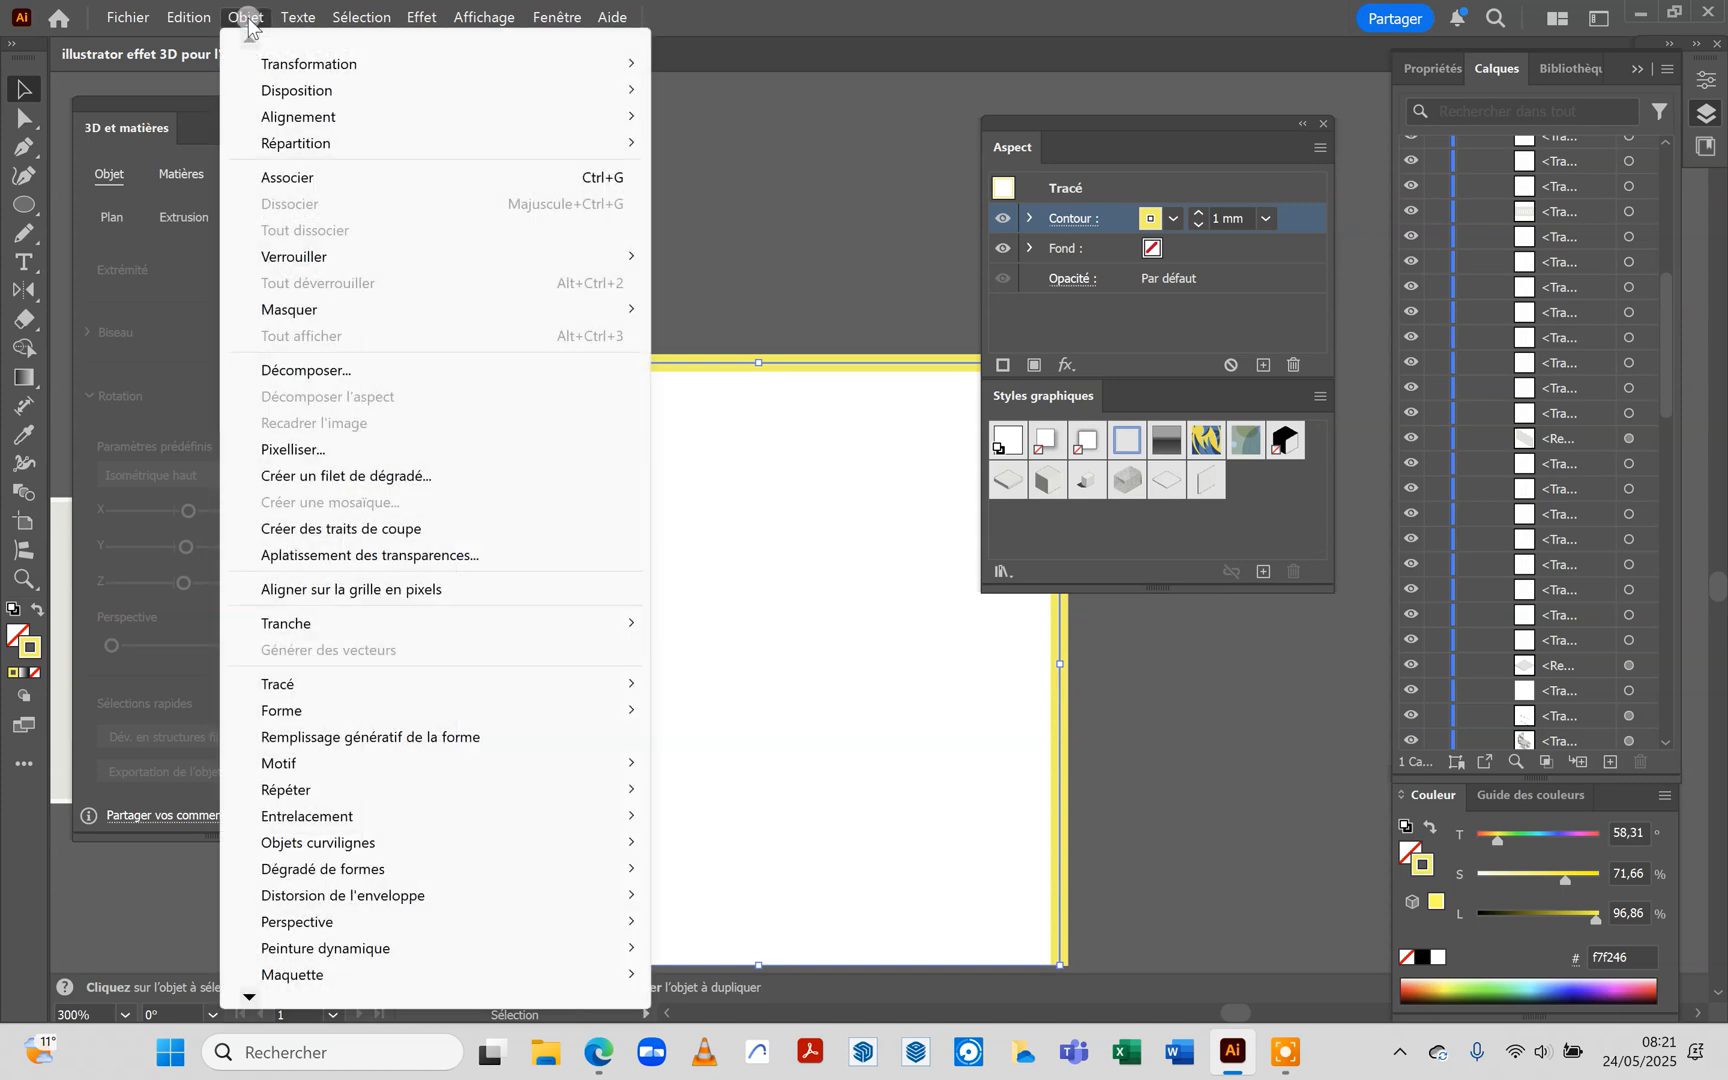
pyautogui.moveTo(323, 684)
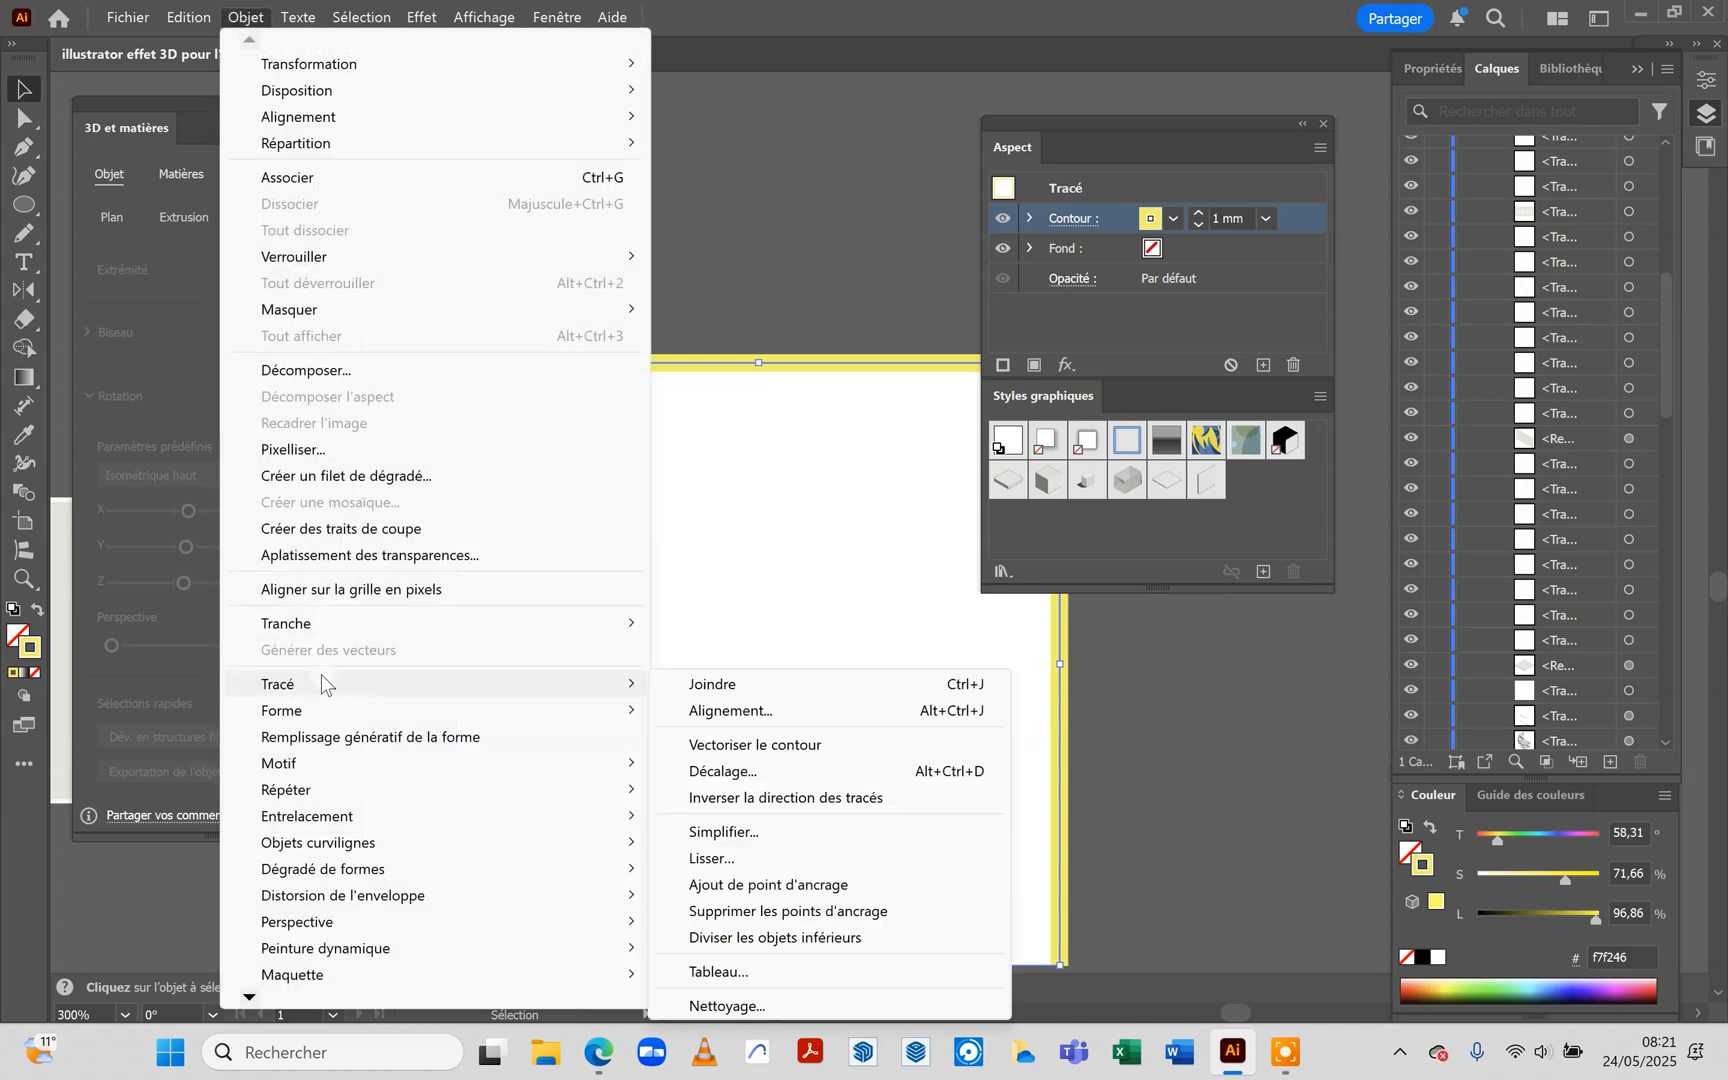
pyautogui.click(740, 780)
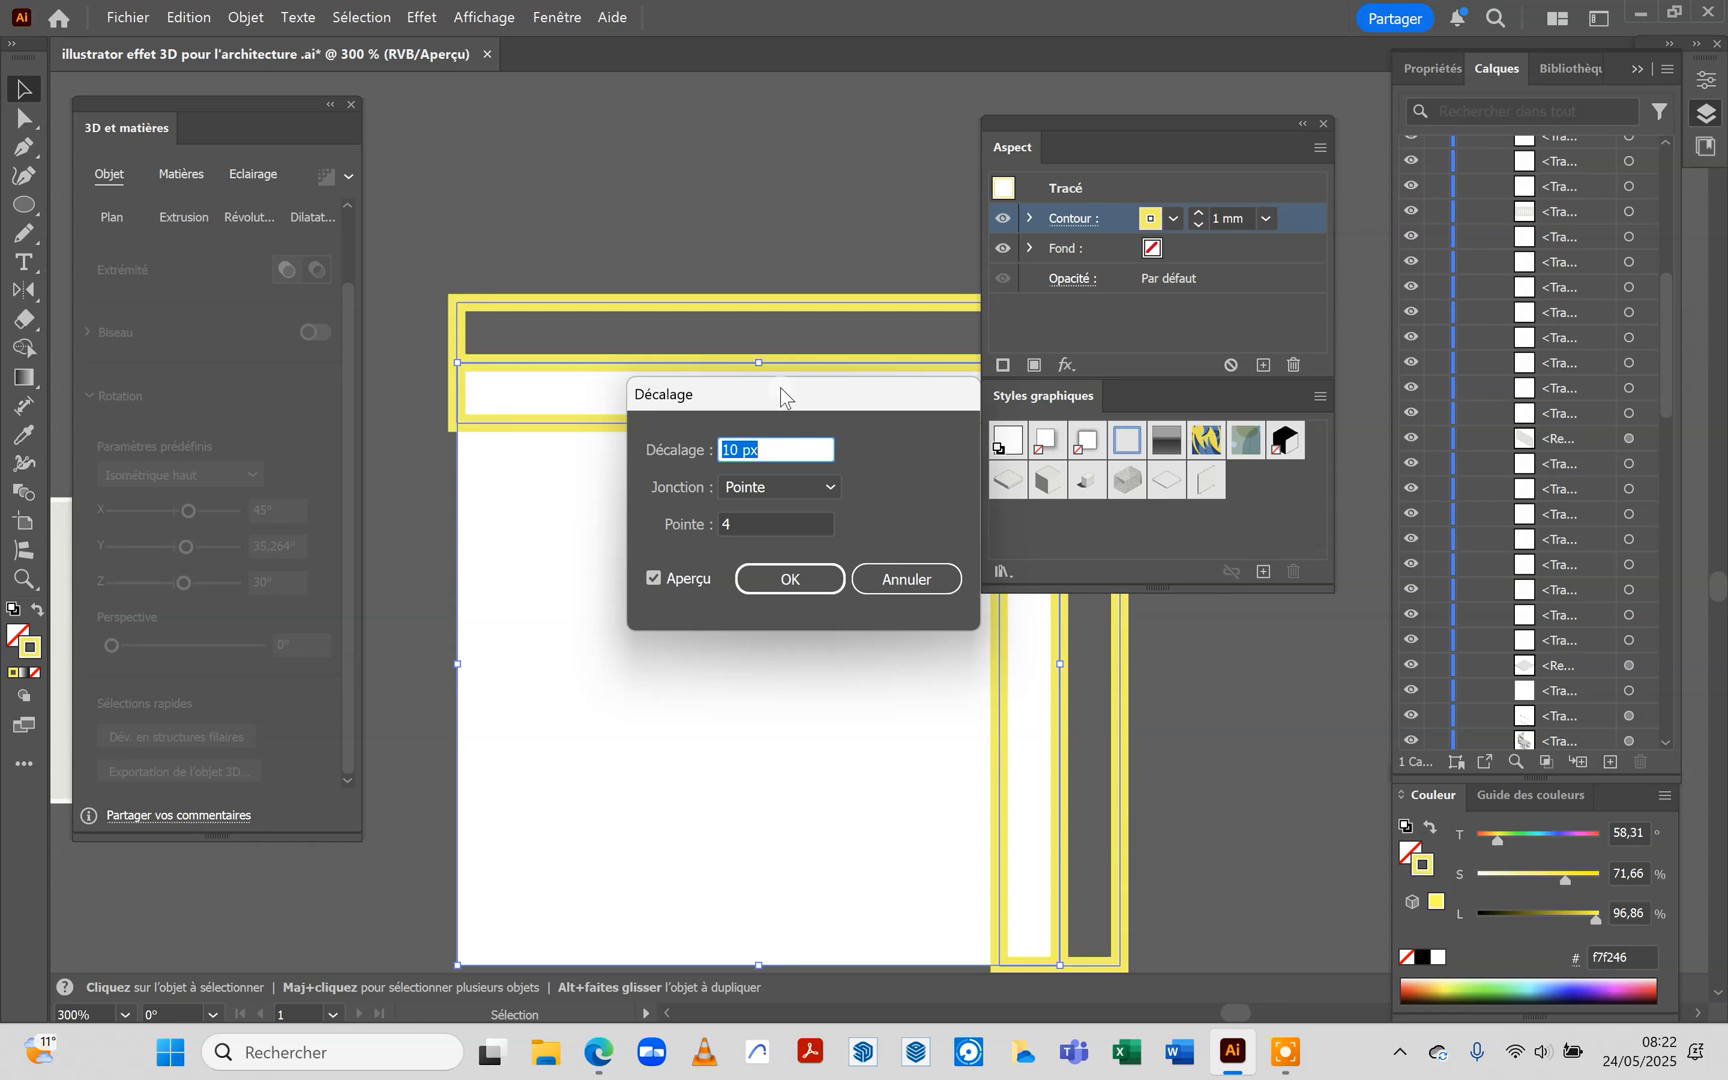
pyautogui.click(905, 585)
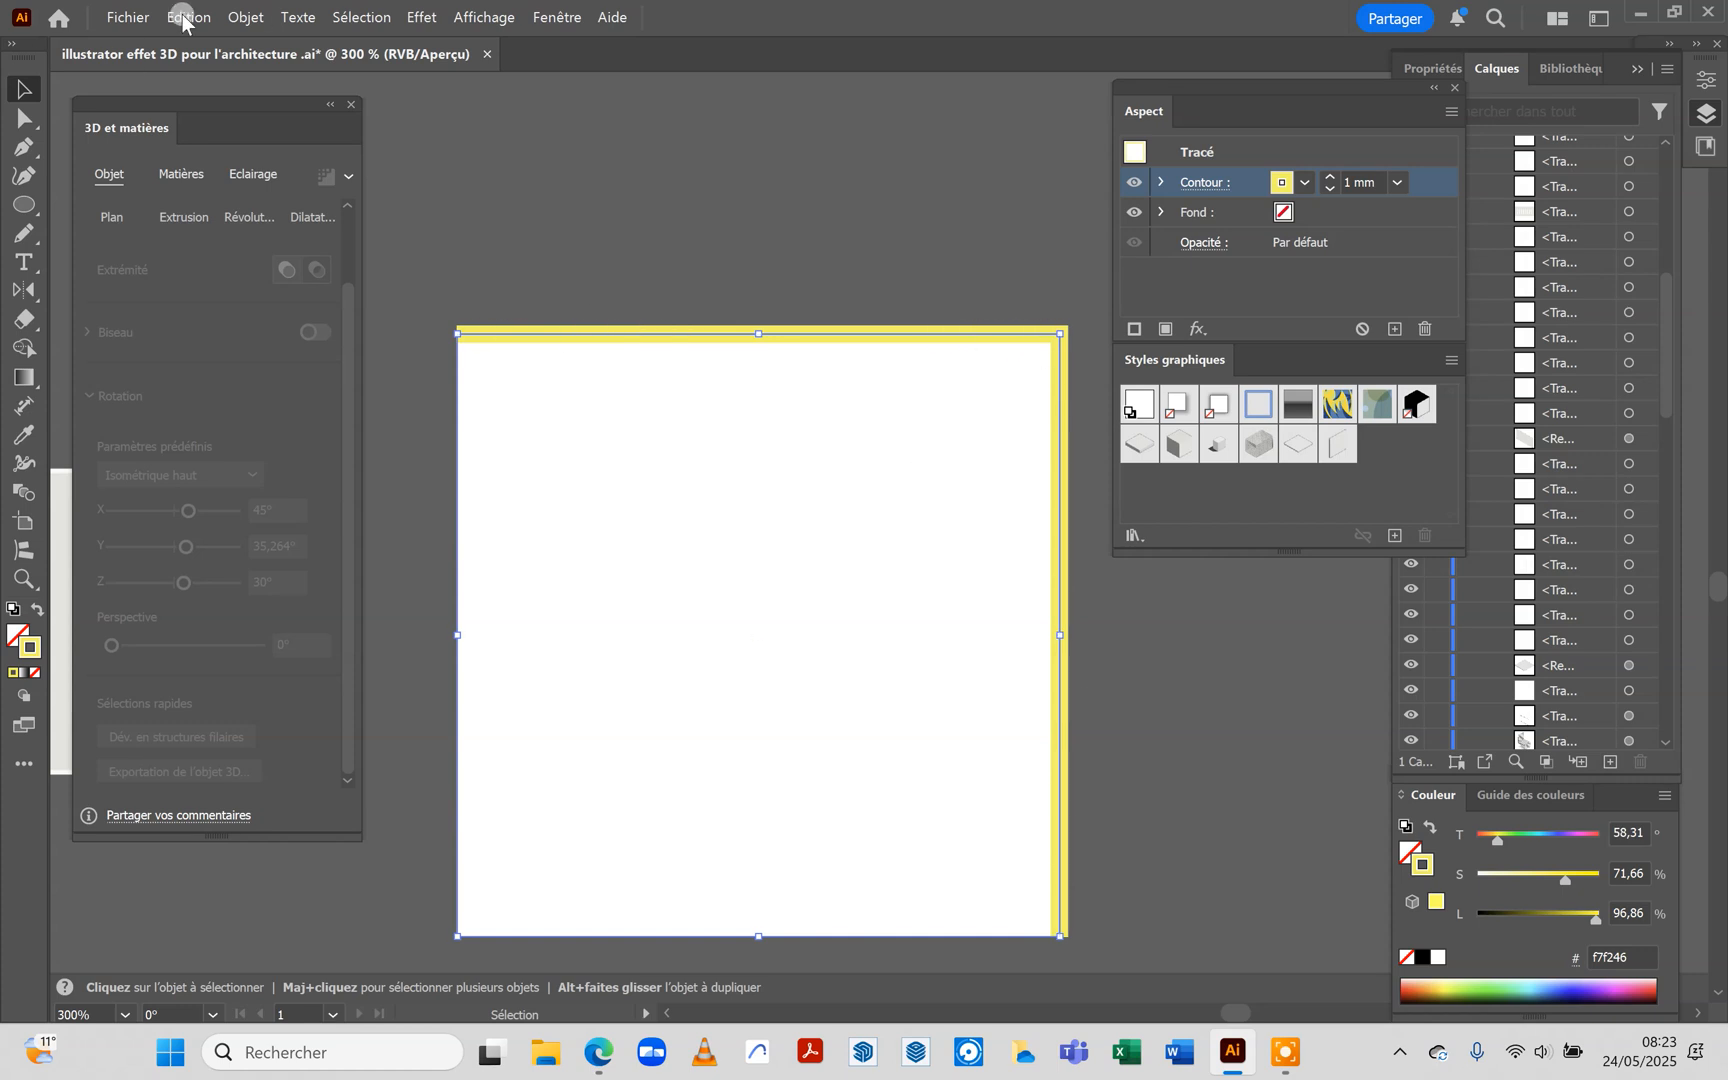
# Expand the fill and stroke of the yellow path to turn it into a filled L-shaped wall outline
pyautogui.click(232, 17)
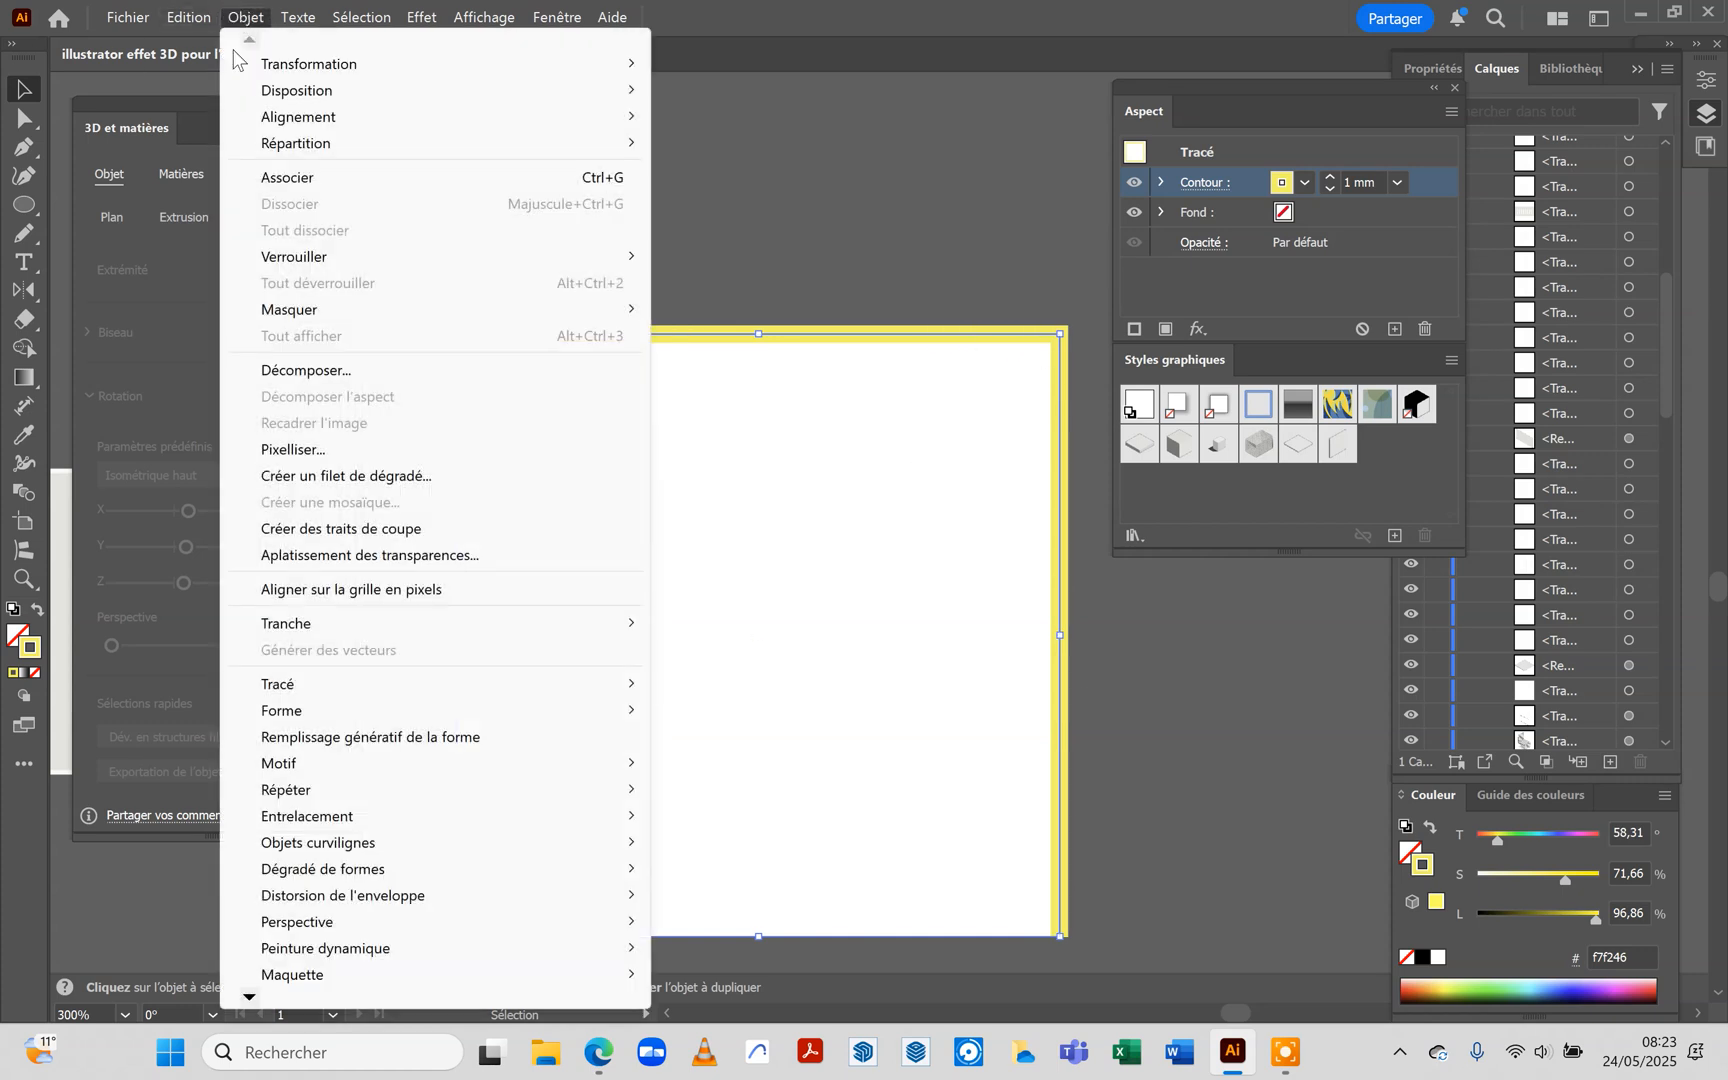
pyautogui.click(334, 378)
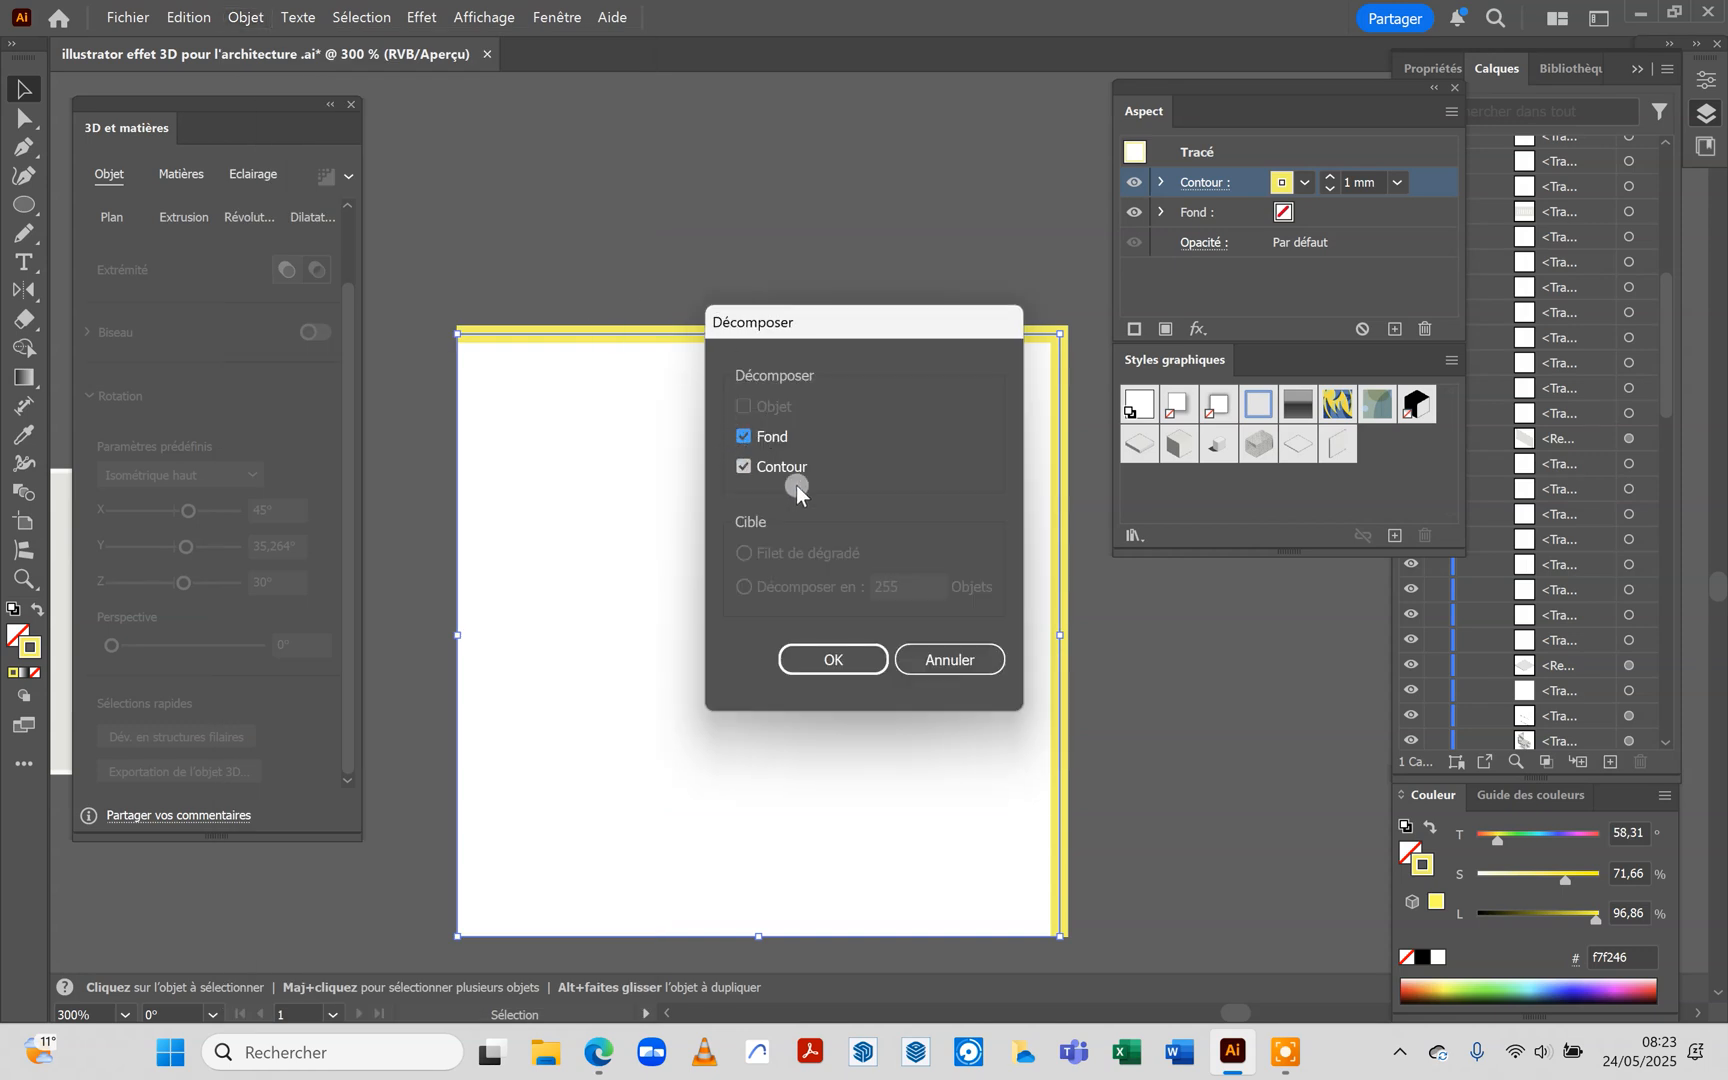
pyautogui.click(834, 660)
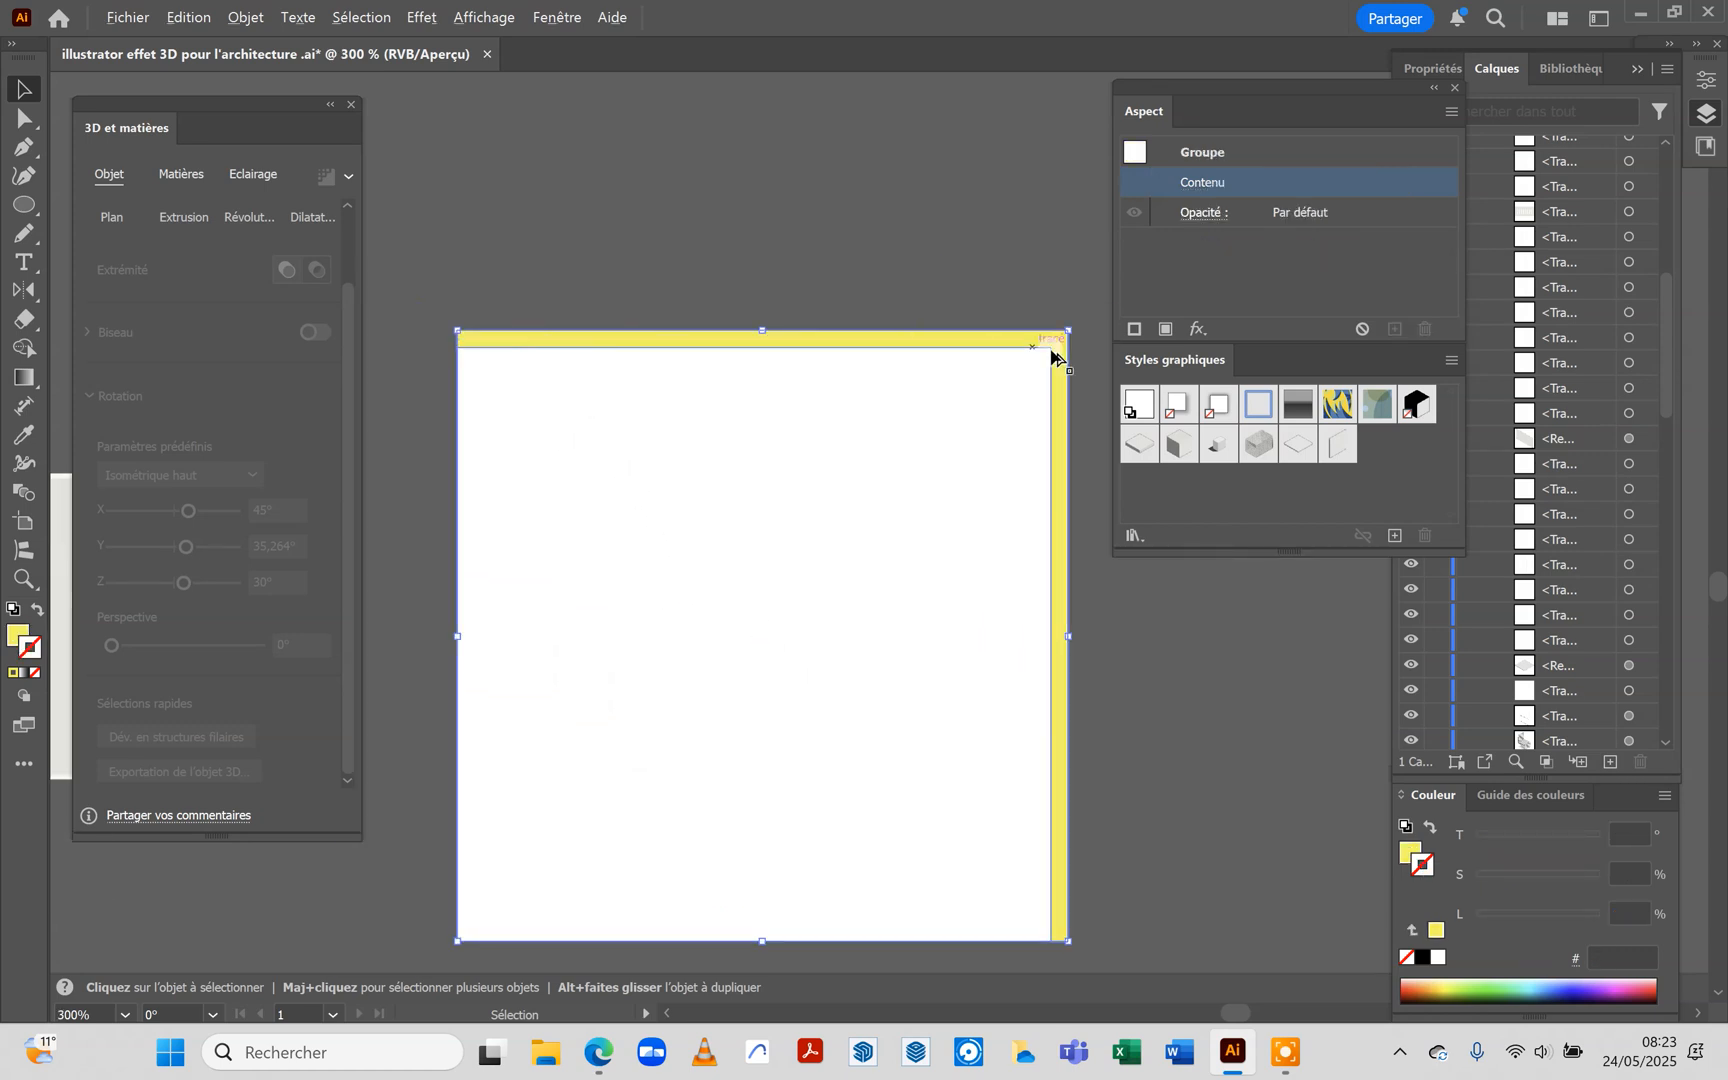
pyautogui.click(18, 636)
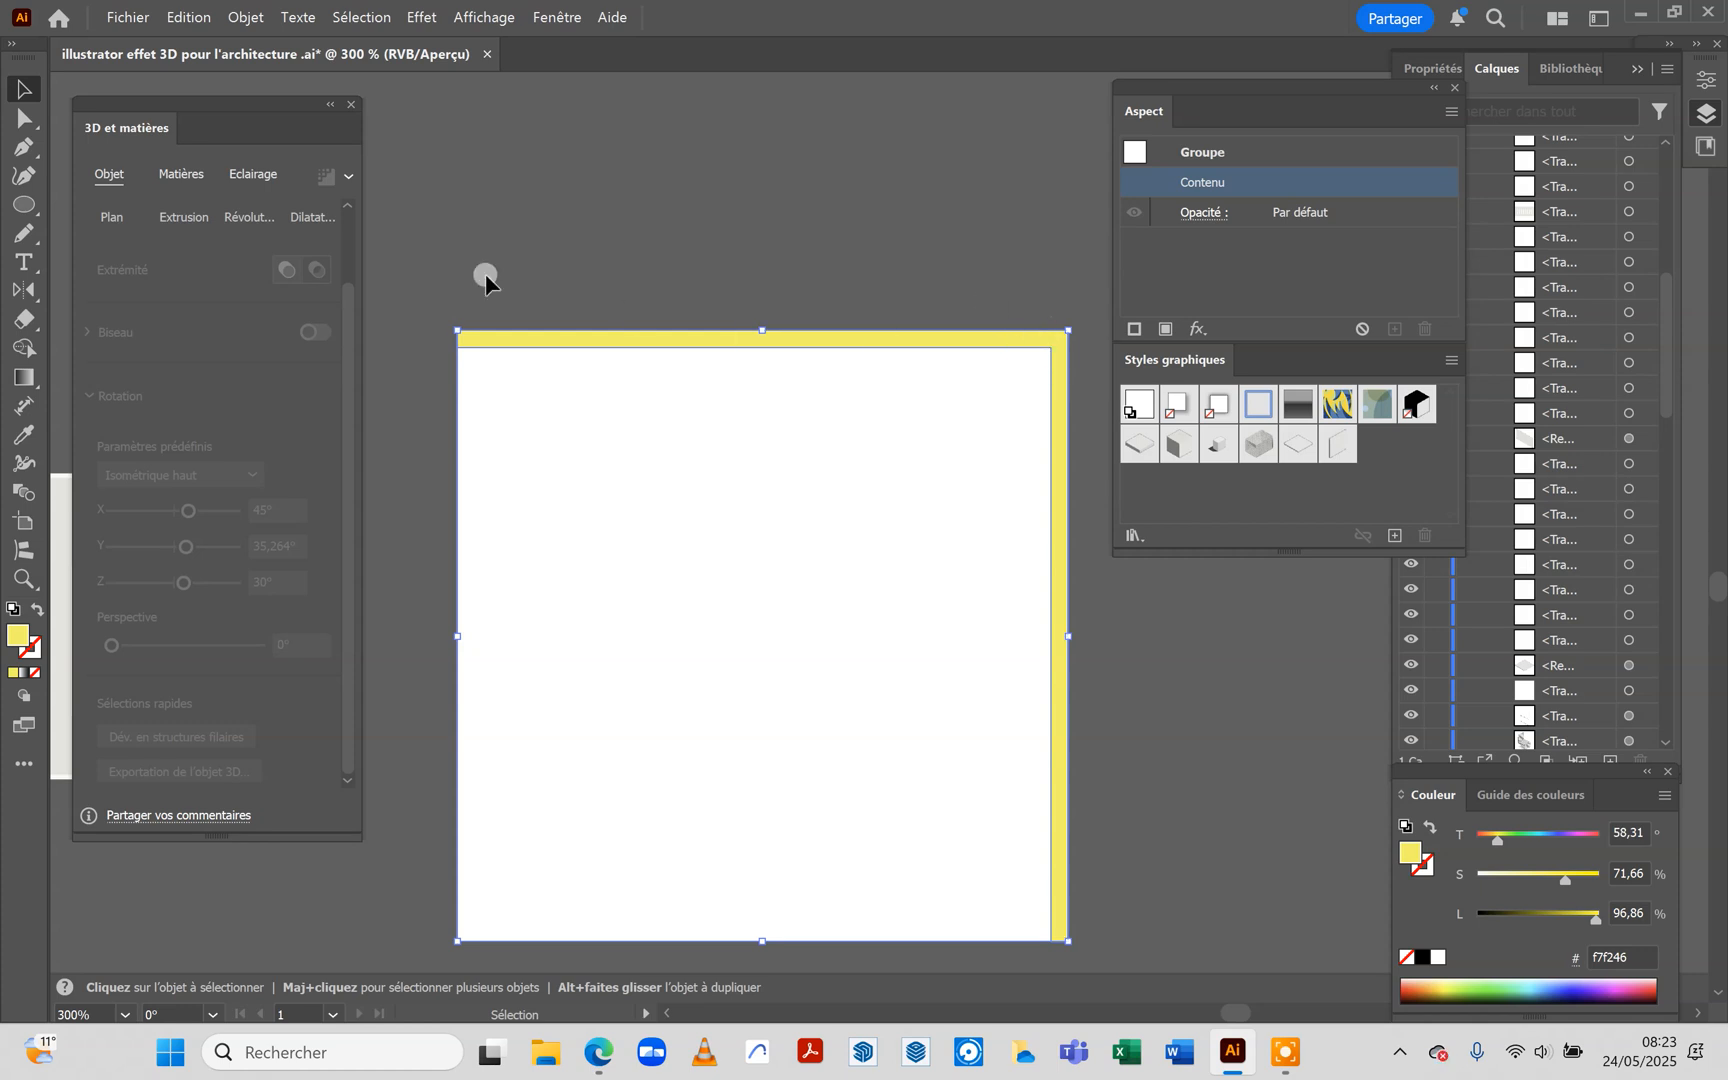
pyautogui.click(549, 260)
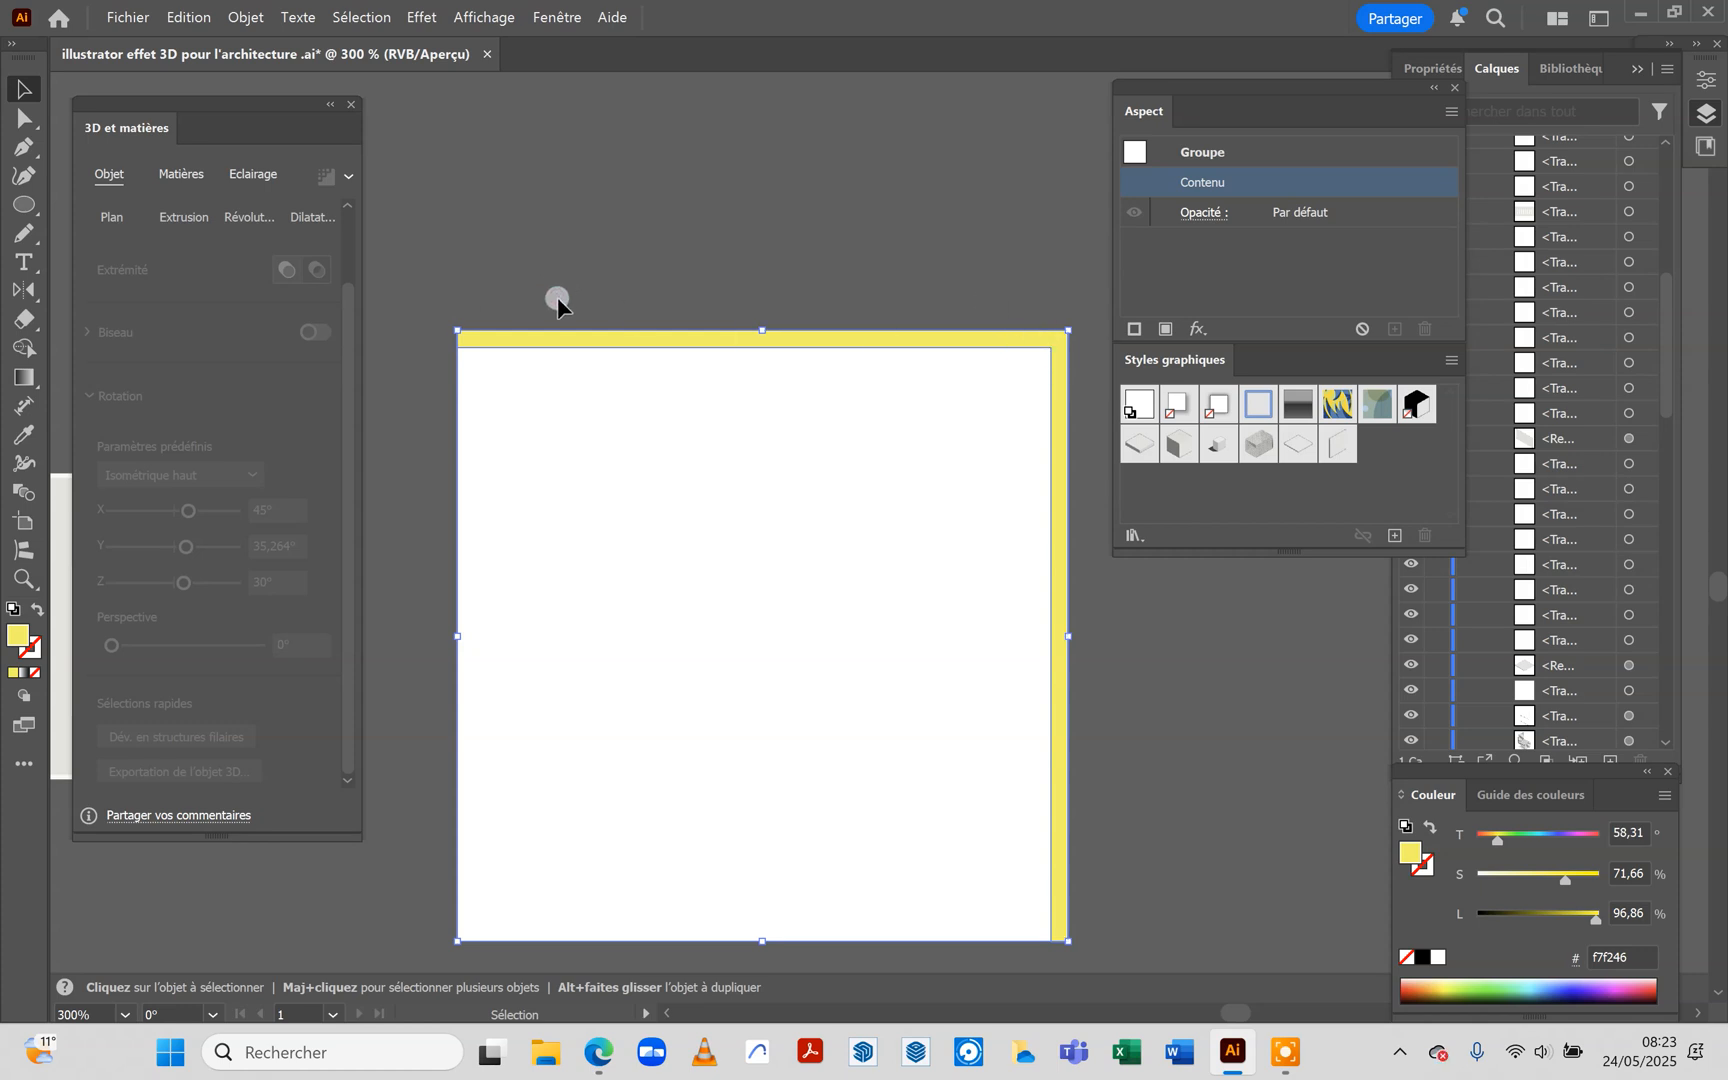
pyautogui.click(583, 346)
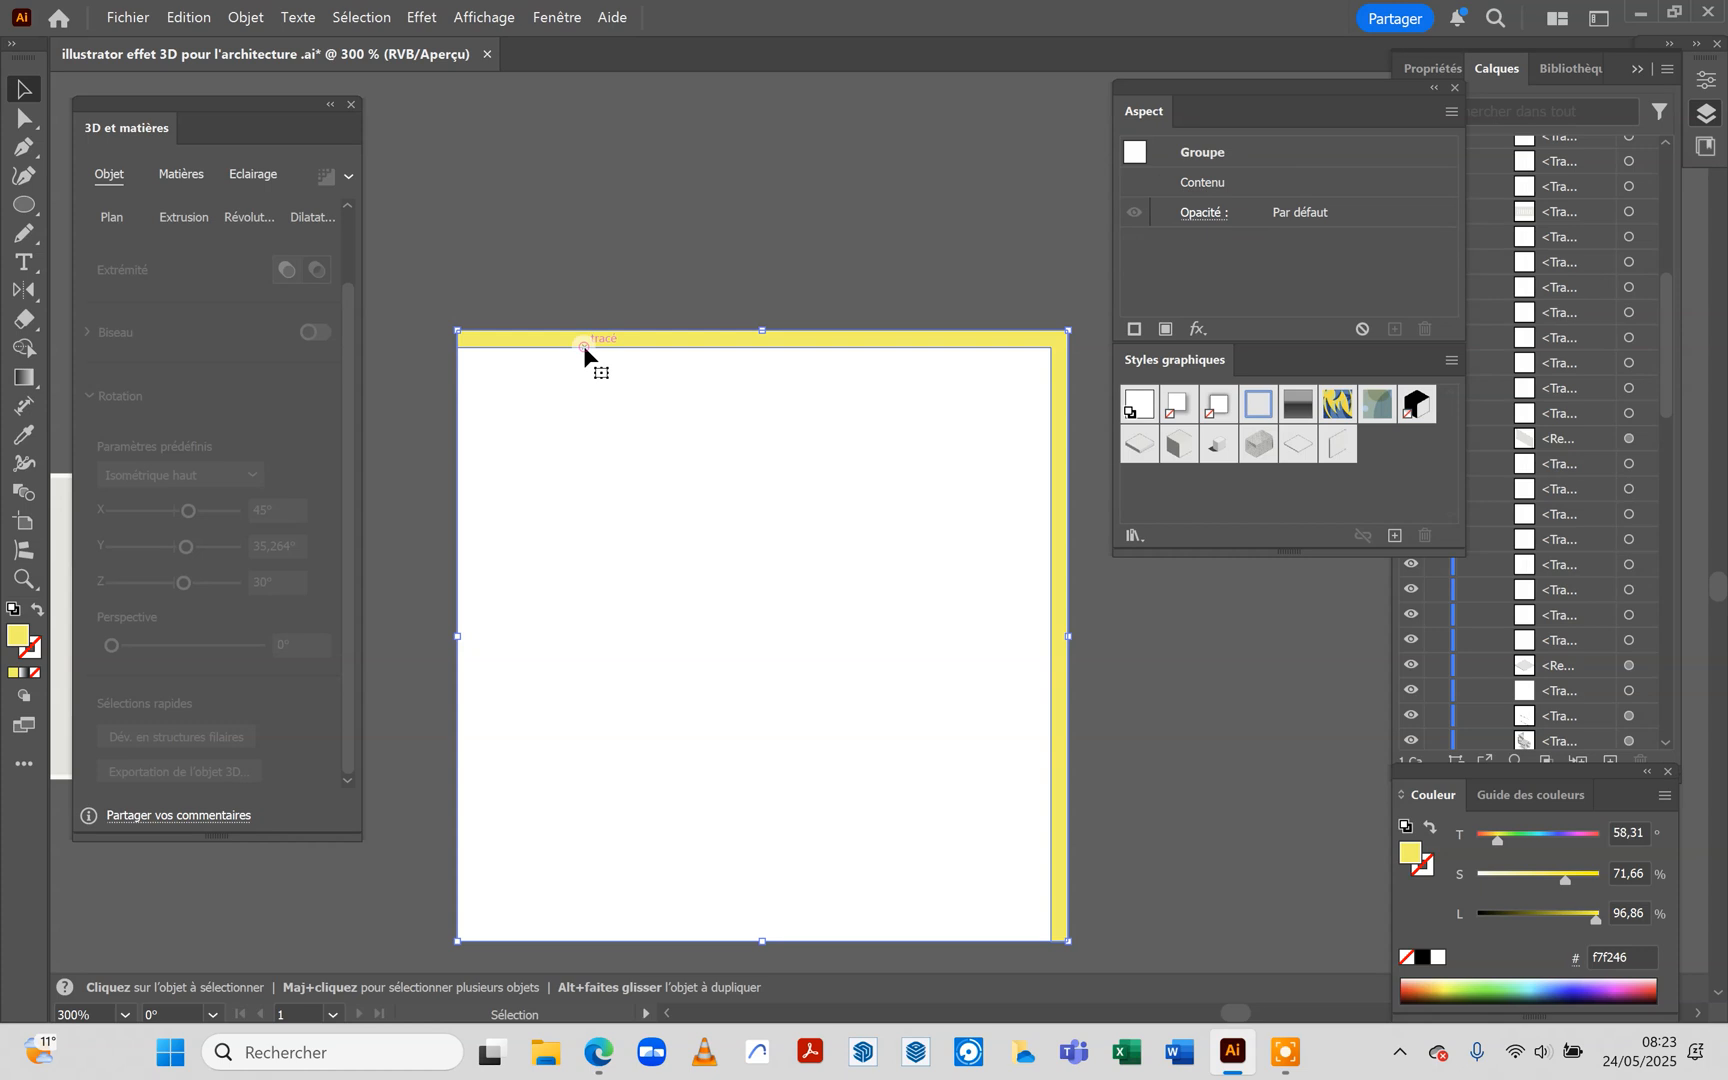
pyautogui.click(505, 242)
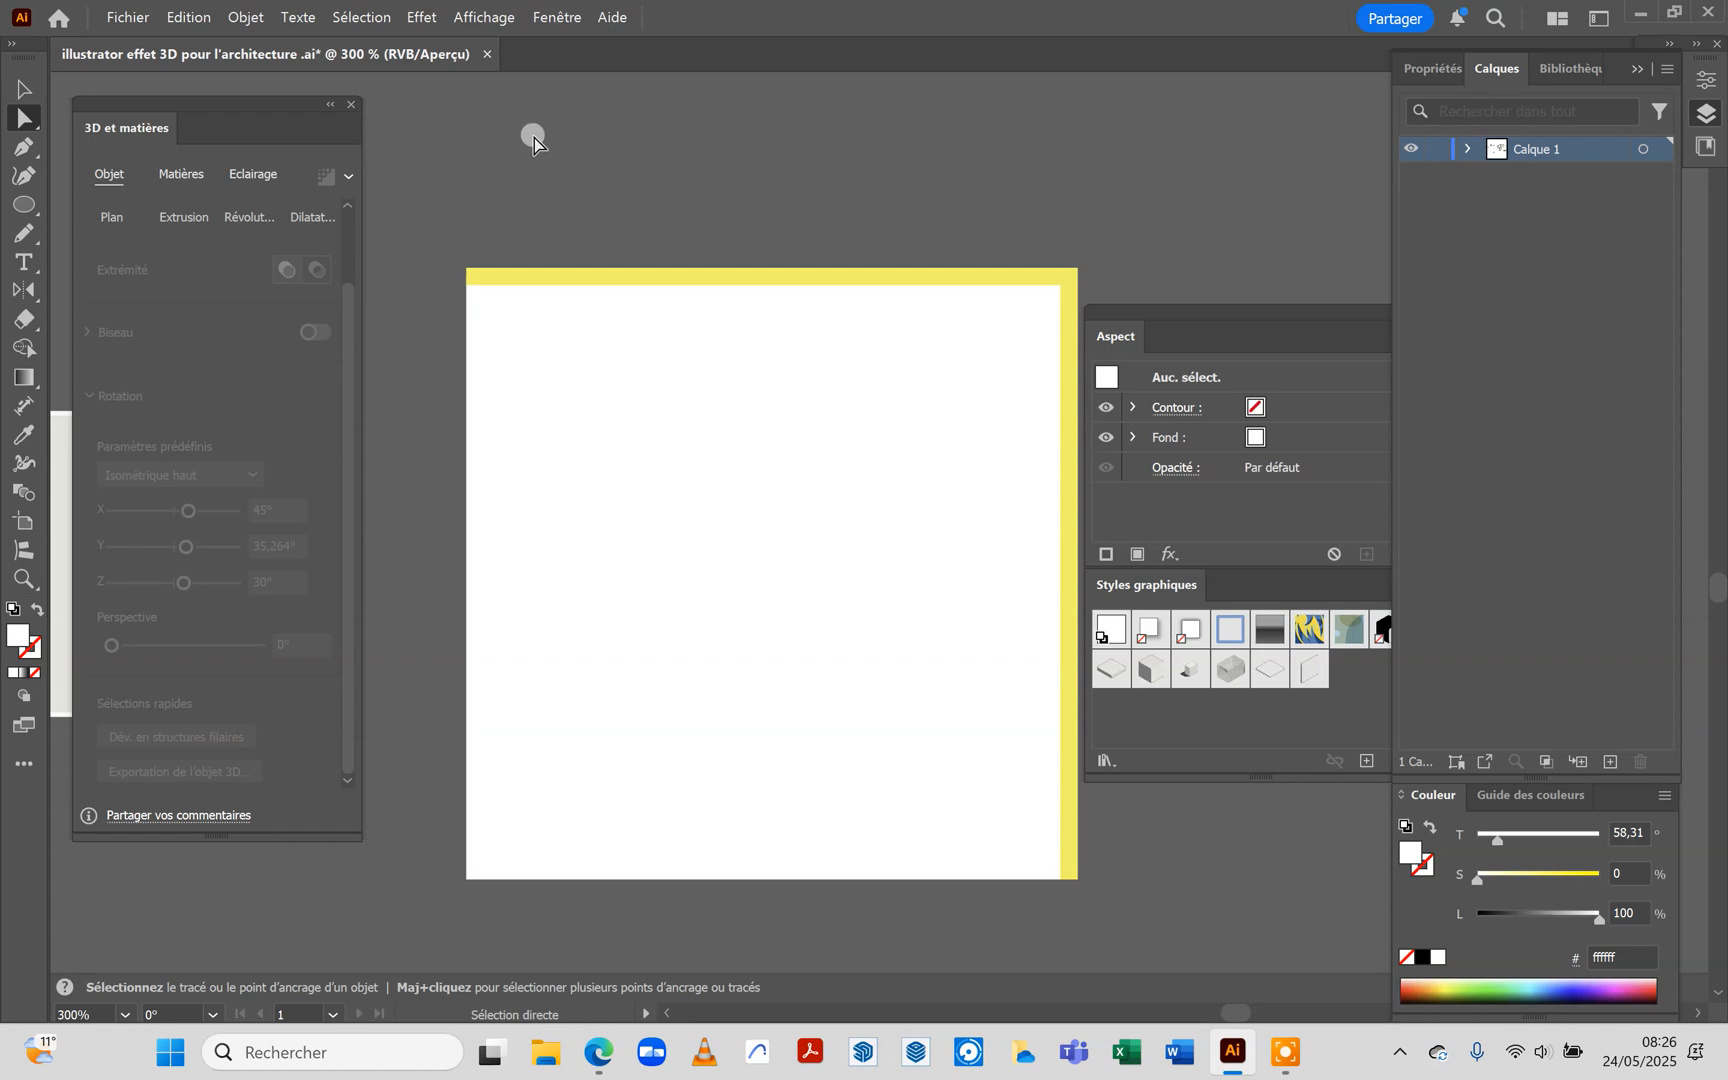
# Create two new layers above Calque 1 and name them dalle and mur
pyautogui.click(1648, 309)
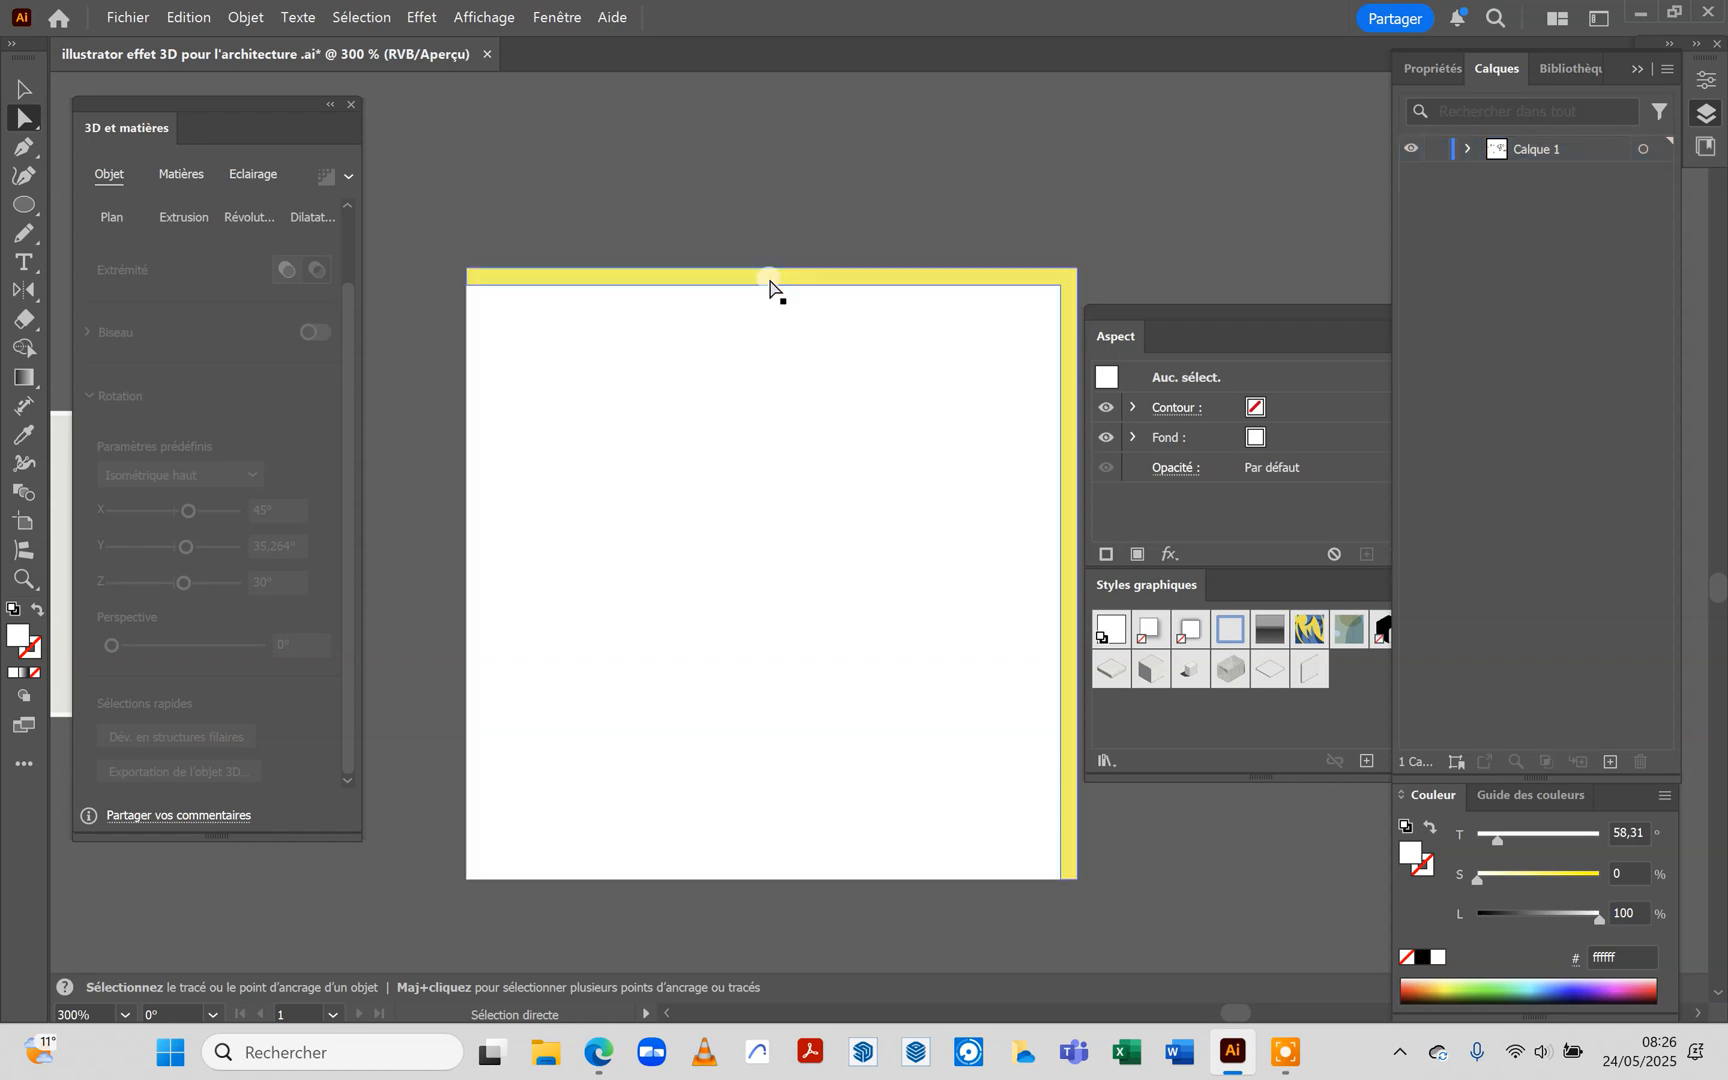
pyautogui.click(1611, 761)
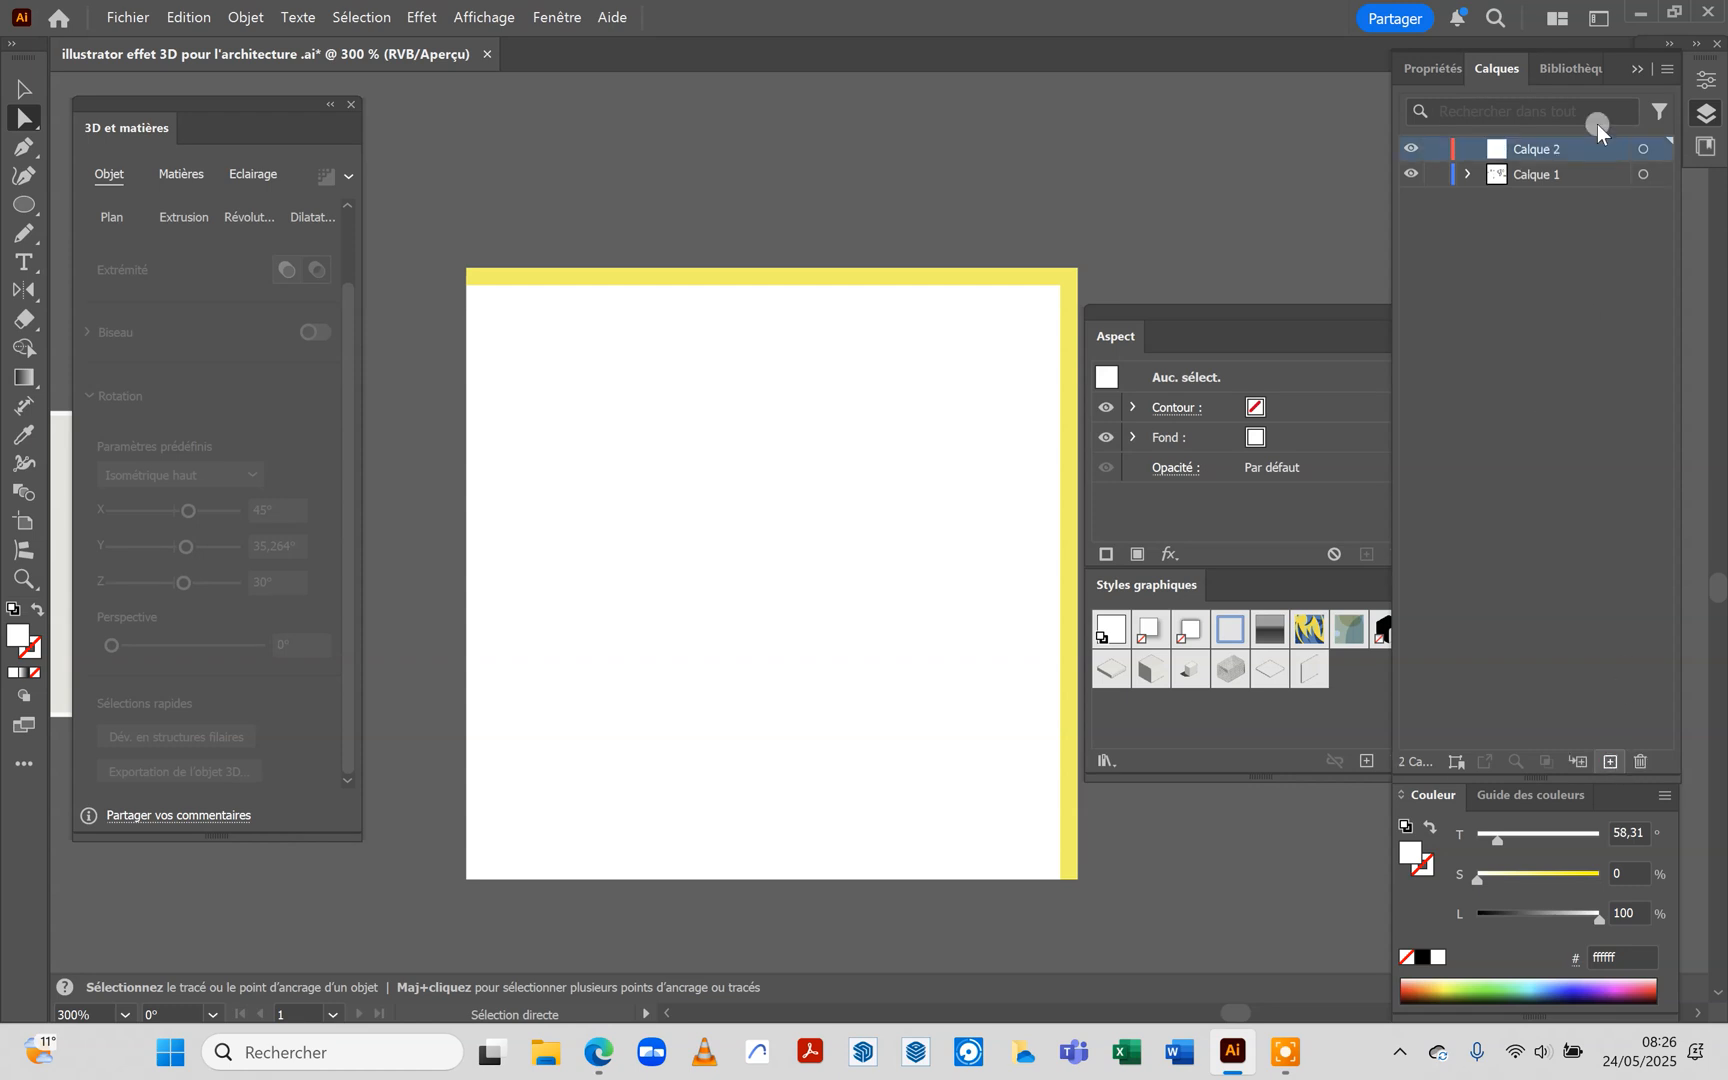
pyautogui.doubleClick(1542, 148)
pyautogui.write('dalle')
pyautogui.press('Return')
pyautogui.click(1608, 760)
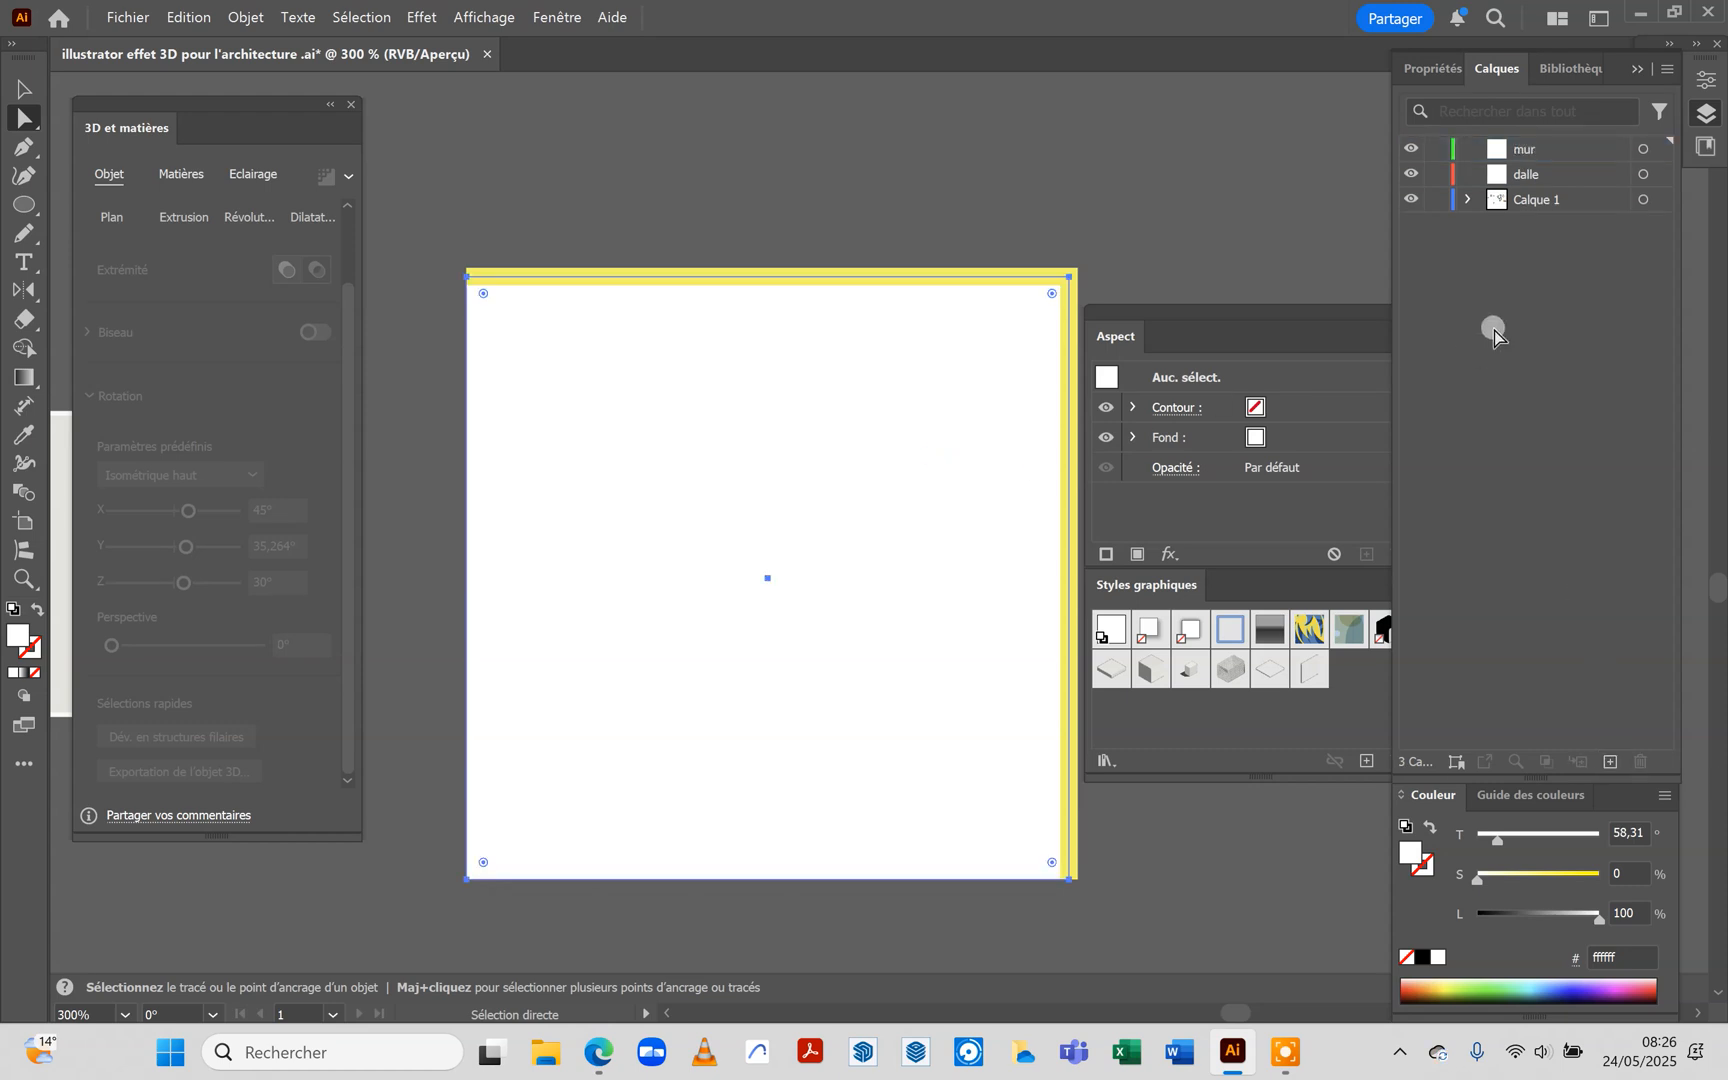
# Move the white square from Calque 1 to the dalle layer and lock that layer
pyautogui.click(1662, 197)
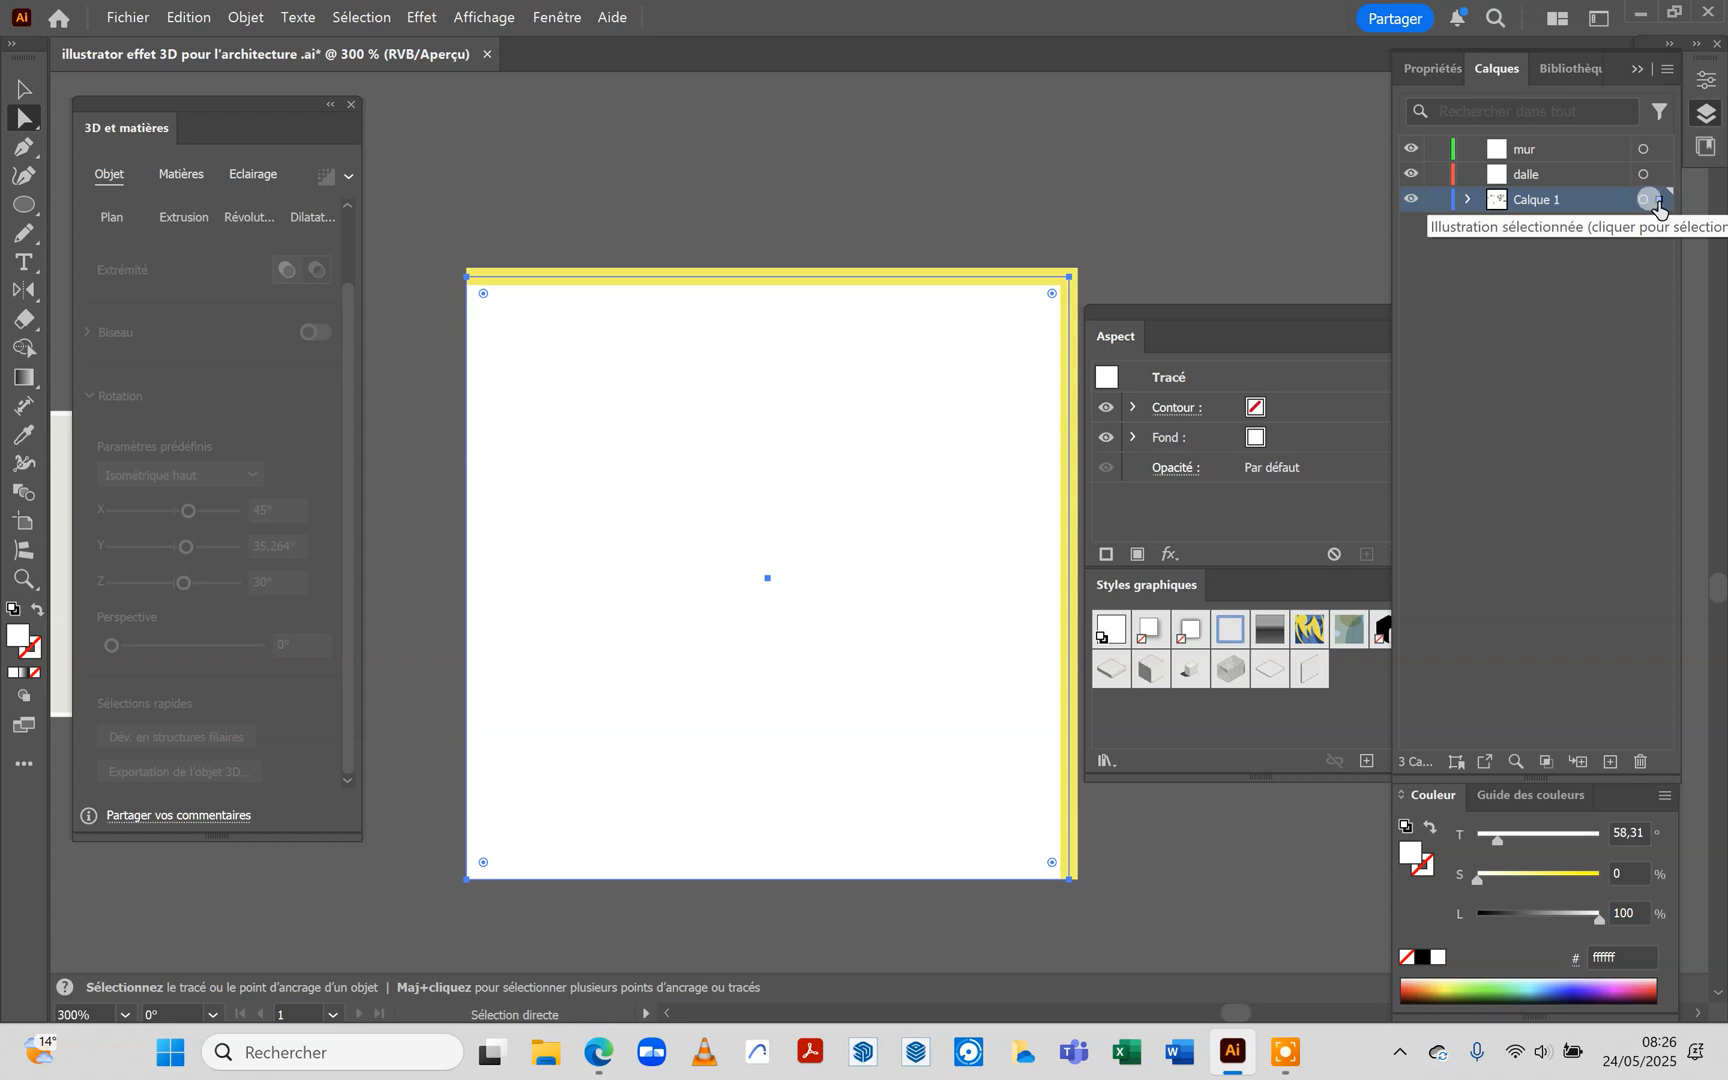
pyautogui.moveTo(1658, 205); pyautogui.dragTo(1656, 186)
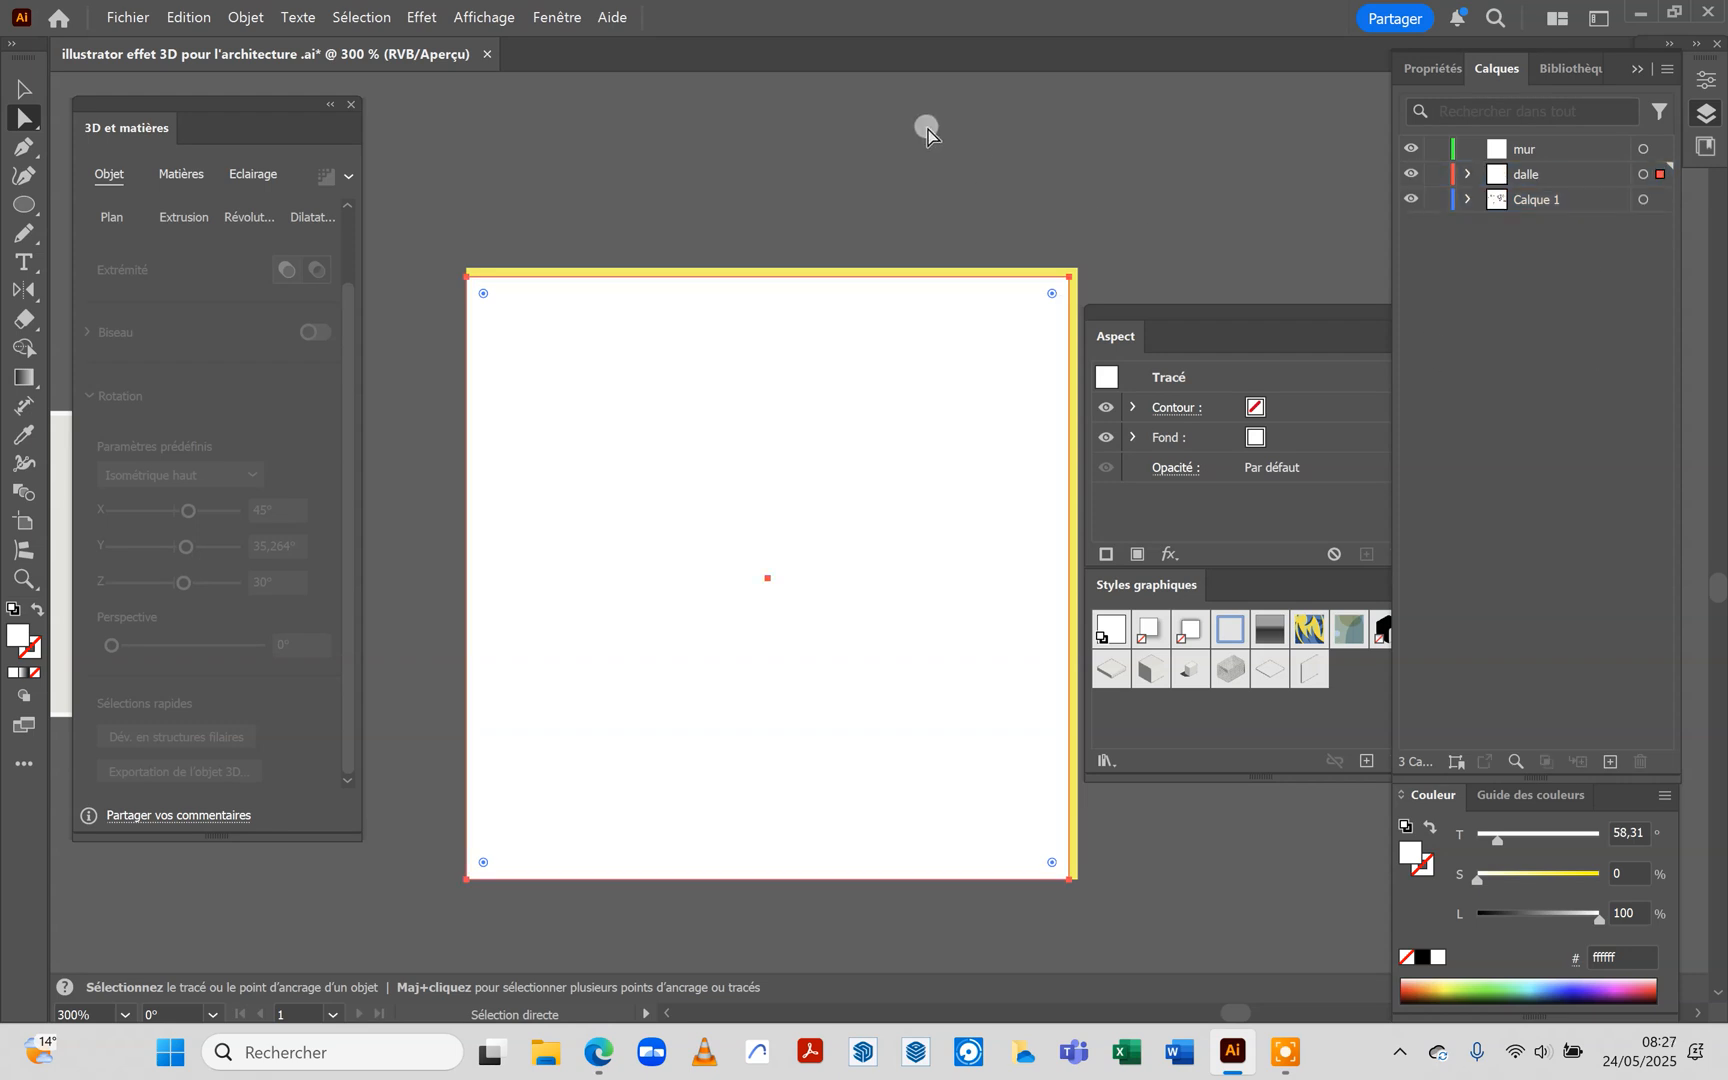
pyautogui.click(1095, 282)
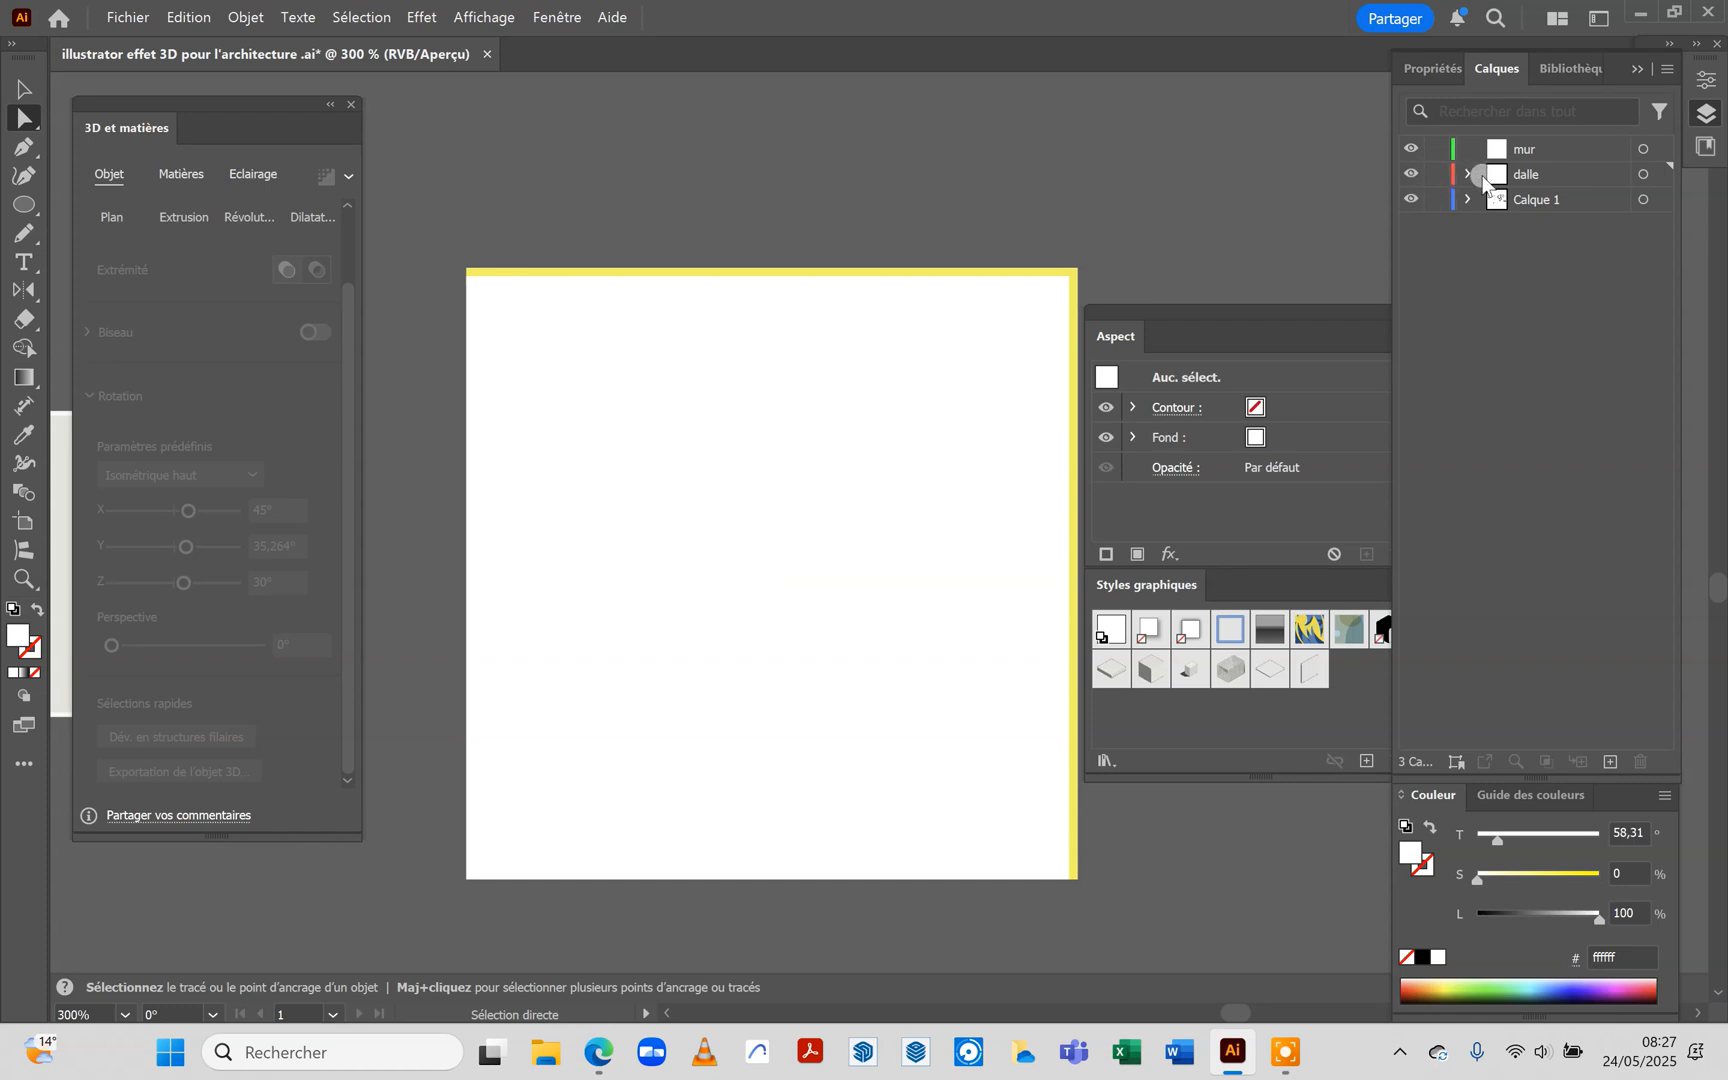
pyautogui.click(1437, 174)
# Move the yellow L-shaped wall from Calque 1 to the mur layer and unlock the dalle layer
pyautogui.click(991, 268)
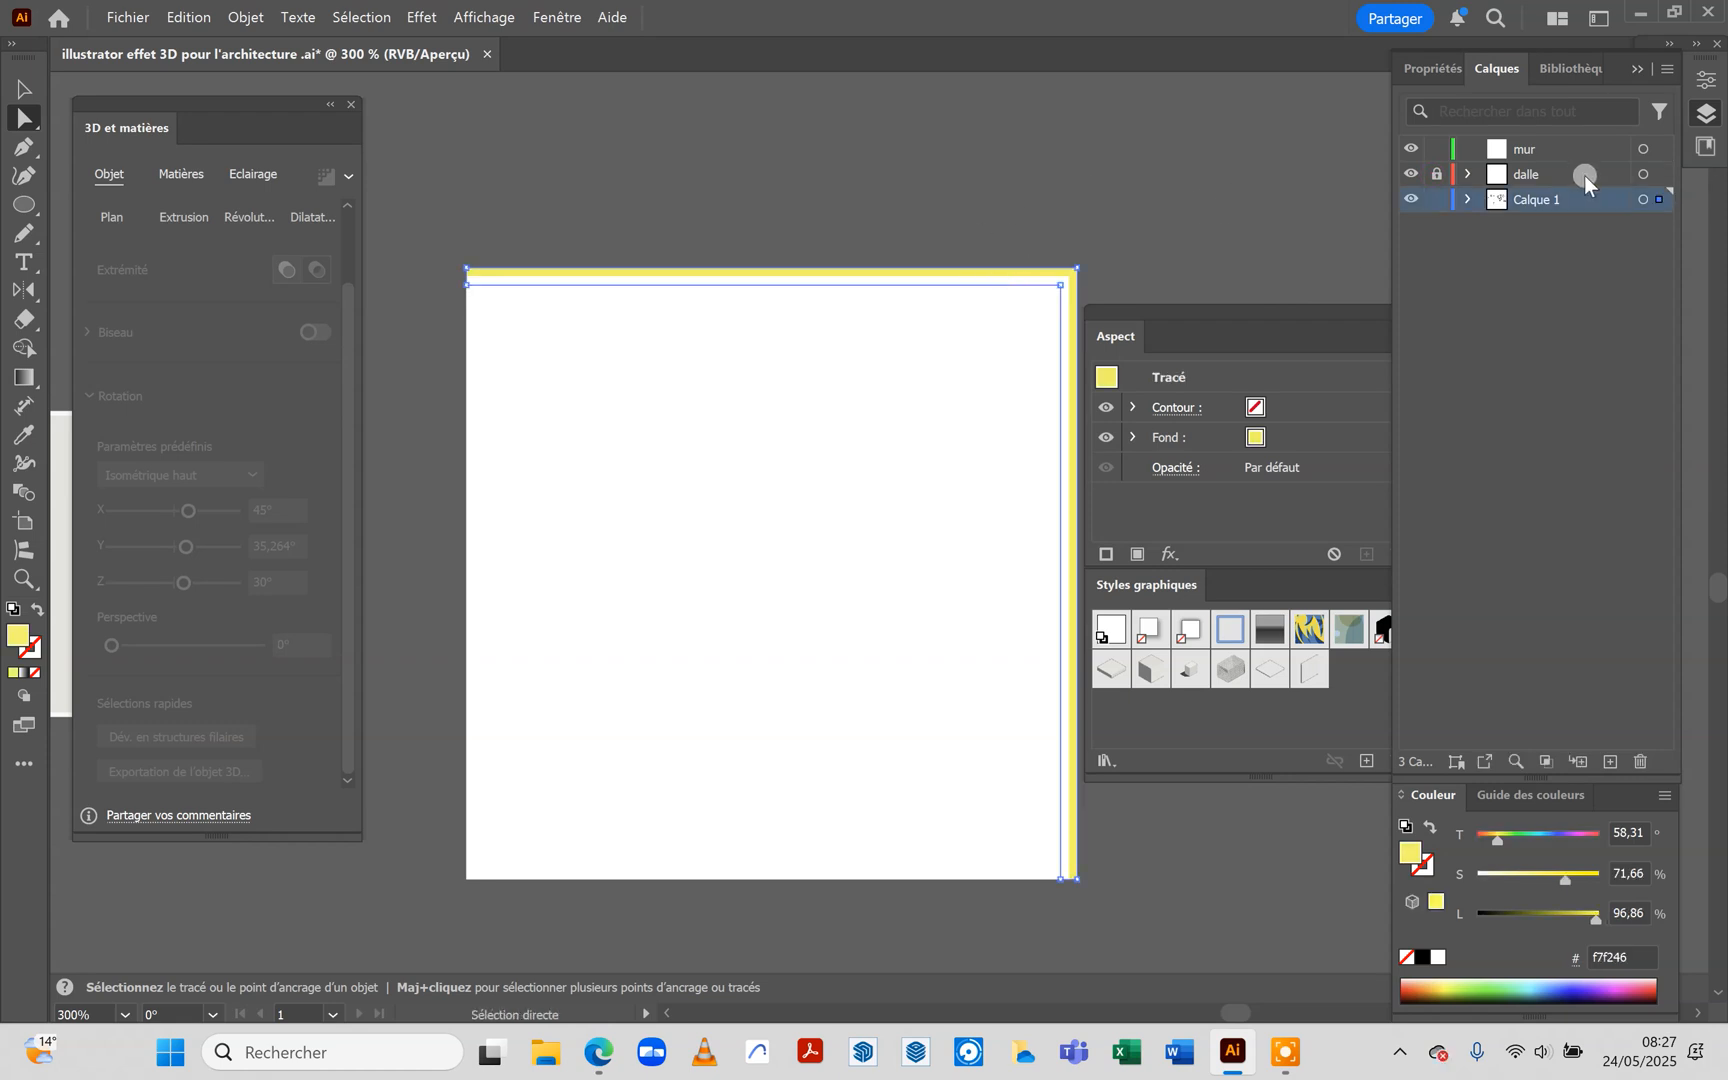
pyautogui.click(1645, 150)
pyautogui.click(1045, 205)
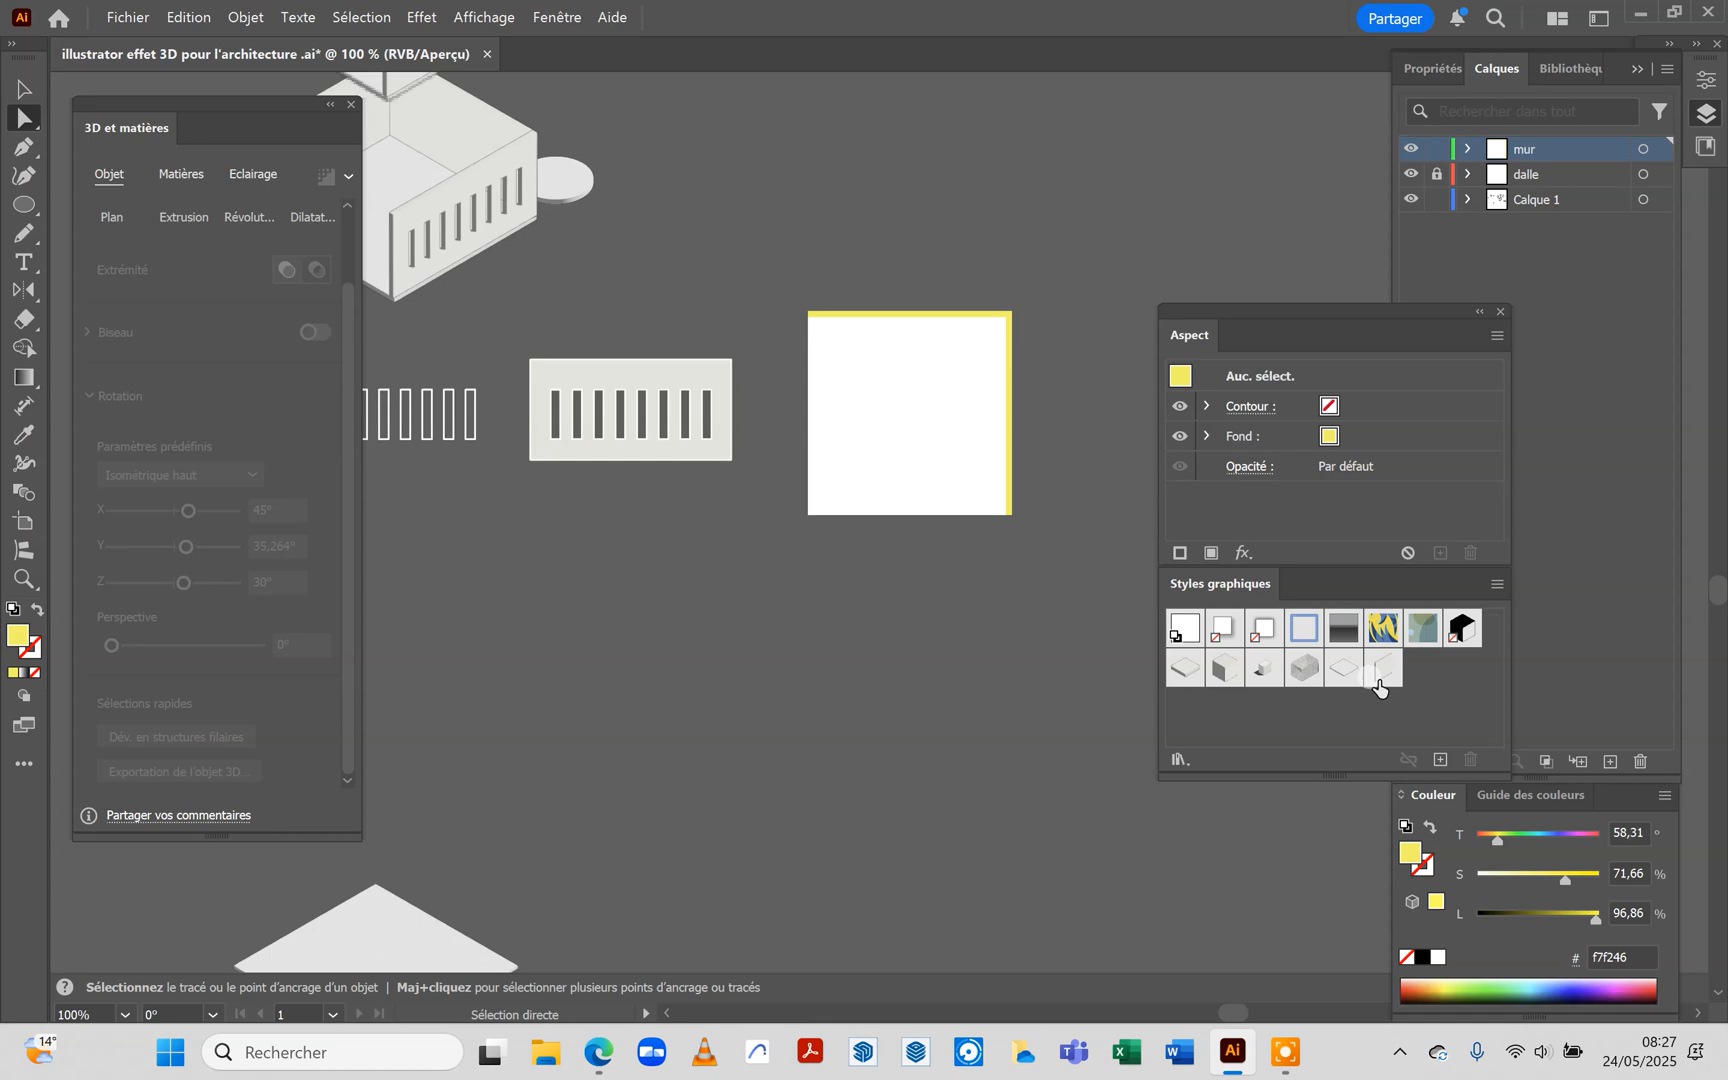
pyautogui.click(968, 595)
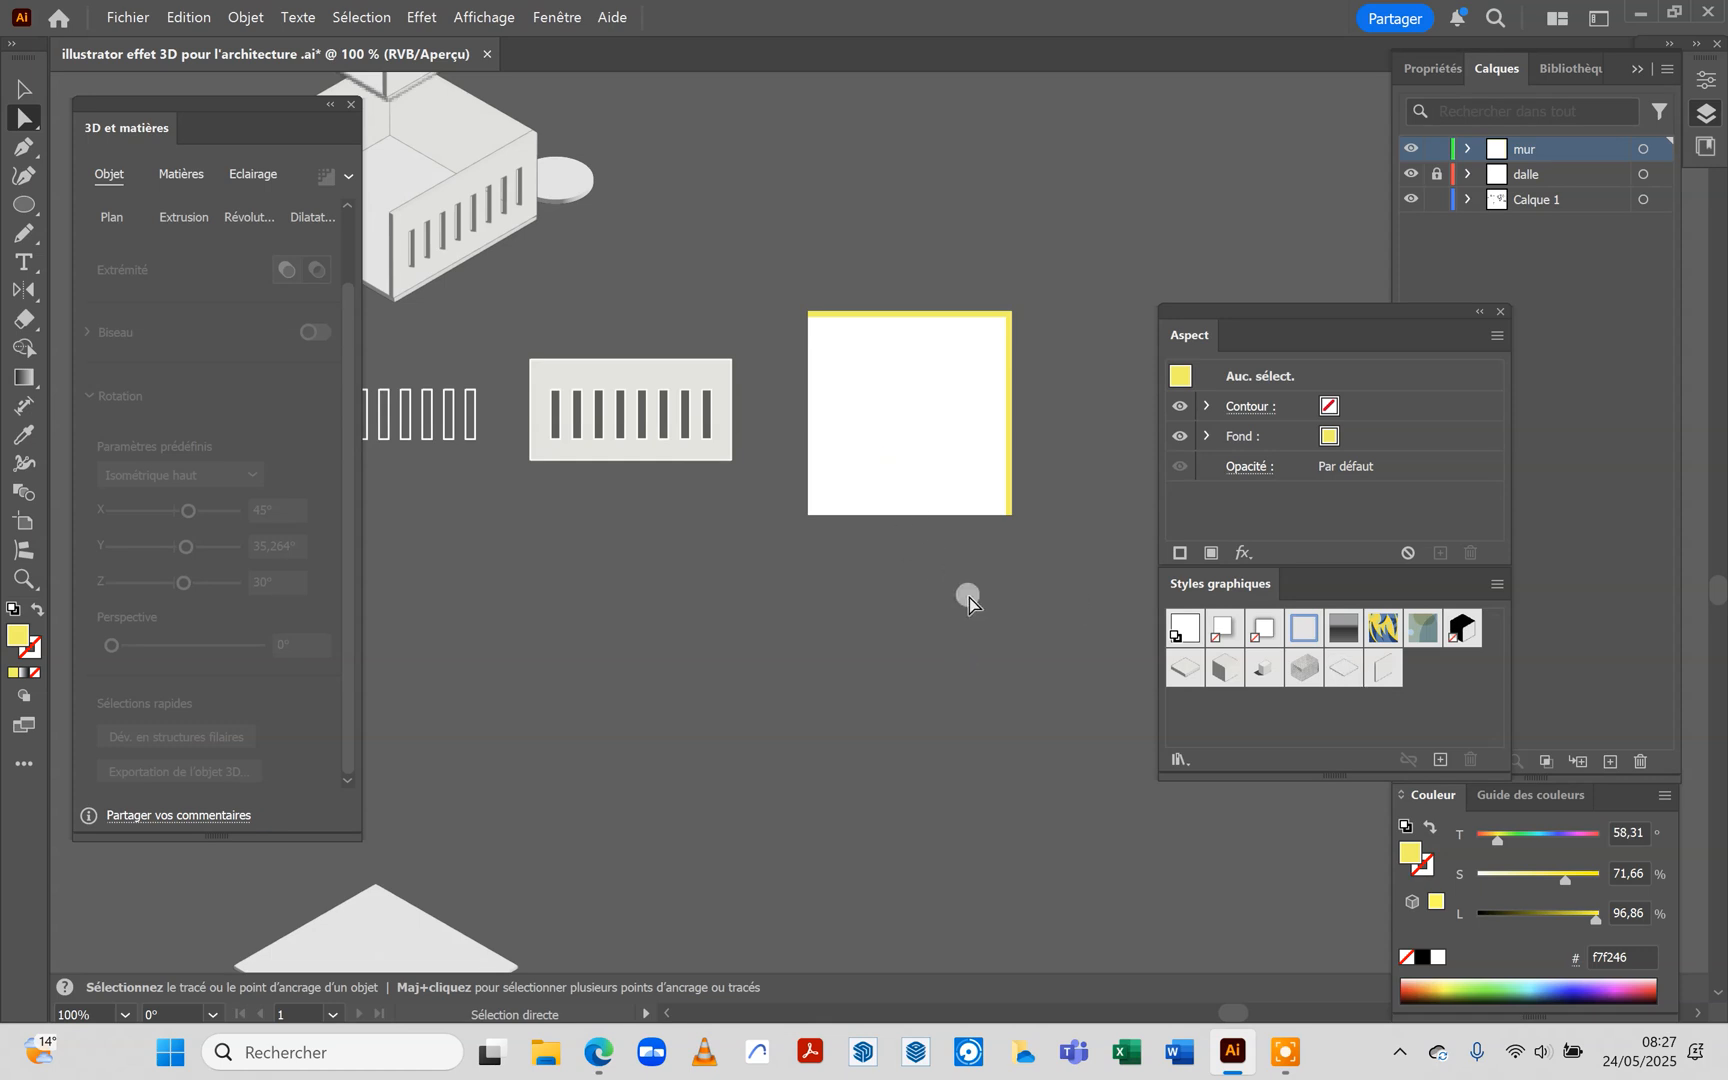
pyautogui.click(1437, 174)
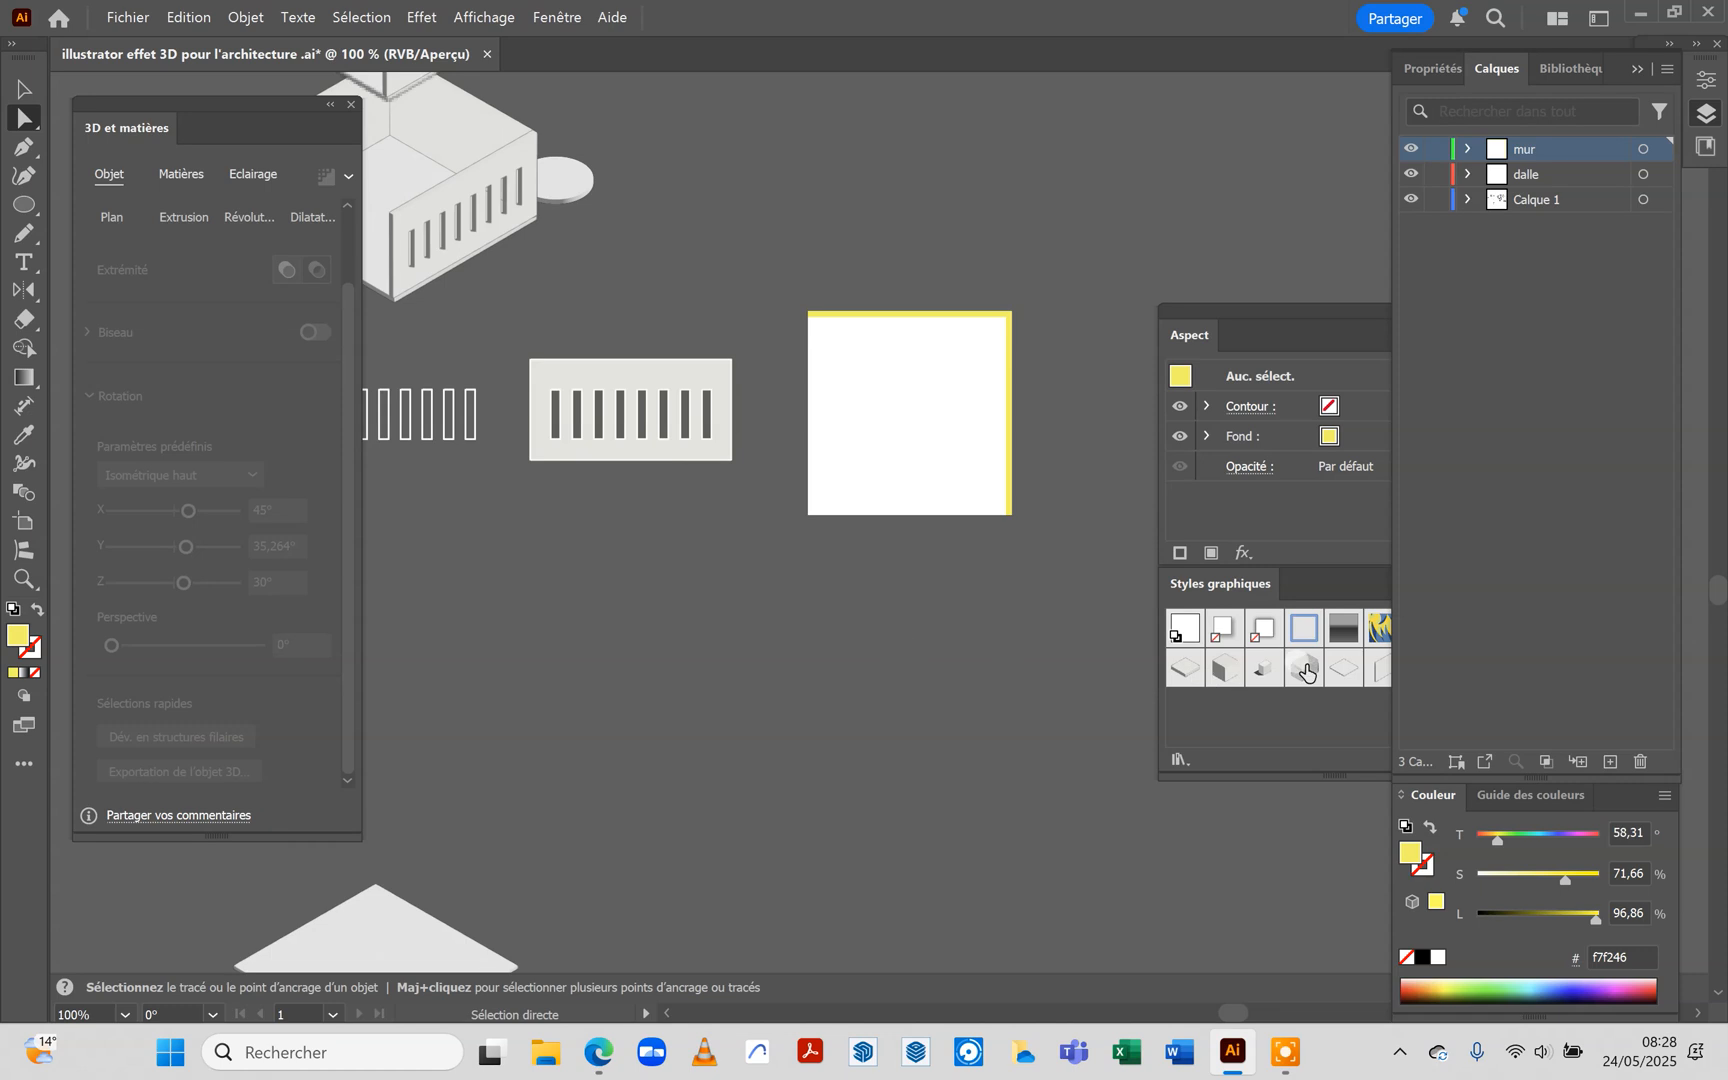
# Apply Style graphique 6 to the white slab and to the yellow L-shaped wall
pyautogui.click(1192, 583)
pyautogui.click(934, 396)
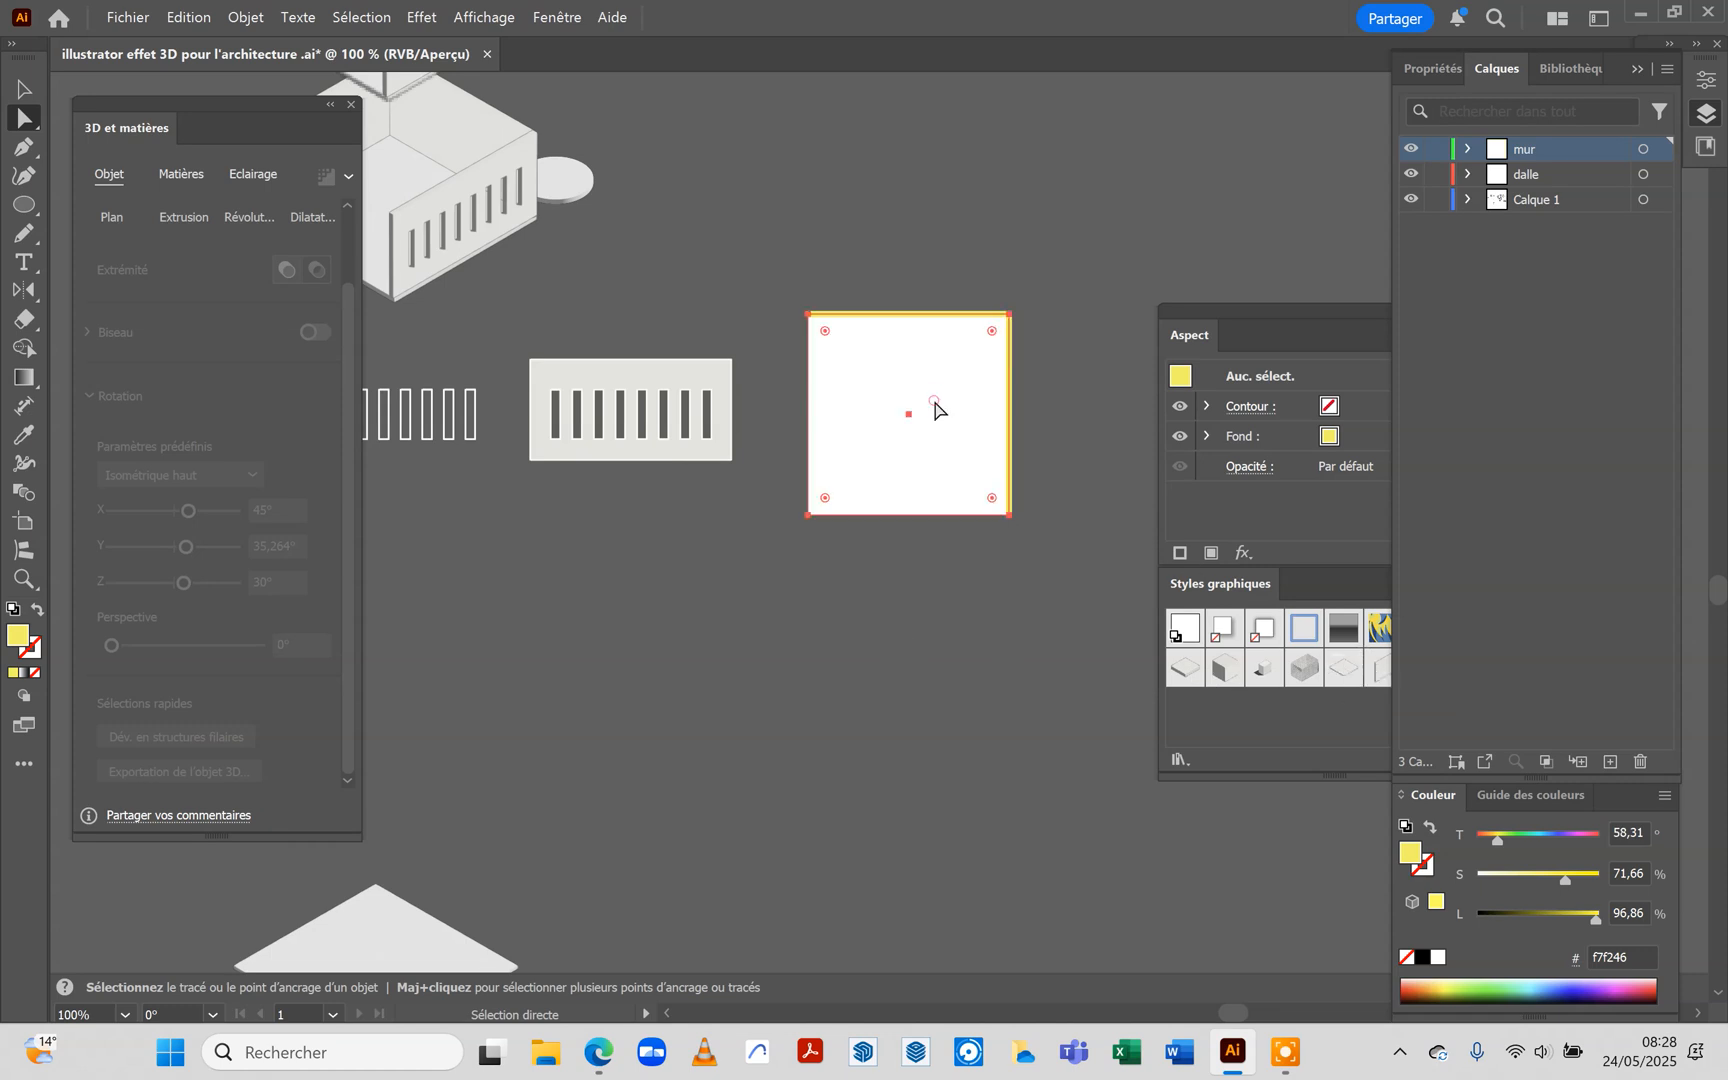
pyautogui.click(1350, 665)
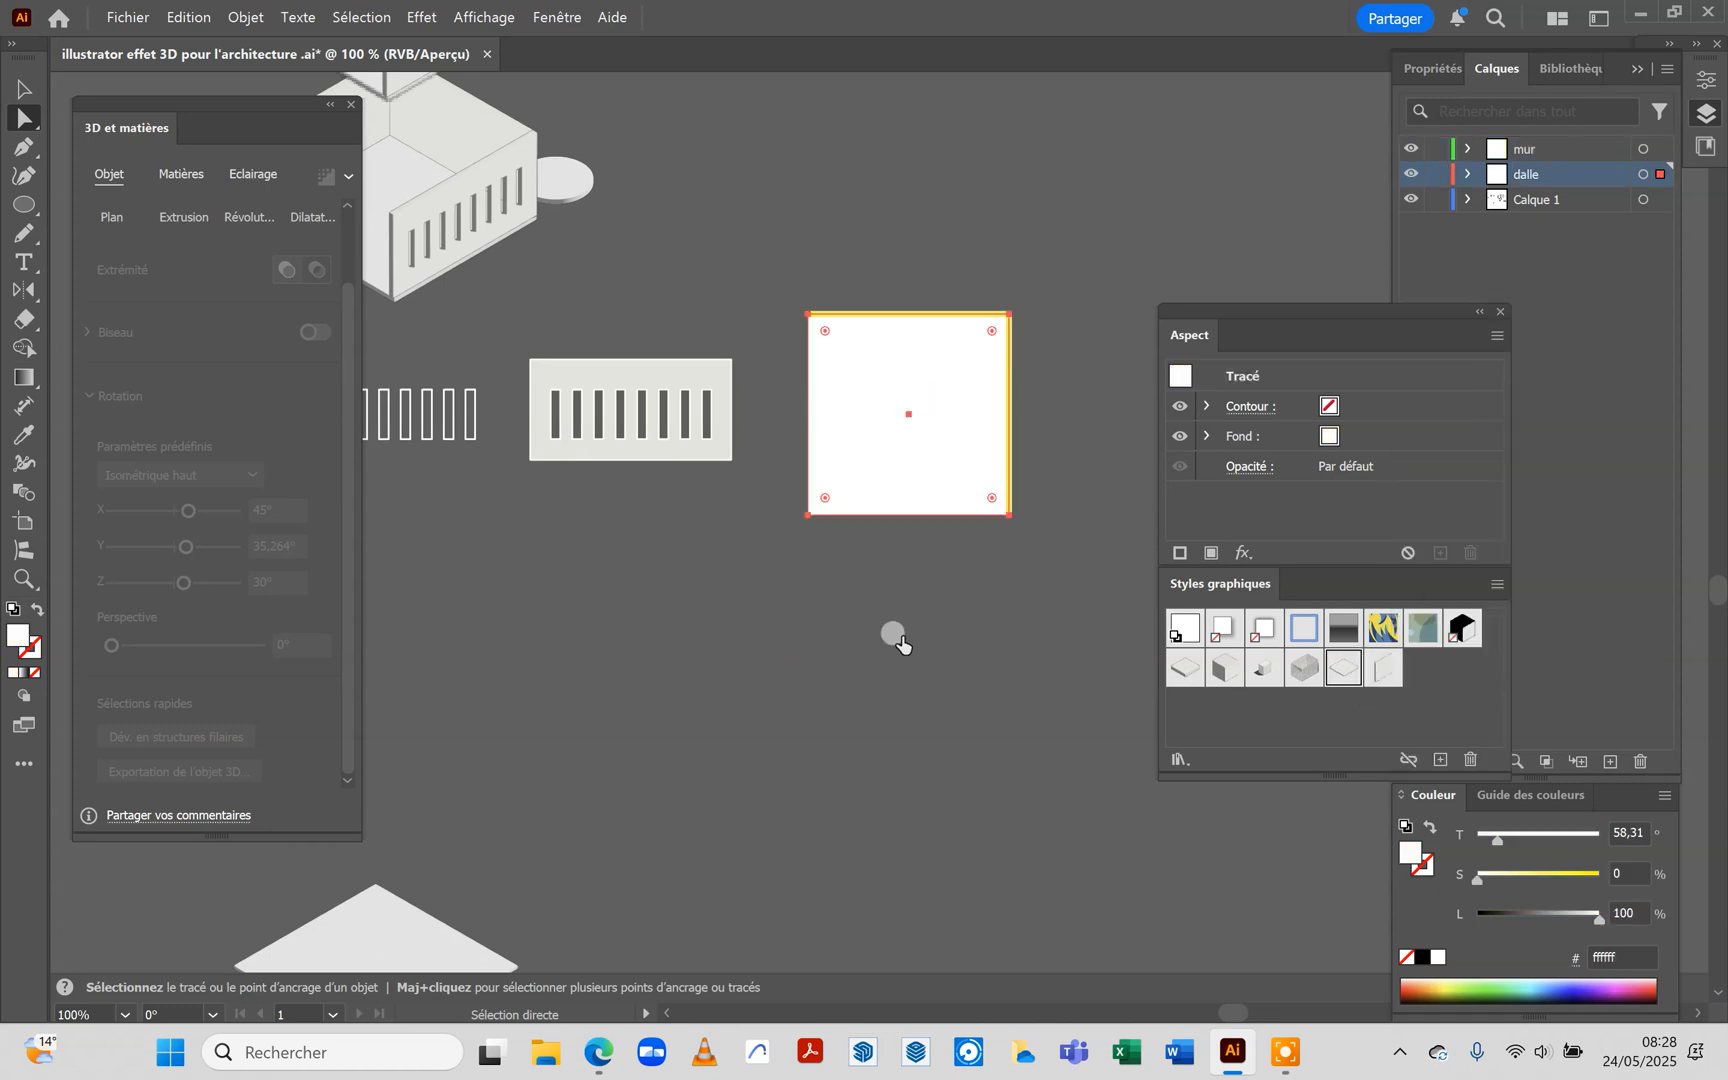
pyautogui.click(903, 638)
pyautogui.click(908, 316)
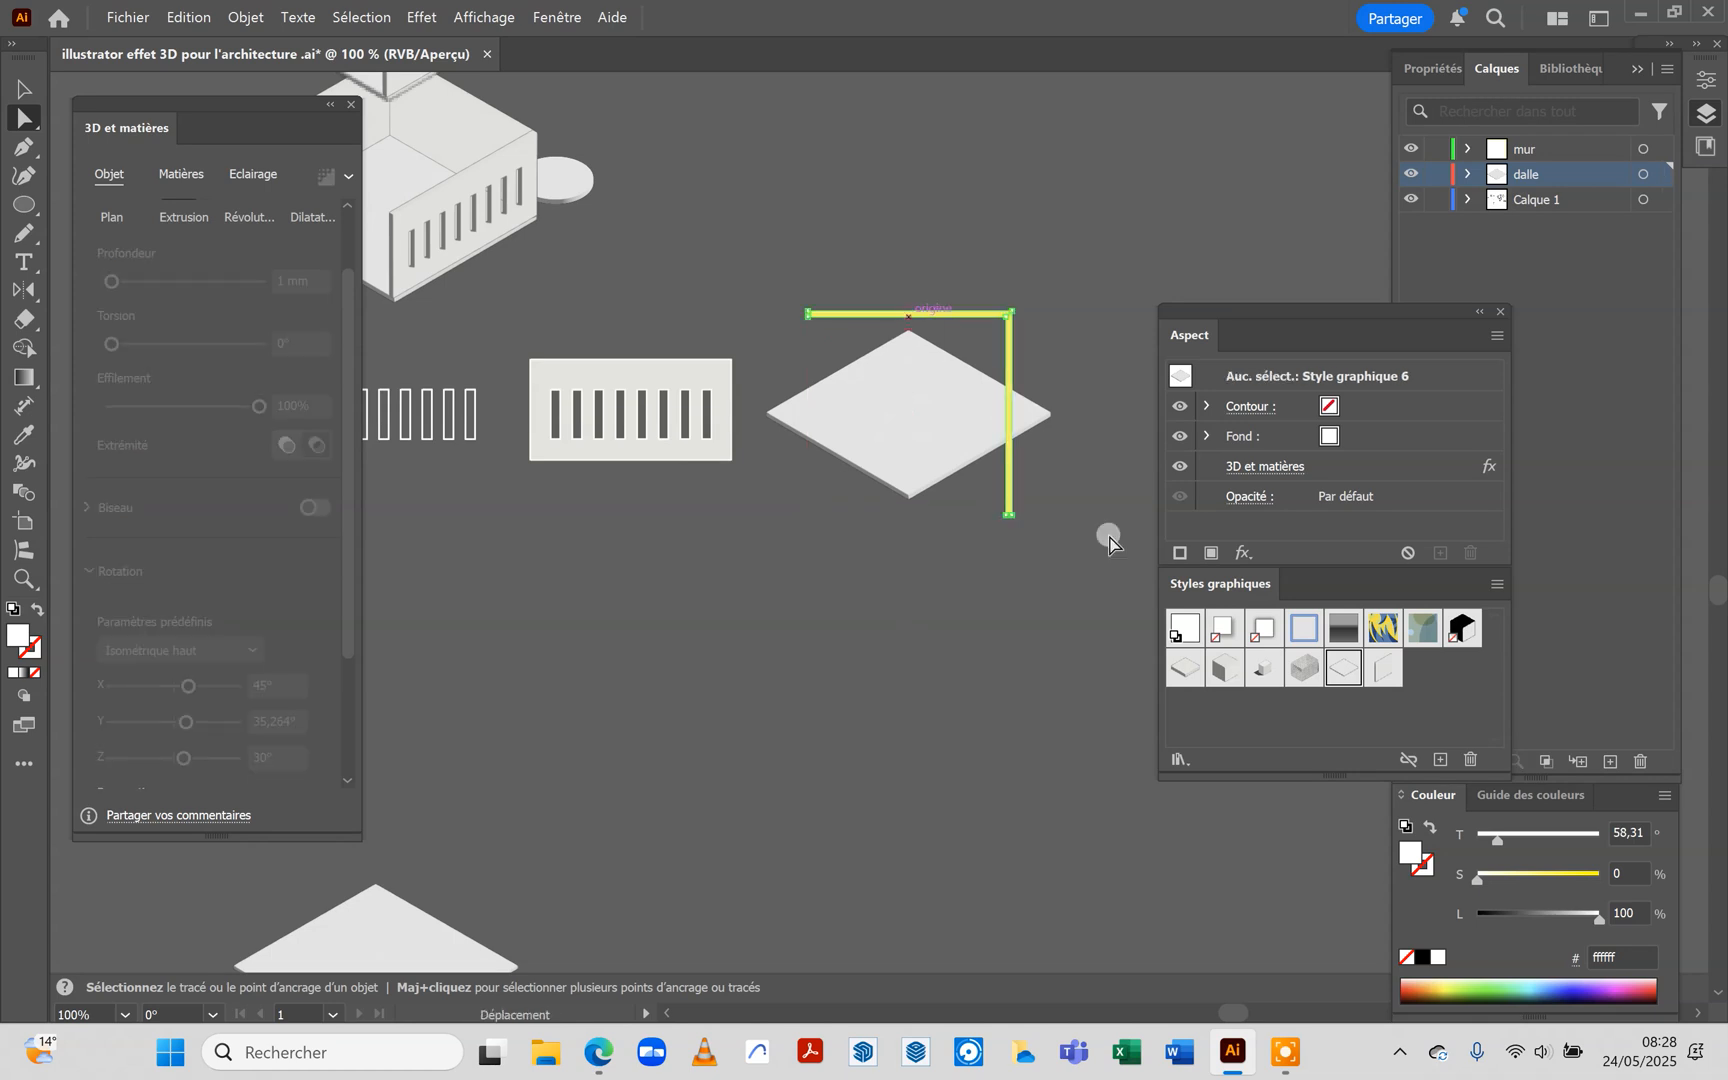
pyautogui.moveTo(1346, 673); pyautogui.dragTo(858, 690)
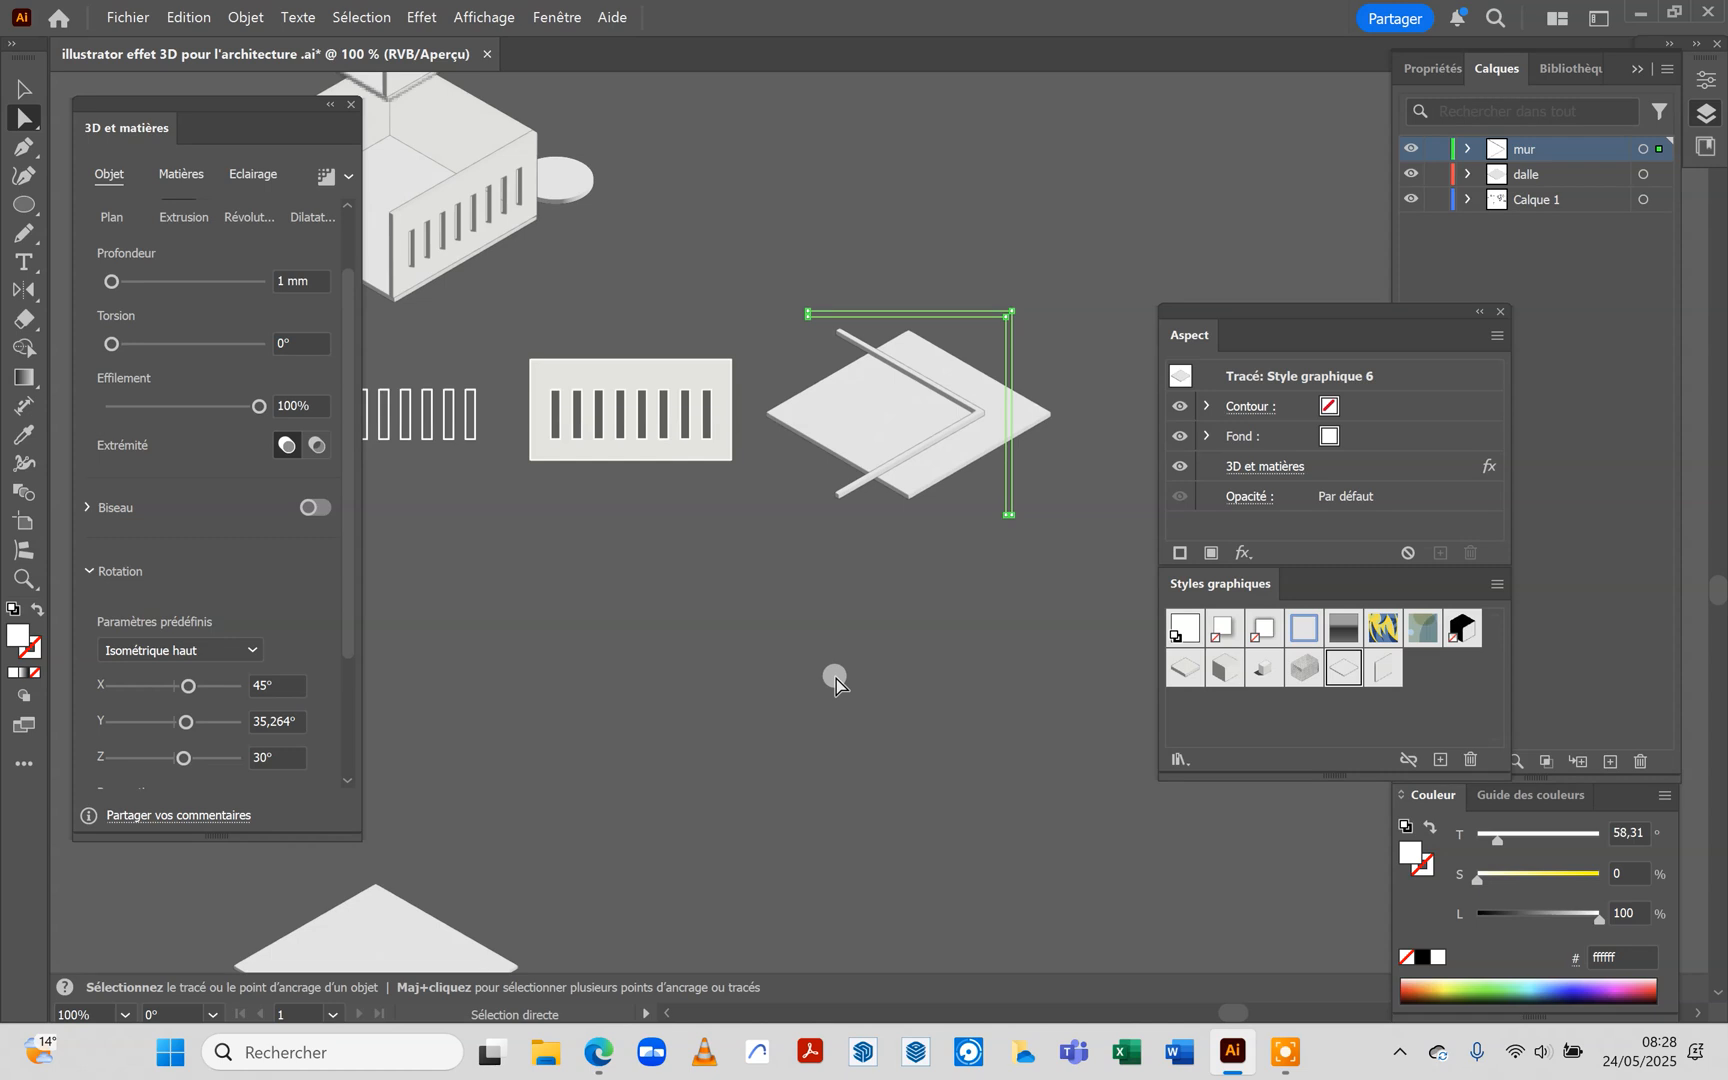
# Rotate the extruded wall a quarter turn counter-clockwise and move it onto the slab's two back edges
pyautogui.press('v')
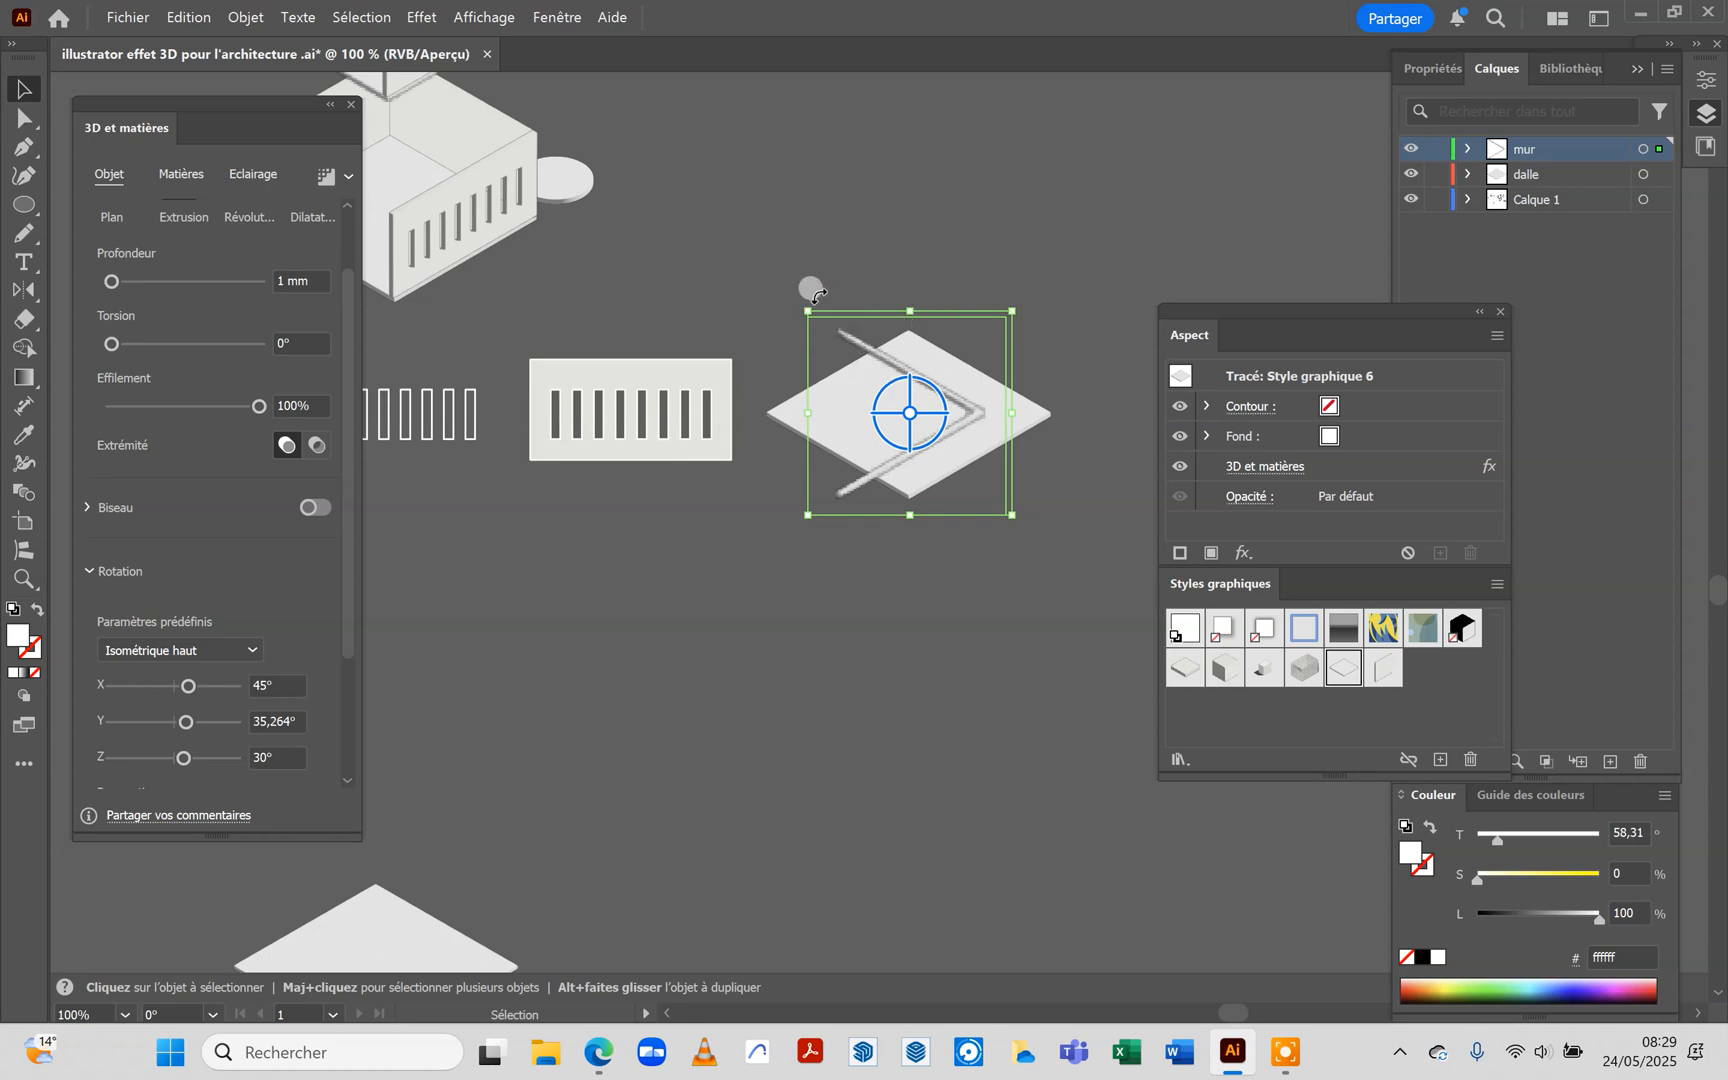
pyautogui.moveTo(812, 292); pyautogui.dragTo(842, 572)
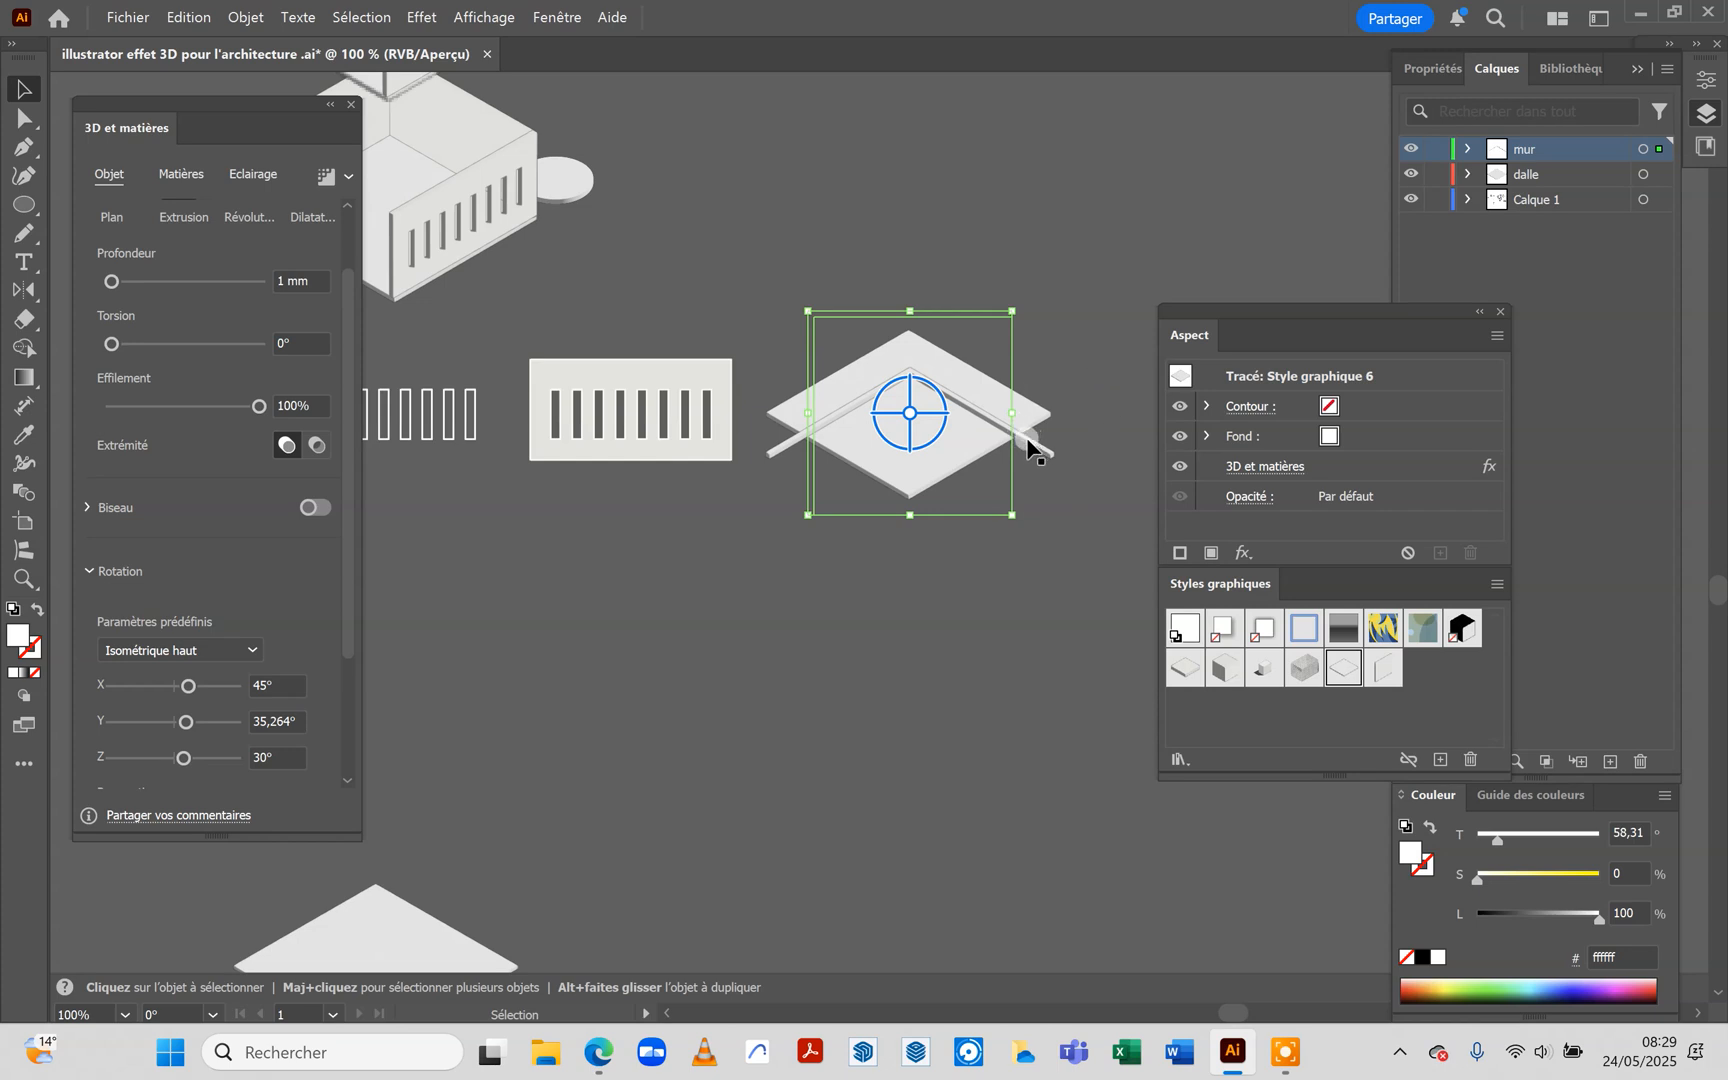
pyautogui.moveTo(1030, 445); pyautogui.dragTo(1018, 401)
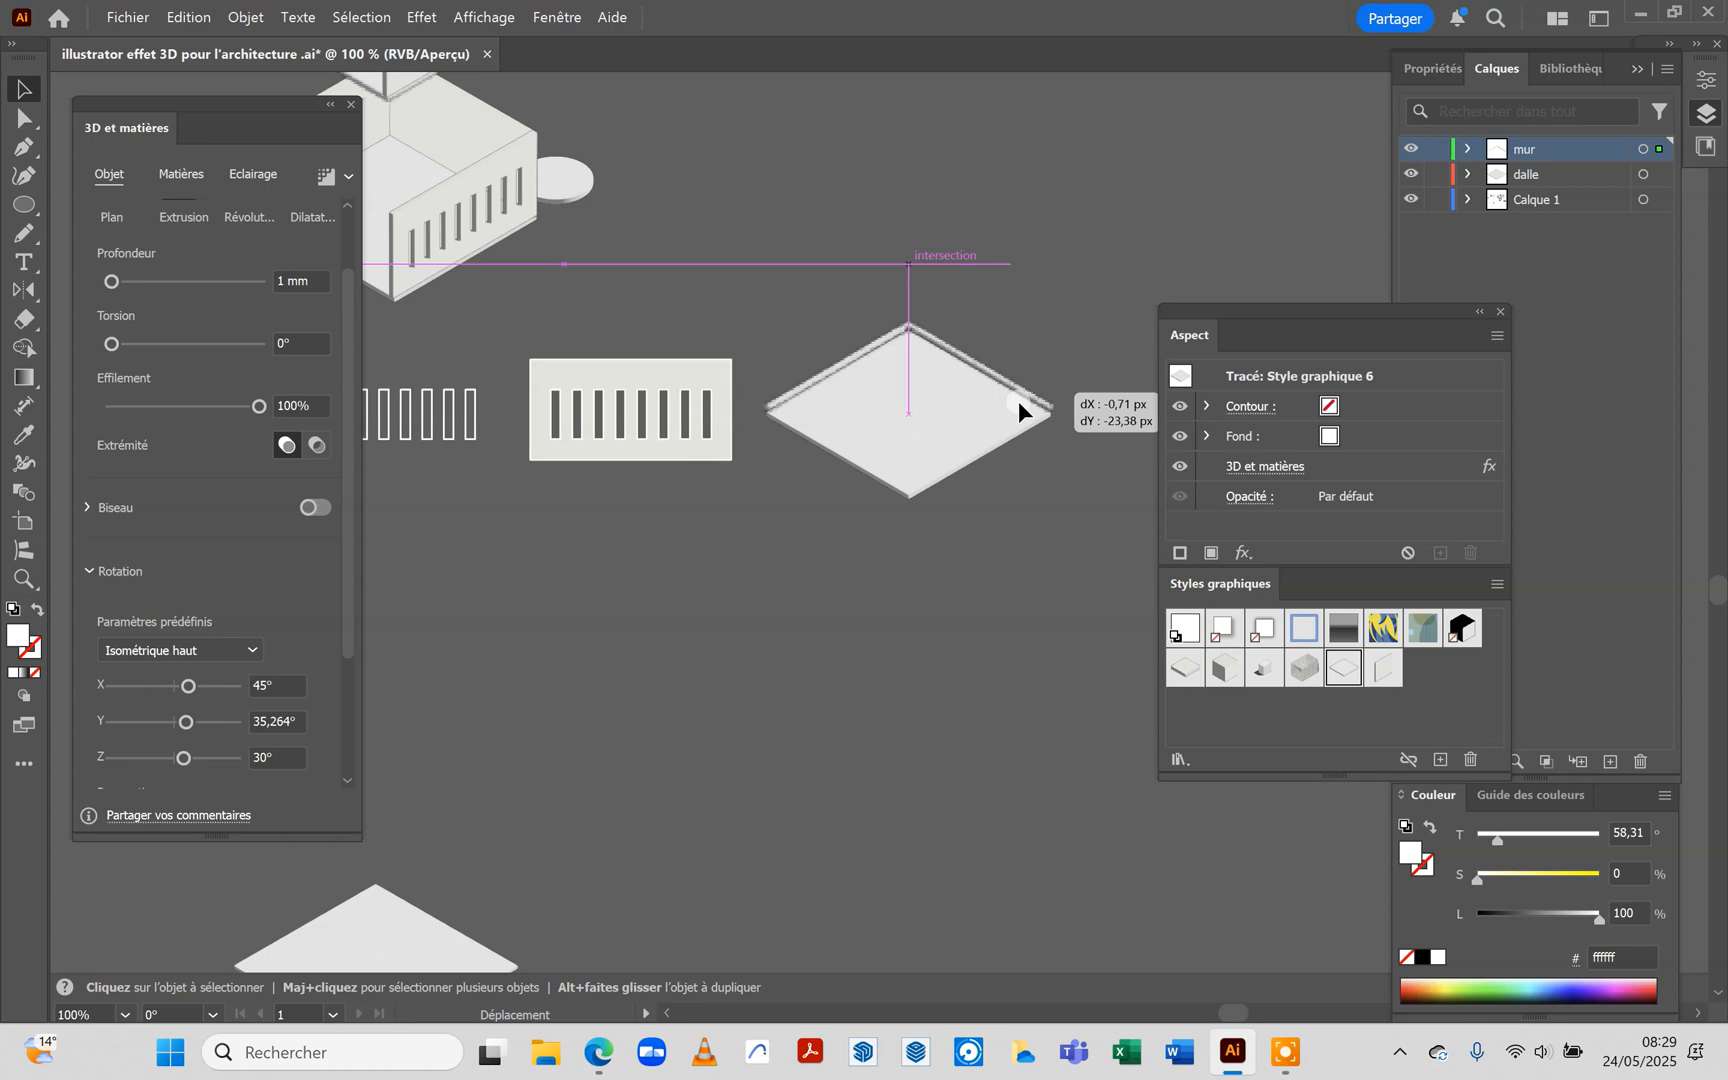
pyautogui.click(1069, 377)
# Raise the L-shaped wall's extrusion depth to 20,1083 mm
pyautogui.scroll(3, 983, 355)
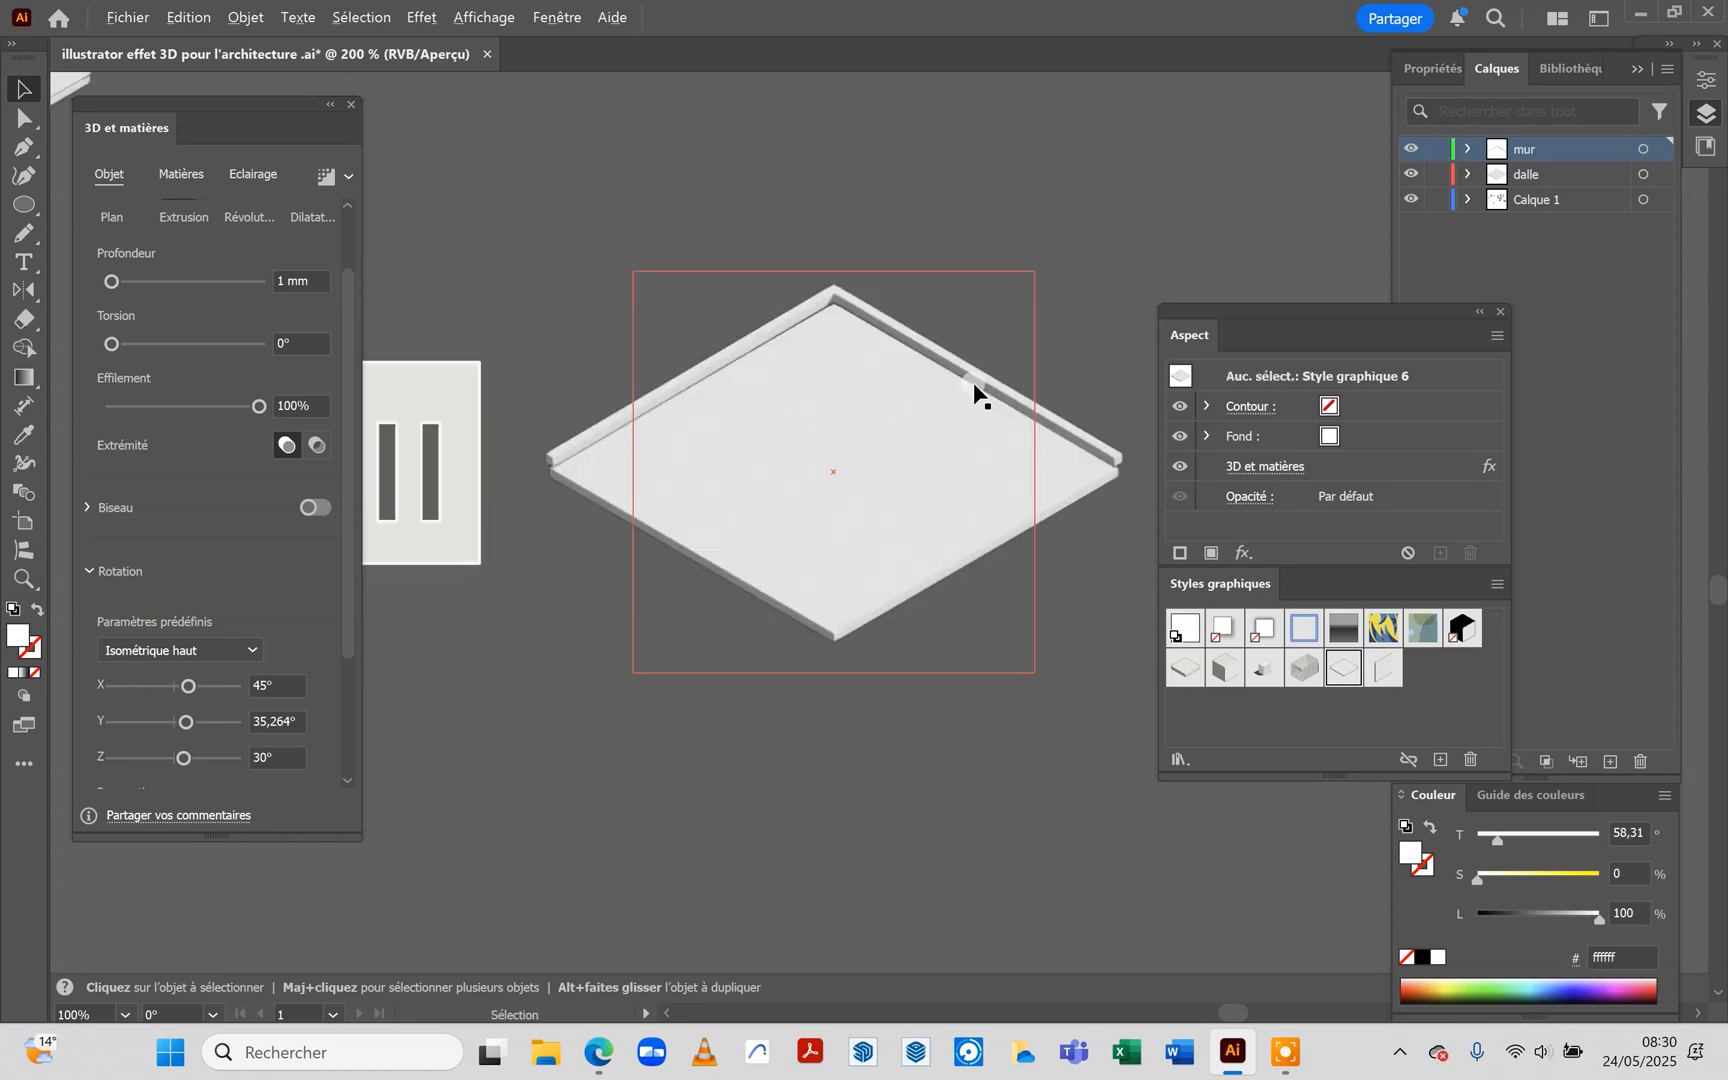
pyautogui.scroll(-2, 952, 432)
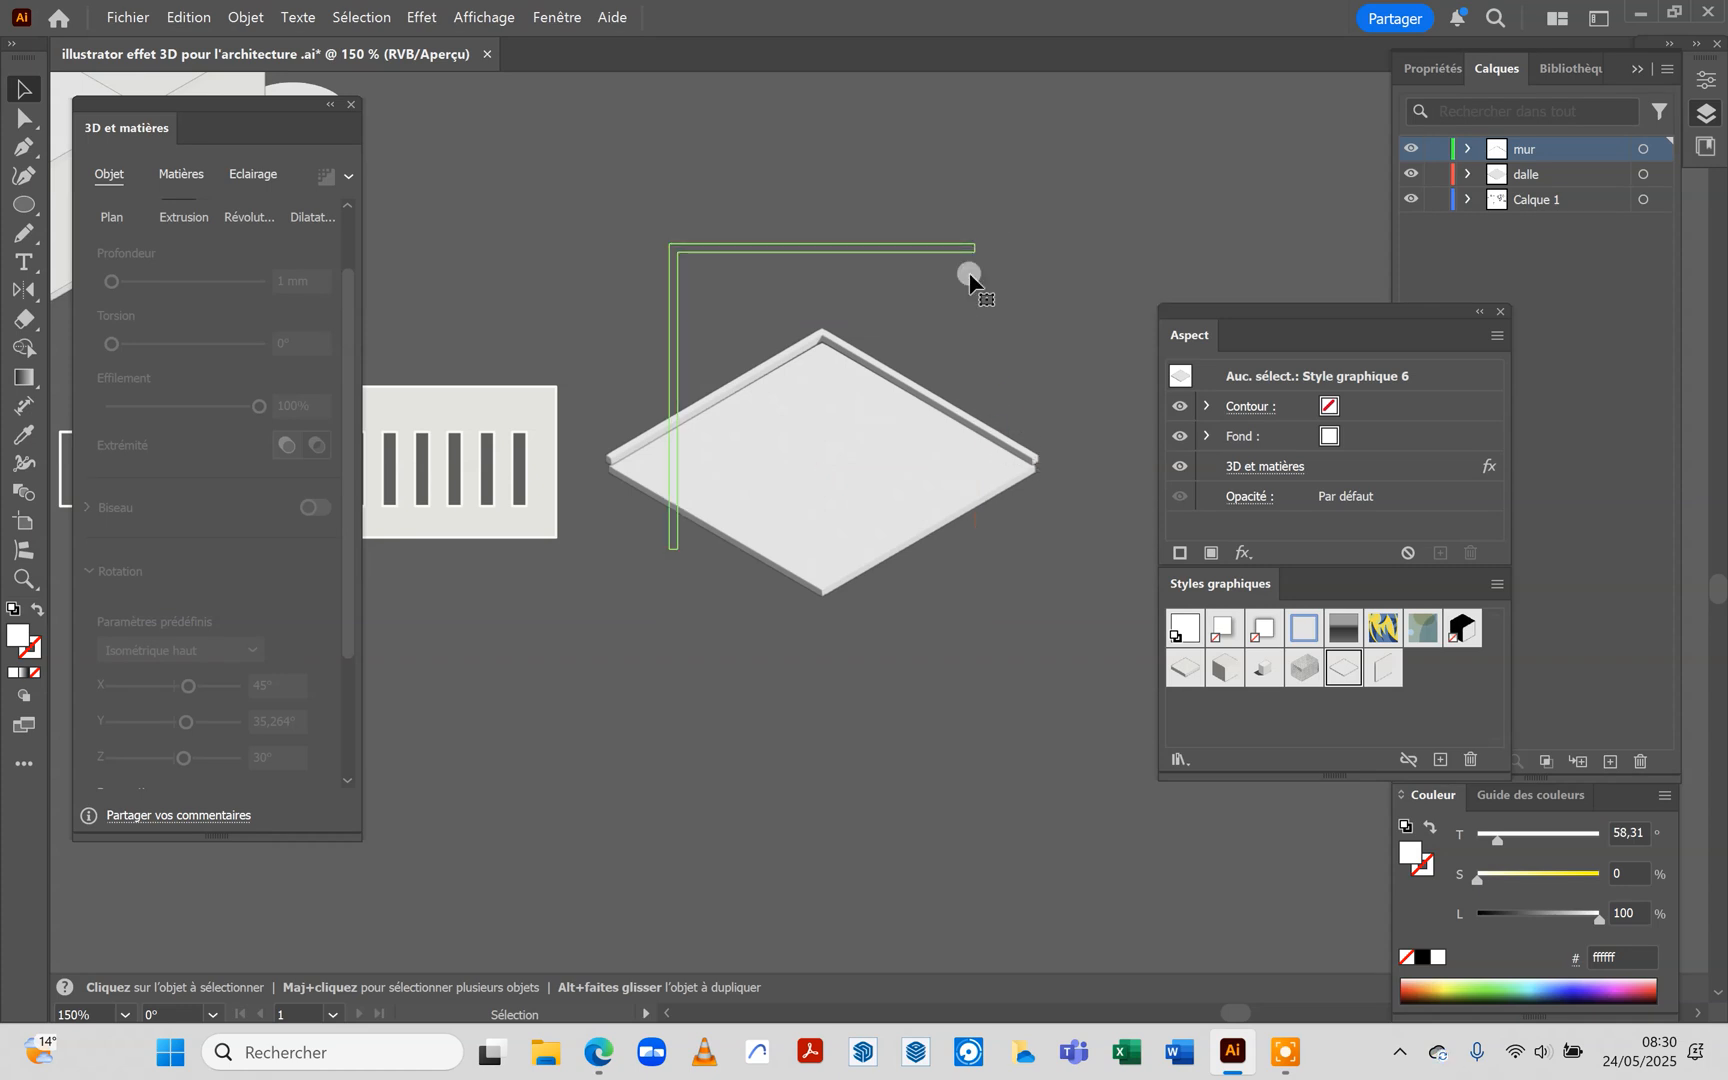
pyautogui.click(932, 251)
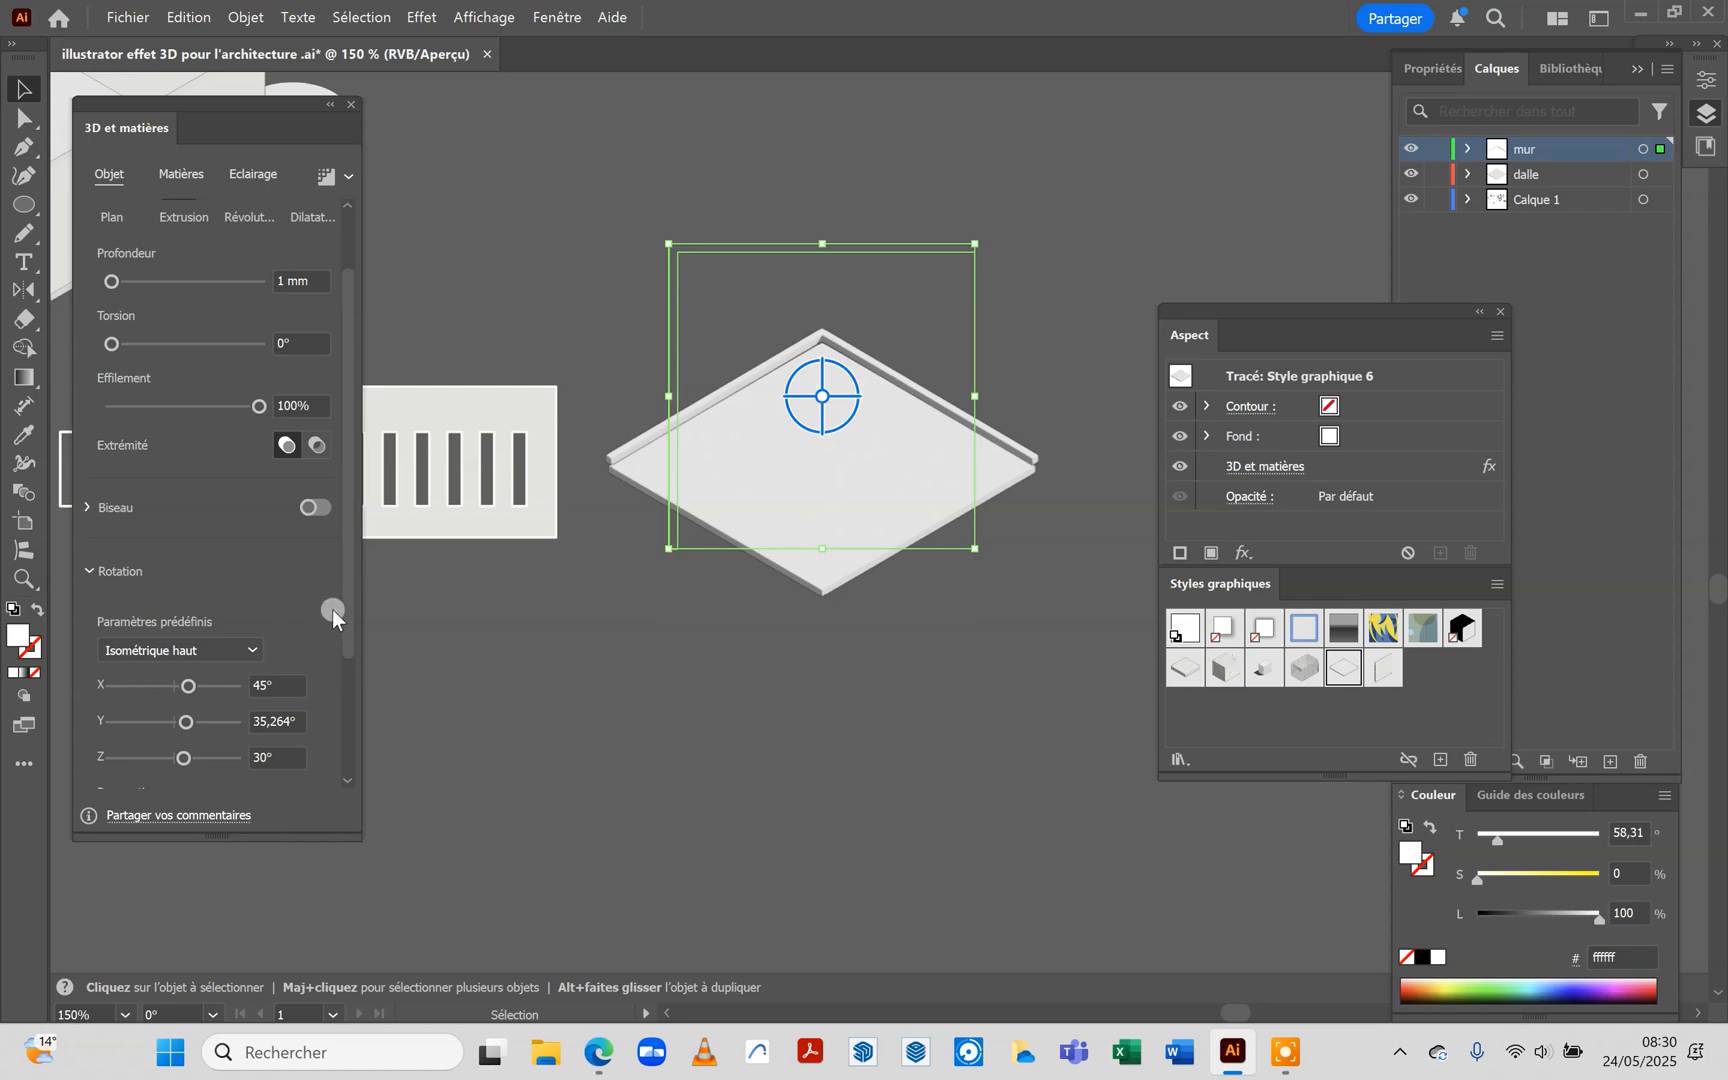
pyautogui.moveTo(117, 279); pyautogui.dragTo(117, 279)
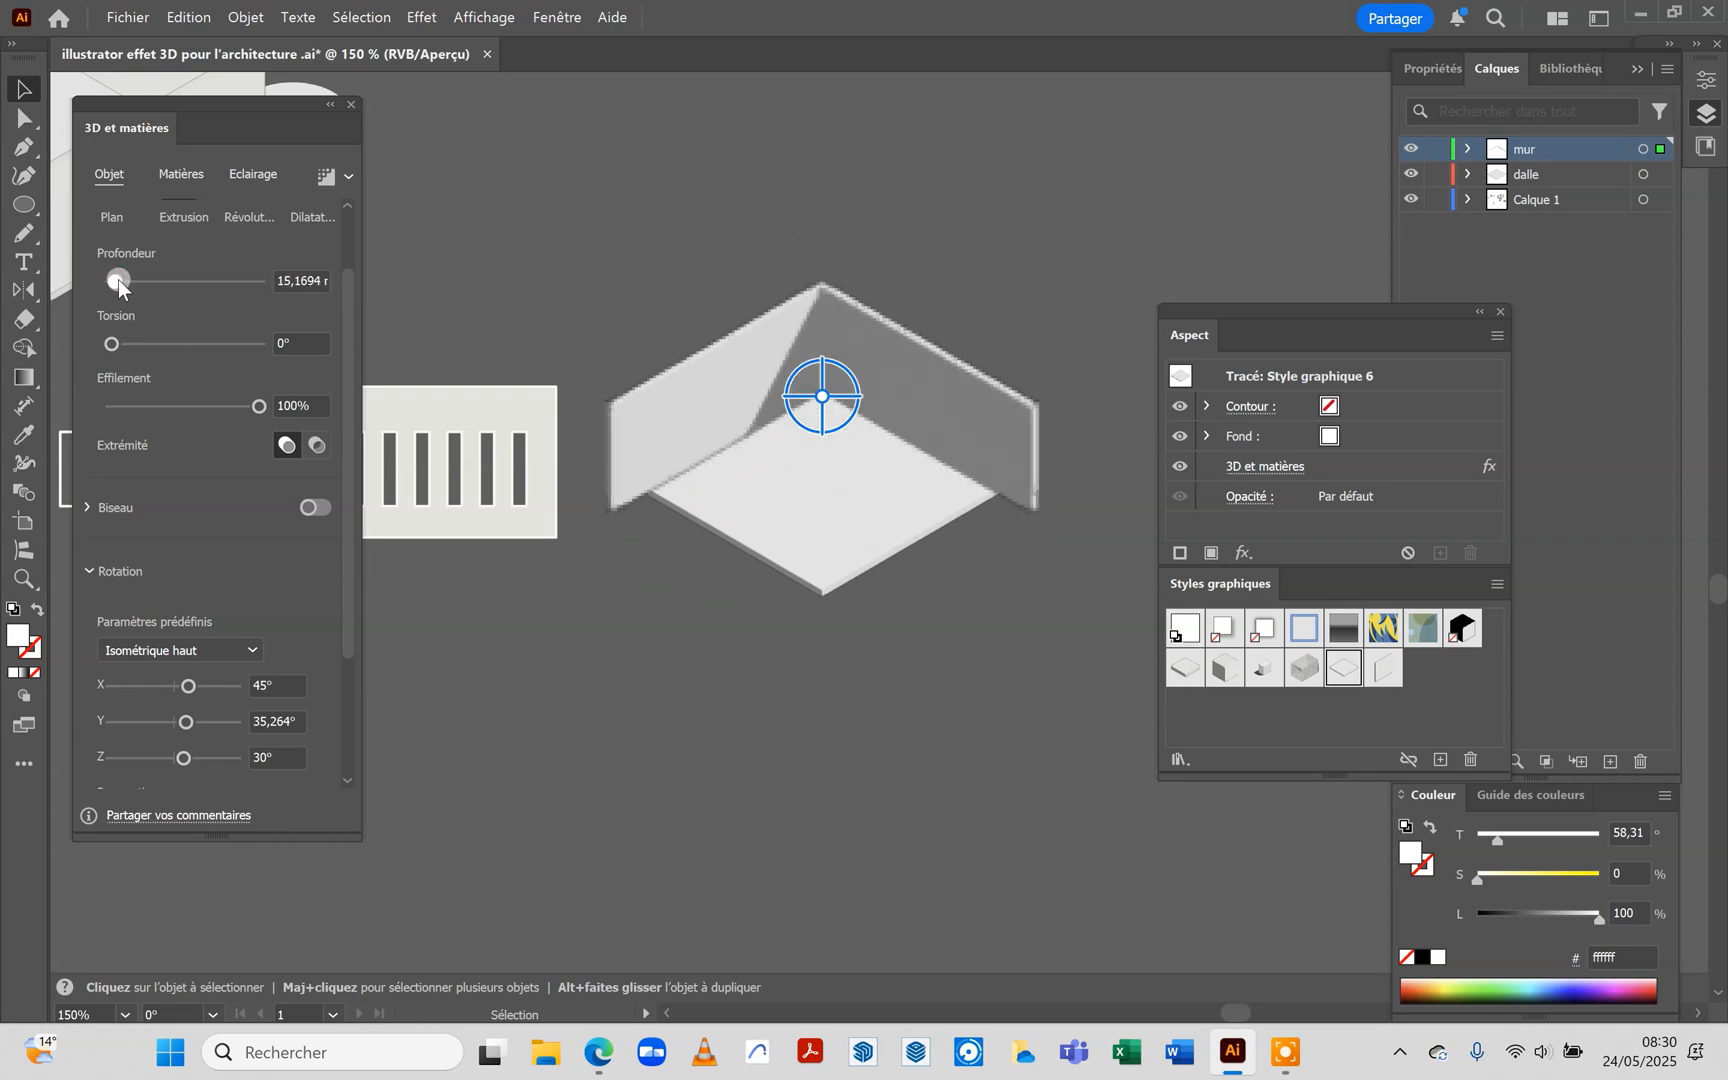
pyautogui.moveTo(117, 280); pyautogui.dragTo(115, 280)
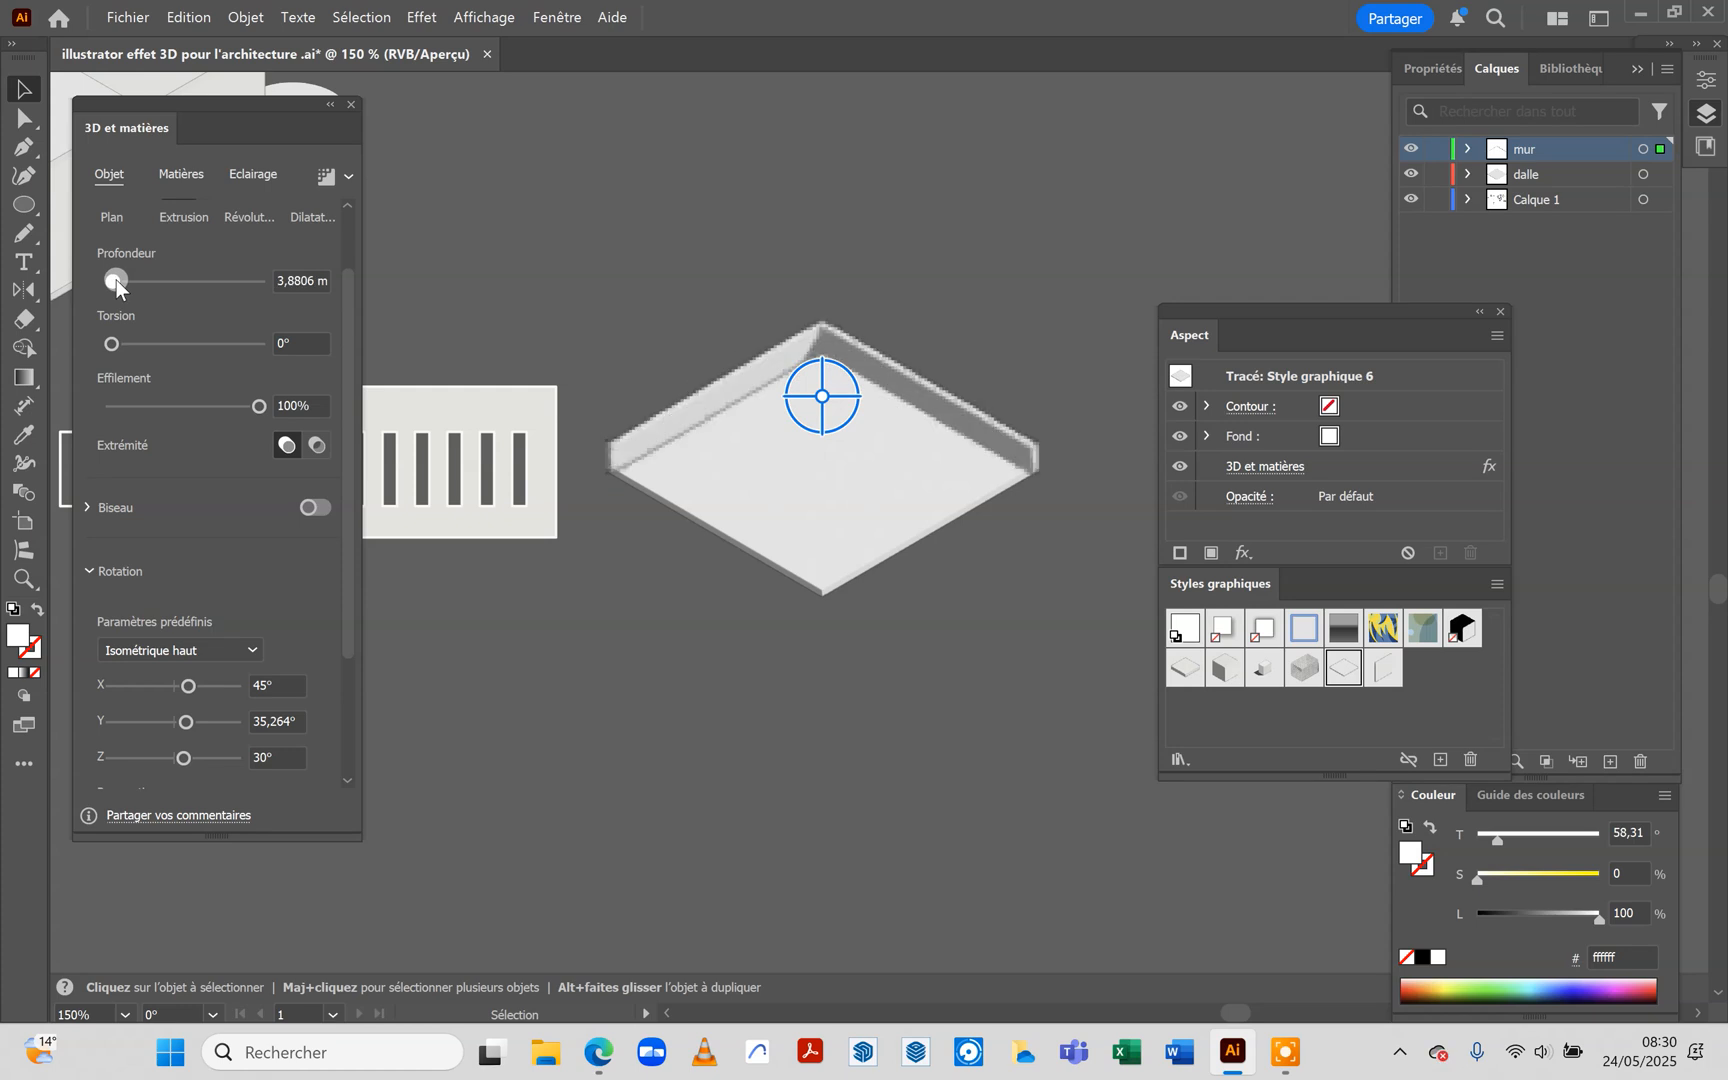
pyautogui.moveTo(116, 281); pyautogui.dragTo(118, 282)
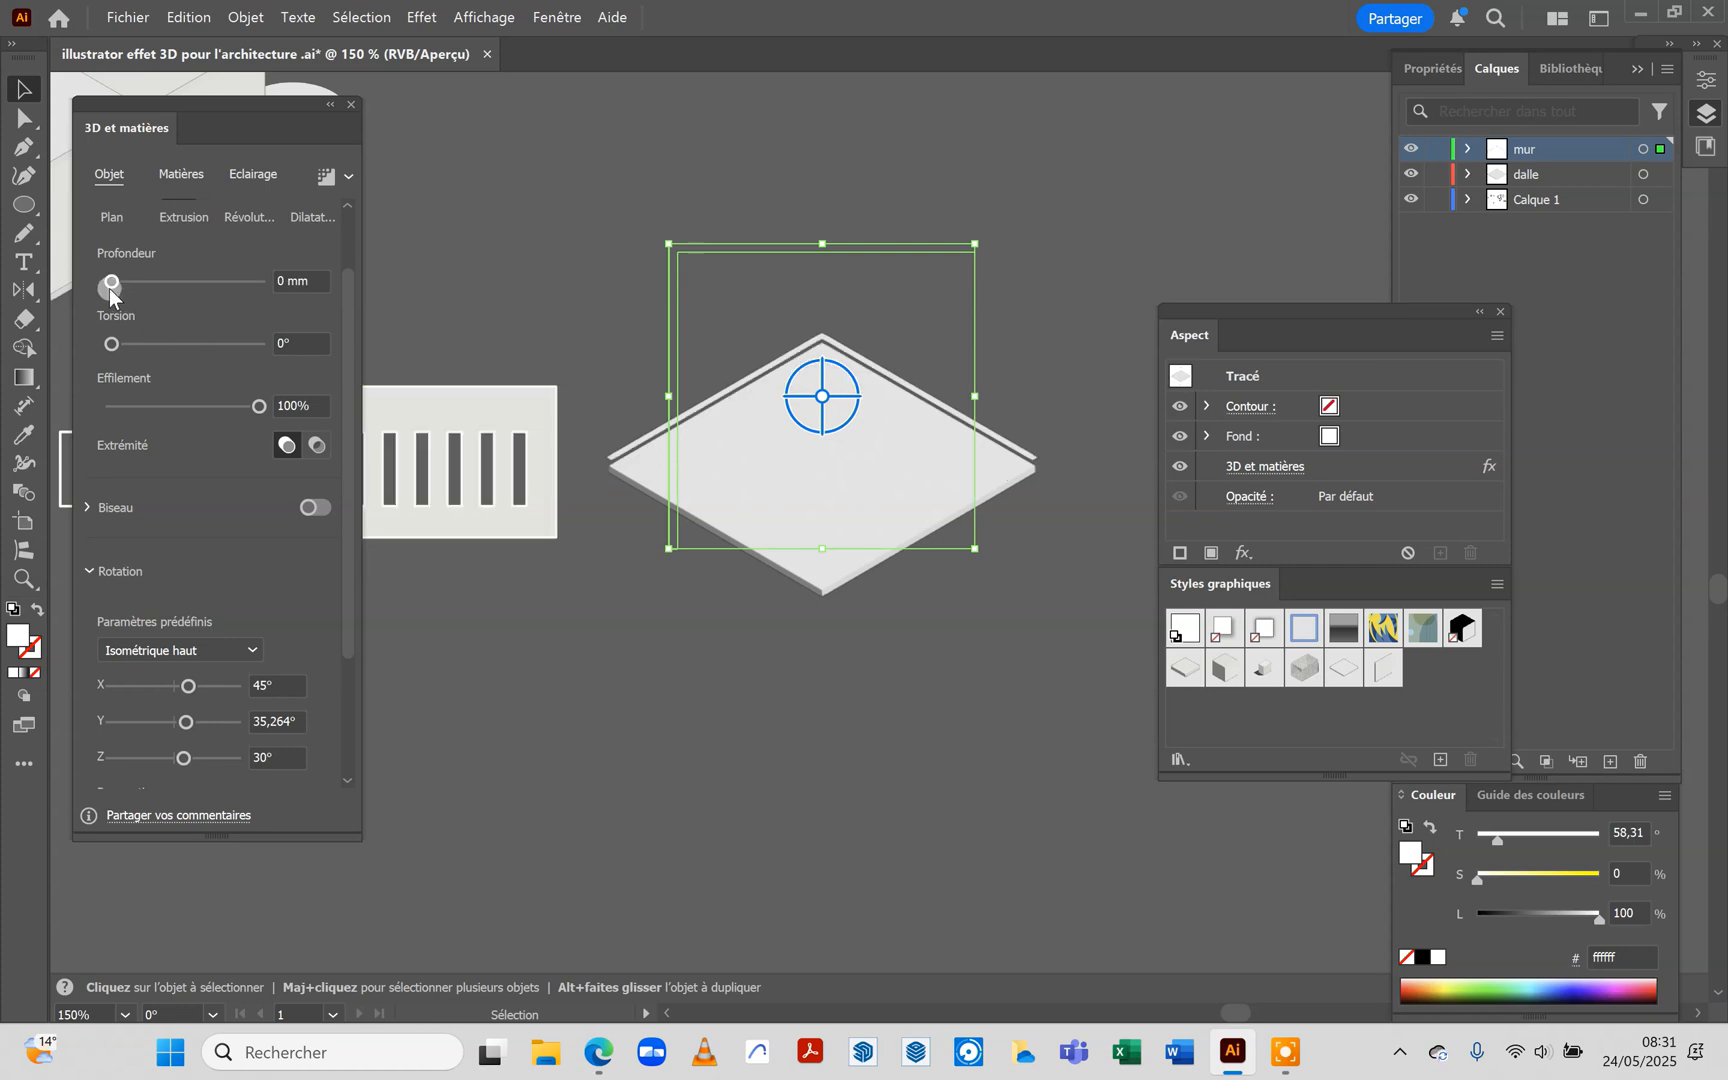
pyautogui.moveTo(109, 288); pyautogui.dragTo(122, 297)
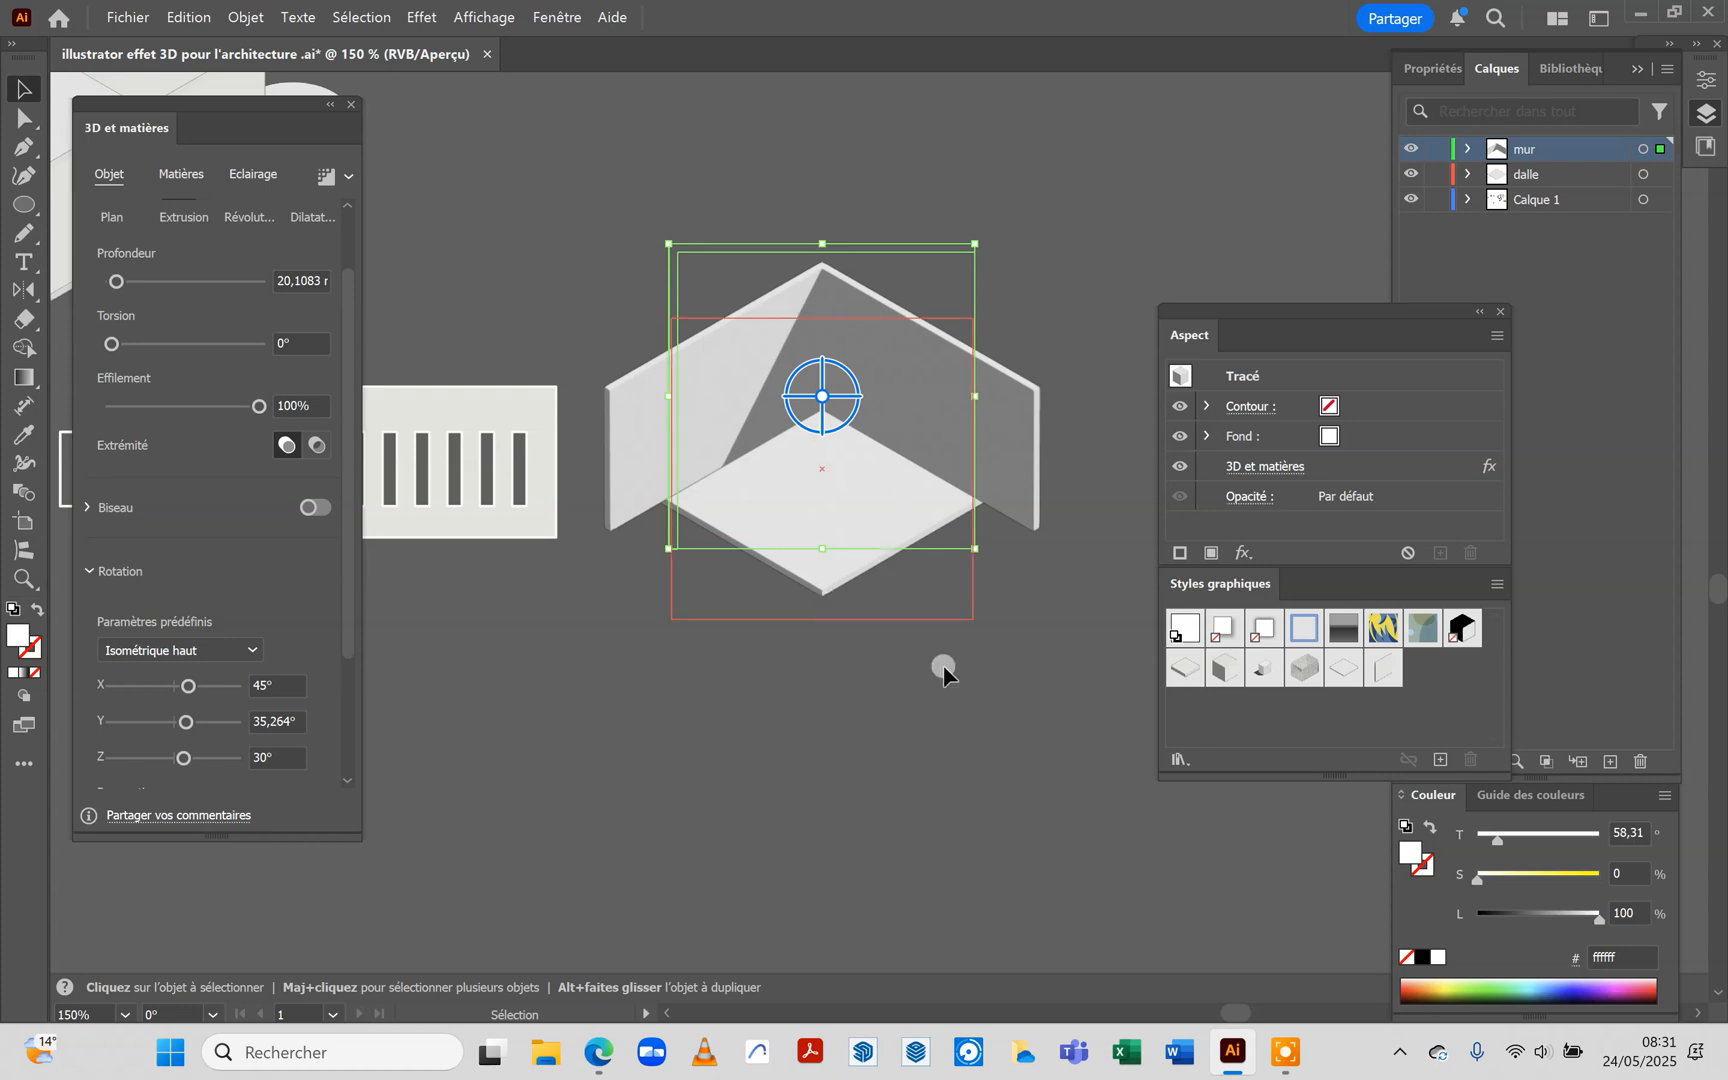
pyautogui.click(911, 742)
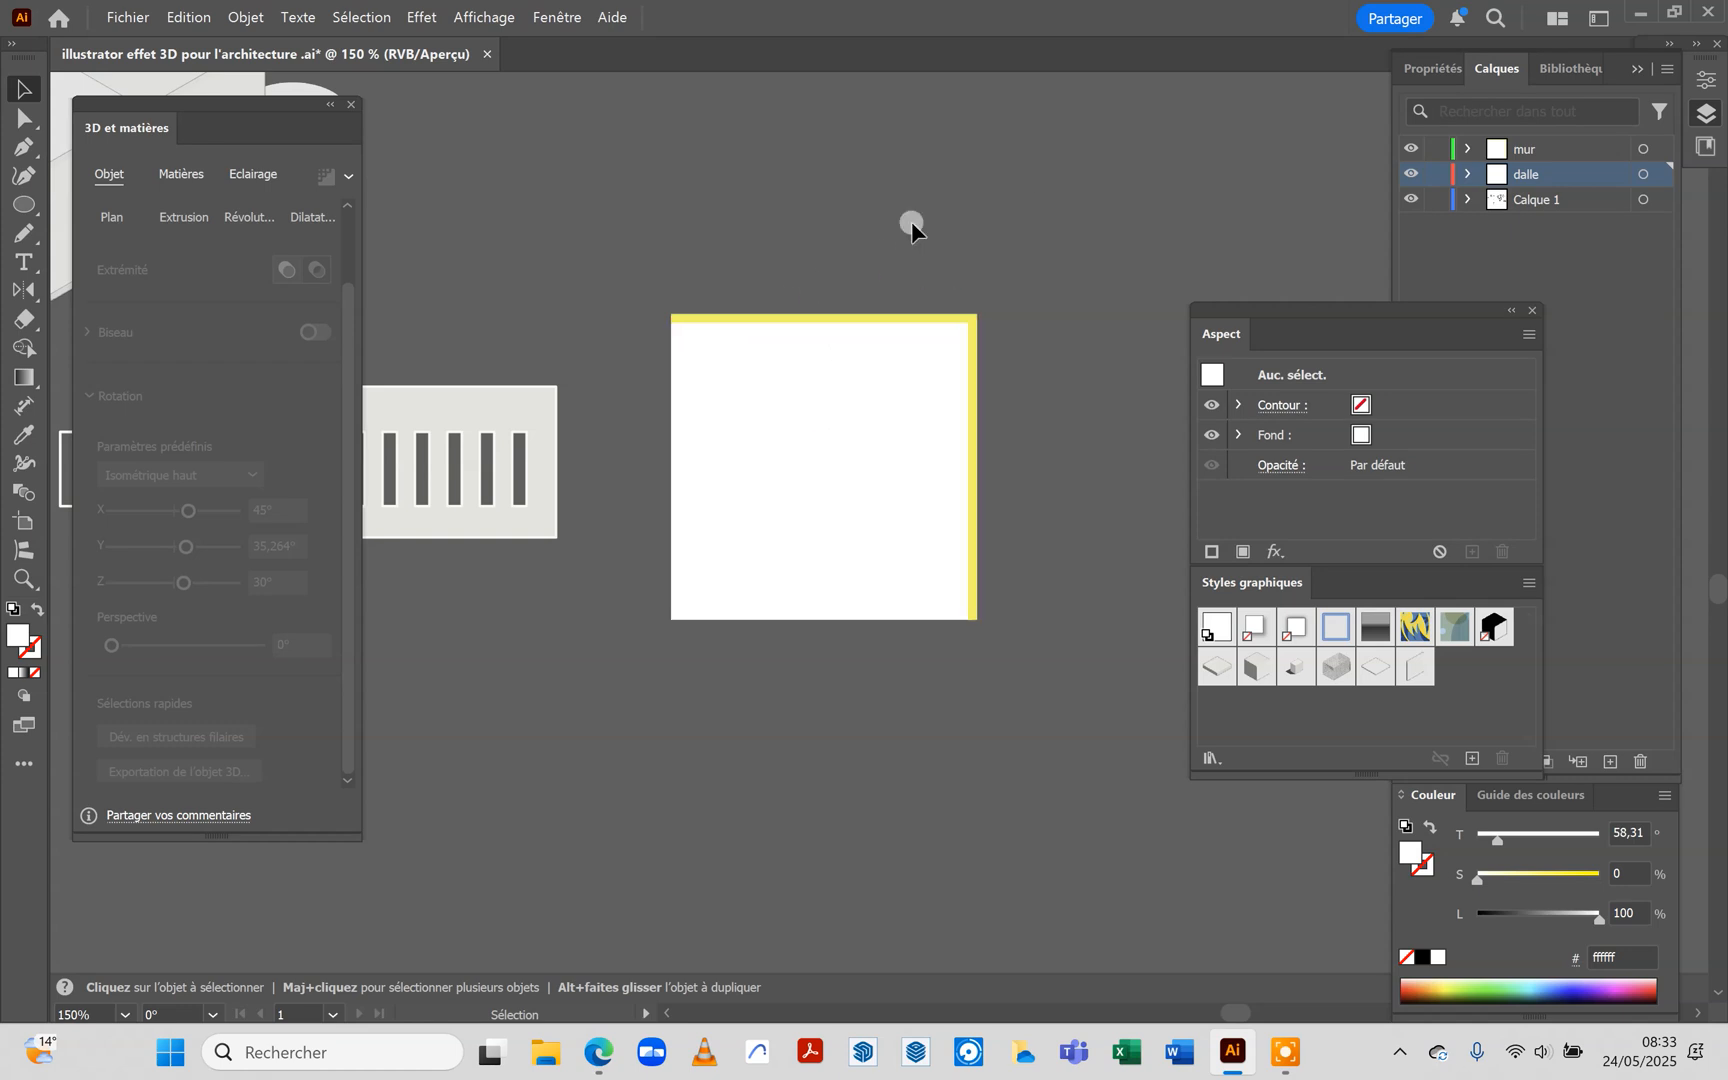
# Duplicate the flat white slab and its yellow L-shaped wall to the right of the originals
pyautogui.scroll(-1, 893, 228)
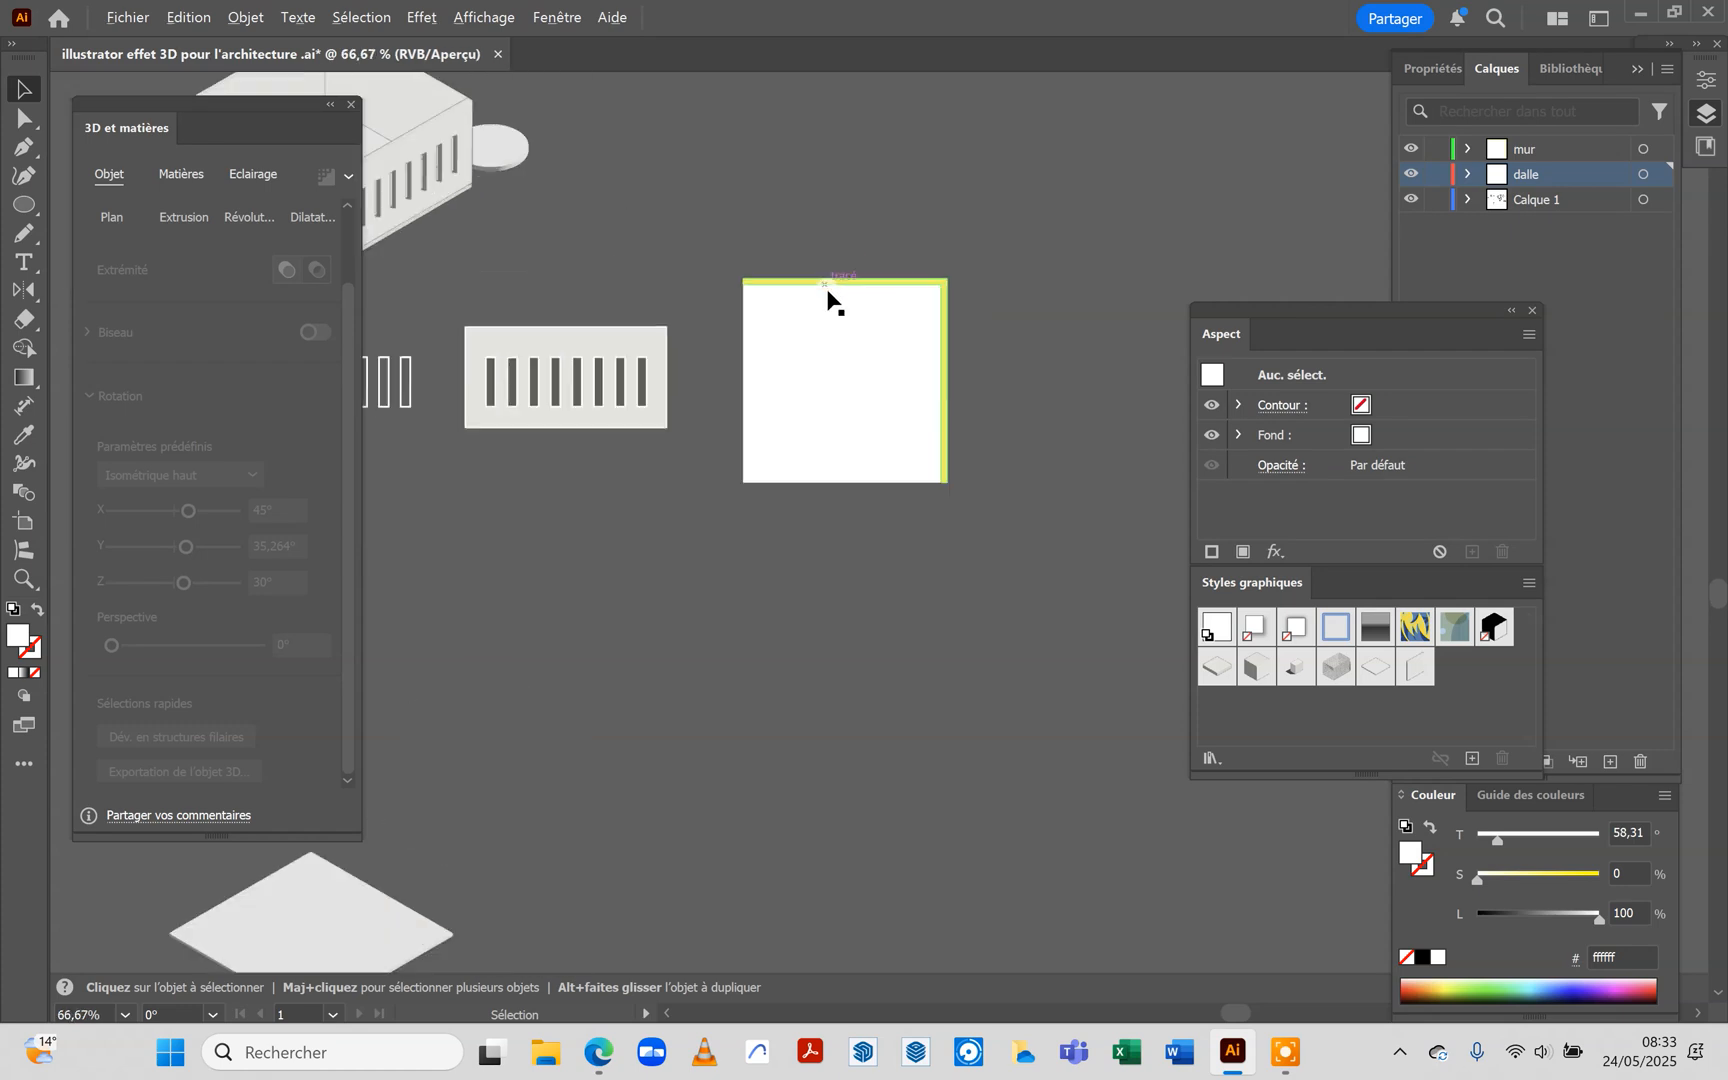
pyautogui.moveTo(721, 234); pyautogui.dragTo(995, 558)
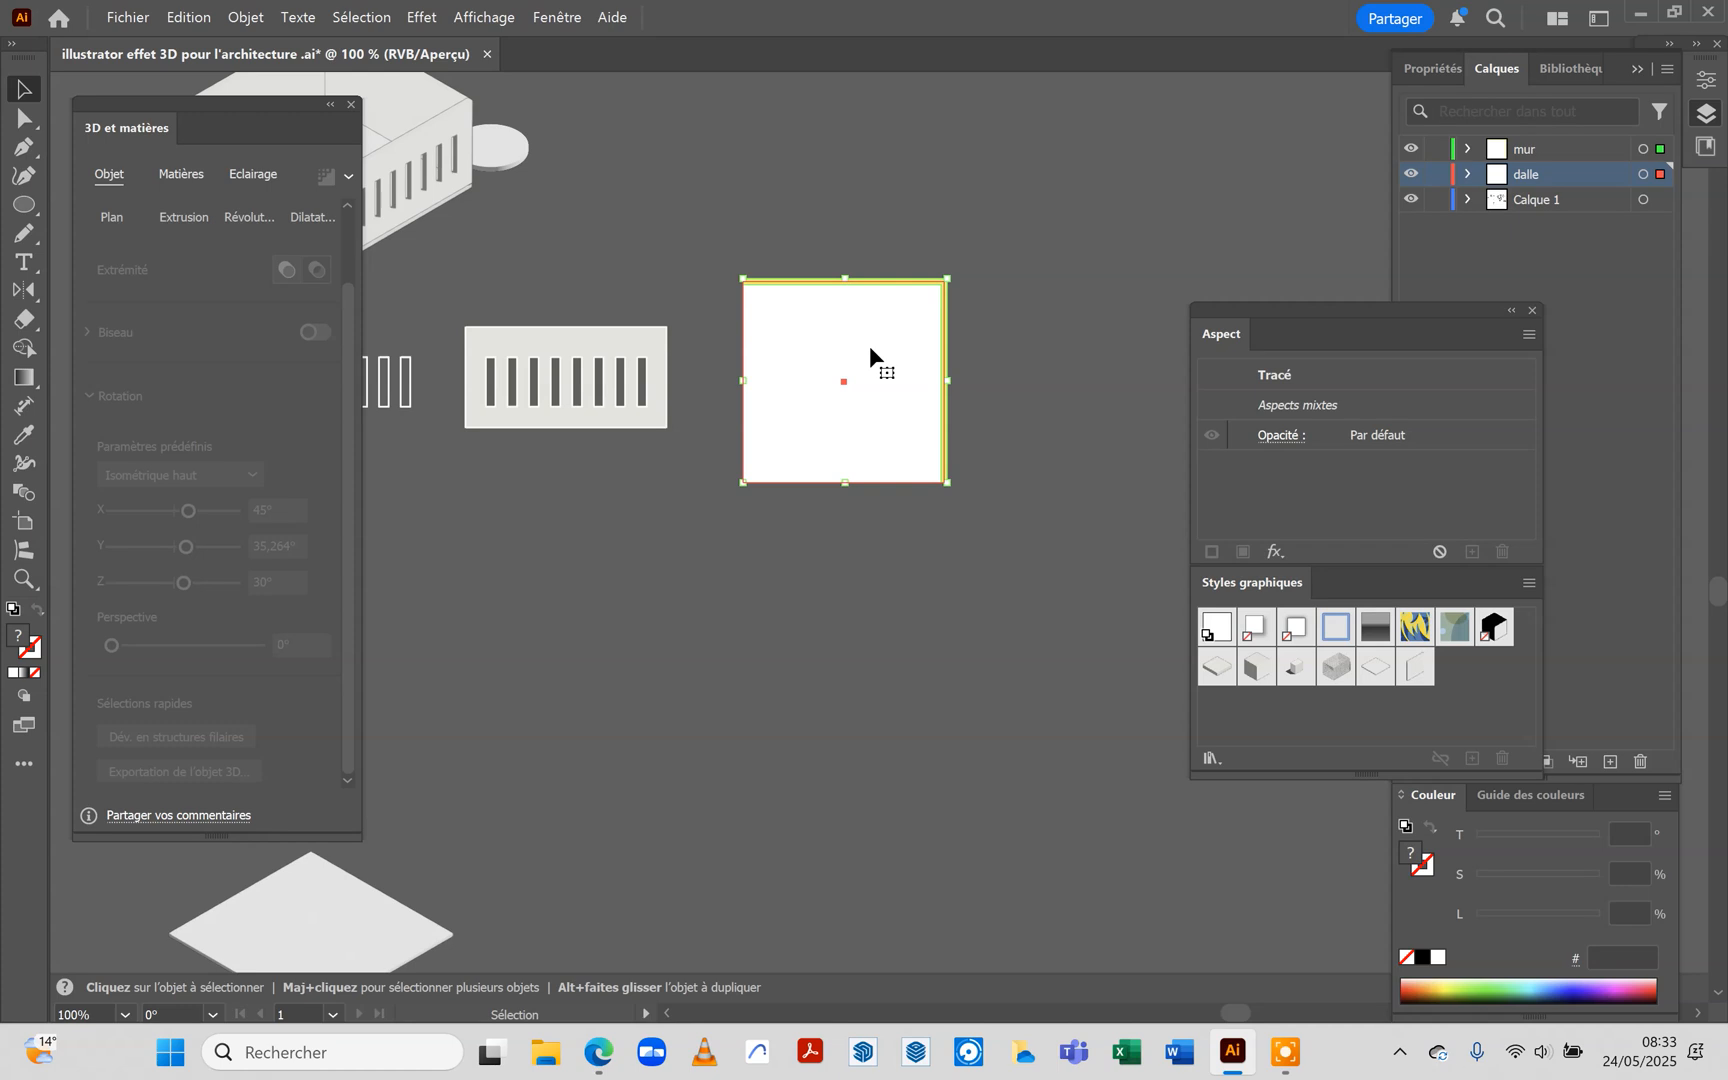
pyautogui.moveTo(866, 358); pyautogui.dragTo(1120, 362)
pyautogui.click(945, 597)
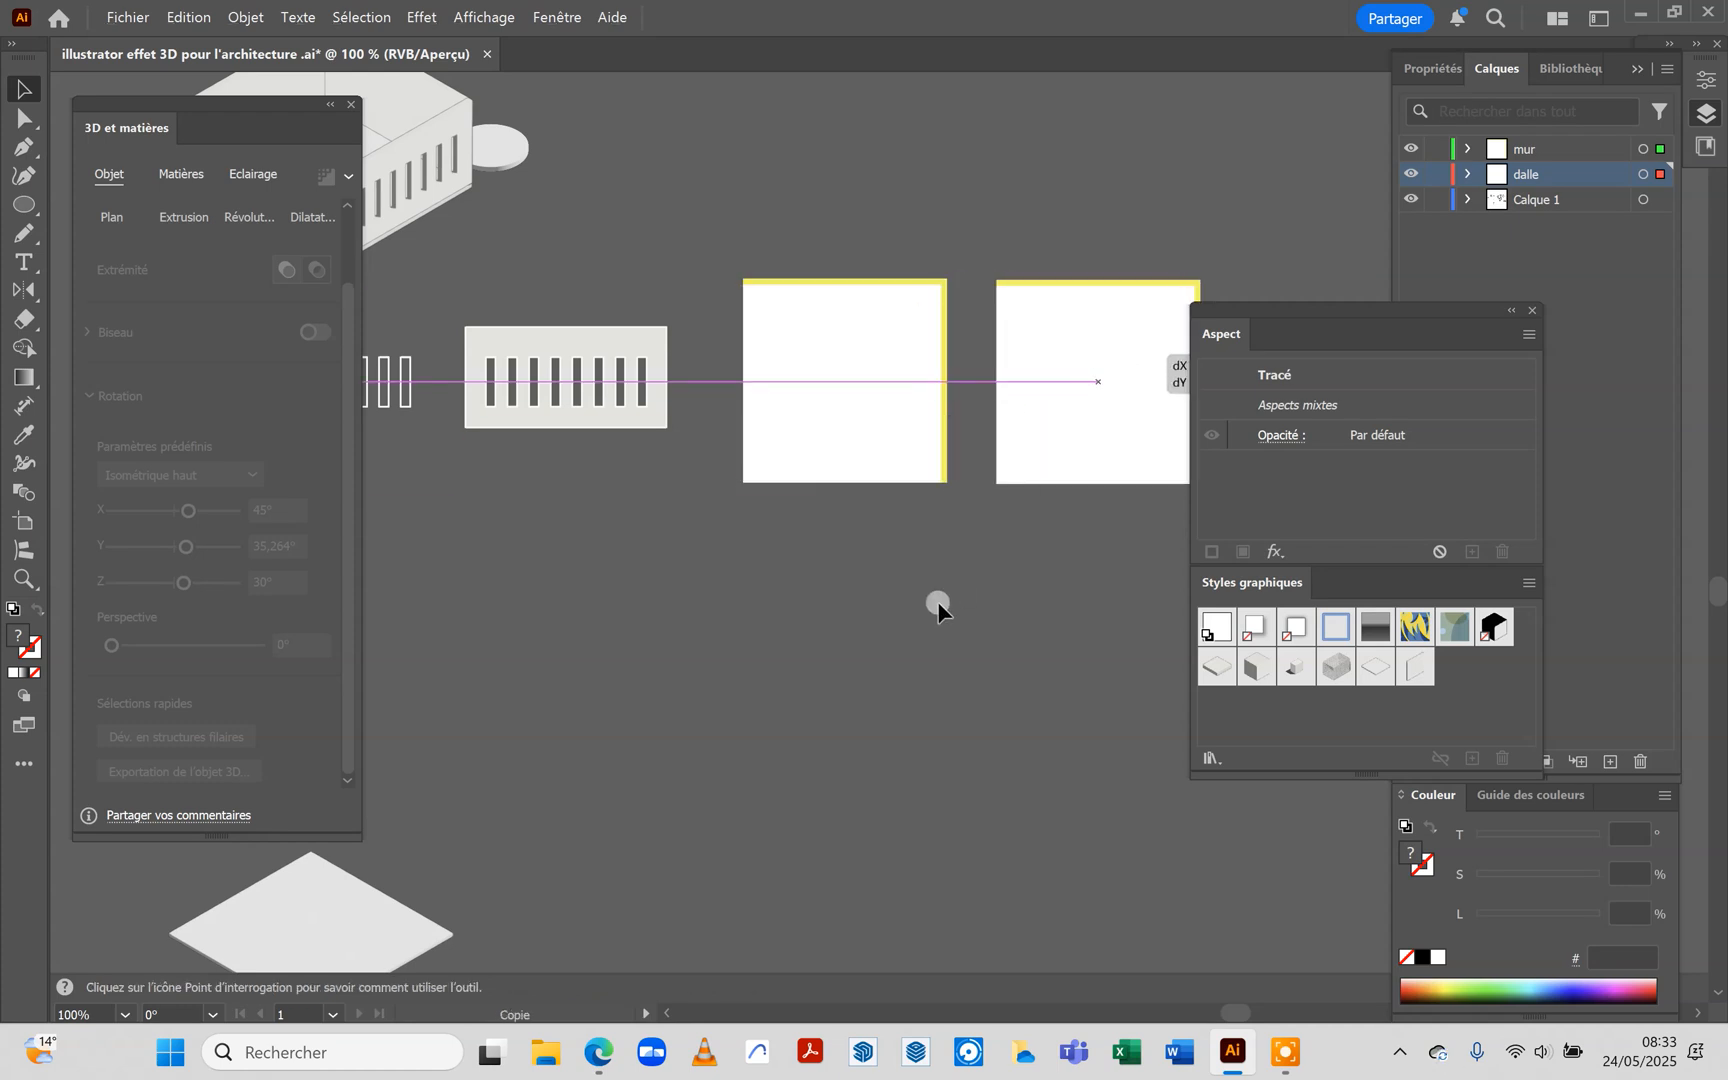
pyautogui.click(832, 558)
pyautogui.click(859, 225)
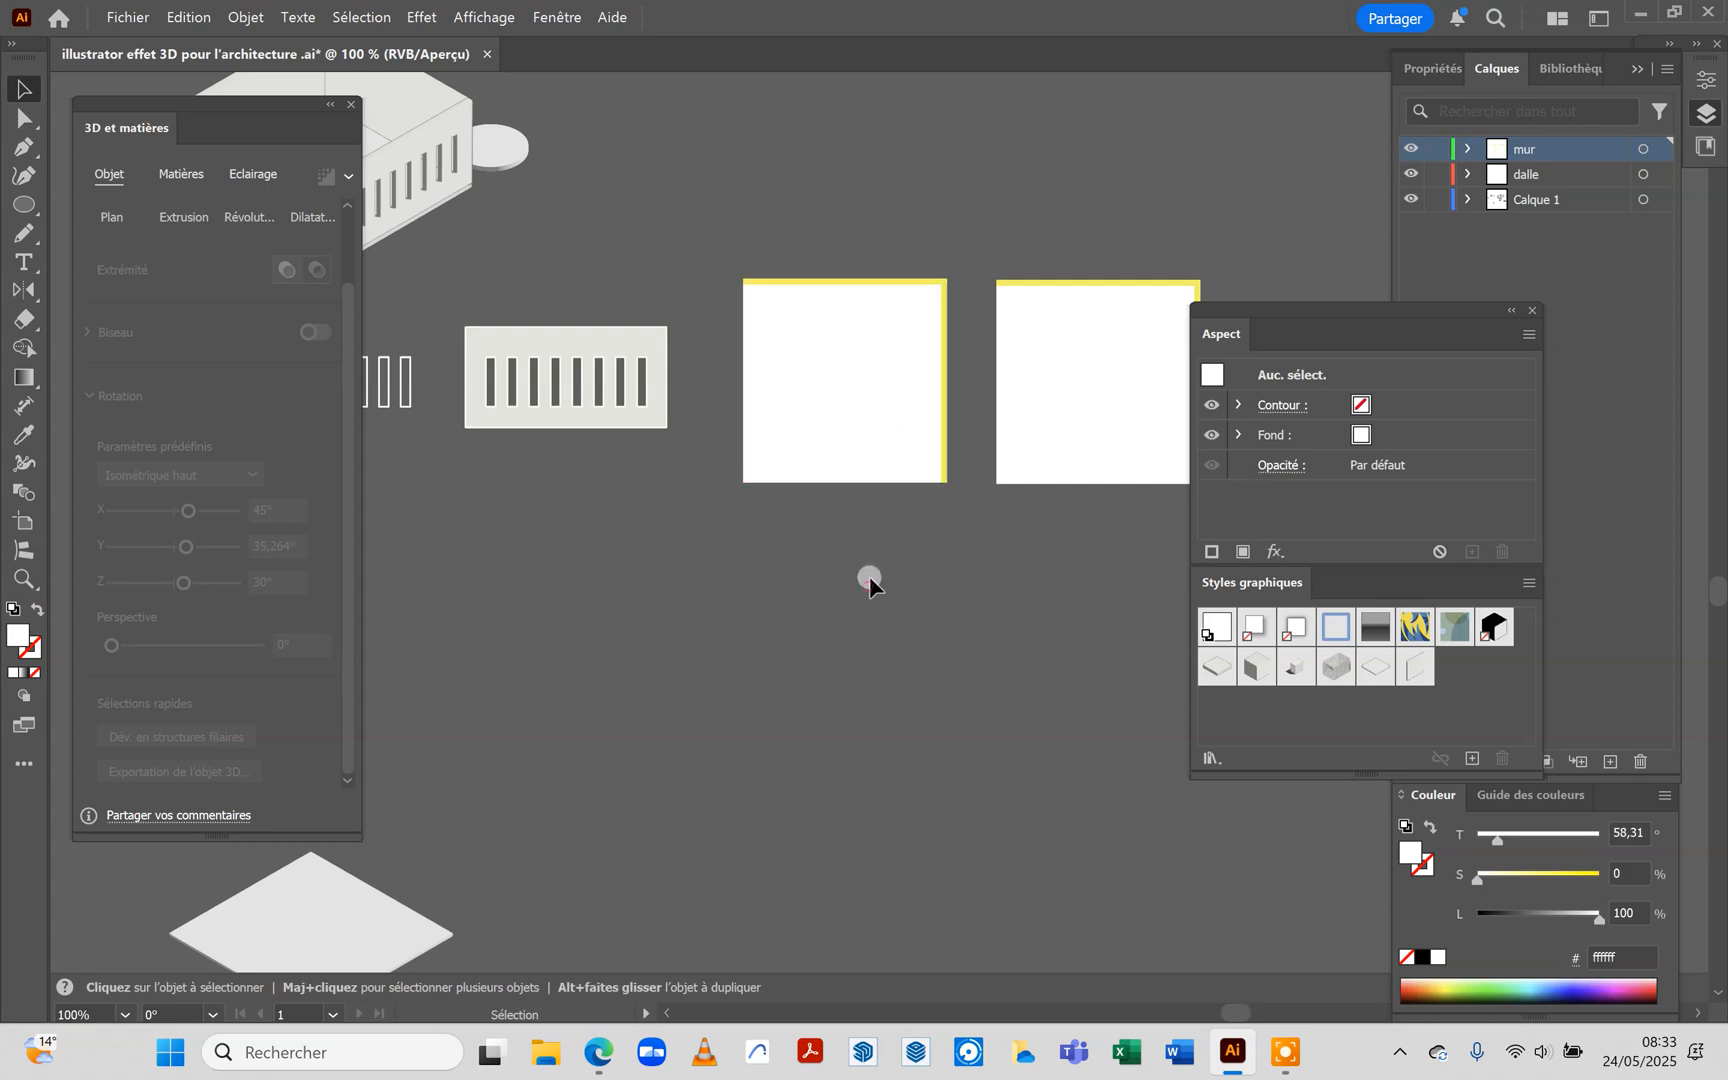
# Group the original white slab and yellow L-shaped wall together
pyautogui.moveTo(691, 210); pyautogui.dragTo(967, 514)
pyautogui.moveTo(967, 513); pyautogui.dragTo(967, 510)
pyautogui.moveTo(967, 510); pyautogui.dragTo(967, 510)
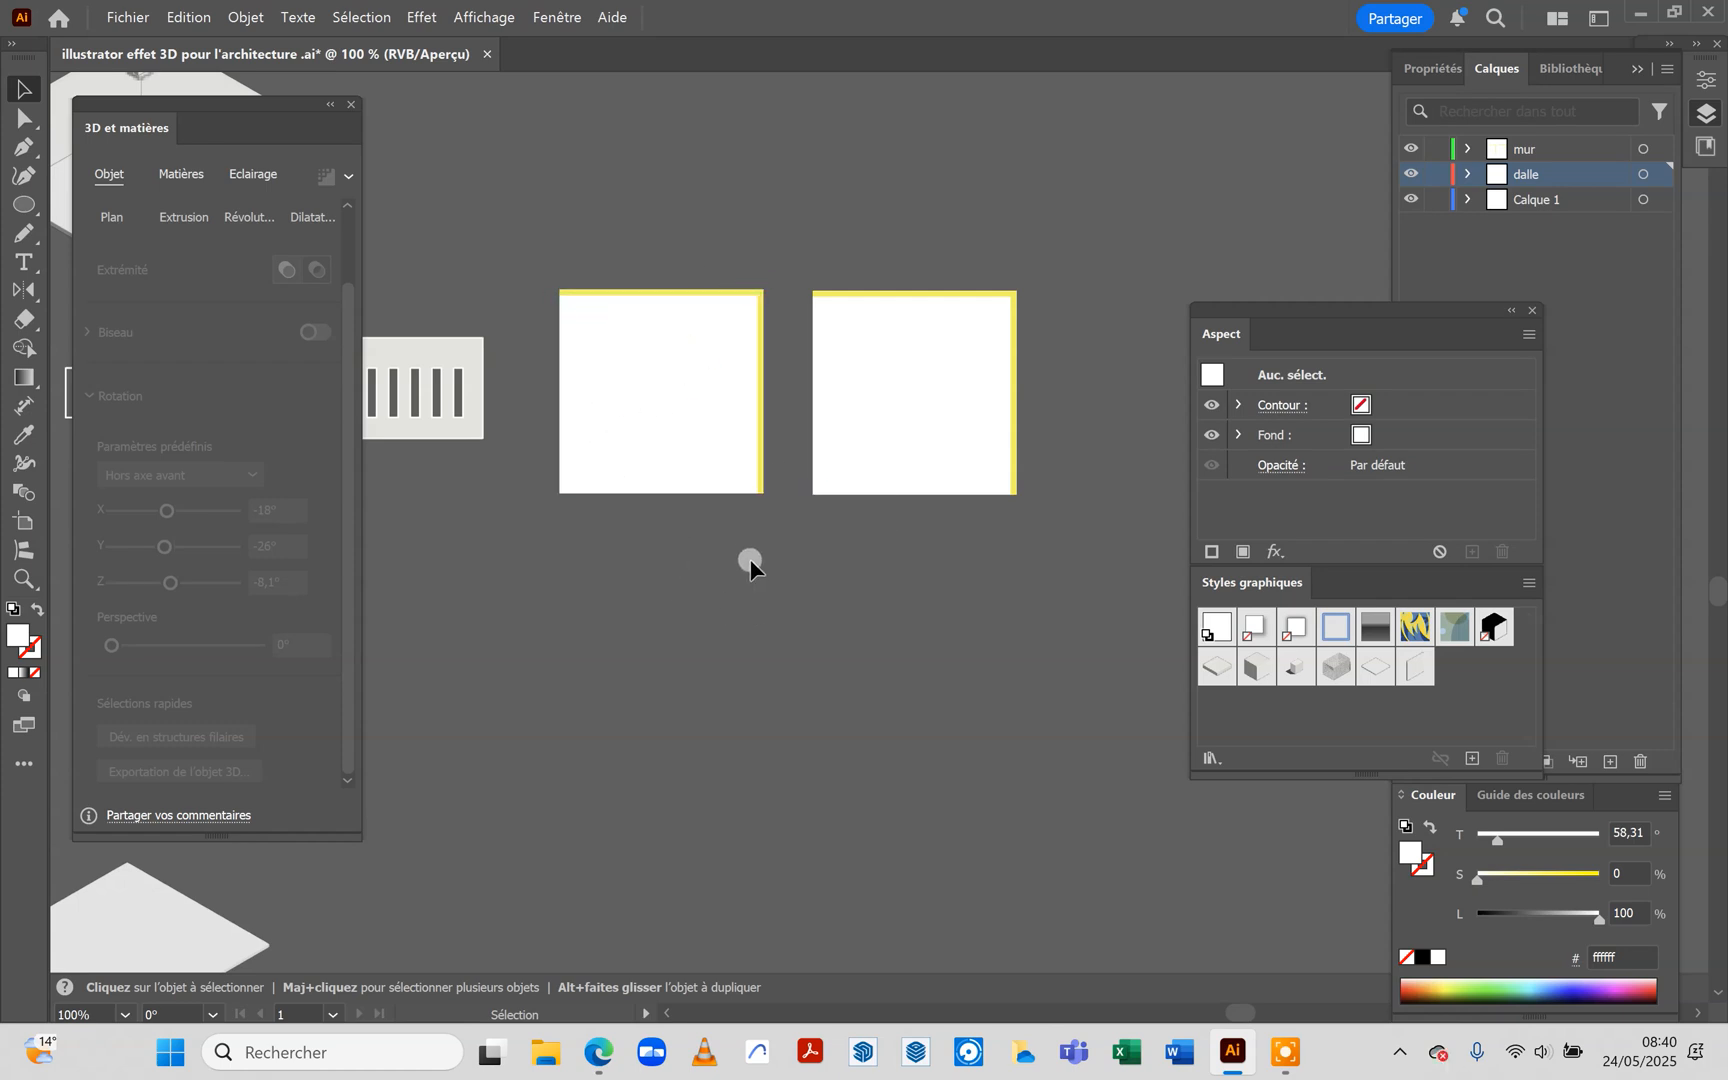
pyautogui.moveTo(797, 583); pyautogui.dragTo(521, 232)
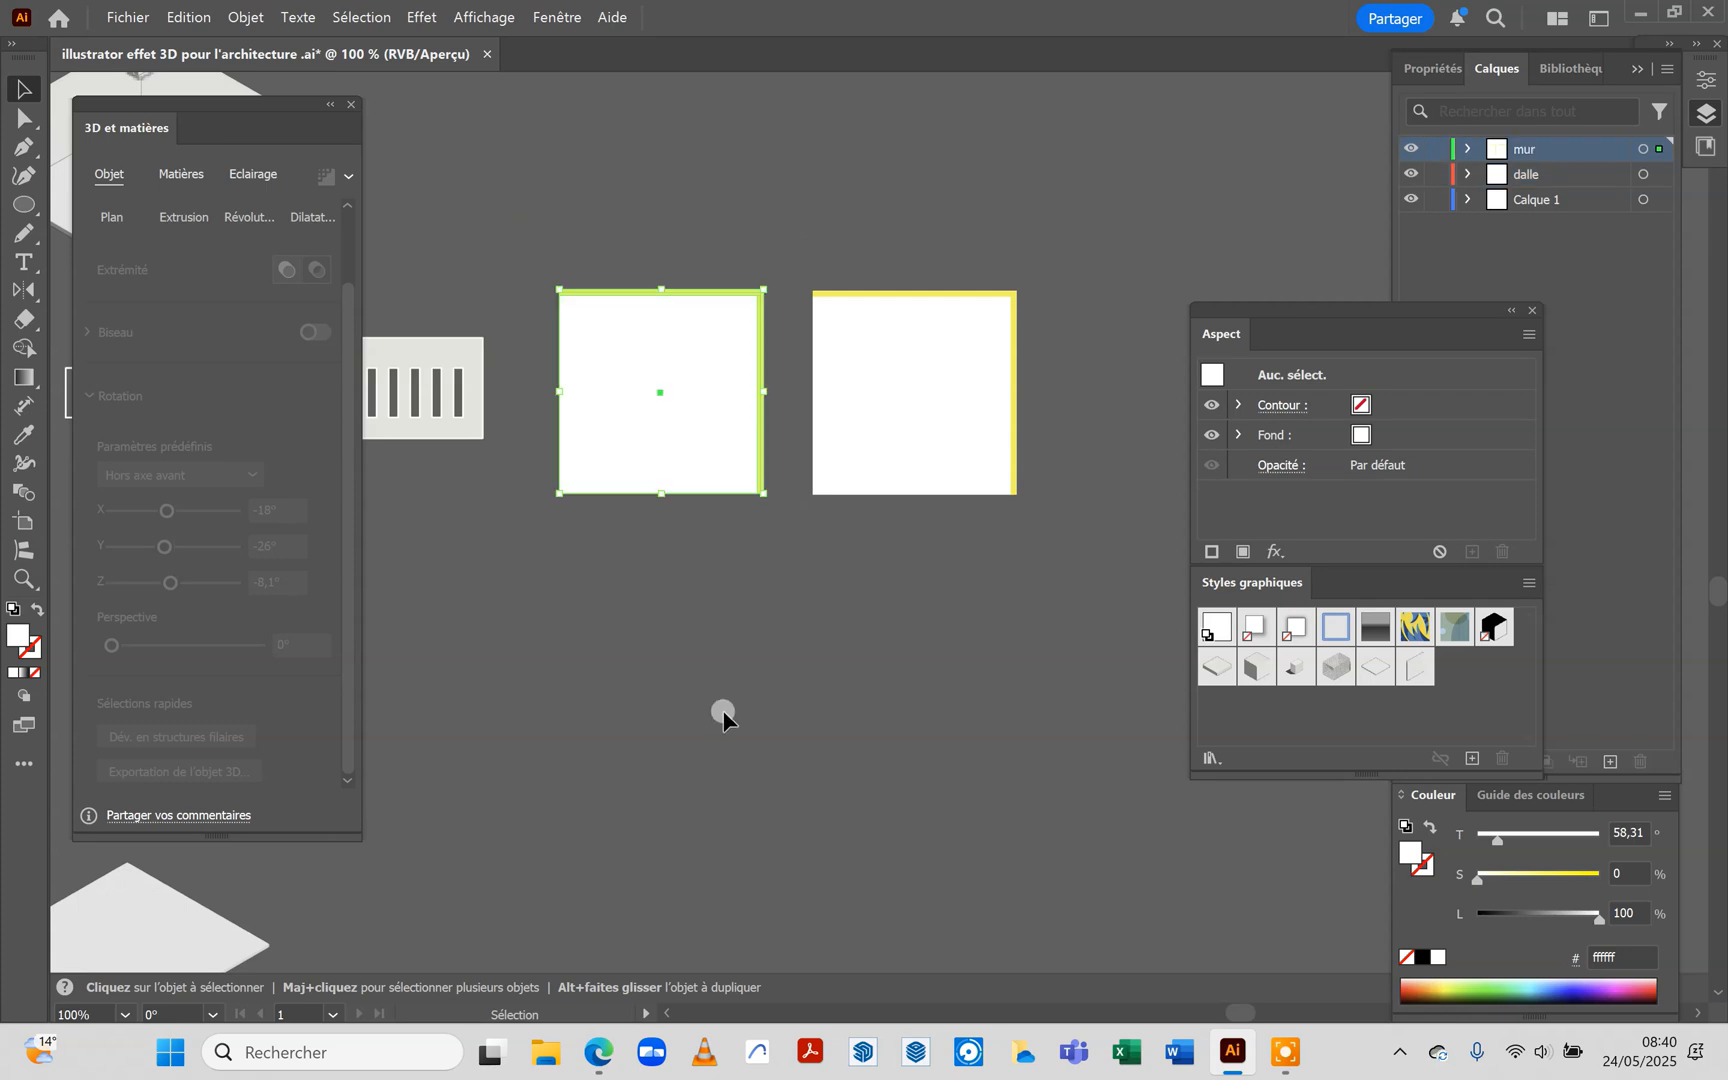
pyautogui.click(723, 714)
pyautogui.moveTo(543, 231); pyautogui.dragTo(771, 521)
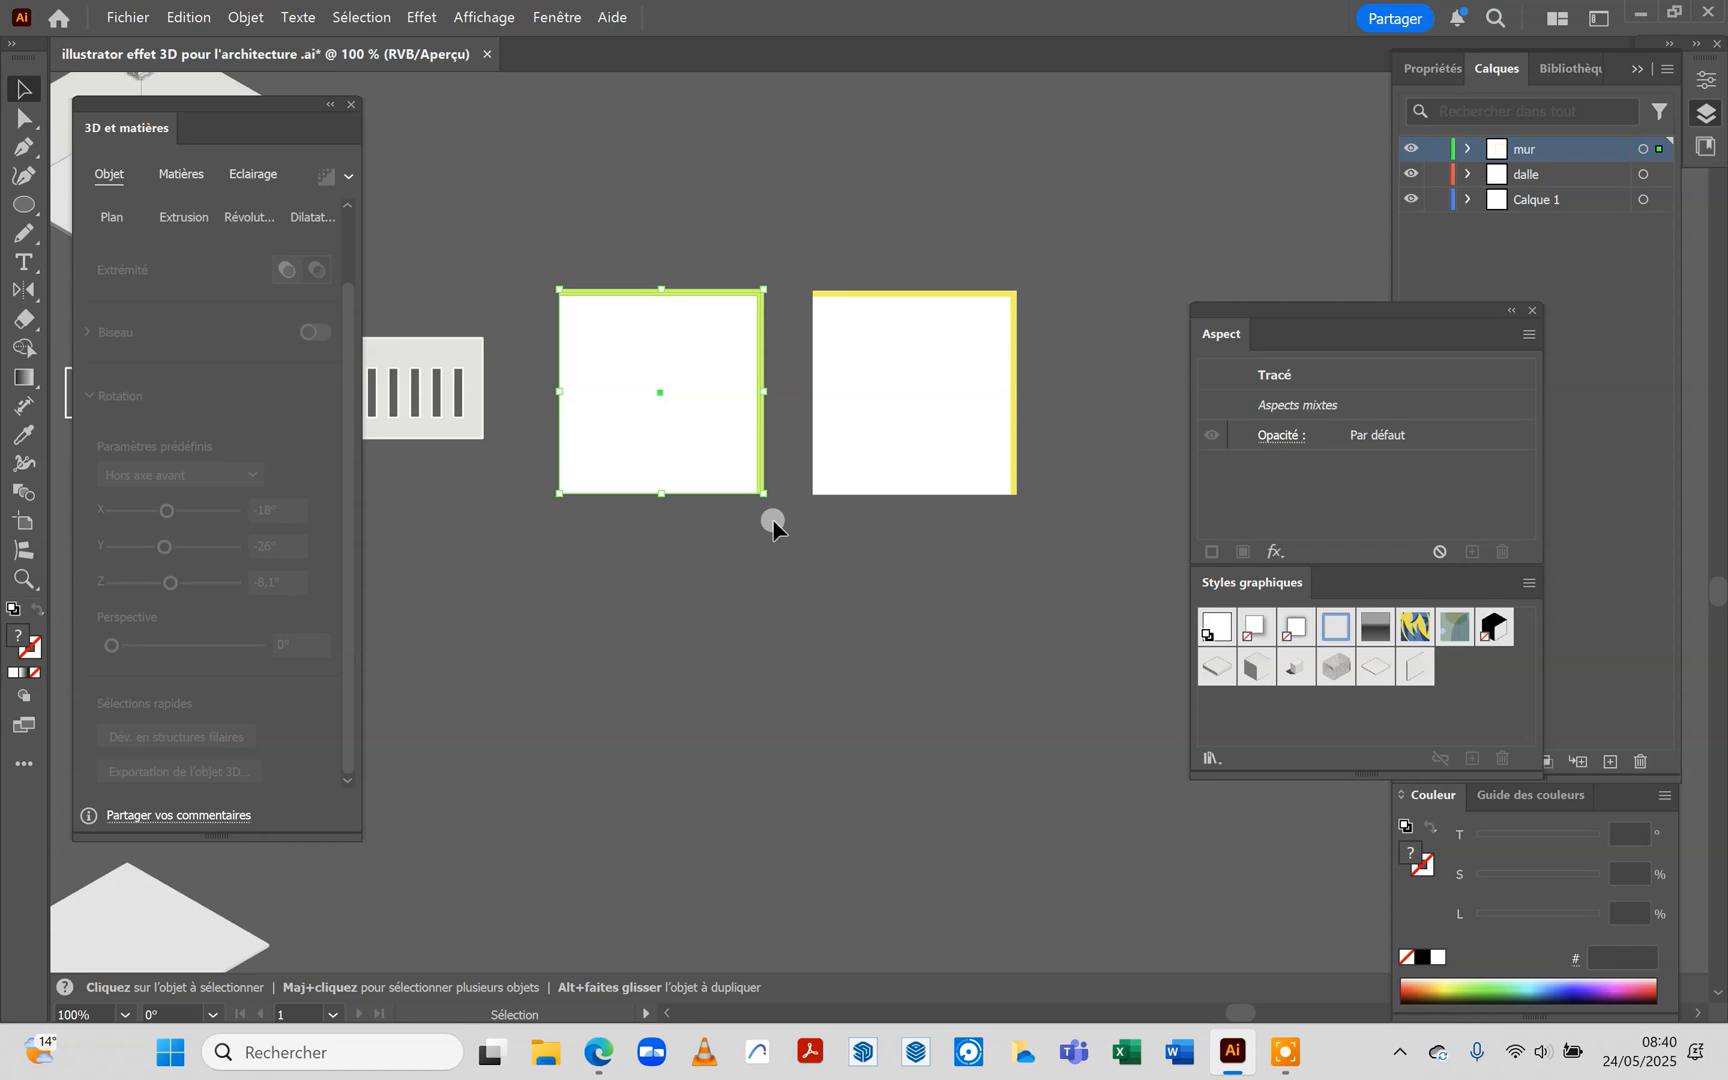
pyautogui.rightClick(730, 446)
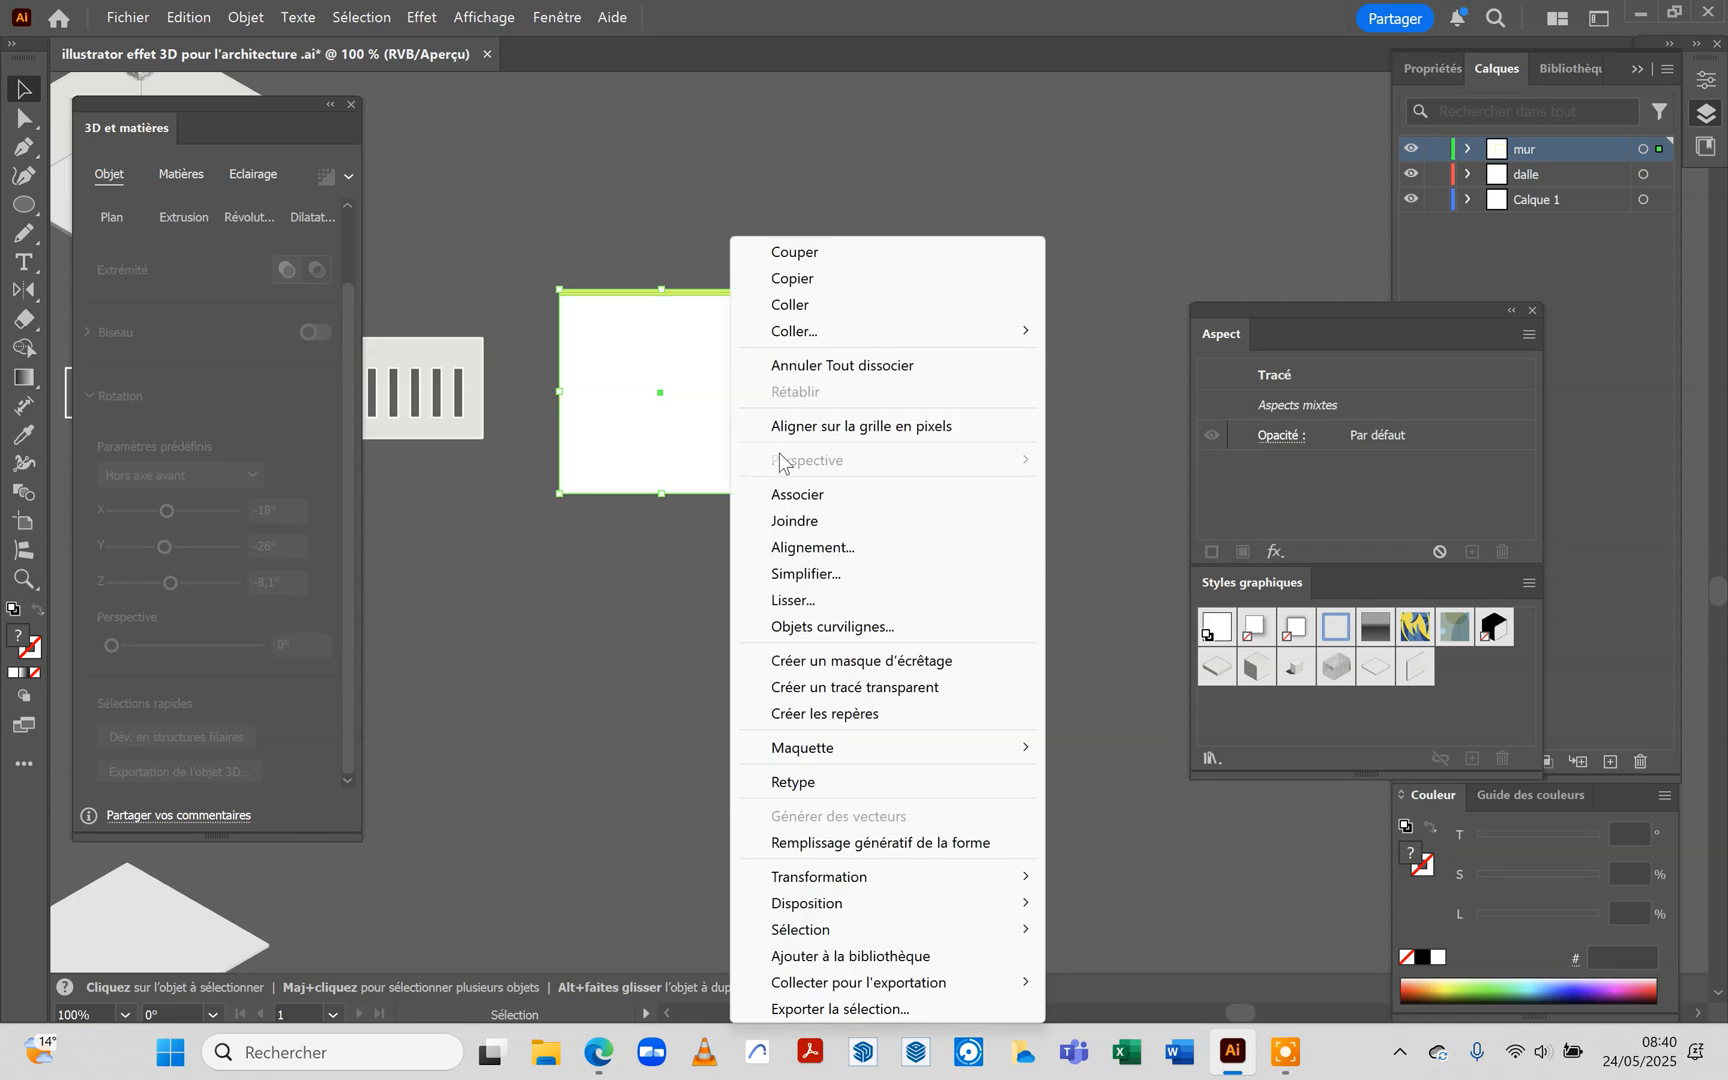
pyautogui.click(688, 615)
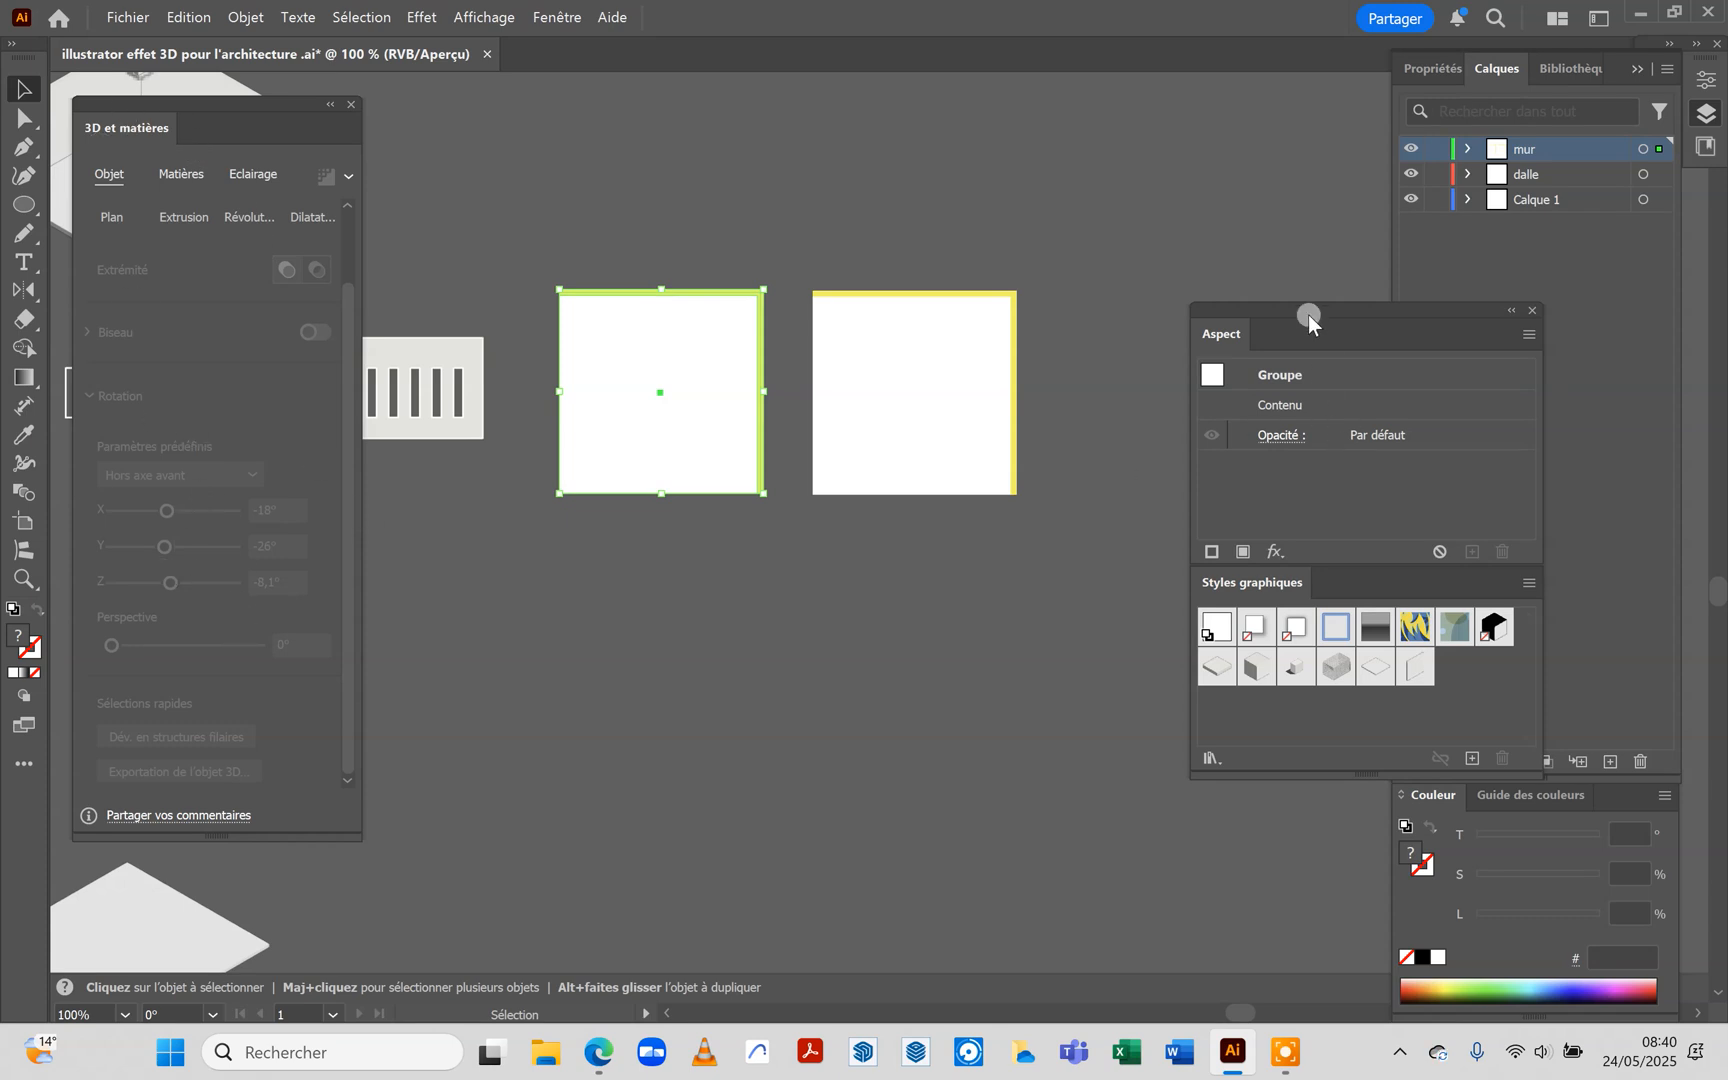
# Apply the 3D Extrusion et biseau effect to the slab-and-wall group with the Isométrique haut rotation preset
pyautogui.click(1275, 551)
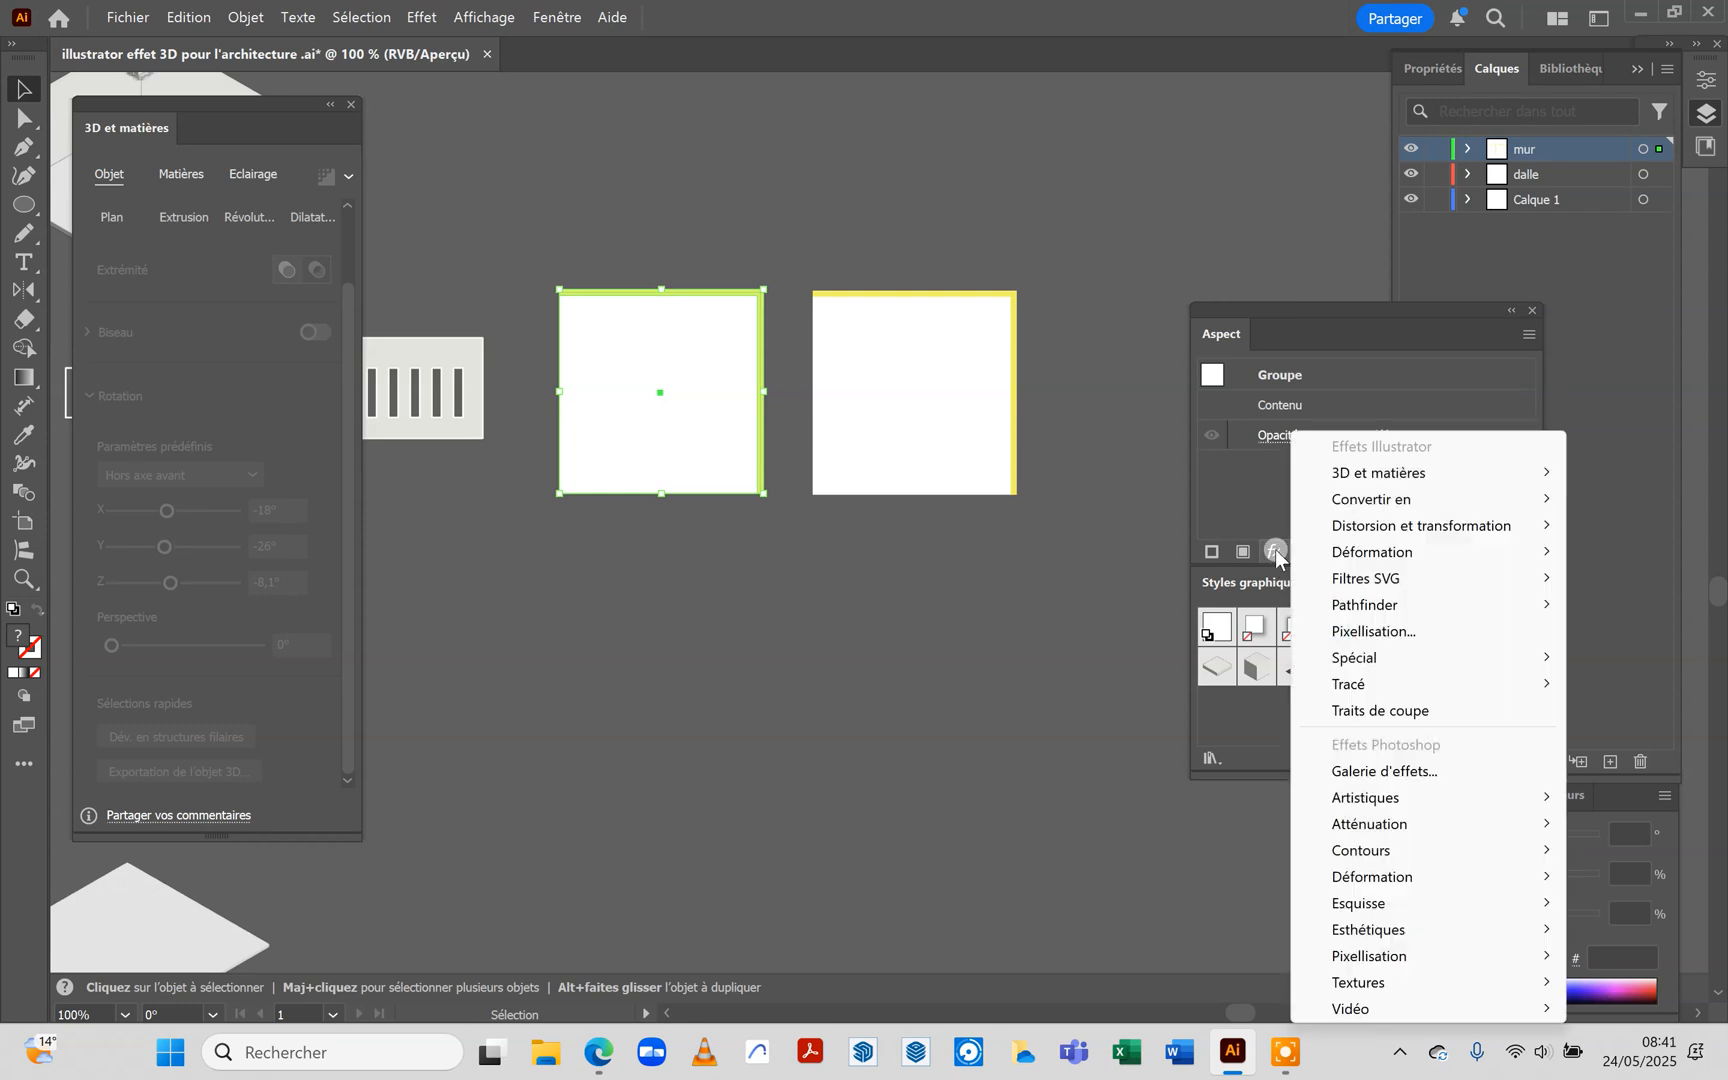
pyautogui.moveTo(1352, 480)
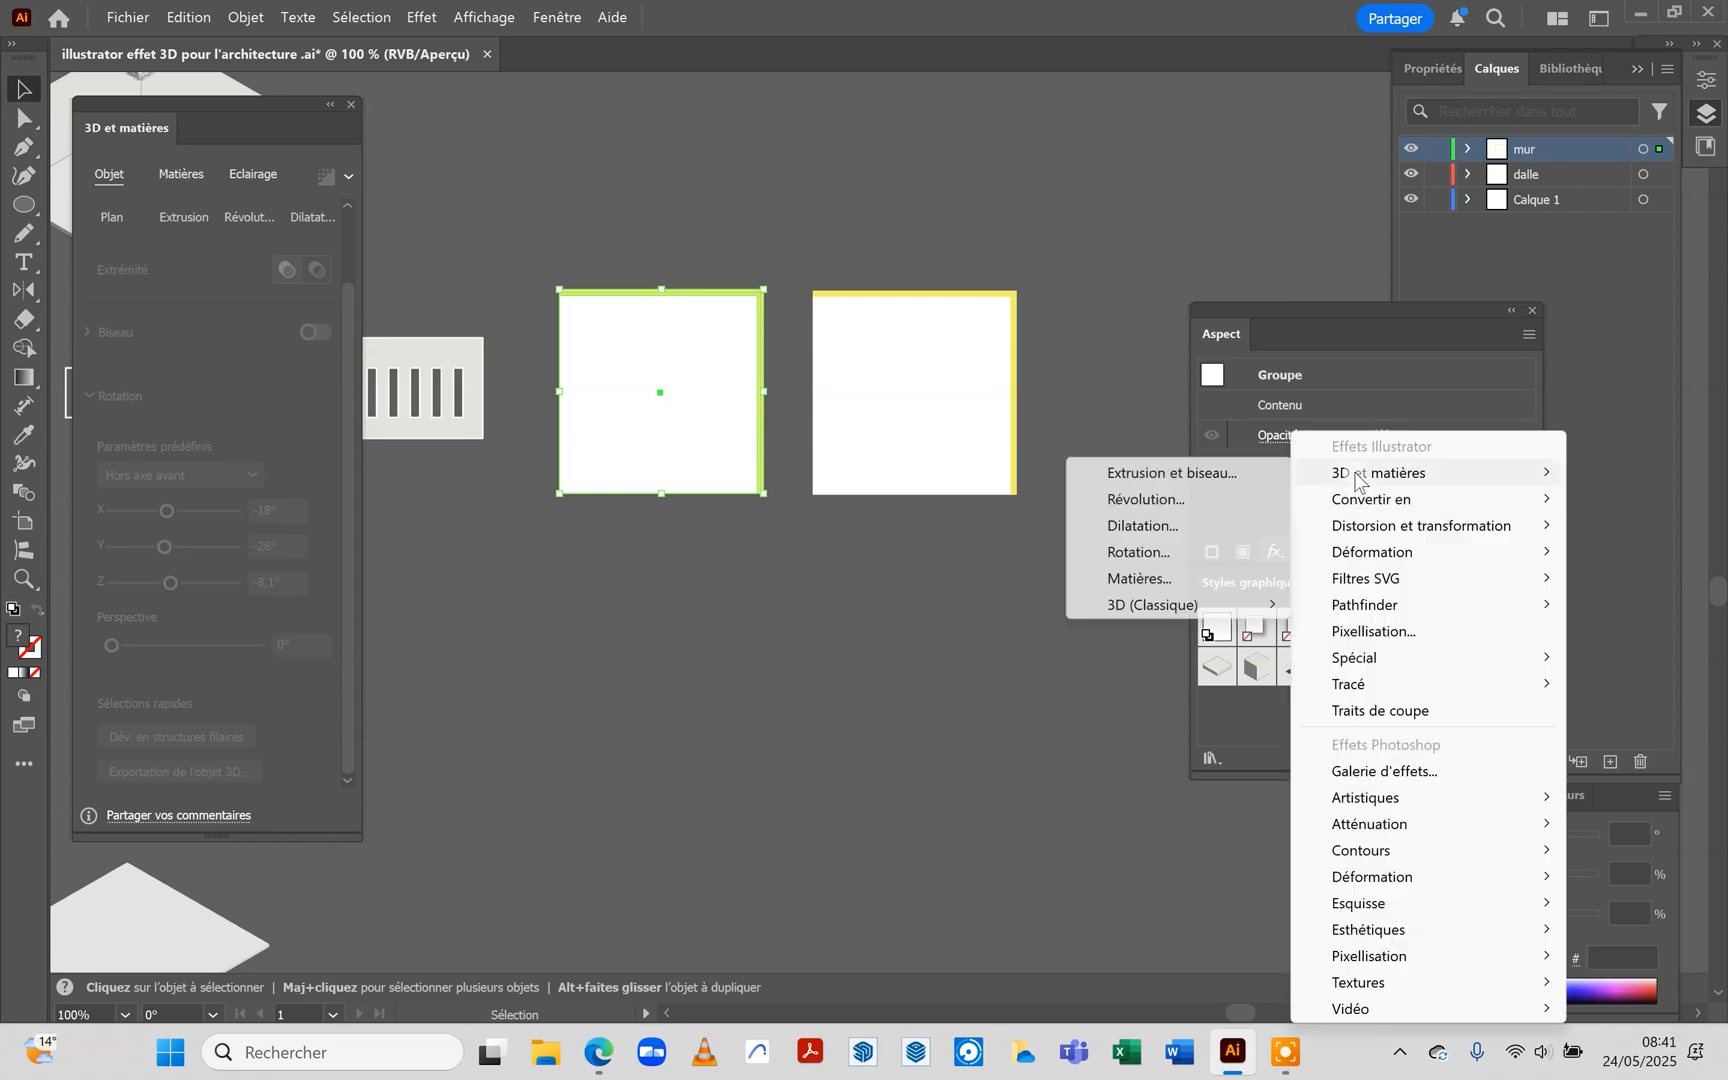
pyautogui.click(1216, 478)
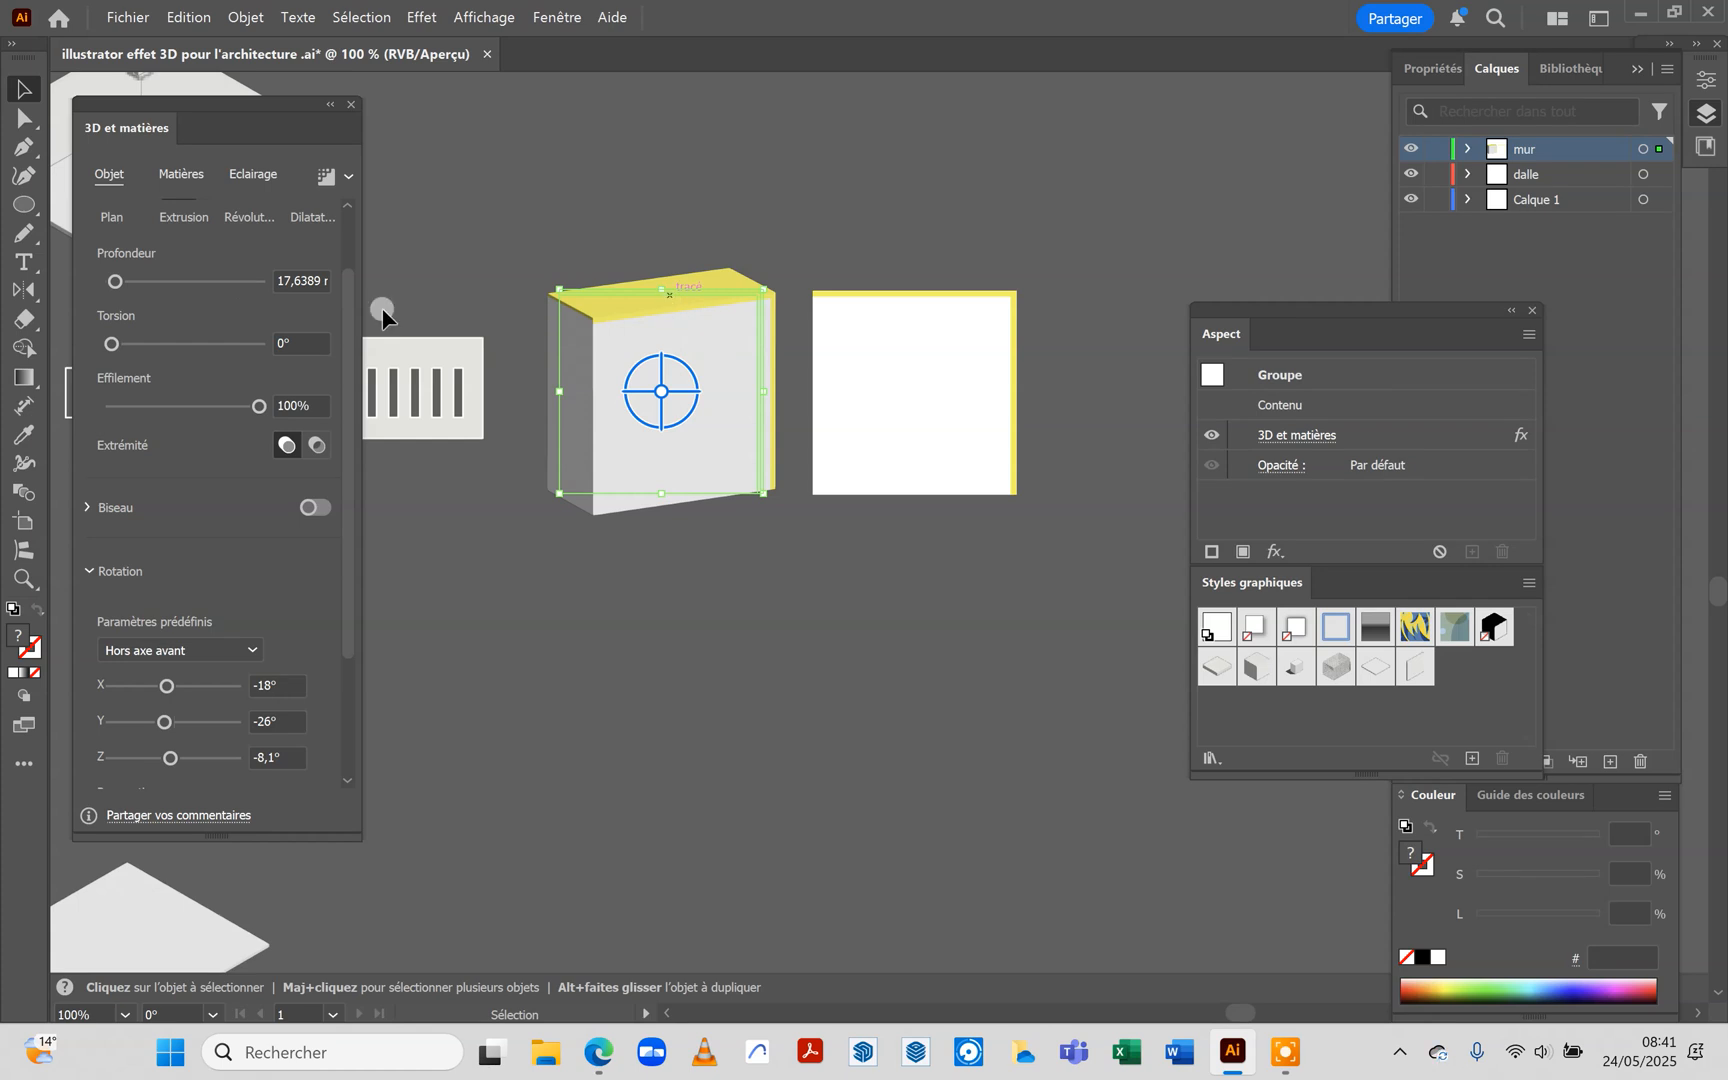
pyautogui.moveTo(339, 379); pyautogui.dragTo(338, 522)
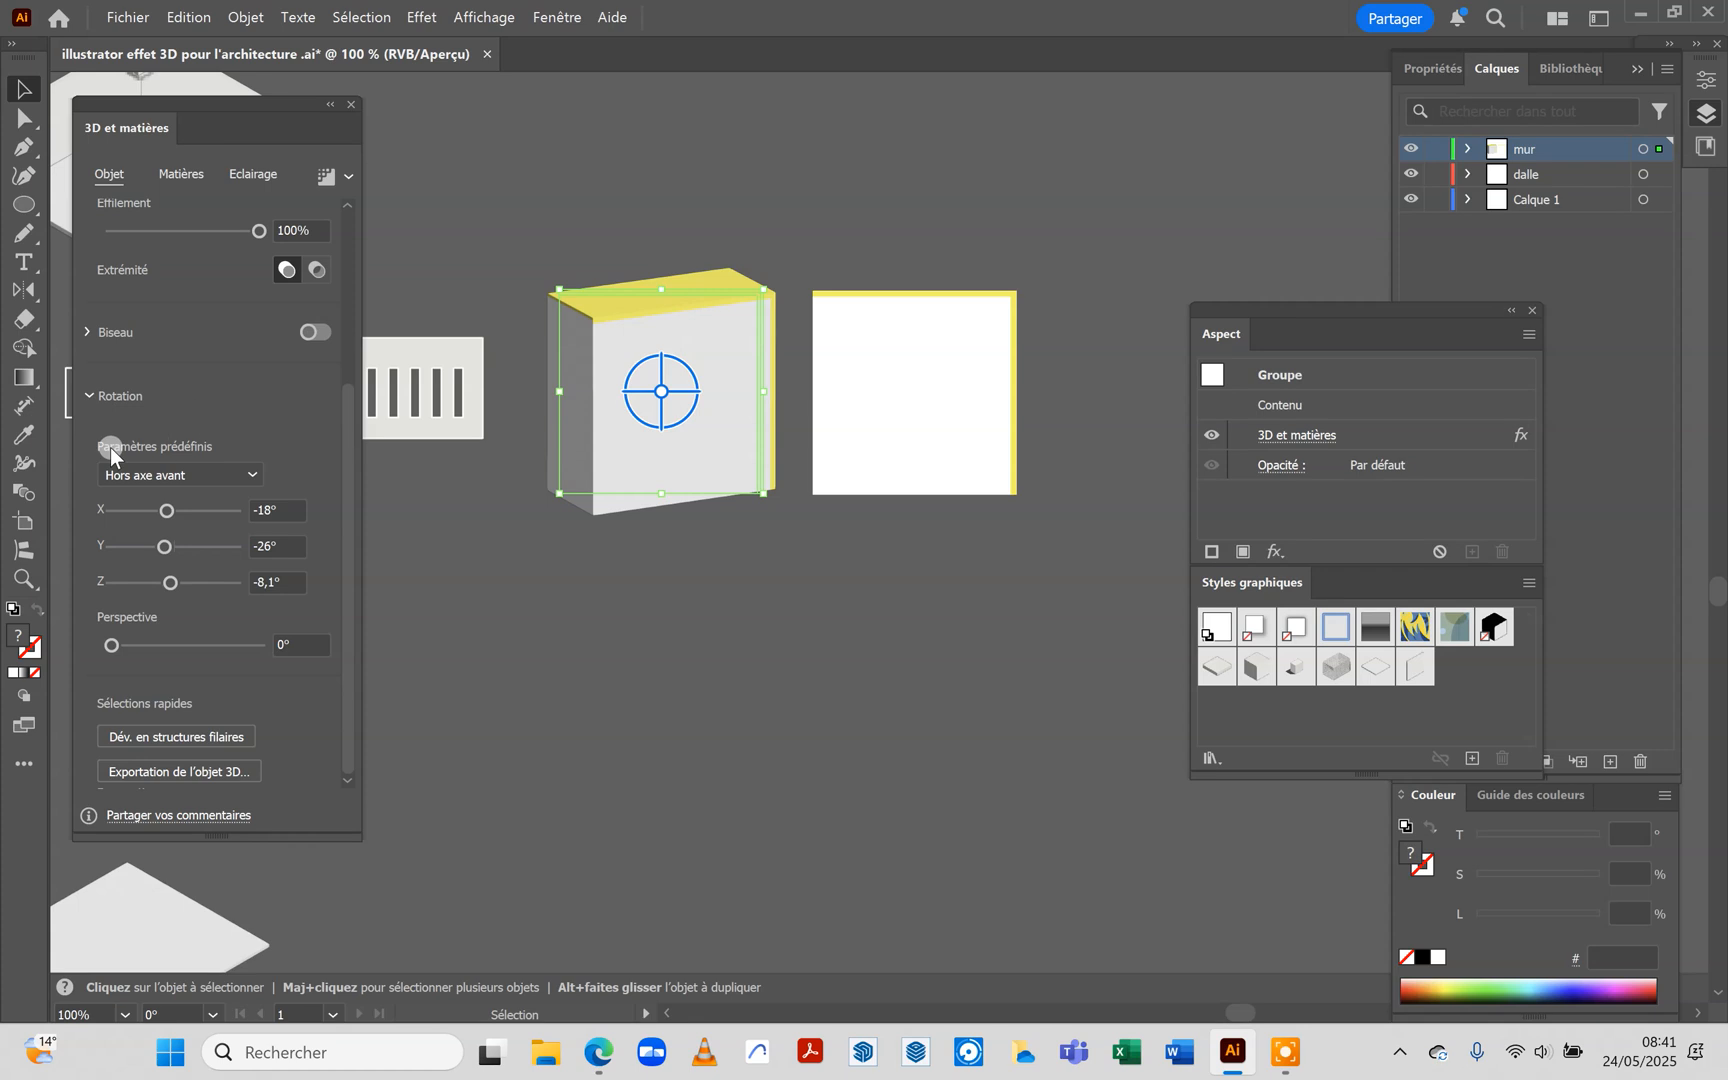
pyautogui.click(251, 472)
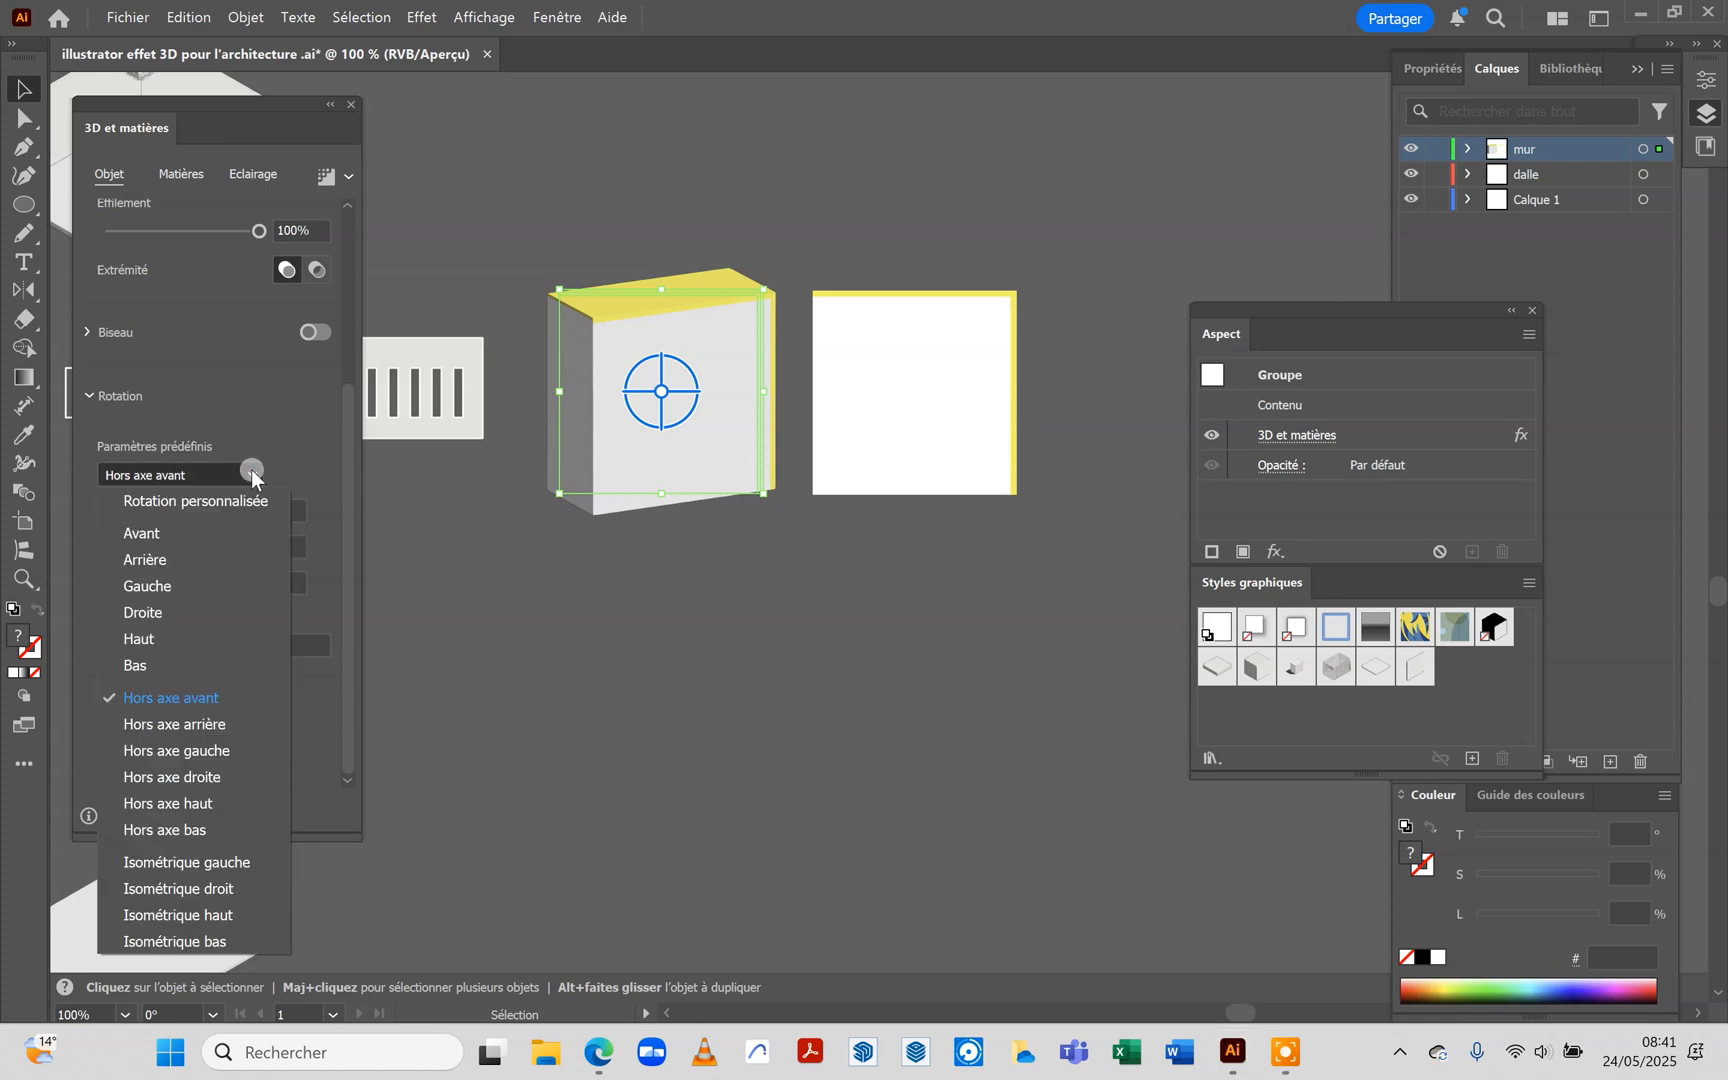
pyautogui.click(230, 918)
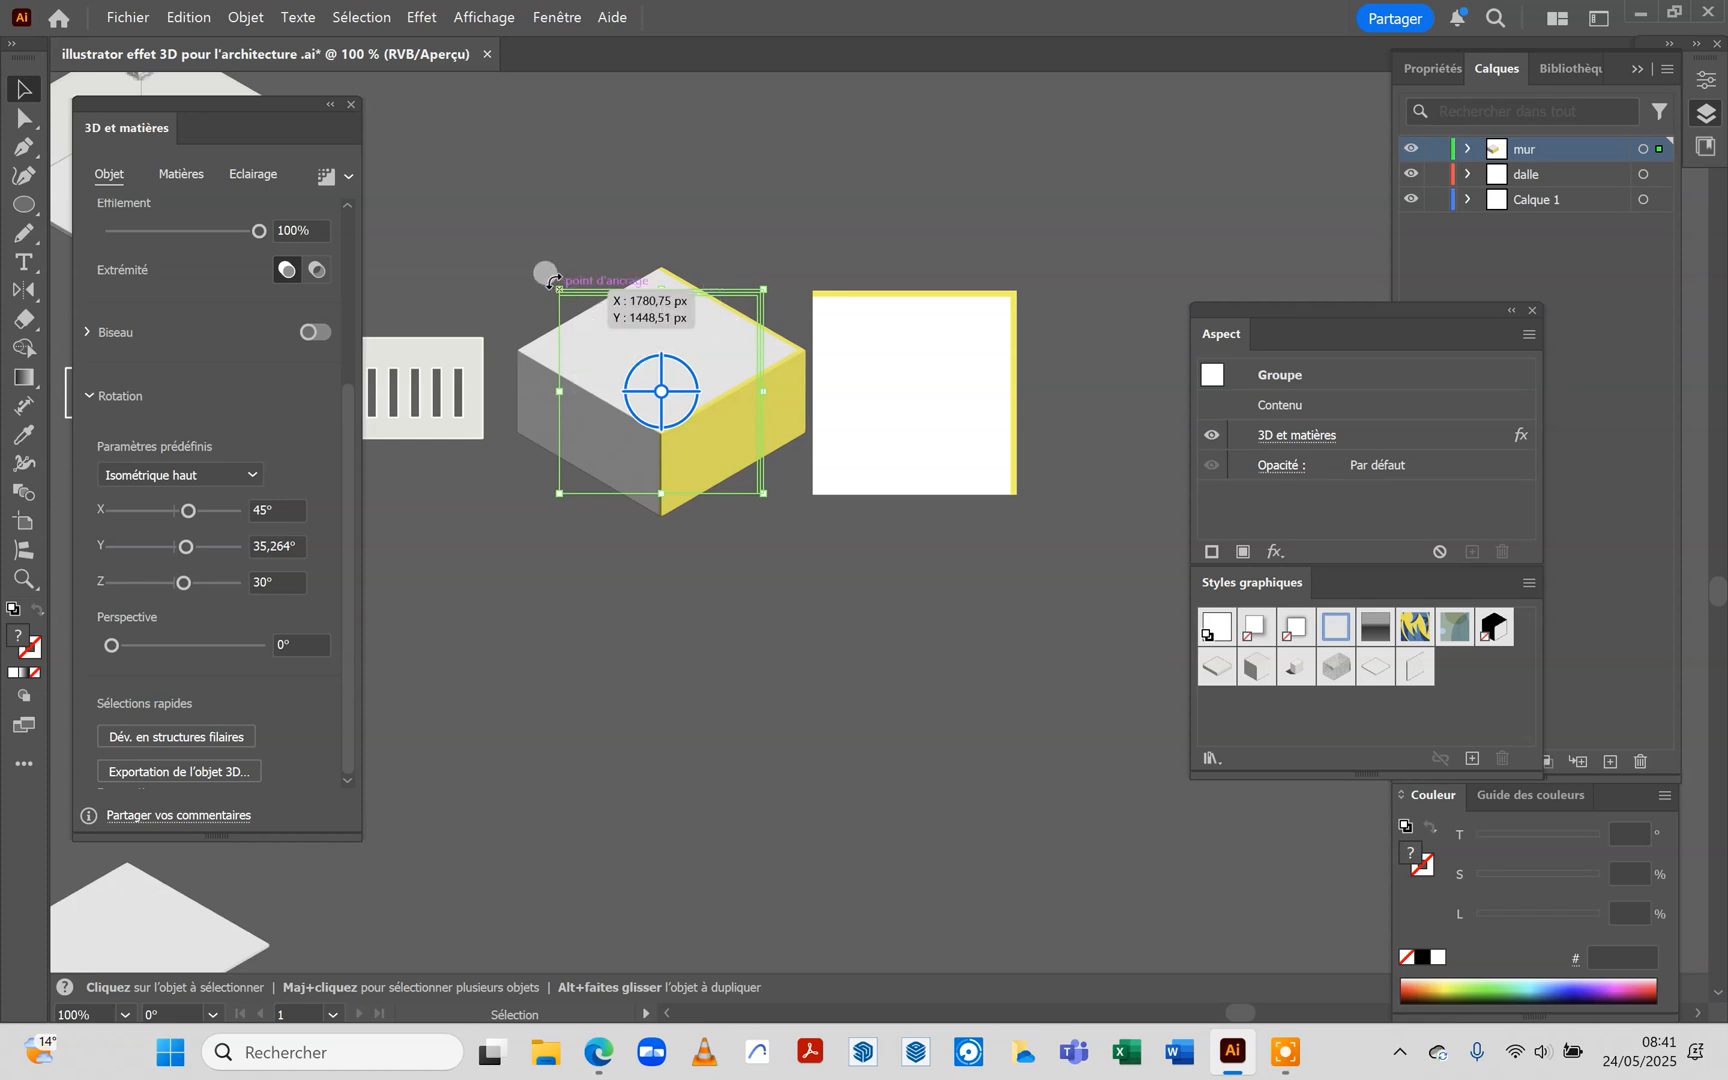
# Rotate the extruded group a quarter turn counter-clockwise so the yellow wall lies along the two back edges
pyautogui.moveTo(553, 282); pyautogui.dragTo(515, 402)
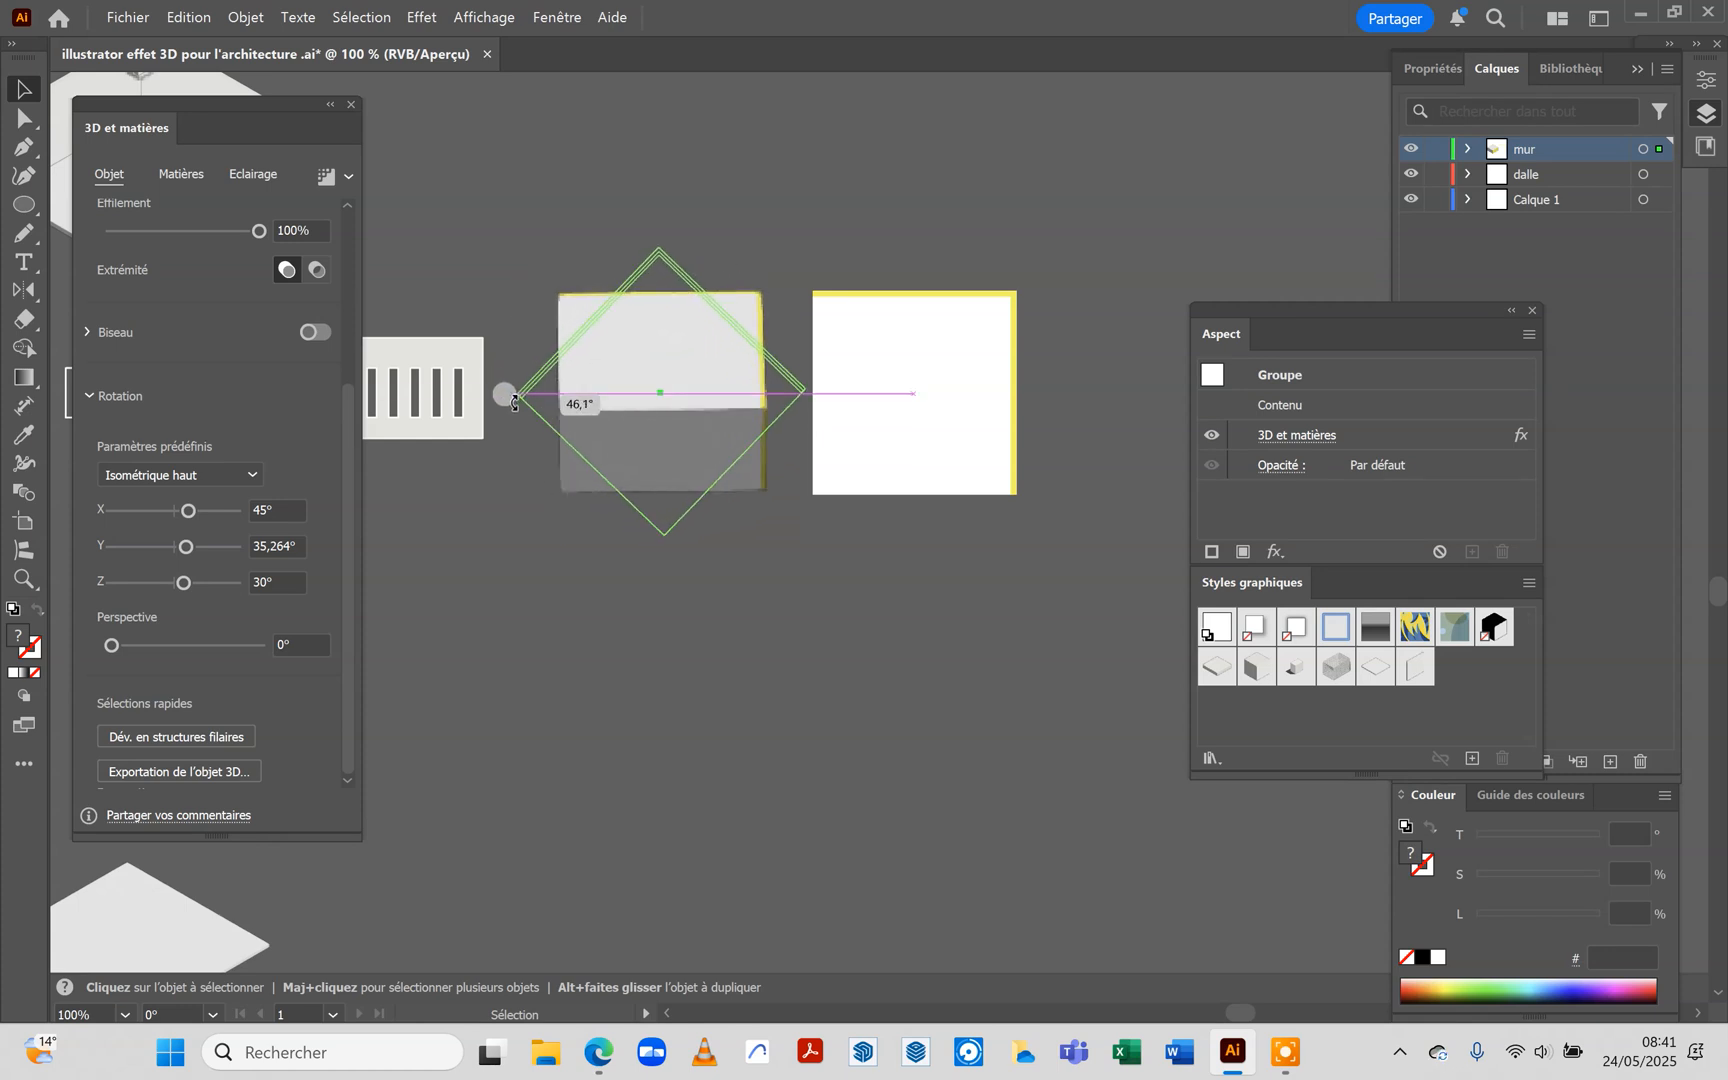
pyautogui.moveTo(515, 402); pyautogui.dragTo(532, 544)
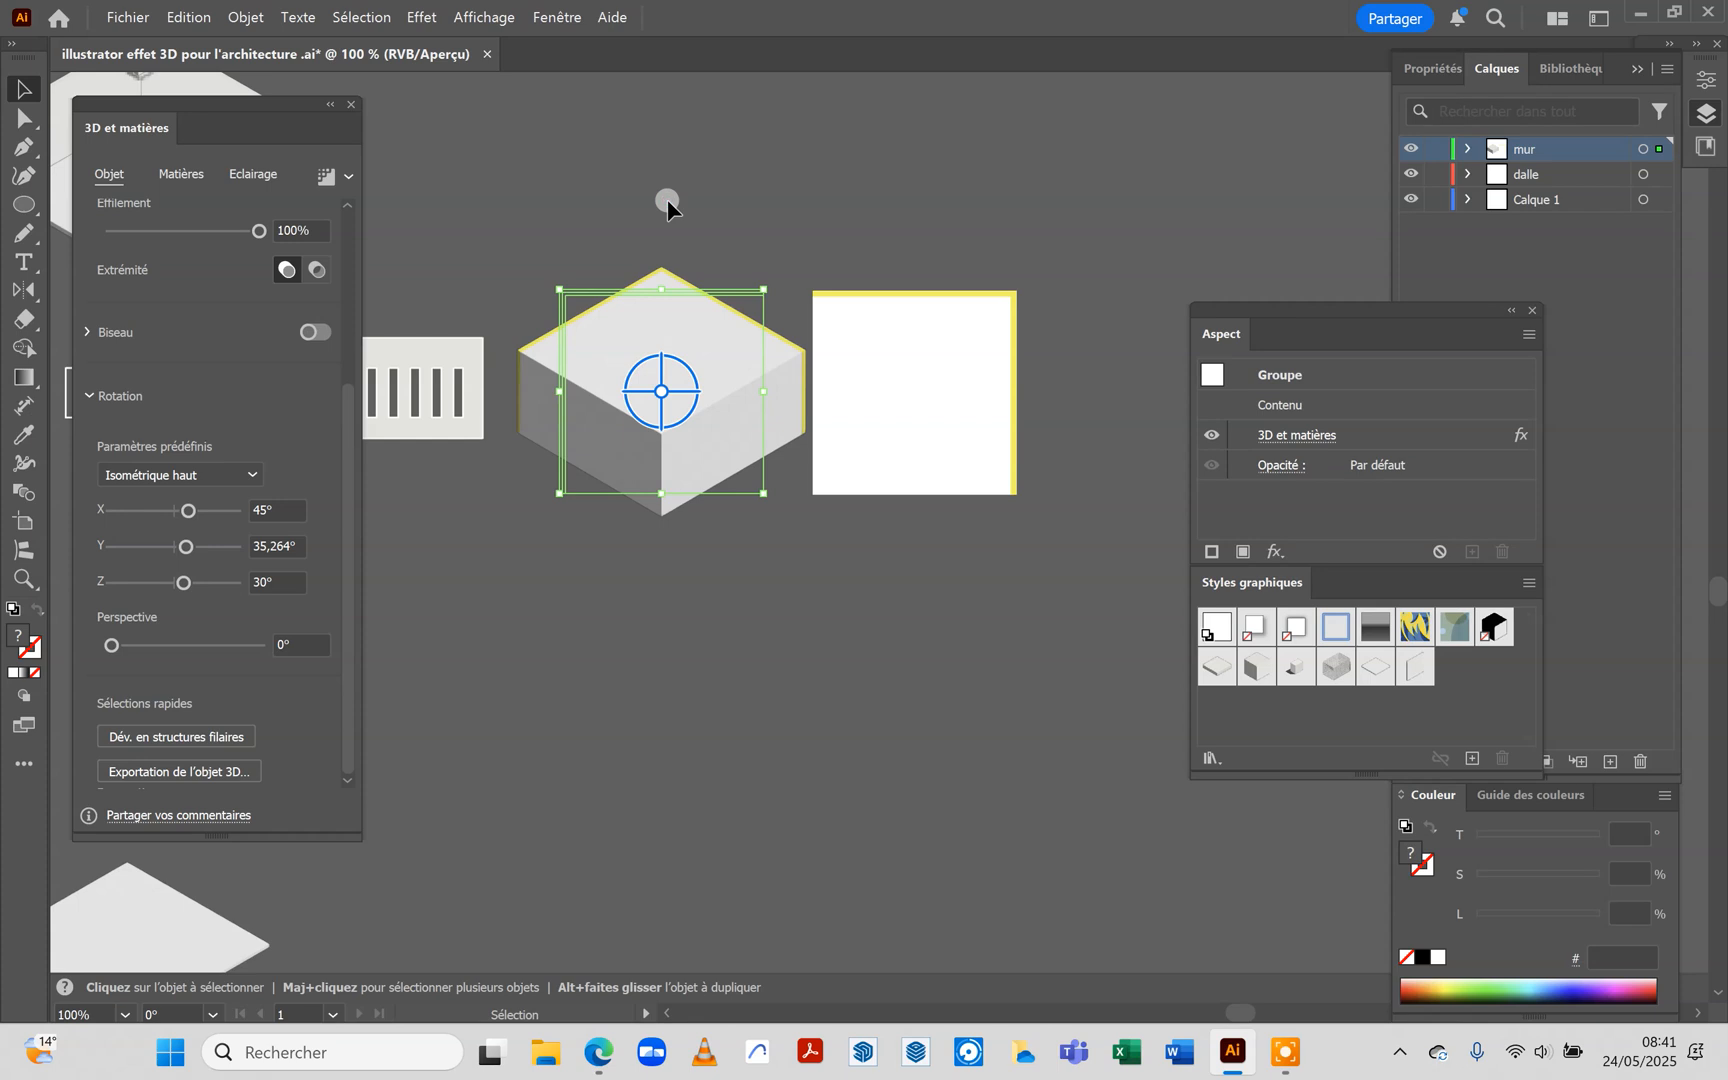
pyautogui.click(787, 213)
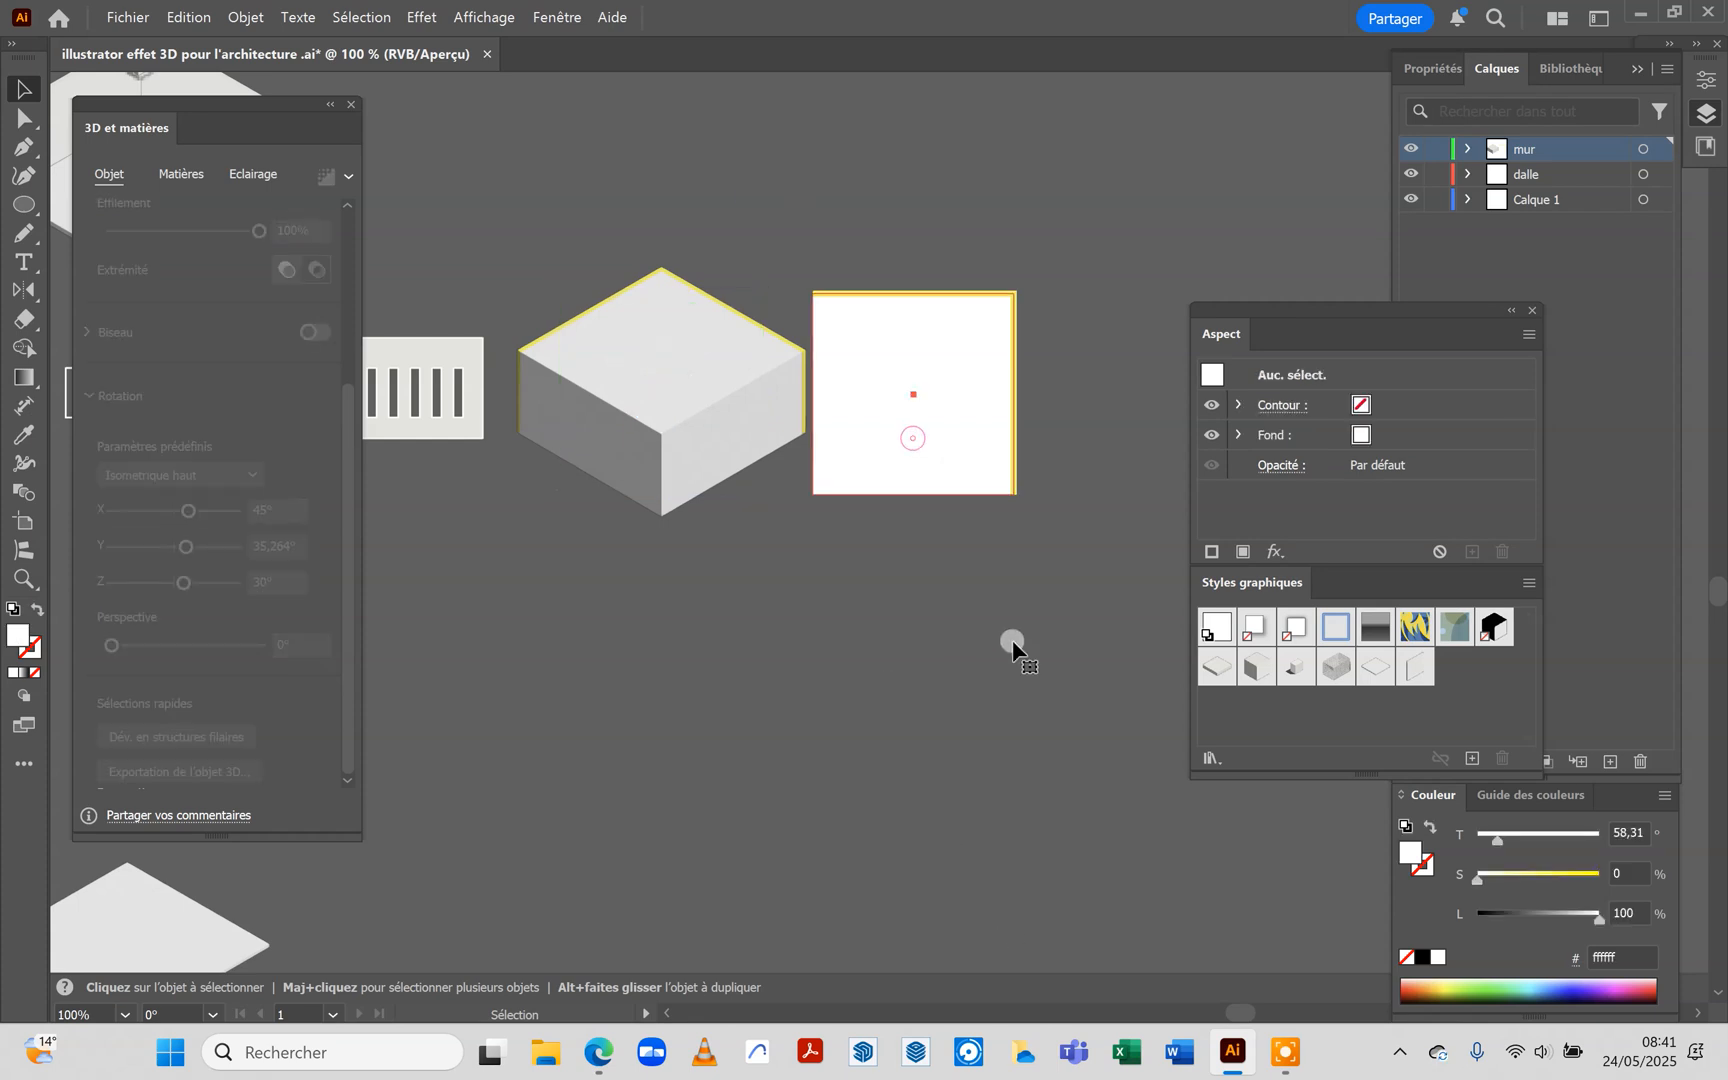
# Delete the flat copy of the slab and wall beside the extruded group
pyautogui.click(910, 284)
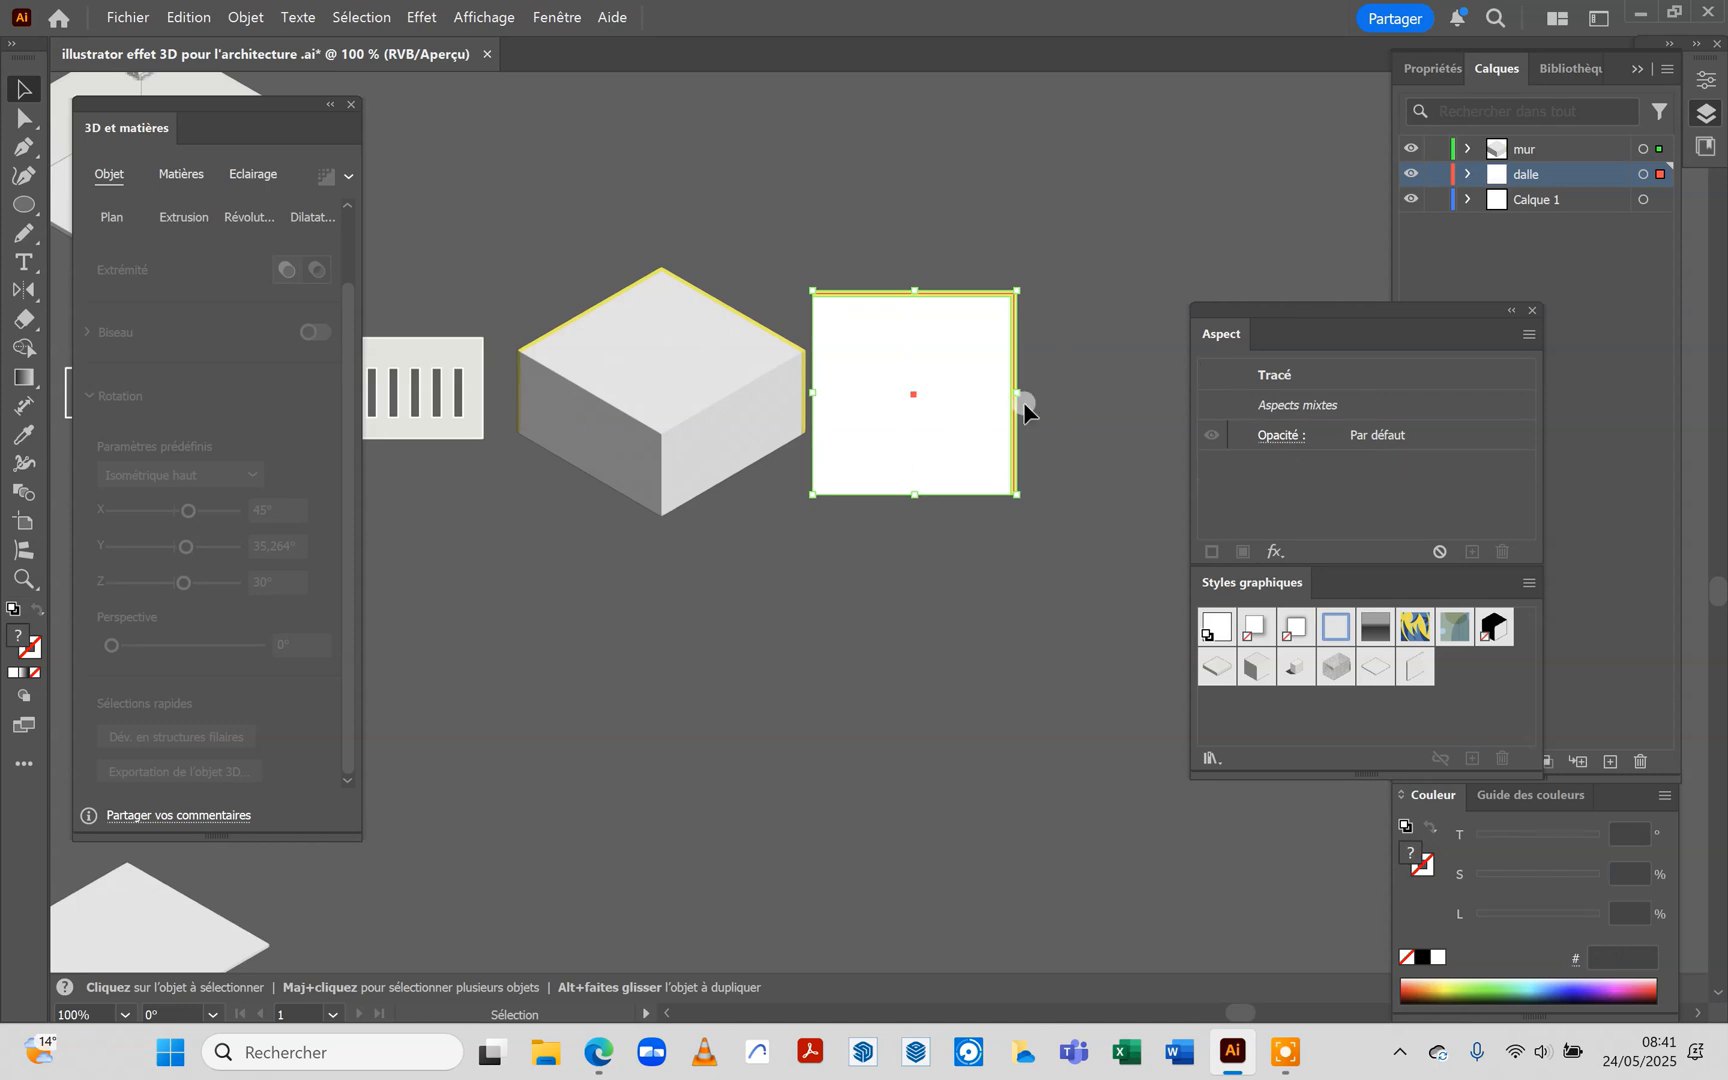
pyautogui.press('Delete')
pyautogui.click(1020, 478)
# Duplicate the extruded slab-and-wall group to its right
pyautogui.click(707, 390)
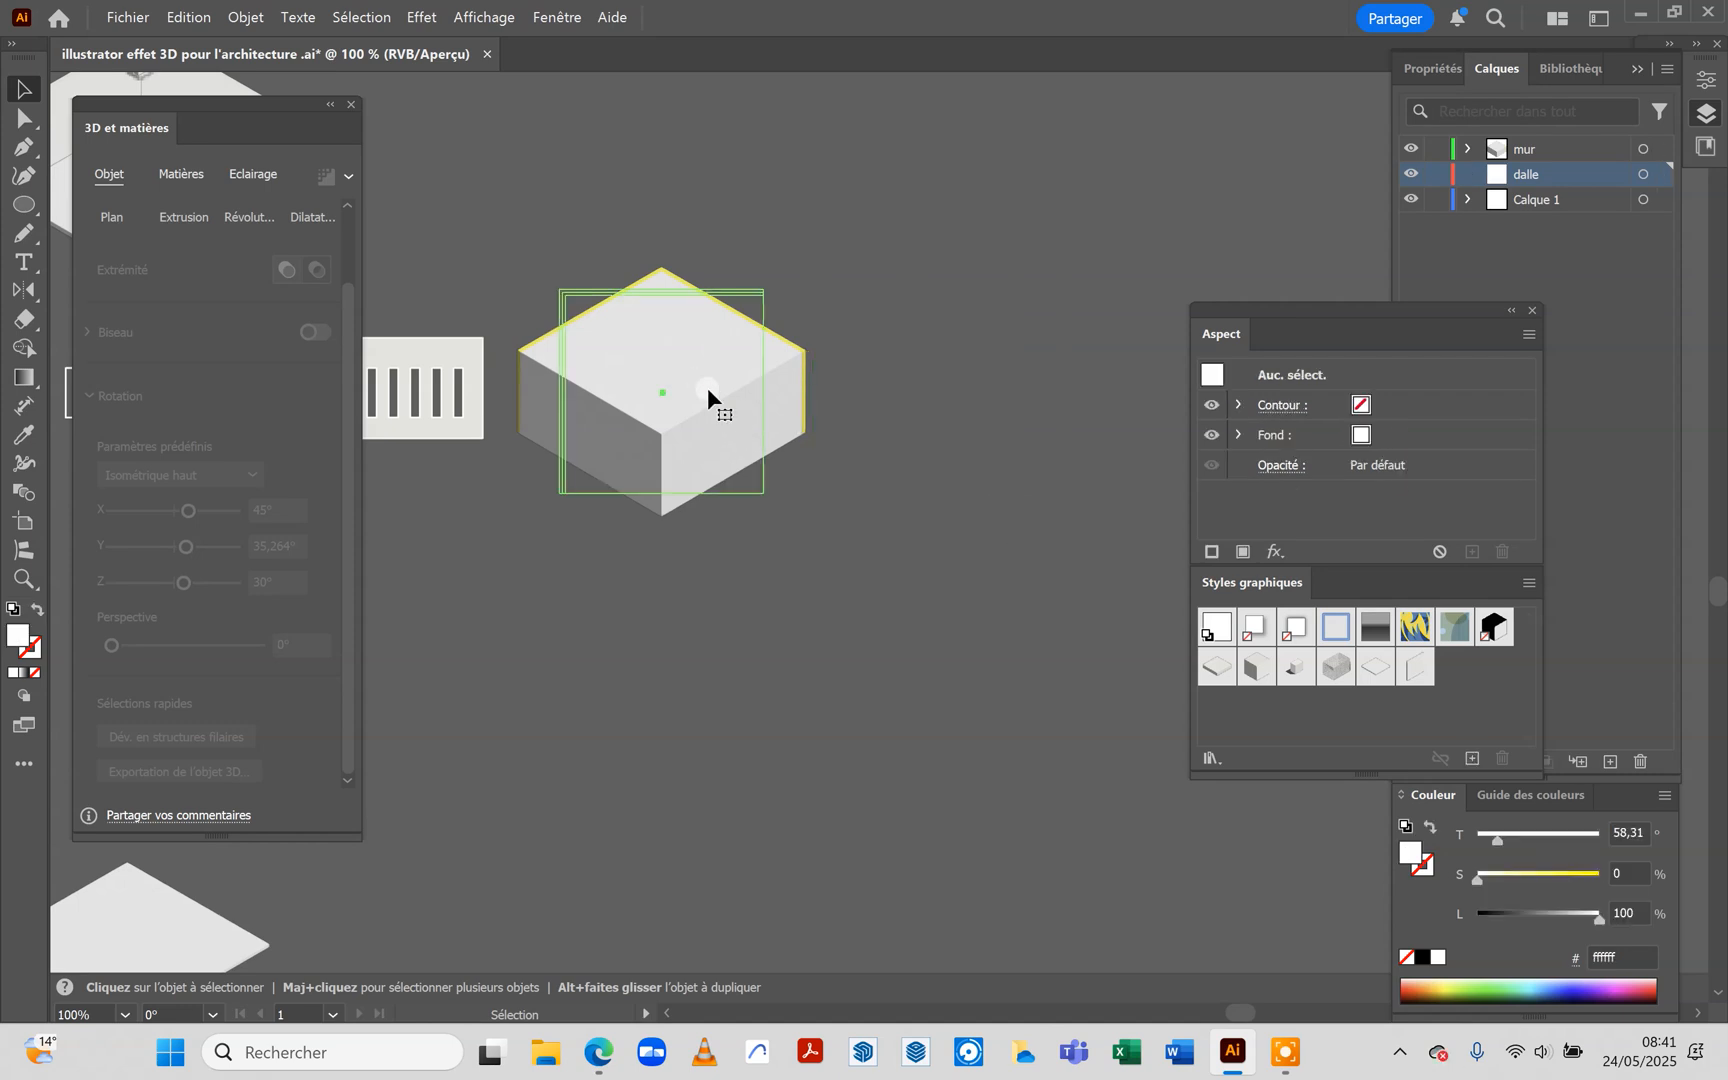
pyautogui.moveTo(697, 375); pyautogui.dragTo(1039, 368)
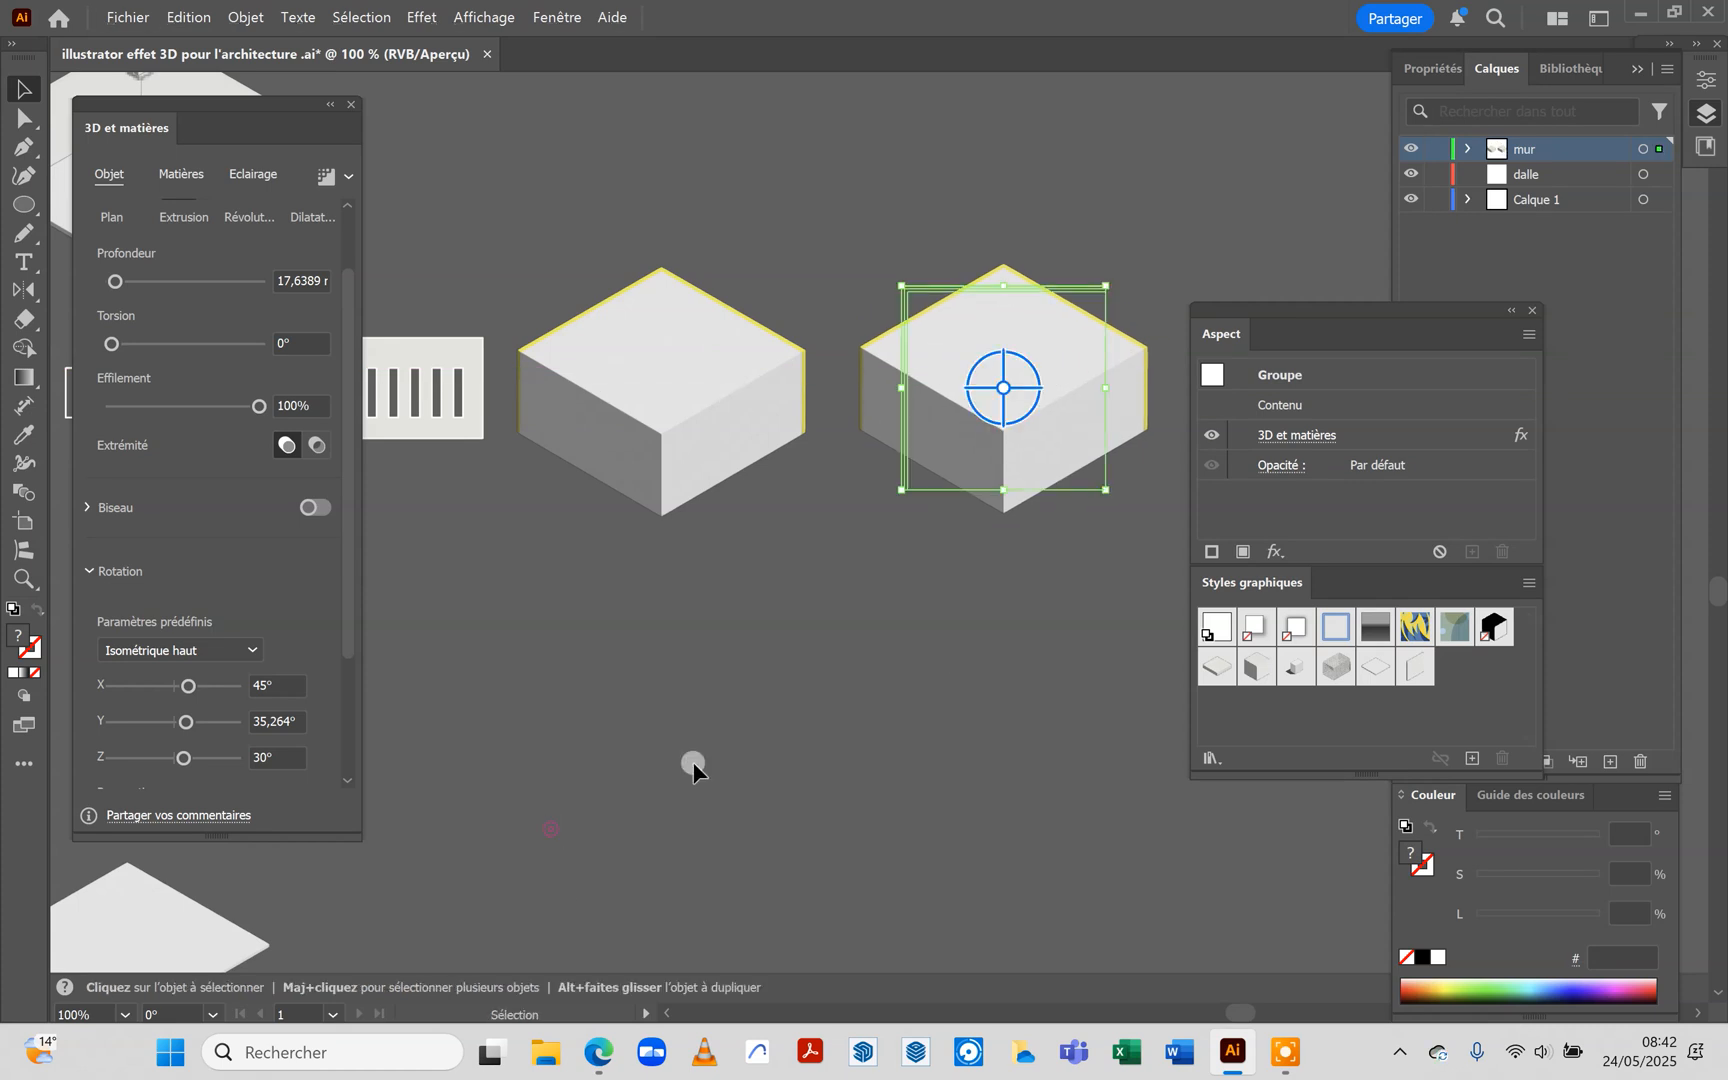
pyautogui.click(726, 667)
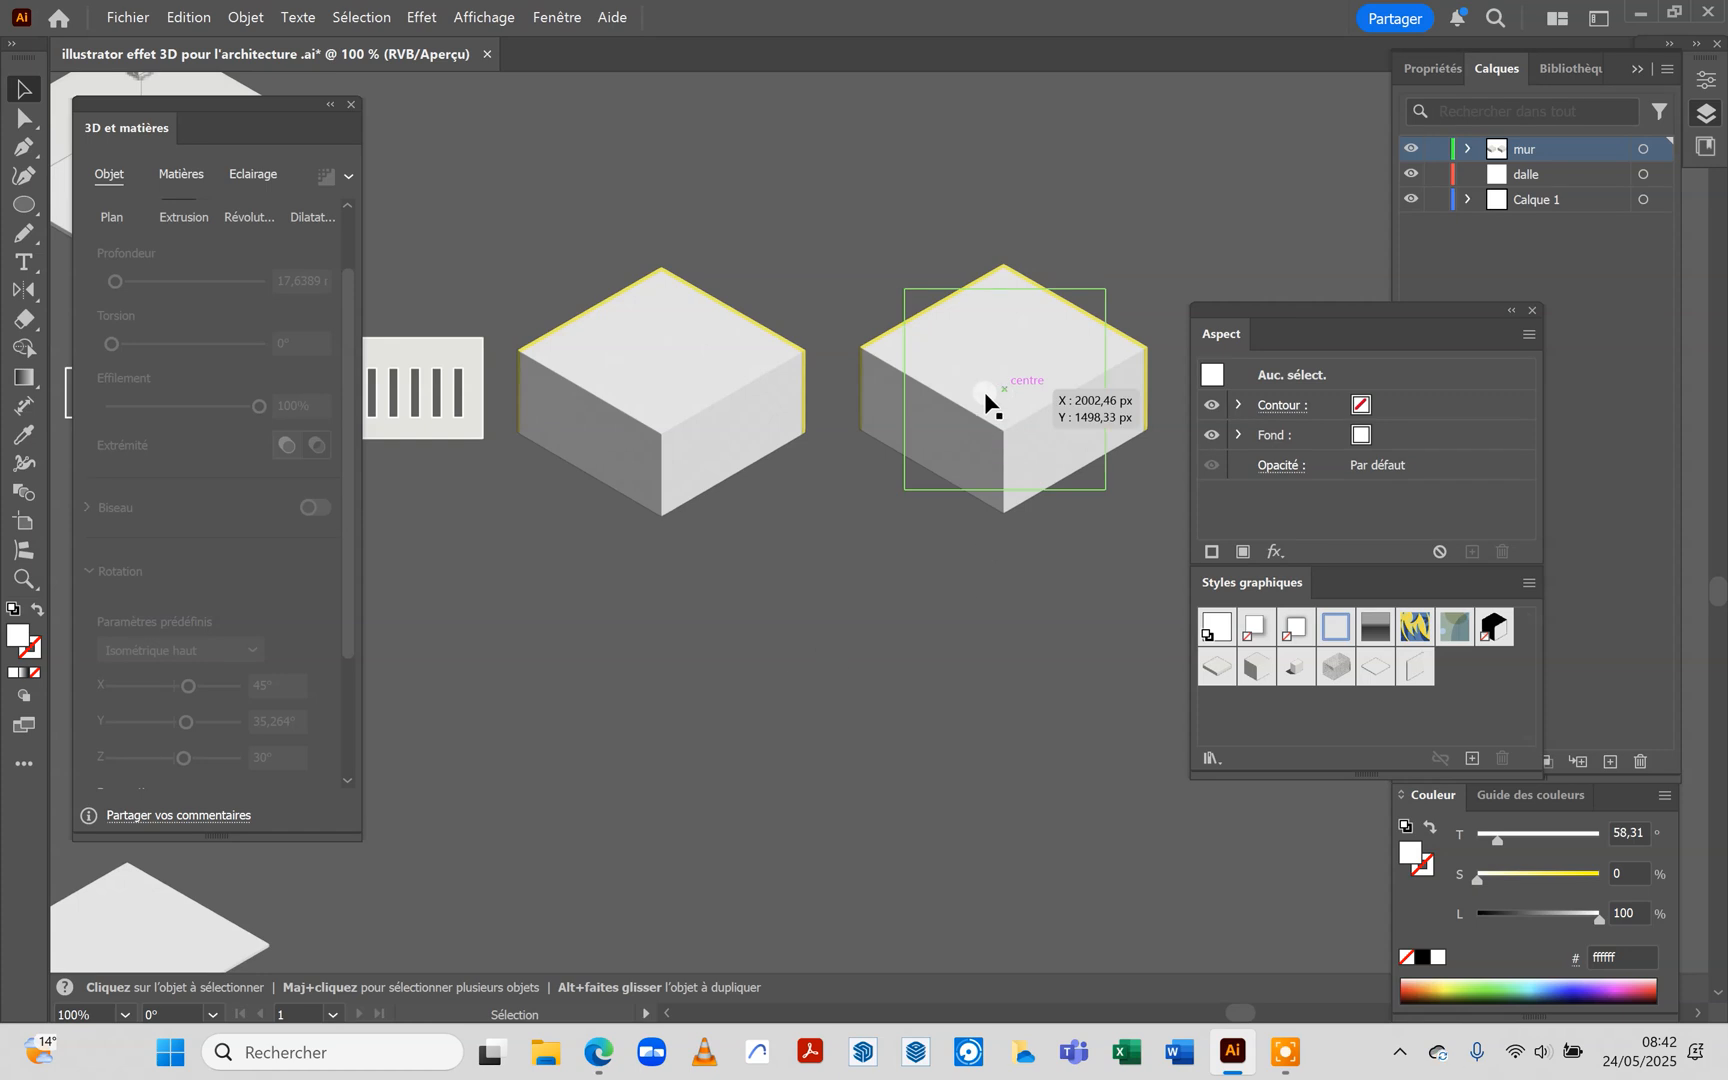
# Isolate the original extruded group, delete its white slab so only the yellow wall is kept, and exit isolation mode
pyautogui.click(677, 390)
pyautogui.doubleClick(678, 387)
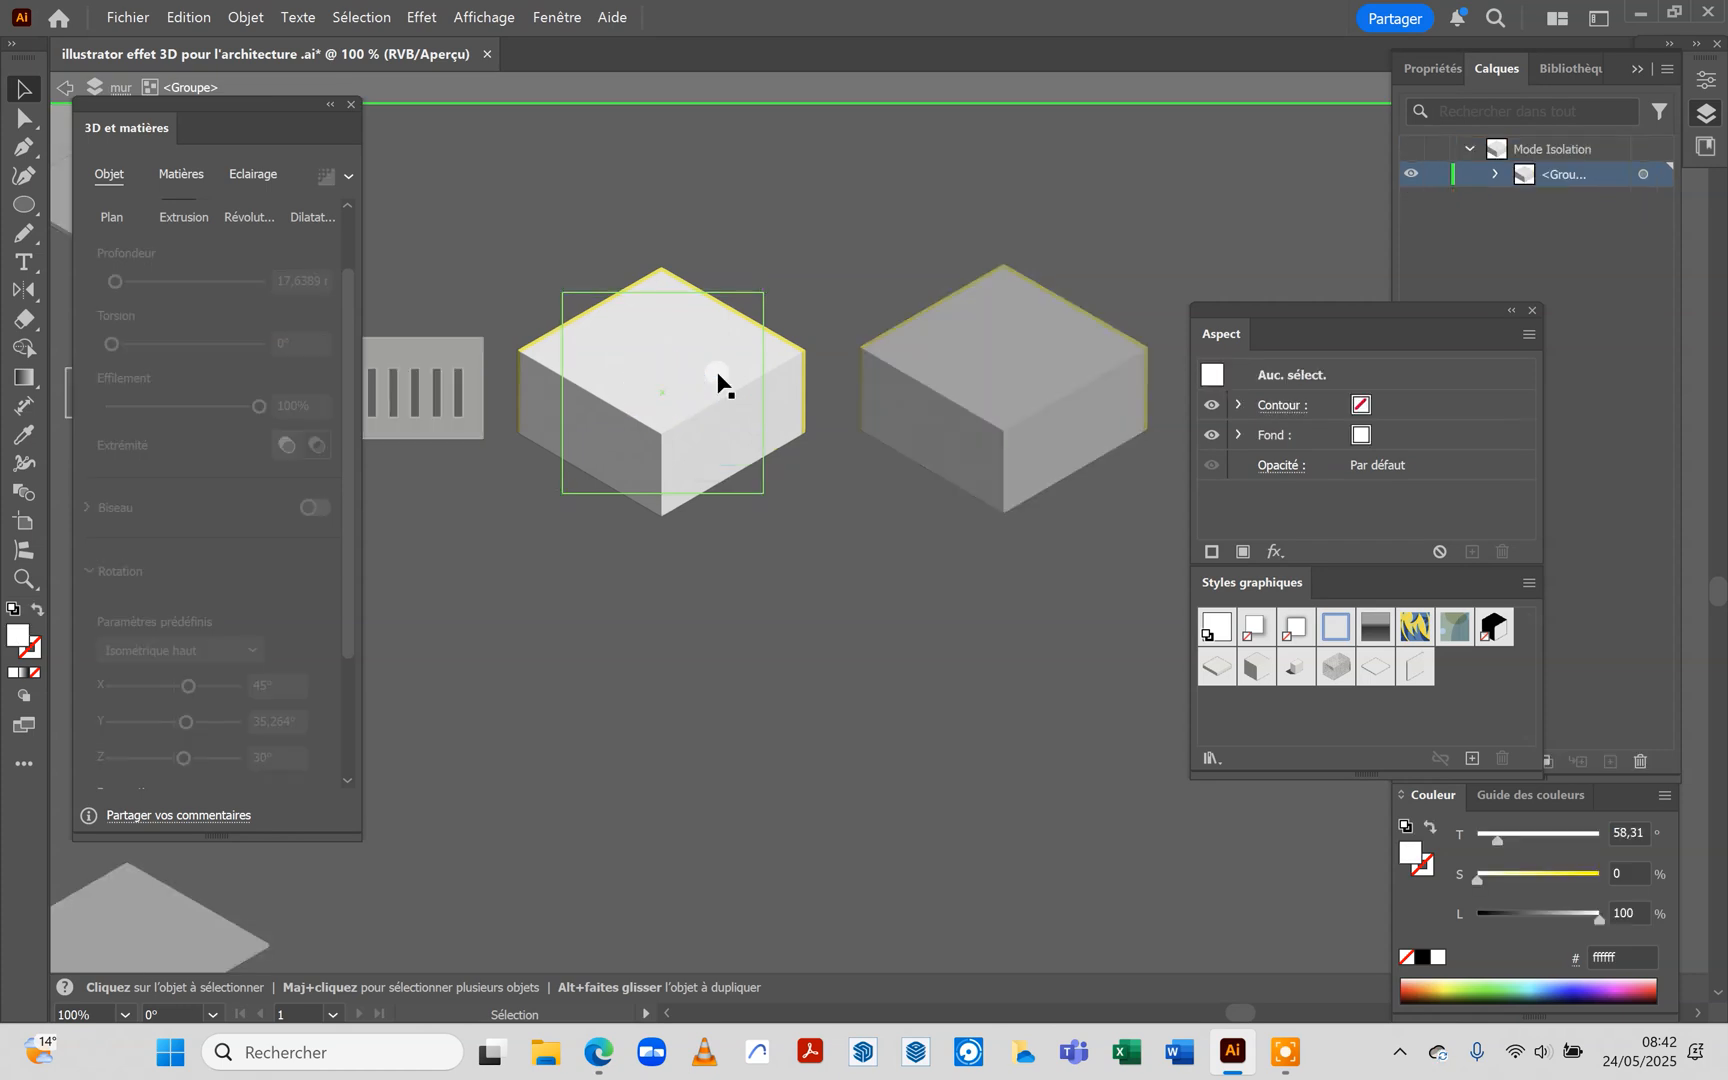
pyautogui.click(797, 358)
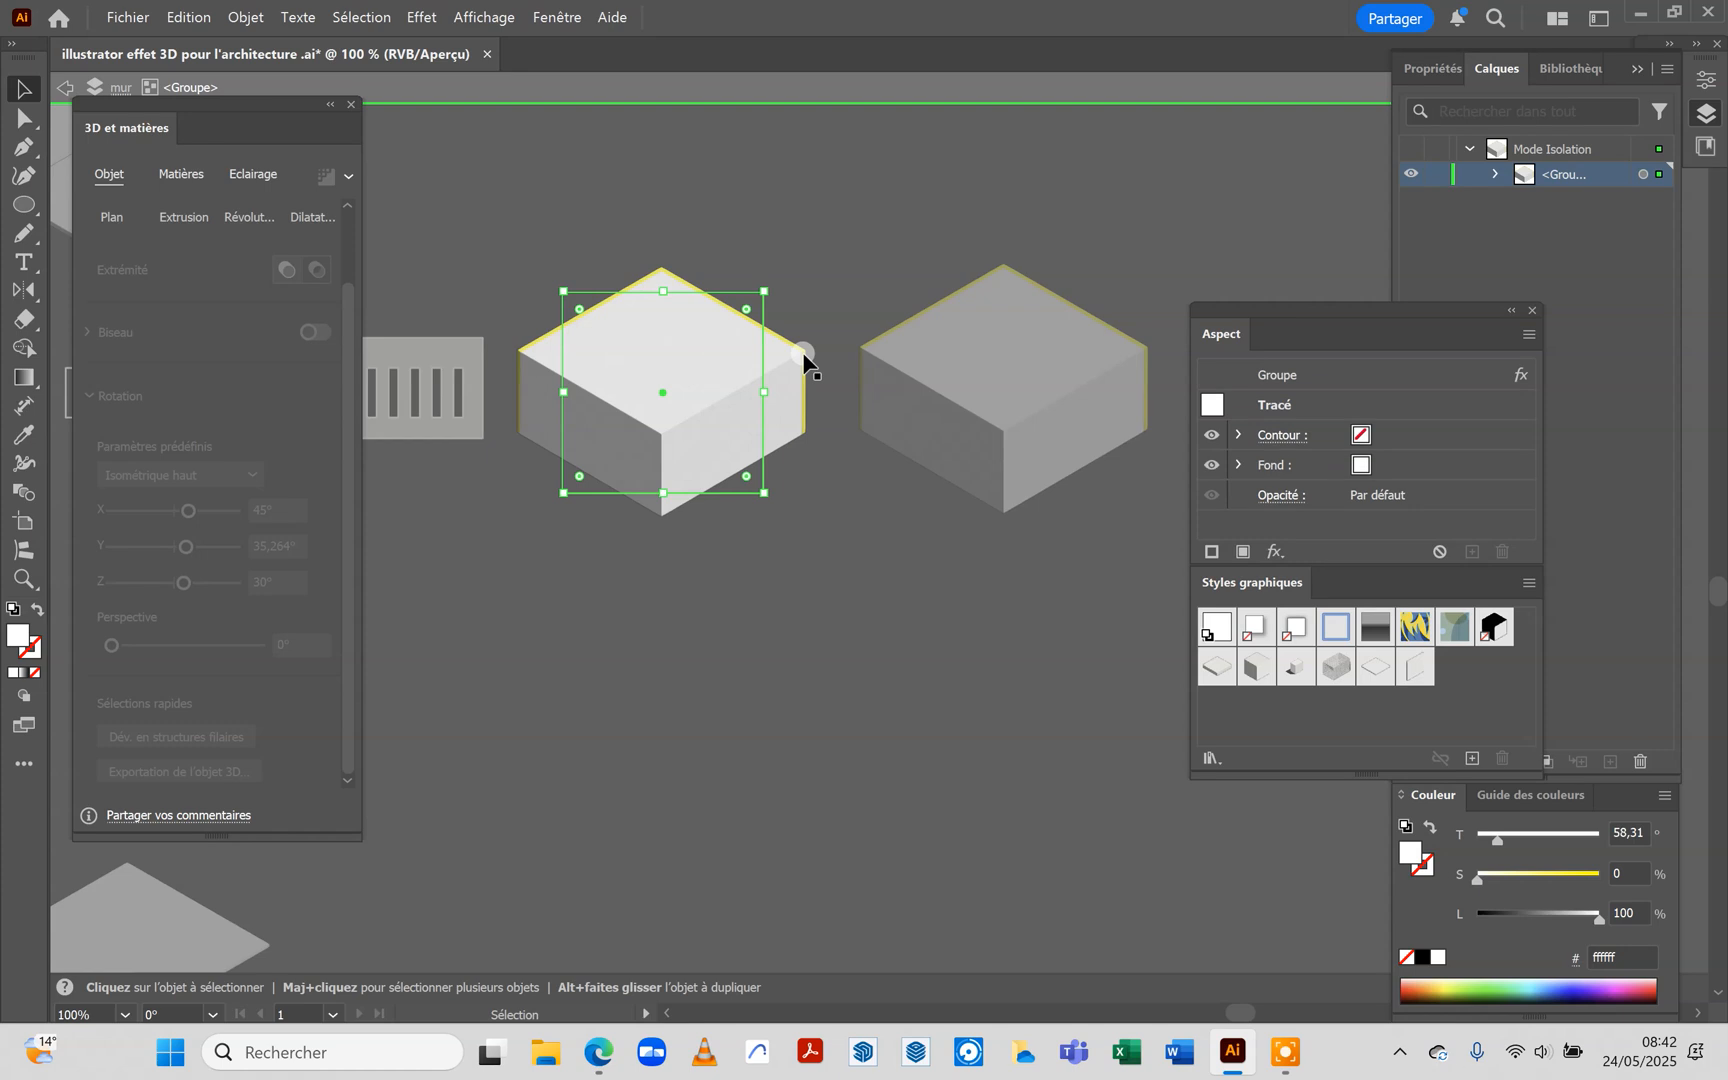
pyautogui.click(527, 345)
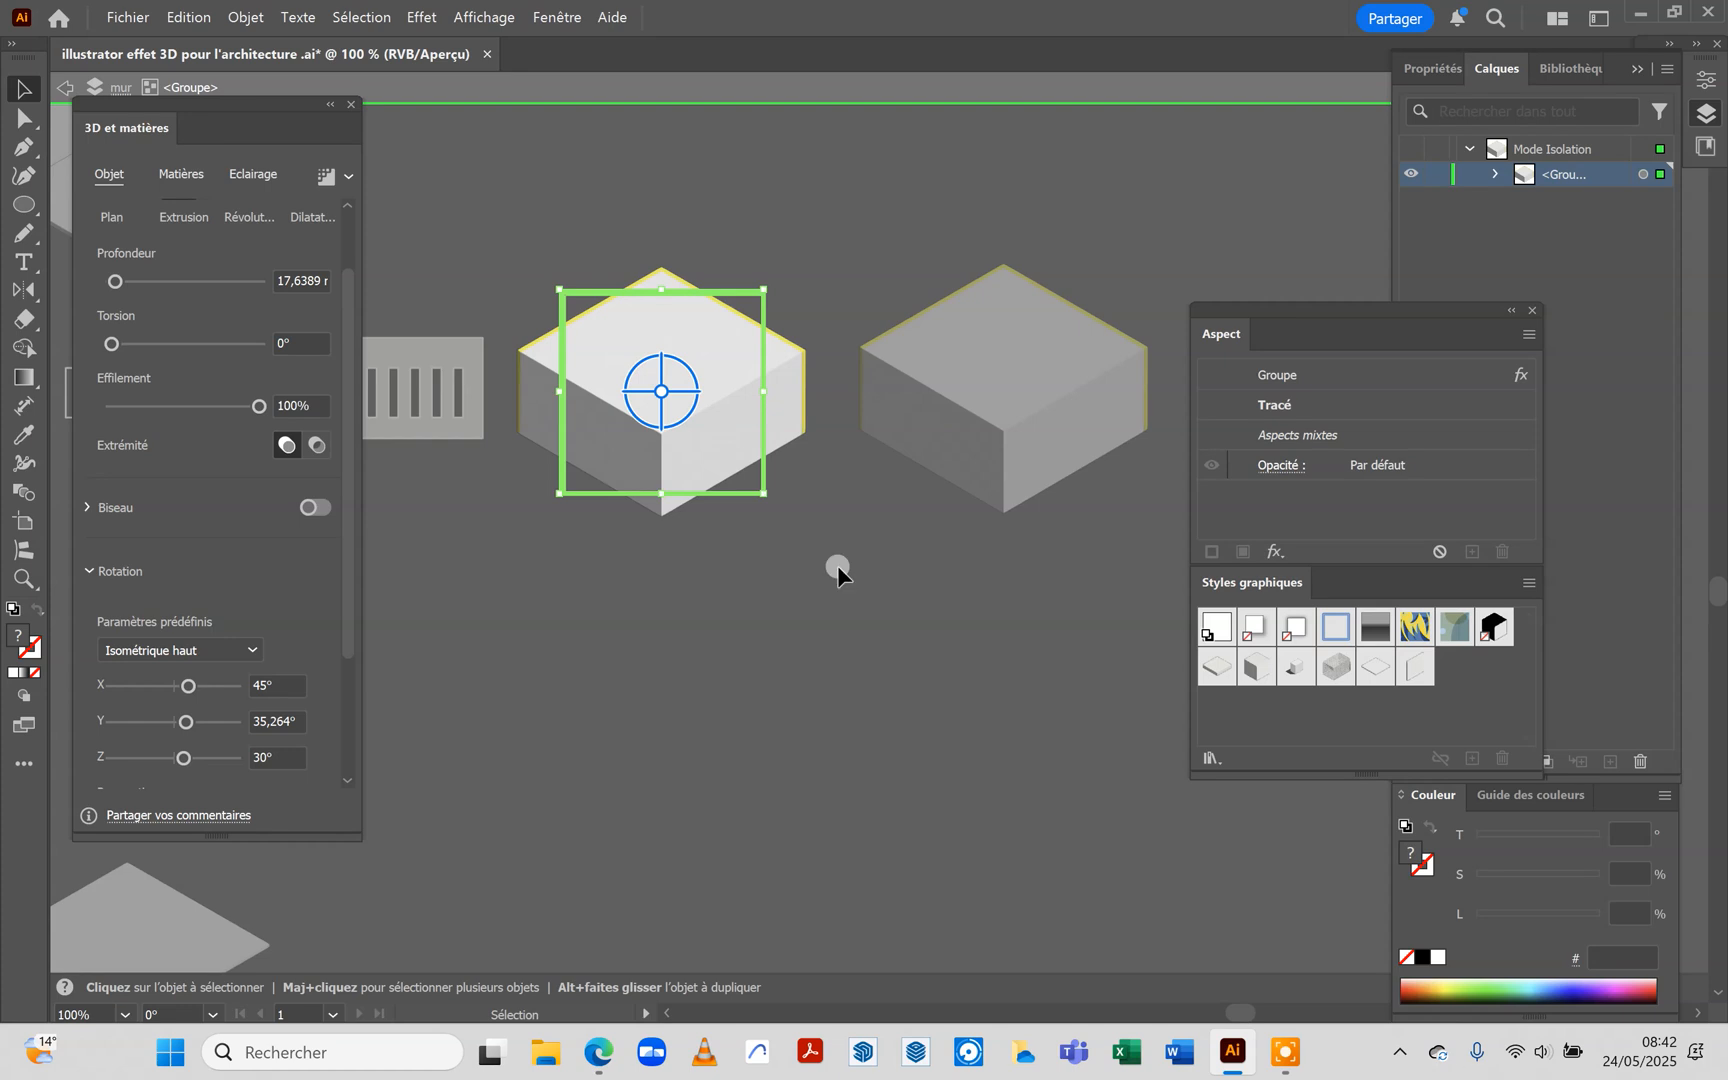
pyautogui.click(712, 440)
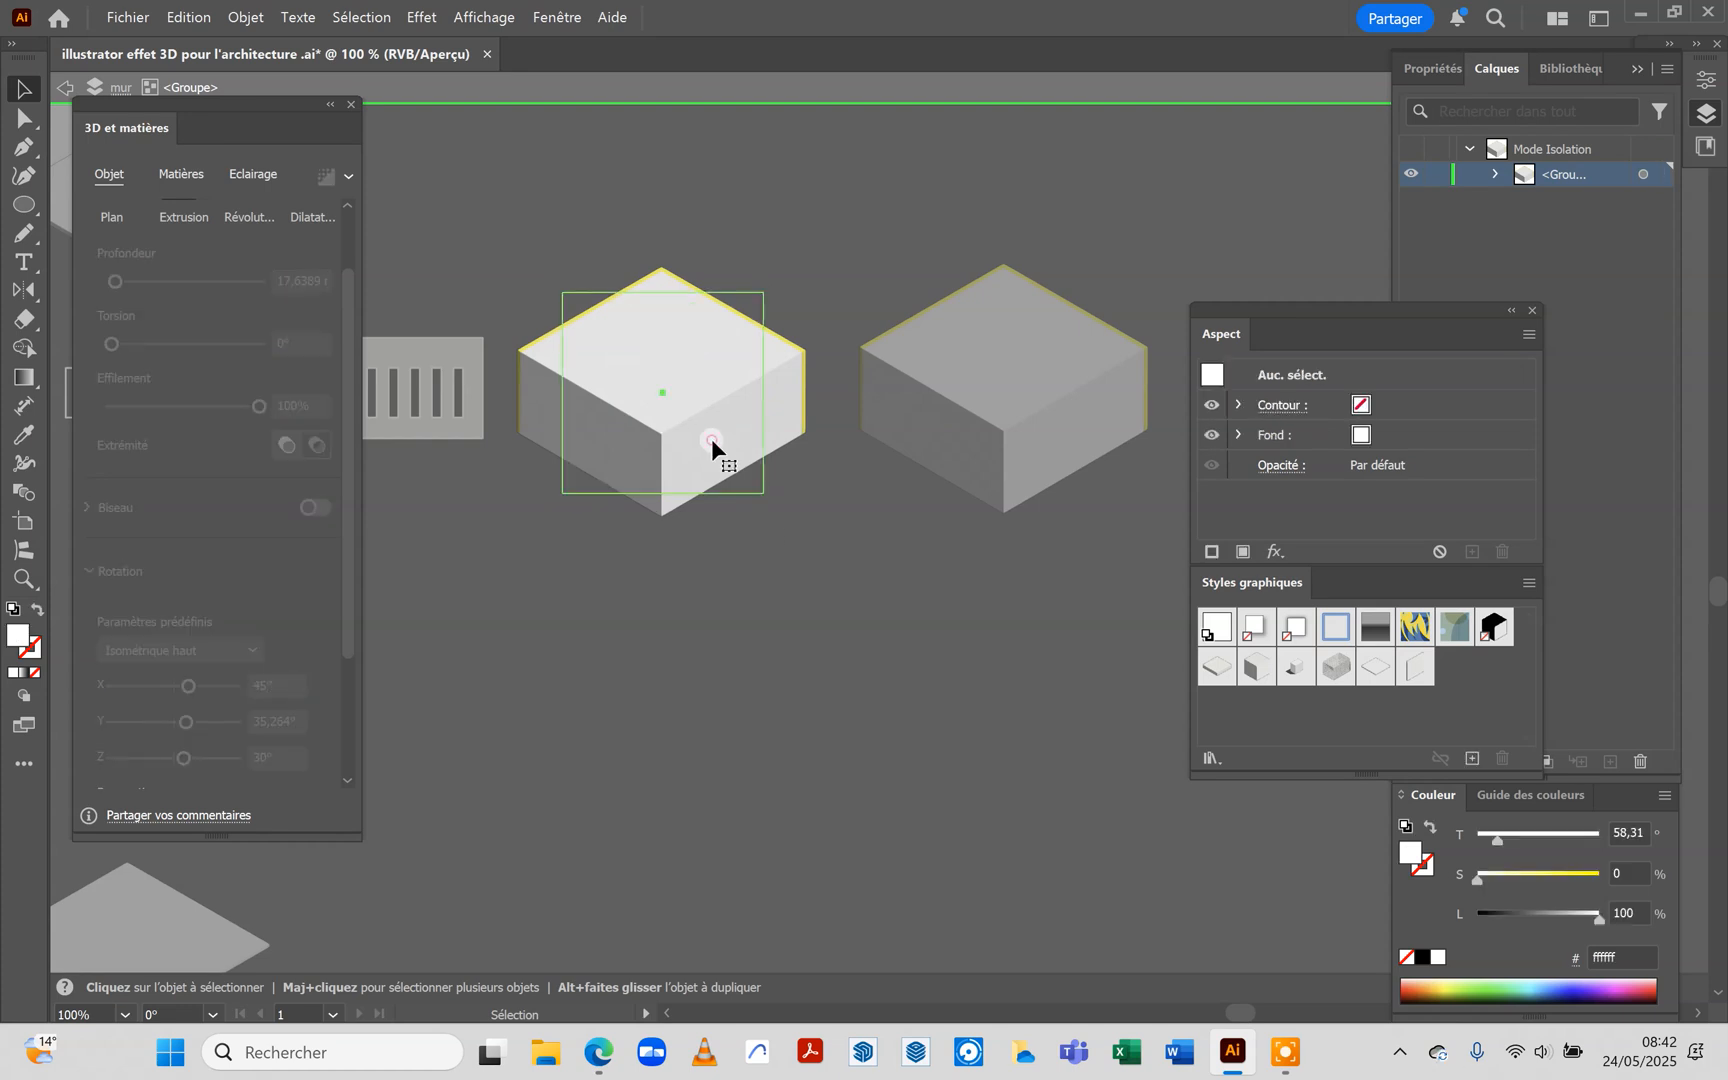
pyautogui.click(711, 437)
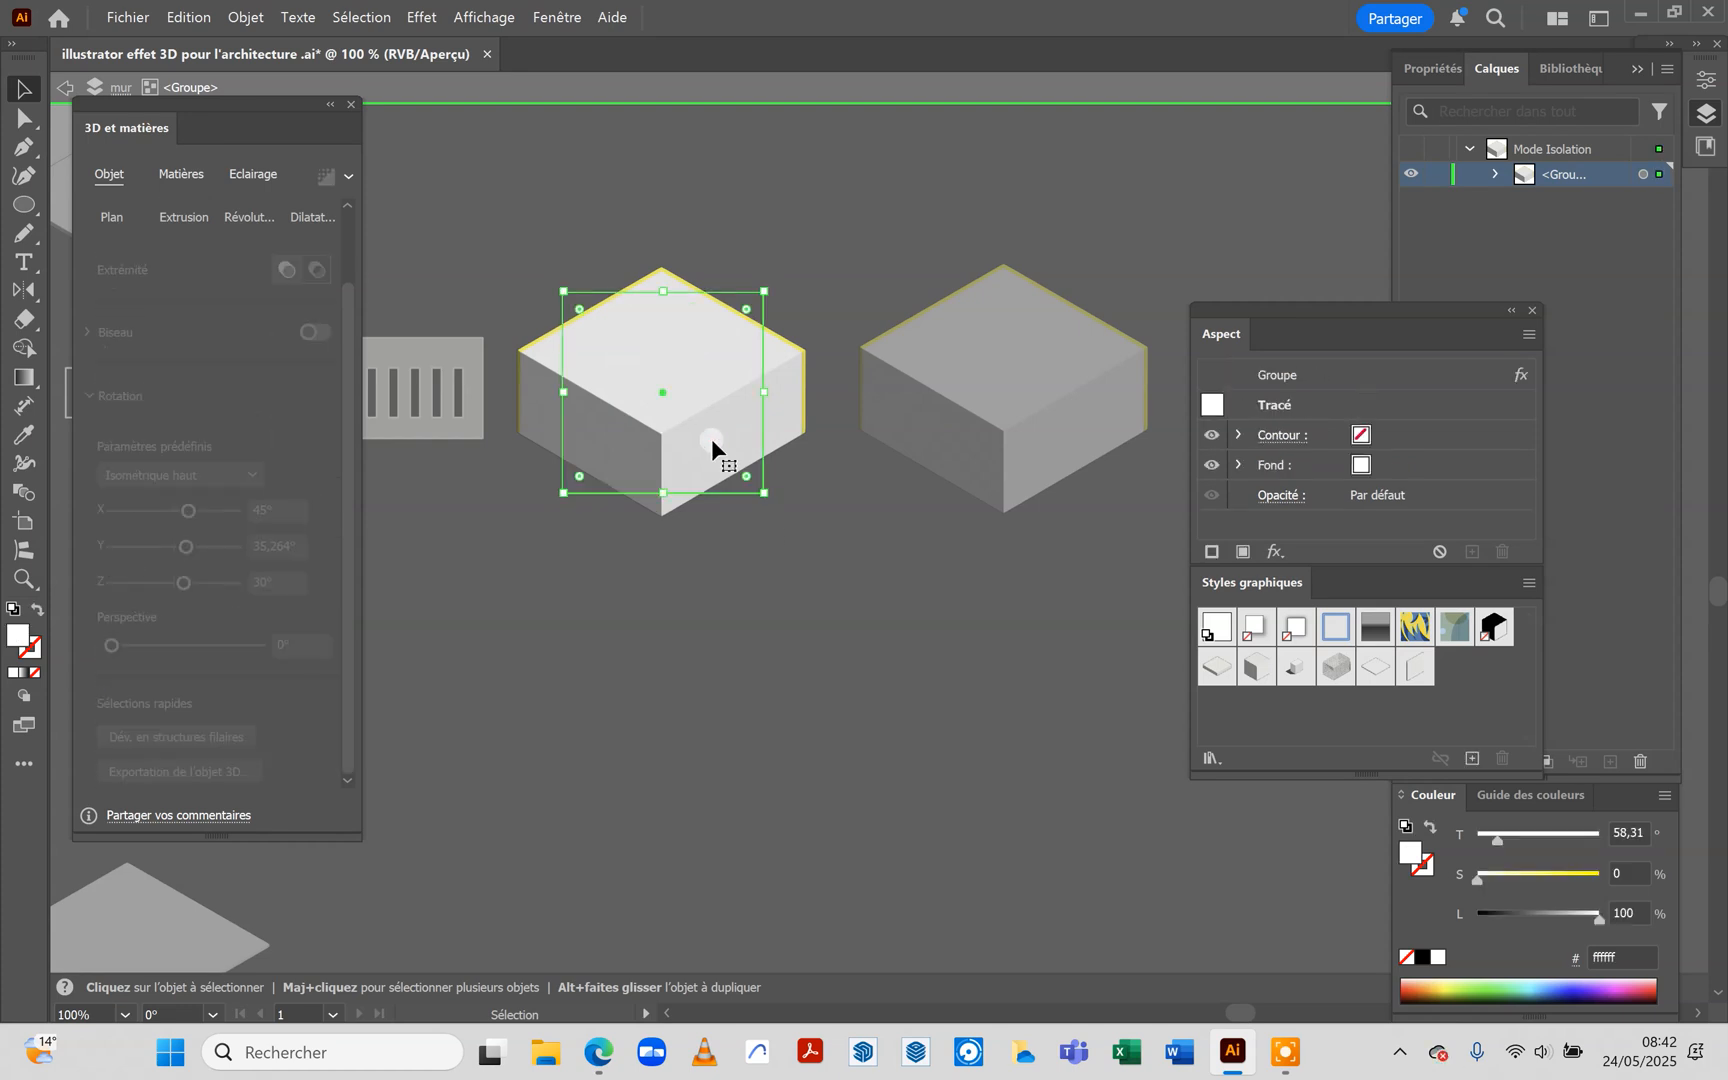
pyautogui.press('Delete')
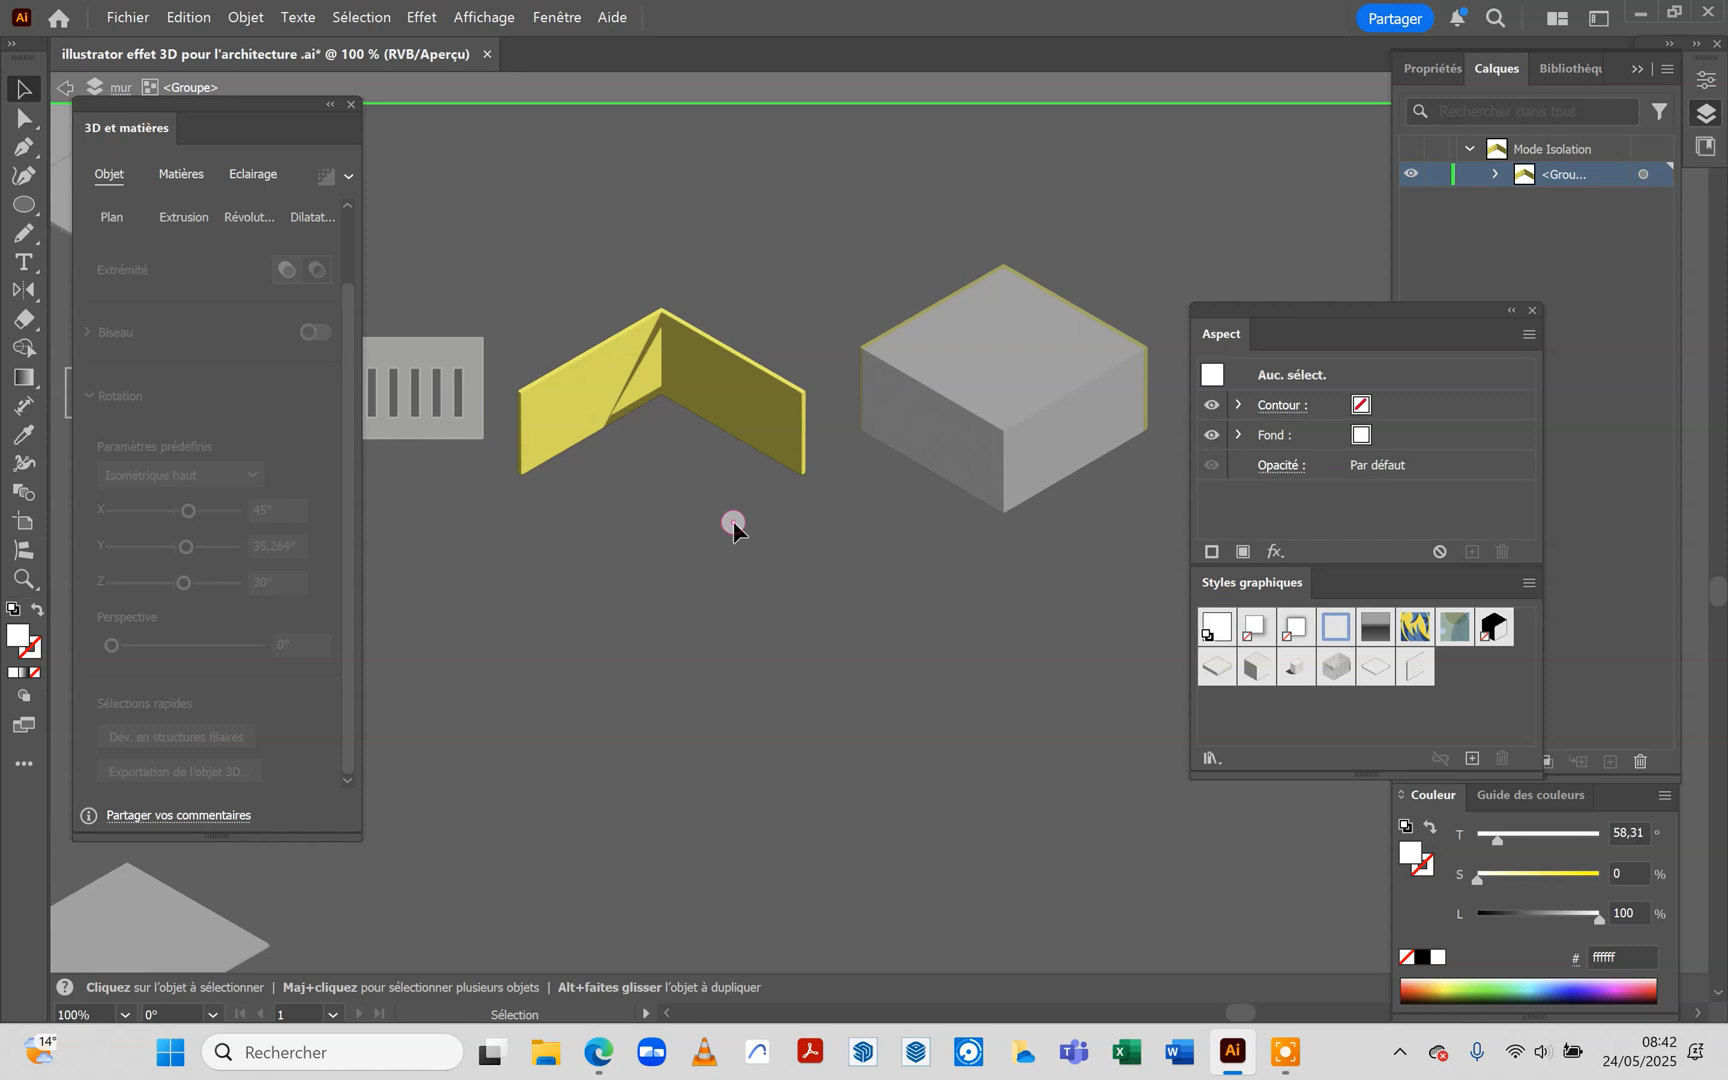
pyautogui.hotkey('ctrl', 'z')
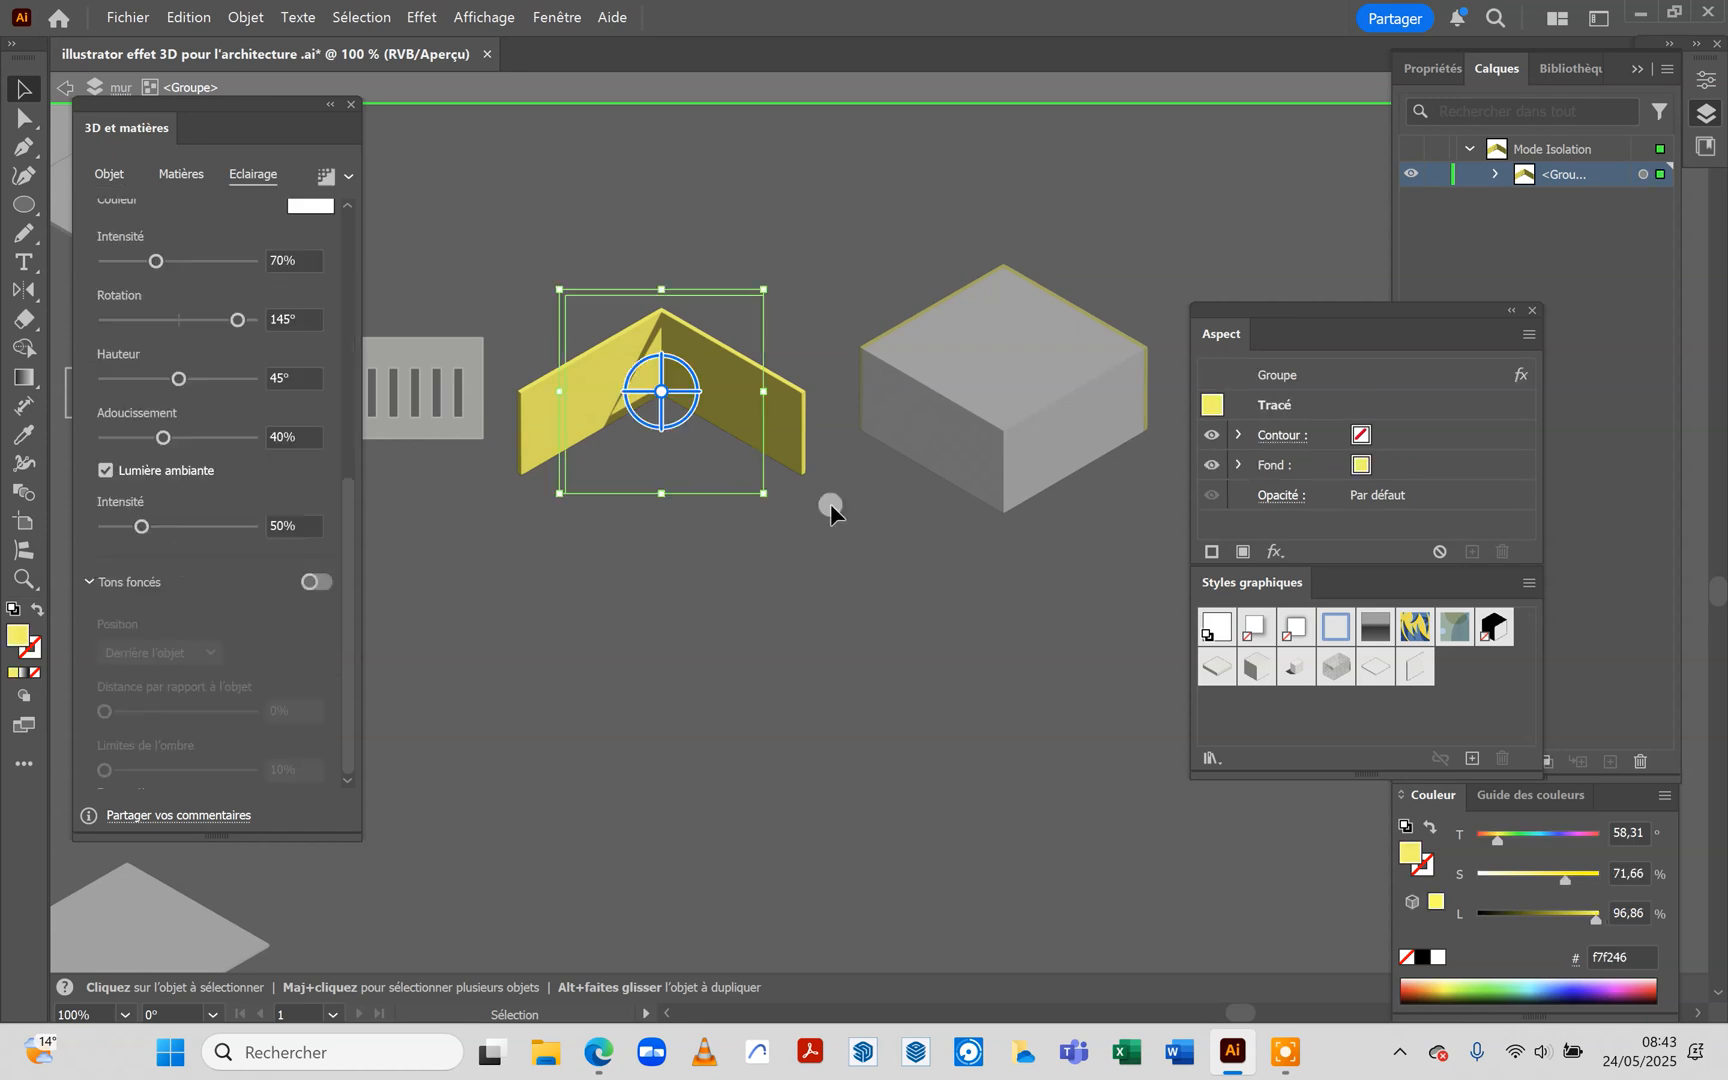
pyautogui.doubleClick(887, 620)
pyautogui.doubleClick(735, 220)
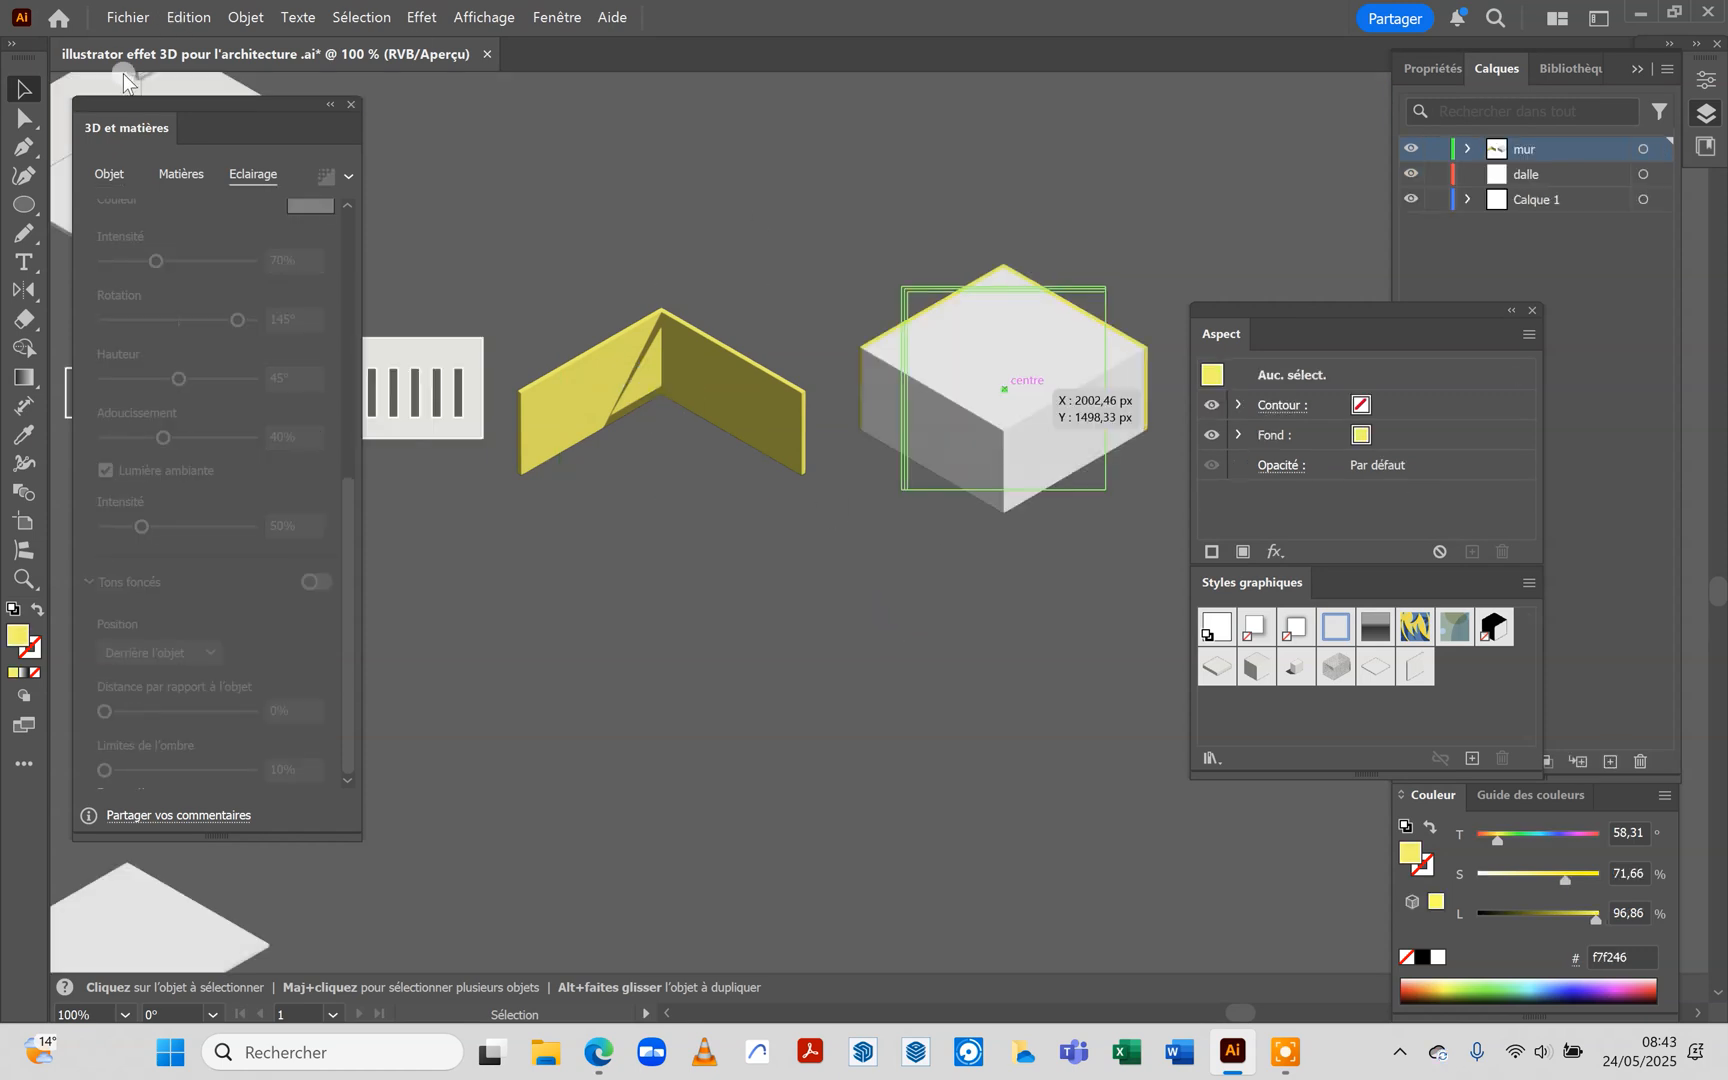
# Isolate the duplicated extruded group and delete its yellow wall path so only the white slab is kept
pyautogui.click(1047, 419)
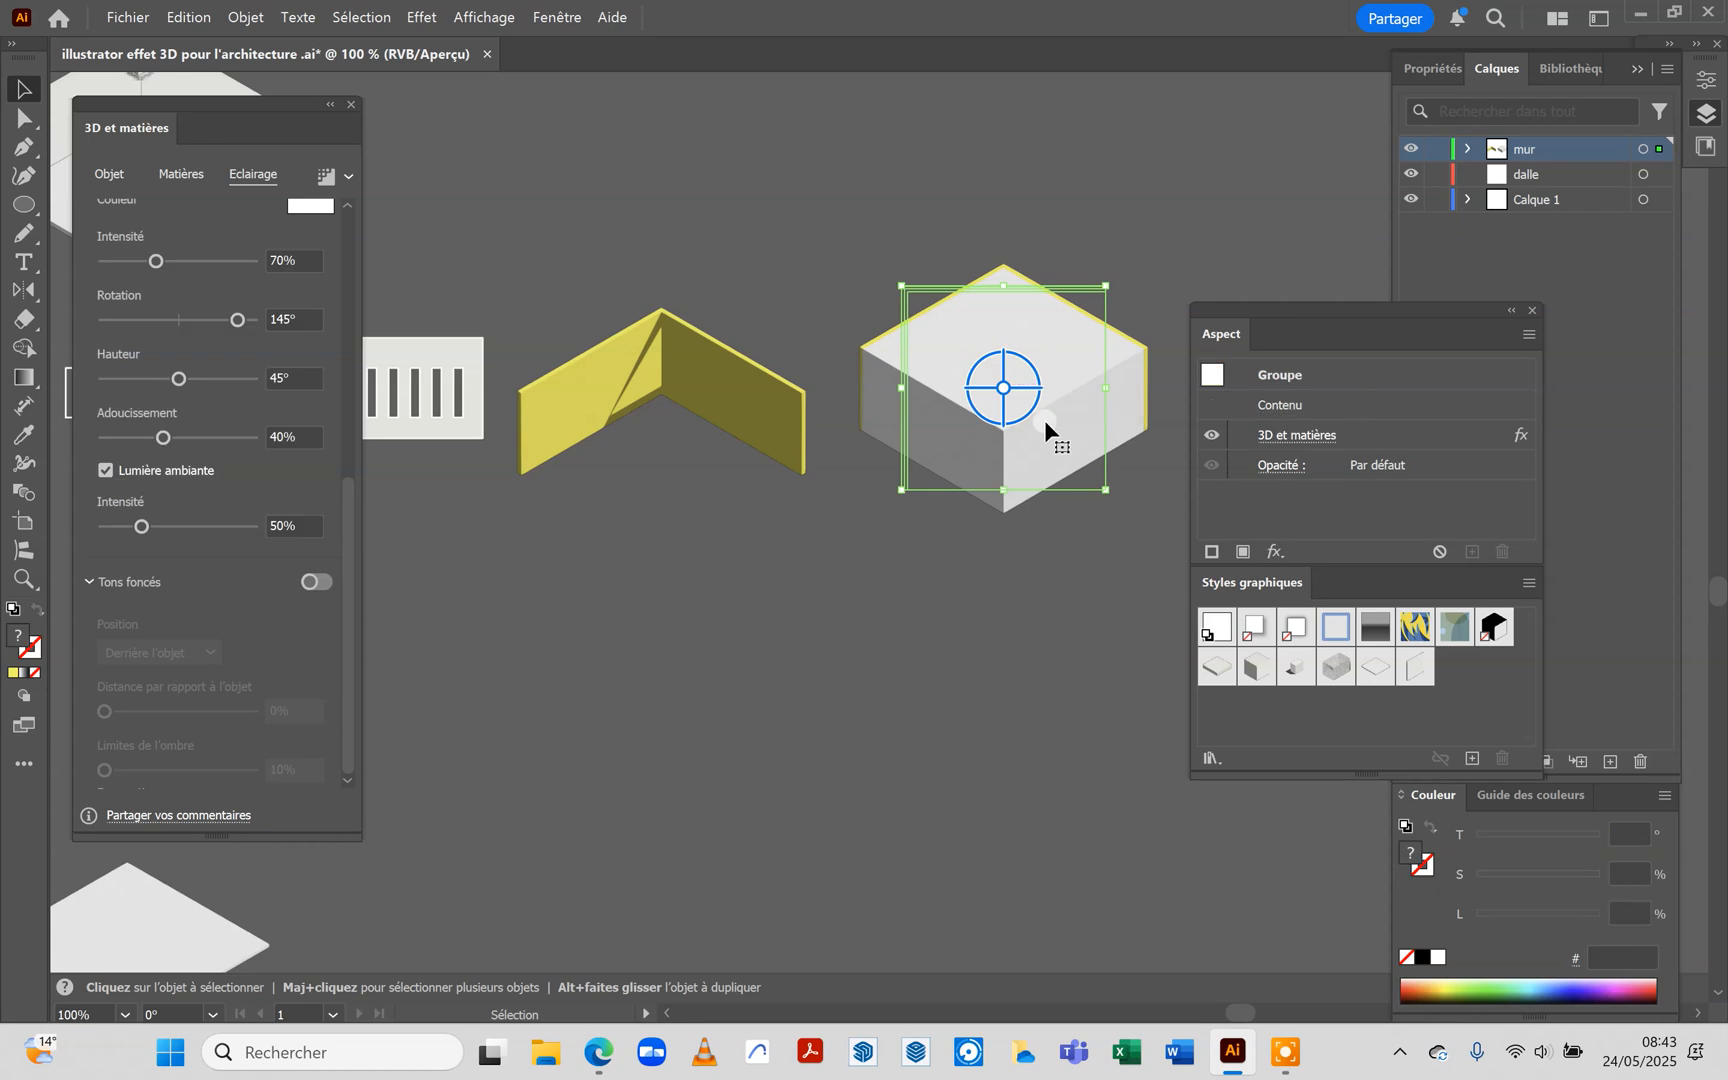
pyautogui.doubleClick(963, 336)
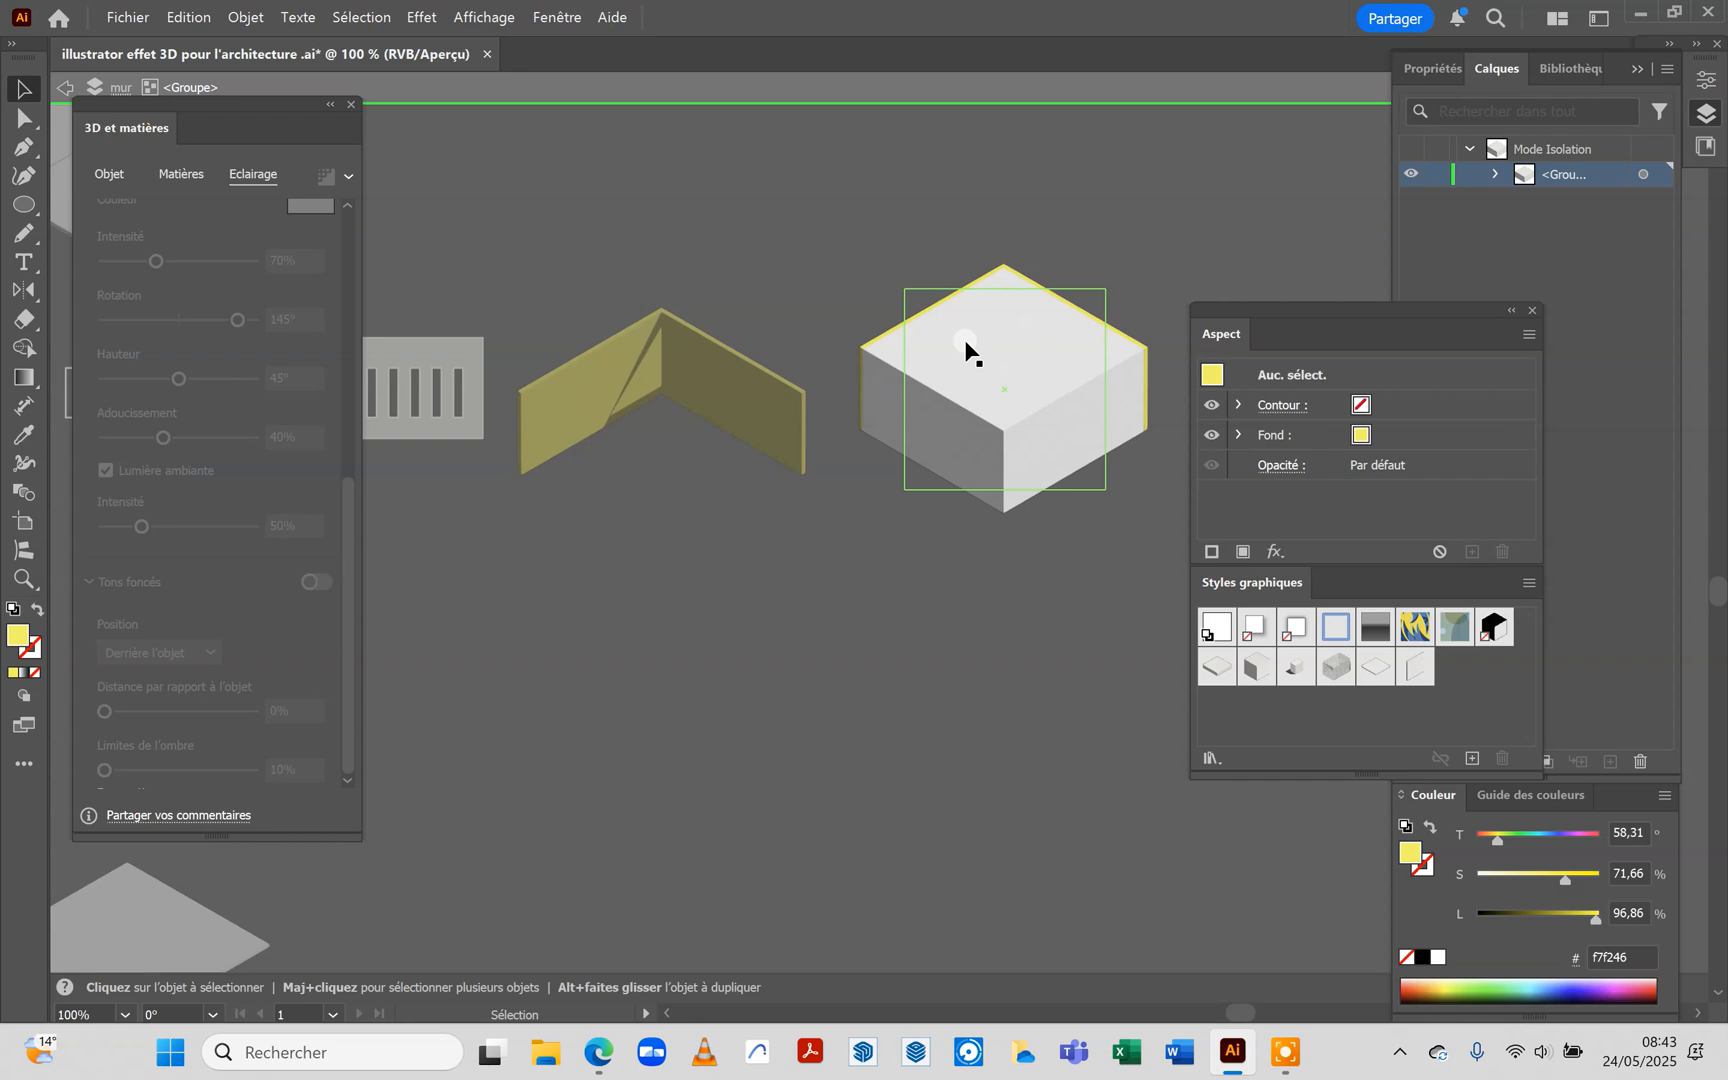
pyautogui.click(1494, 175)
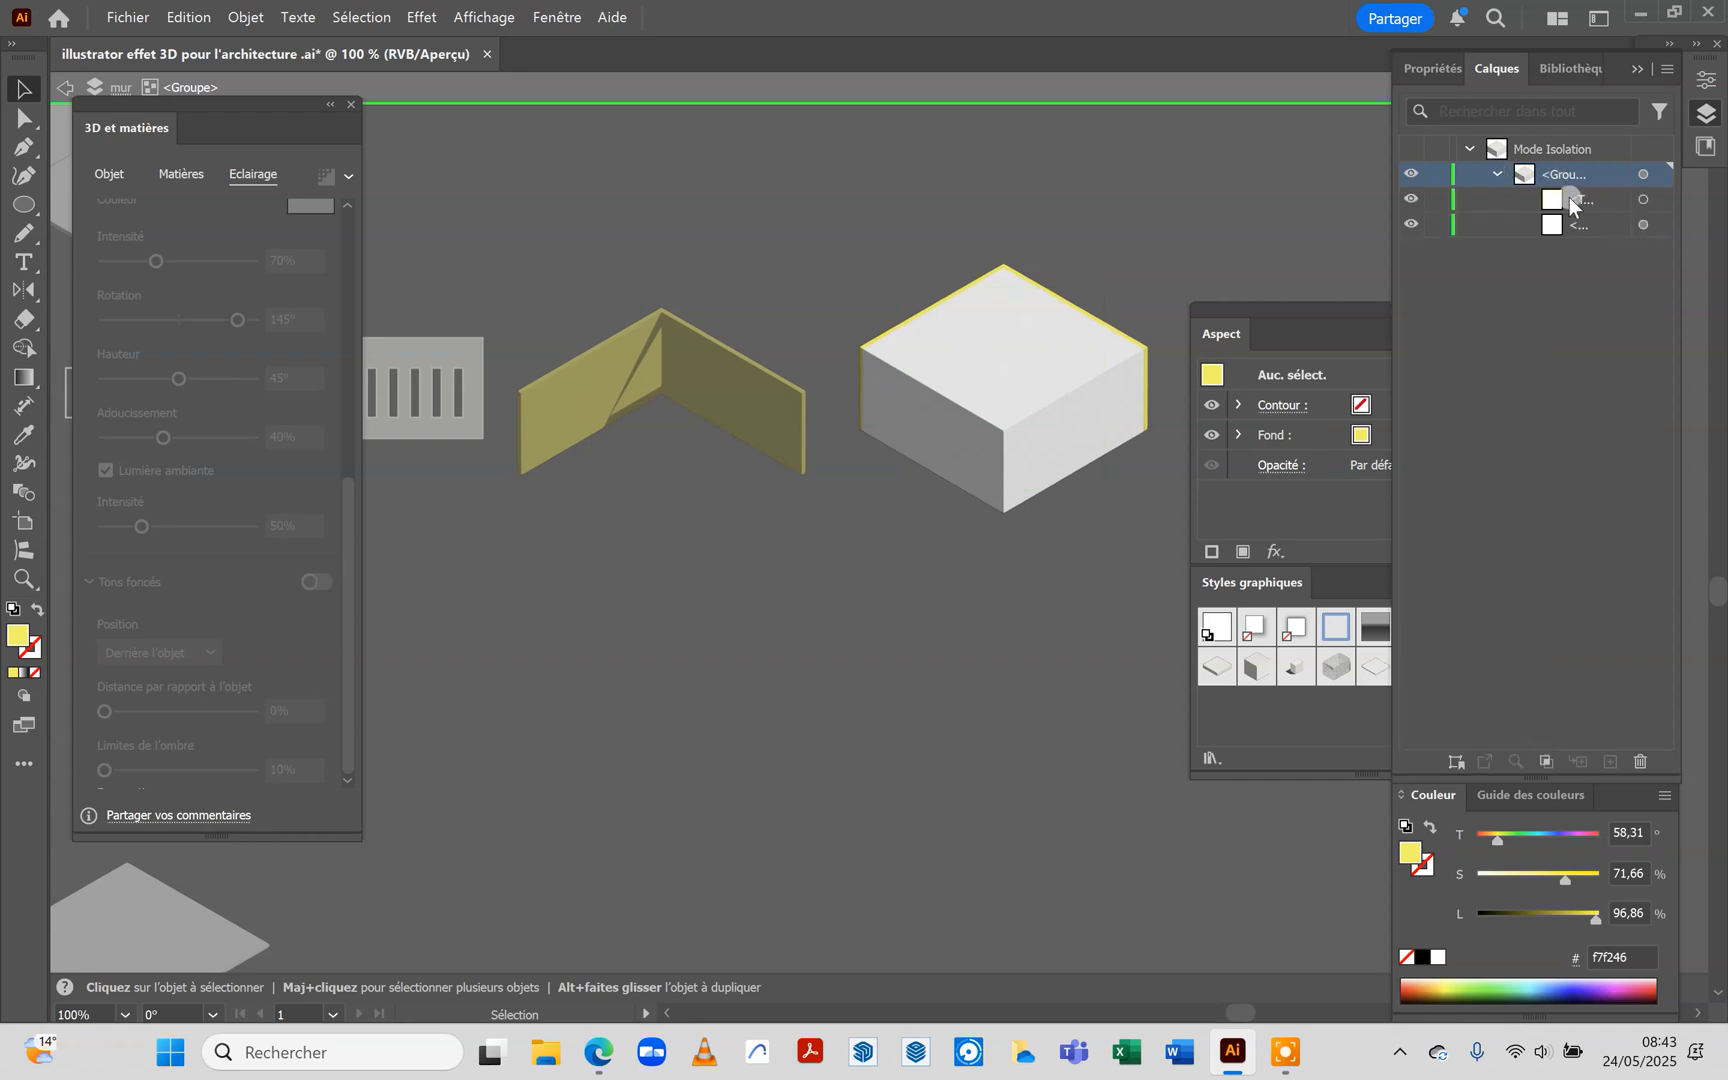
pyautogui.click(1414, 203)
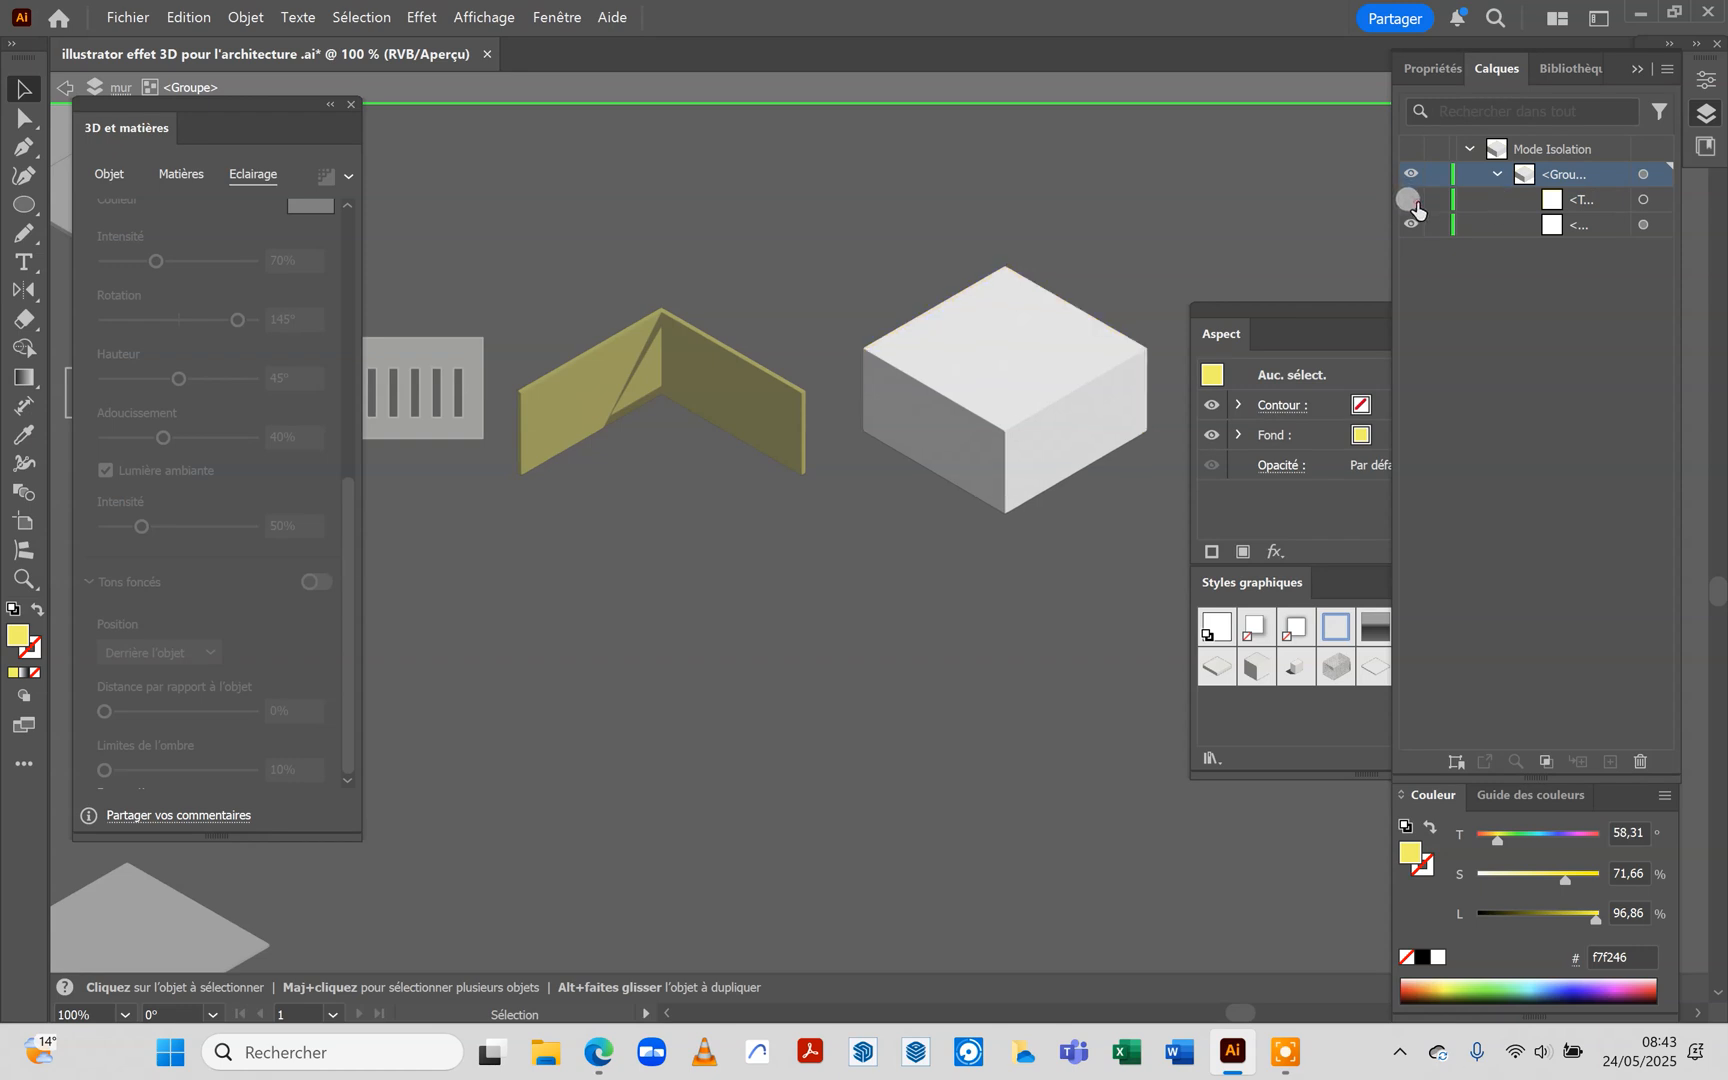
pyautogui.click(1515, 201)
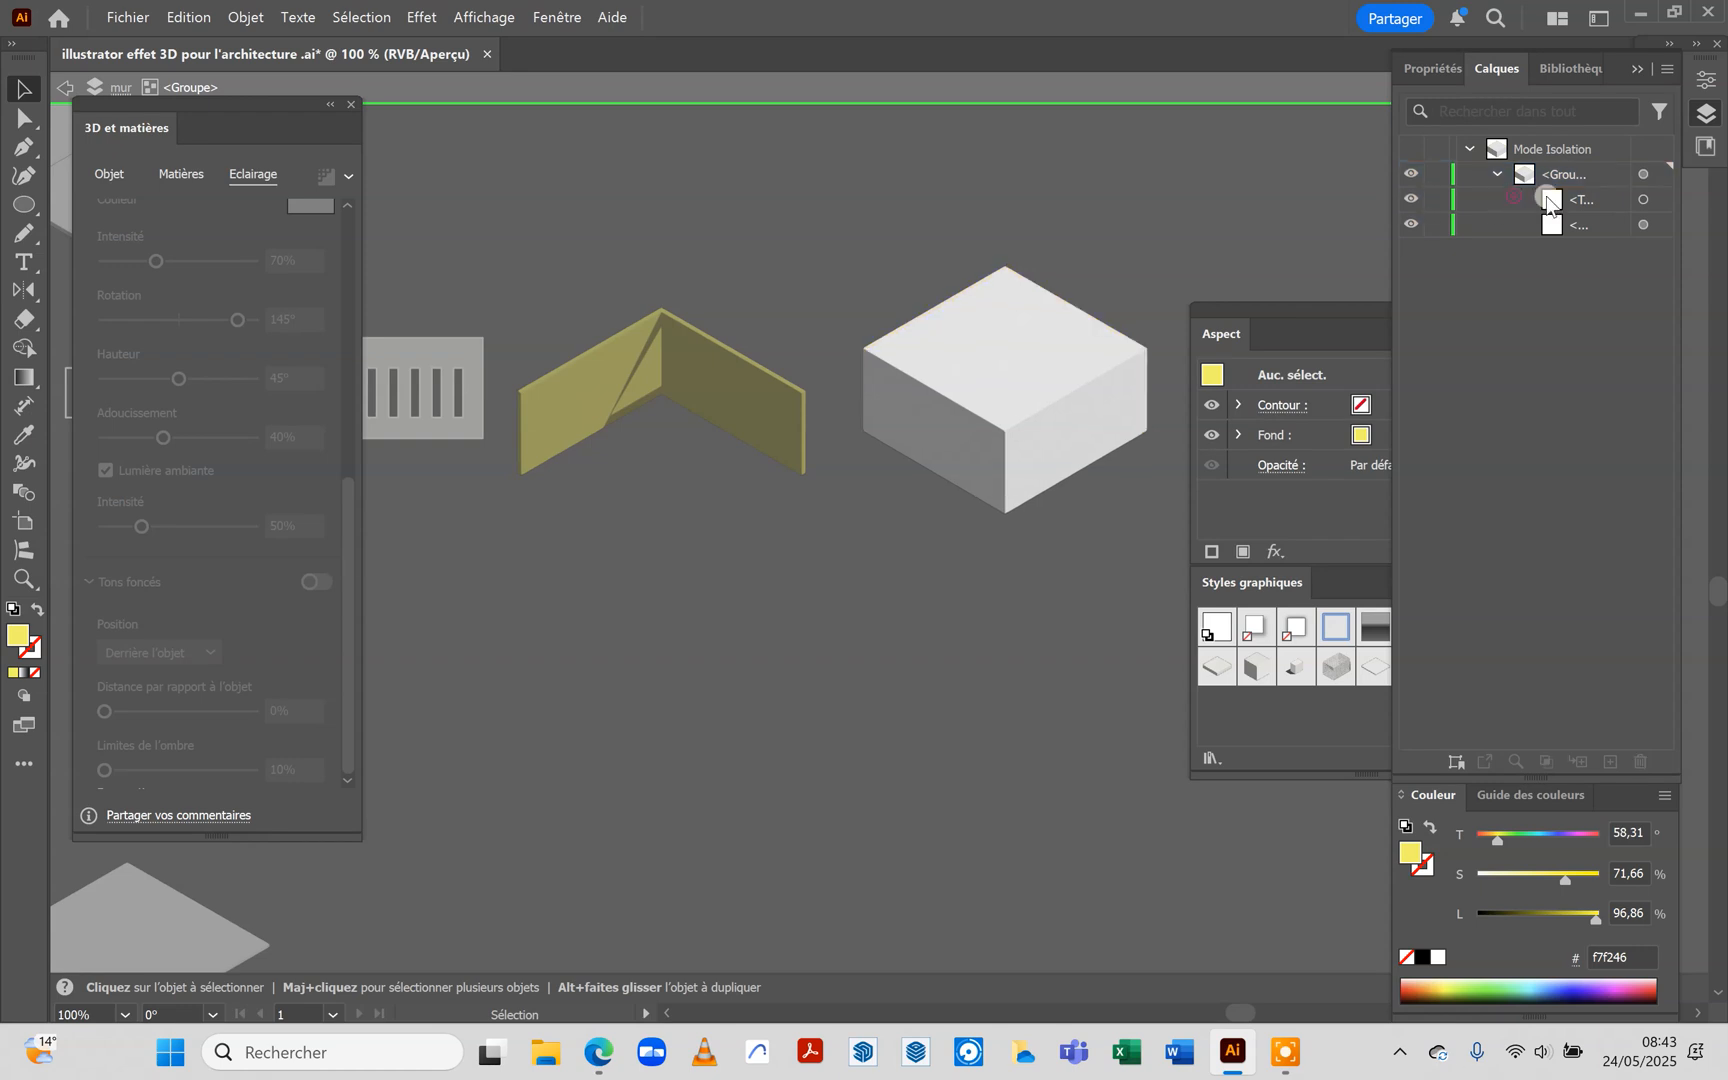
pyautogui.click(1612, 202)
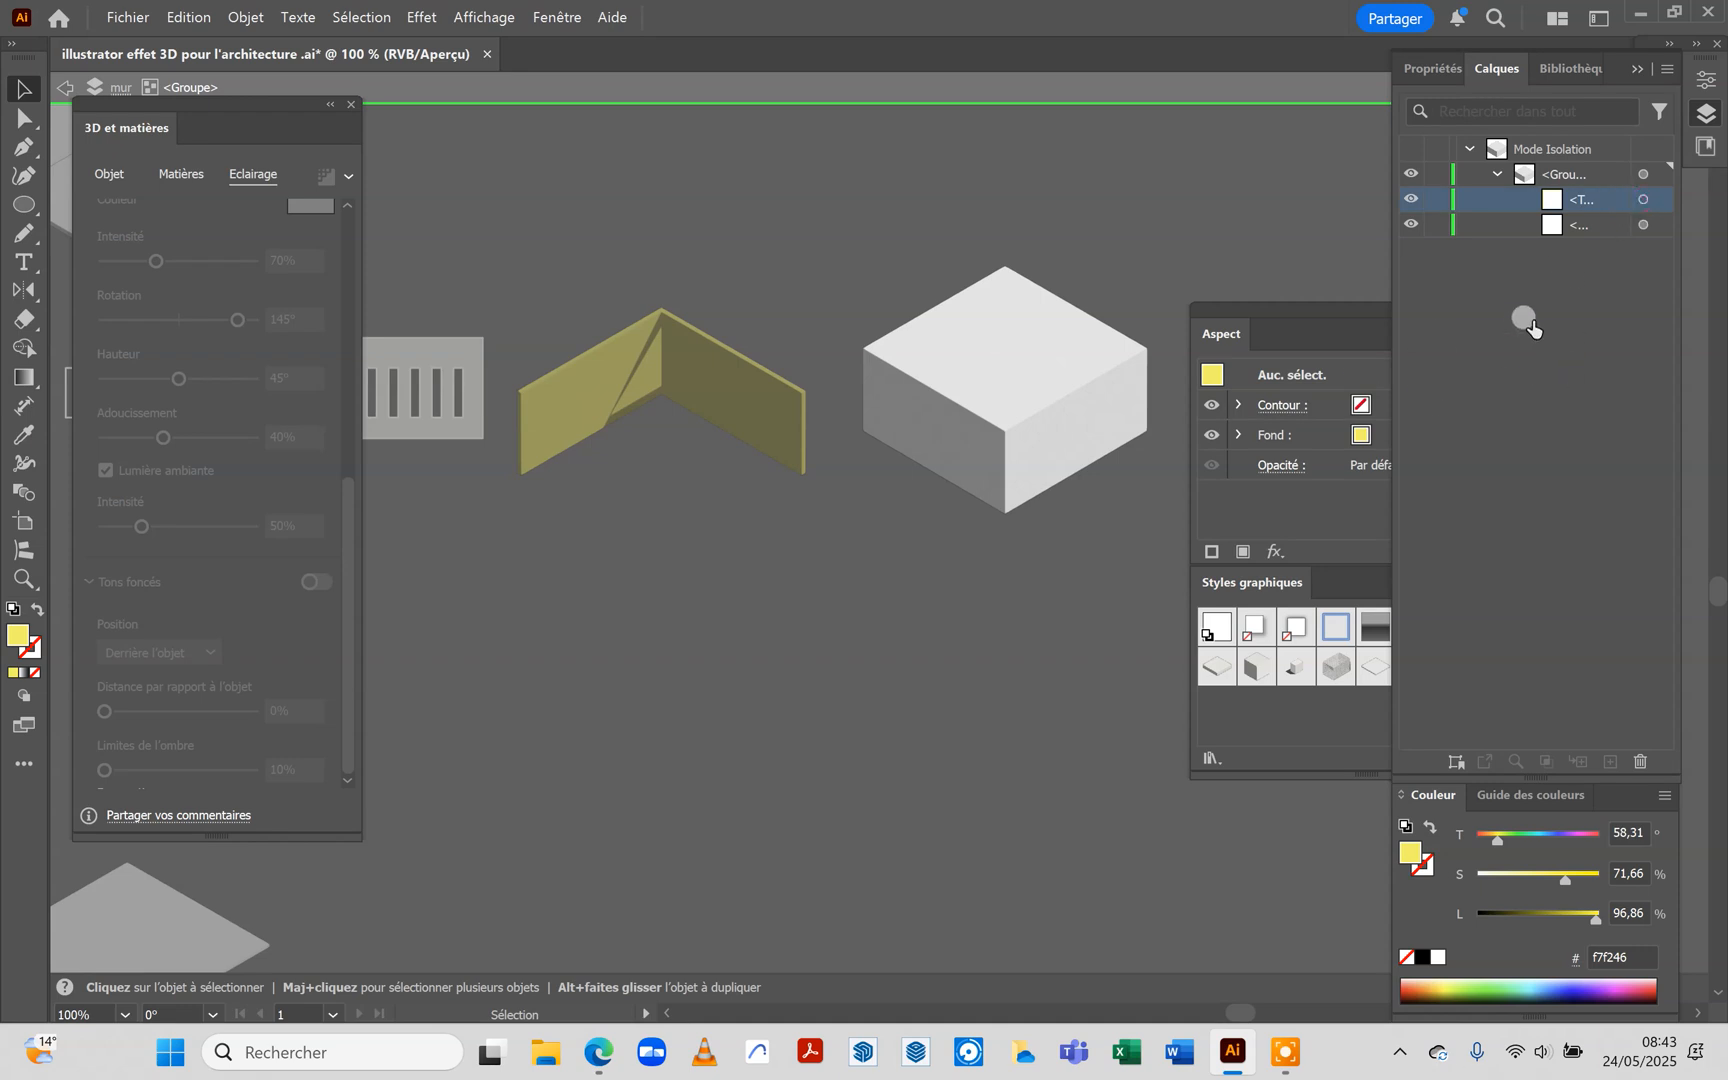
pyautogui.keyDown('alt'); pyautogui.click(1540, 206); pyautogui.keyUp('alt')
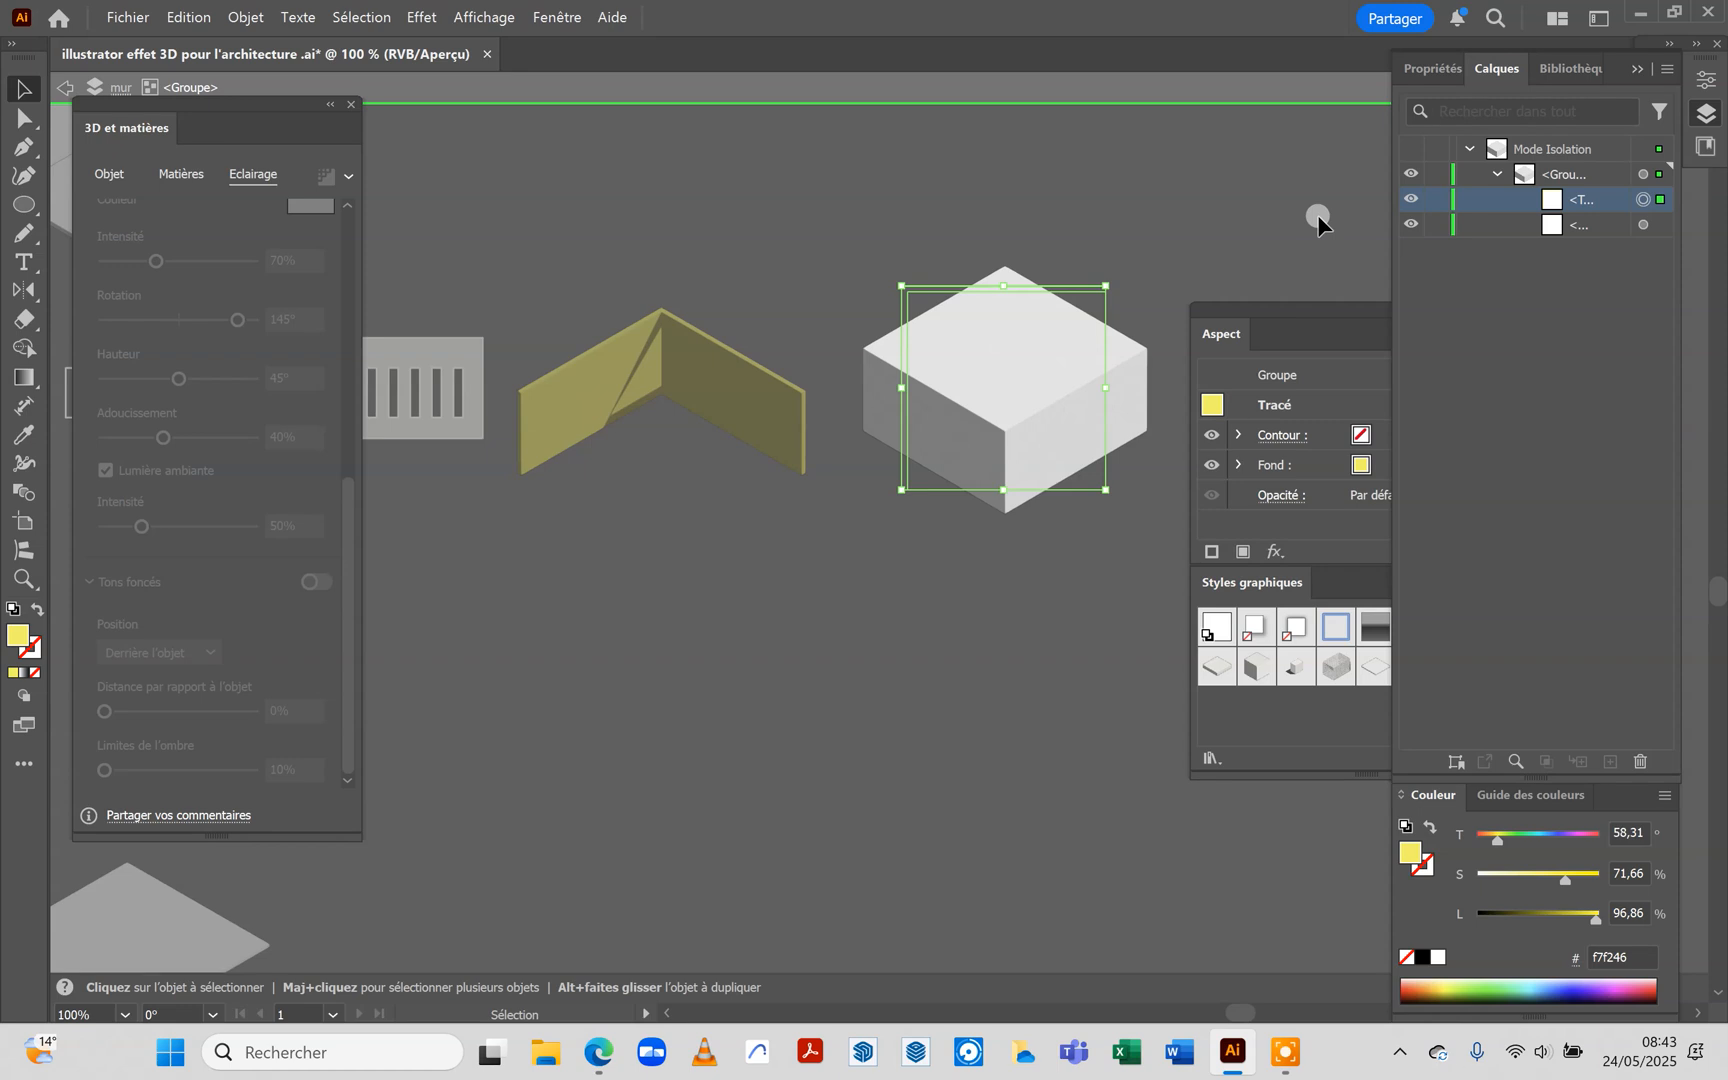
pyautogui.press('Delete')
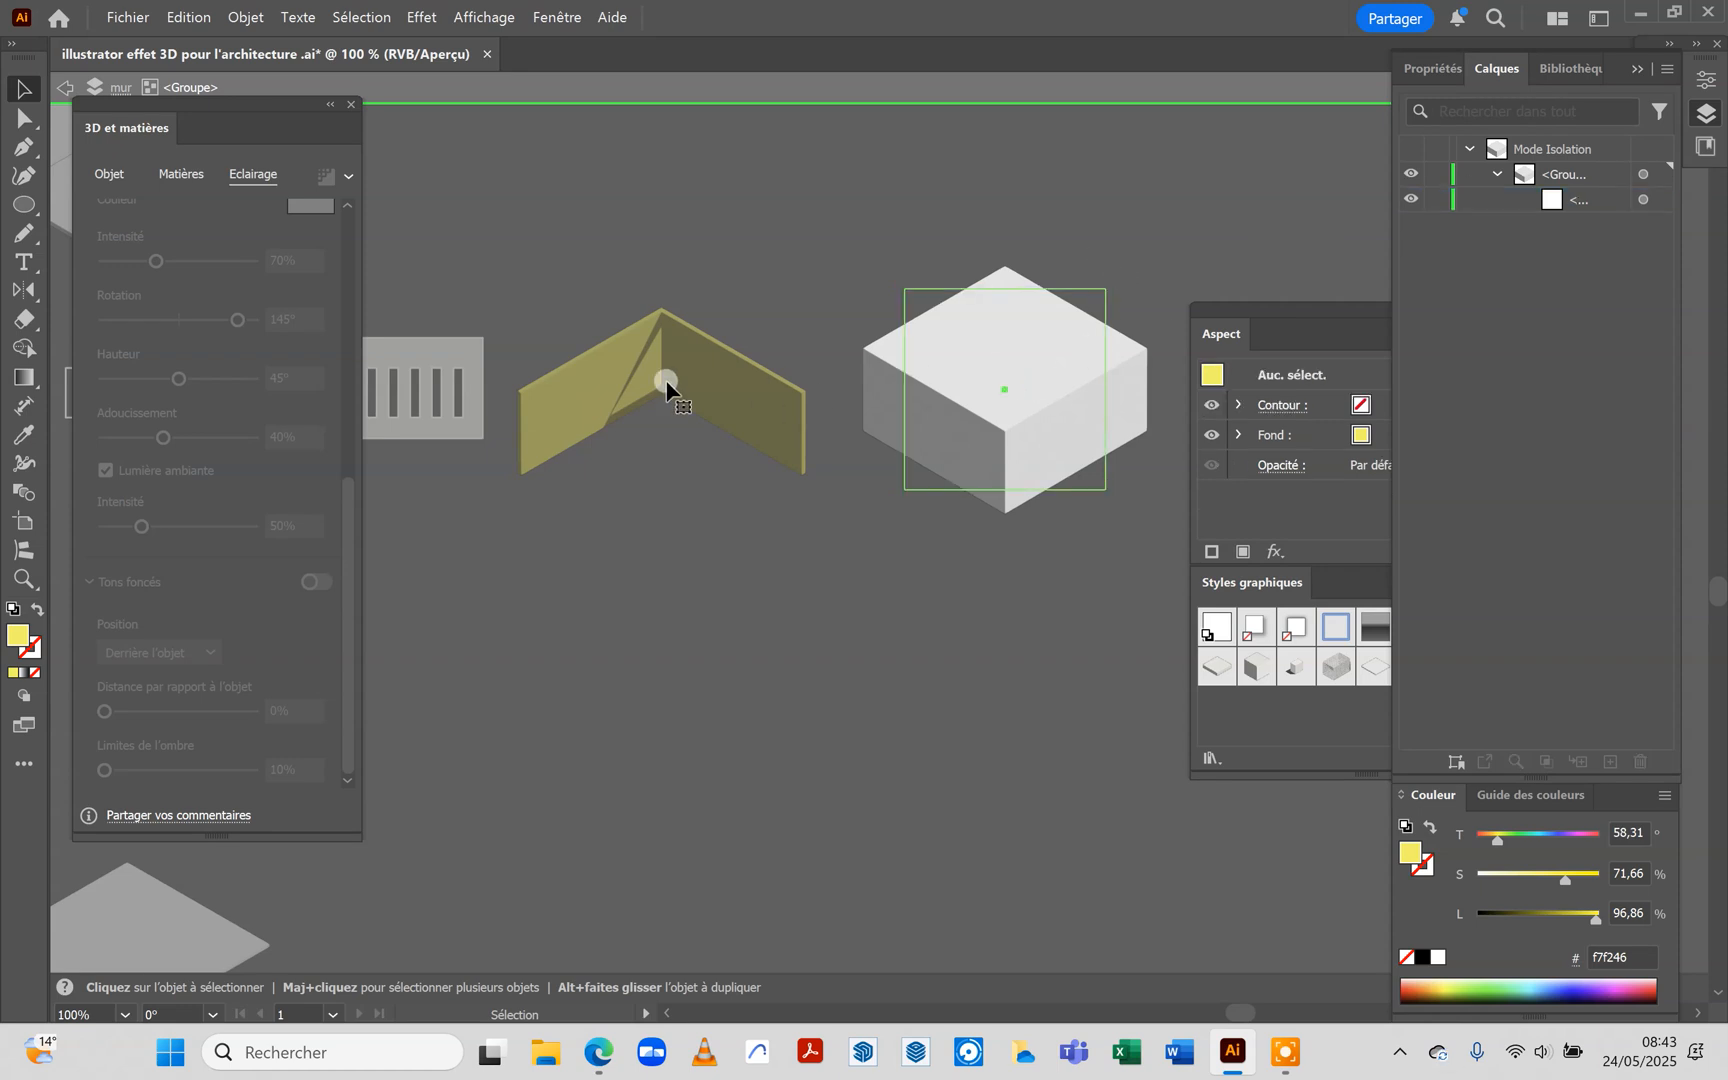
# Flatten the remaining white slab by setting its extrusion depth to 0 mm, and leave the group's isolation
pyautogui.hotkey('ctrl', 'z')
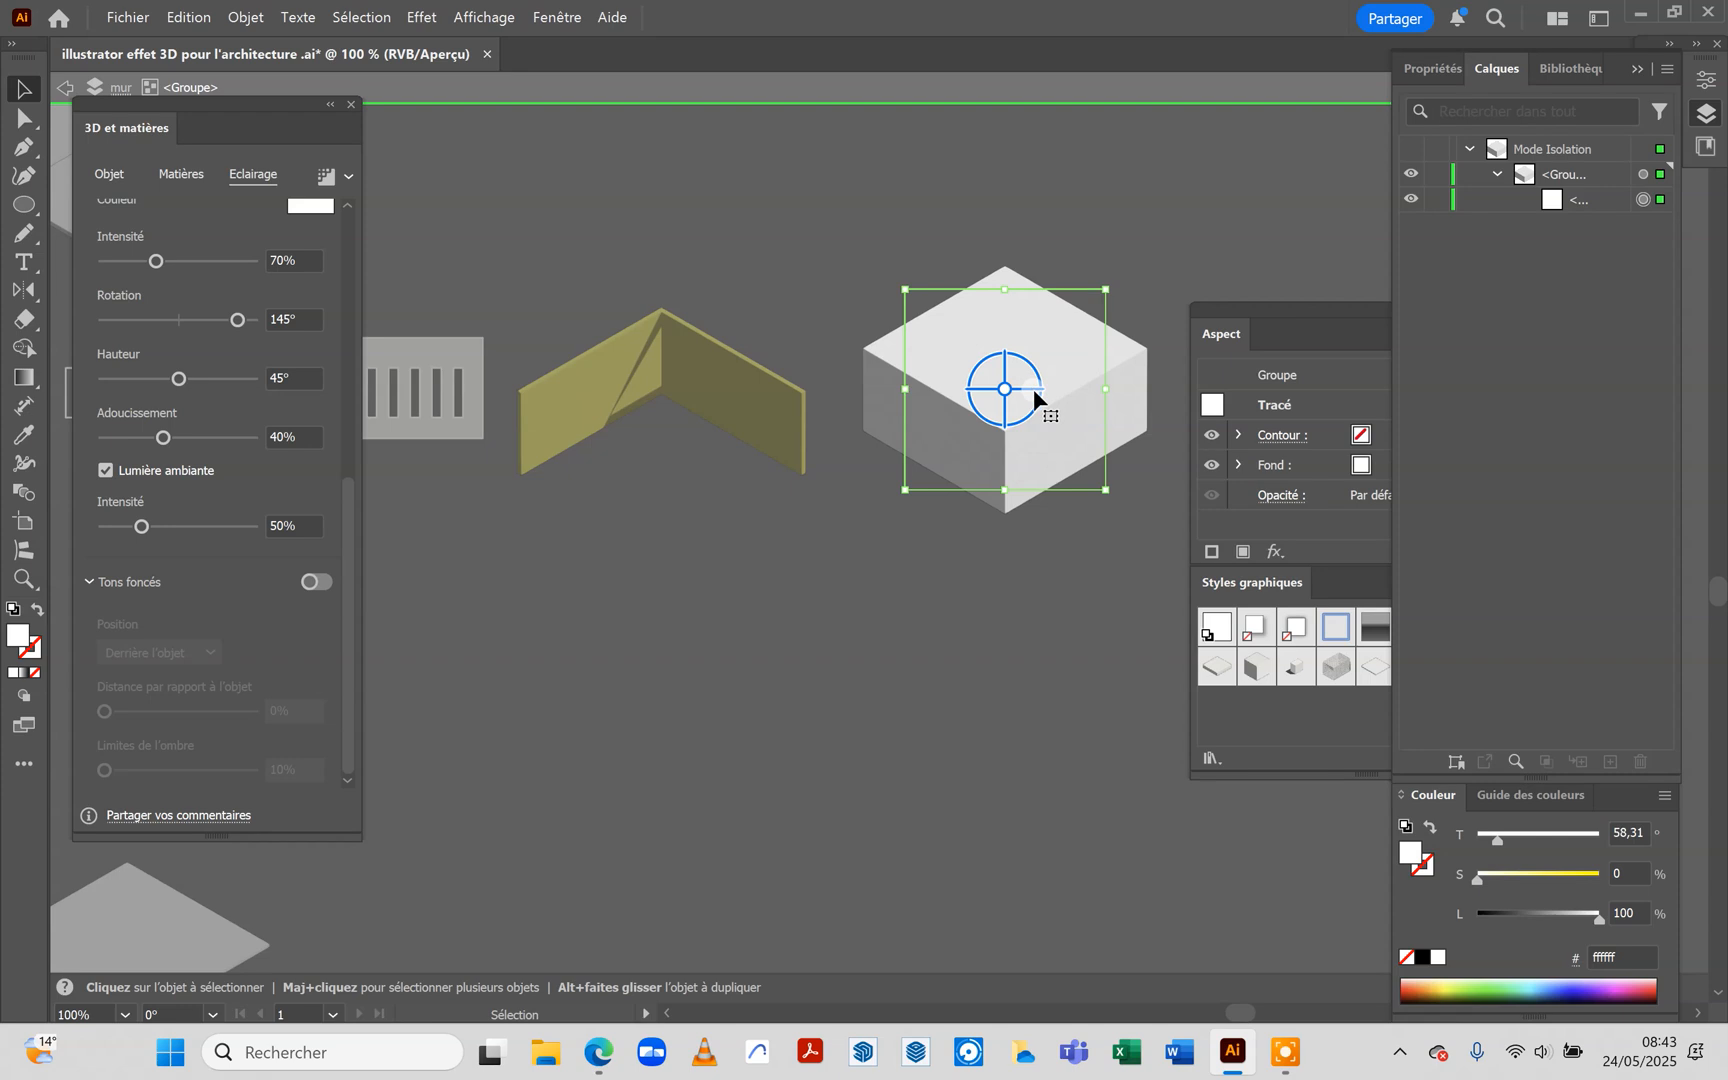
pyautogui.moveTo(146, 258); pyautogui.dragTo(150, 263)
pyautogui.moveTo(346, 547); pyautogui.dragTo(57, 180)
pyautogui.click(109, 174)
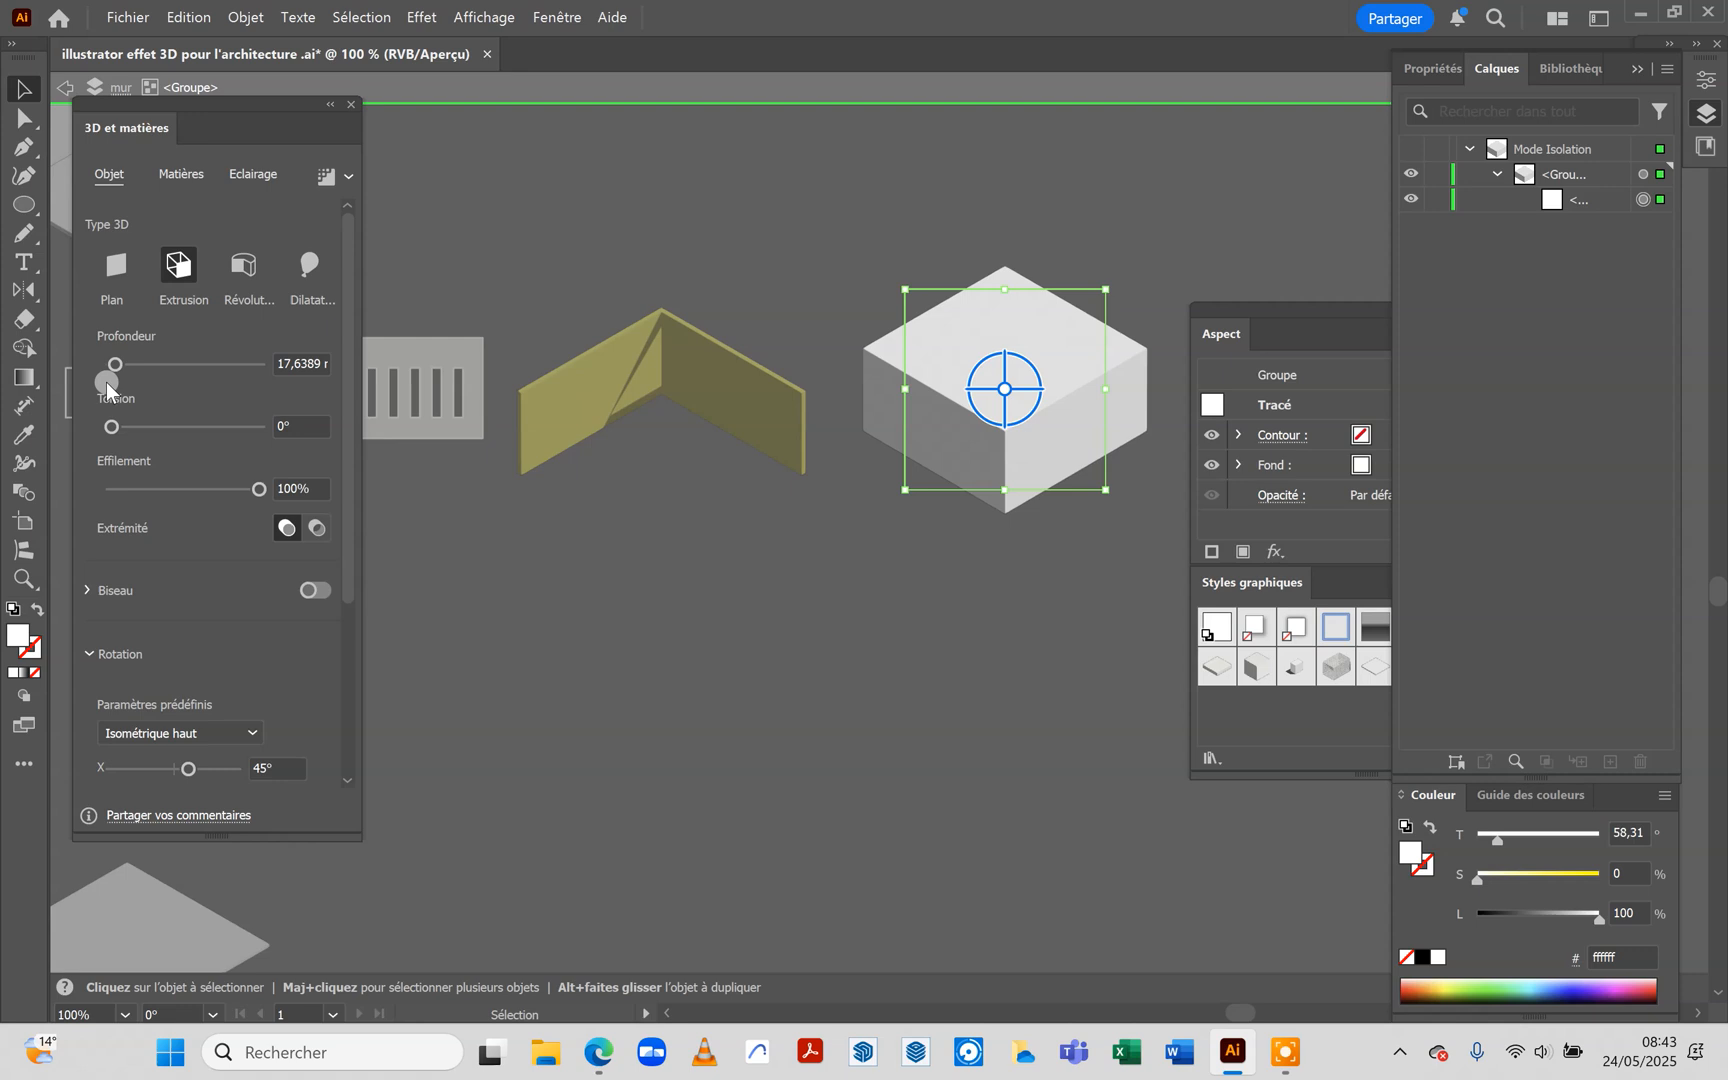
pyautogui.moveTo(167, 356); pyautogui.dragTo(111, 364)
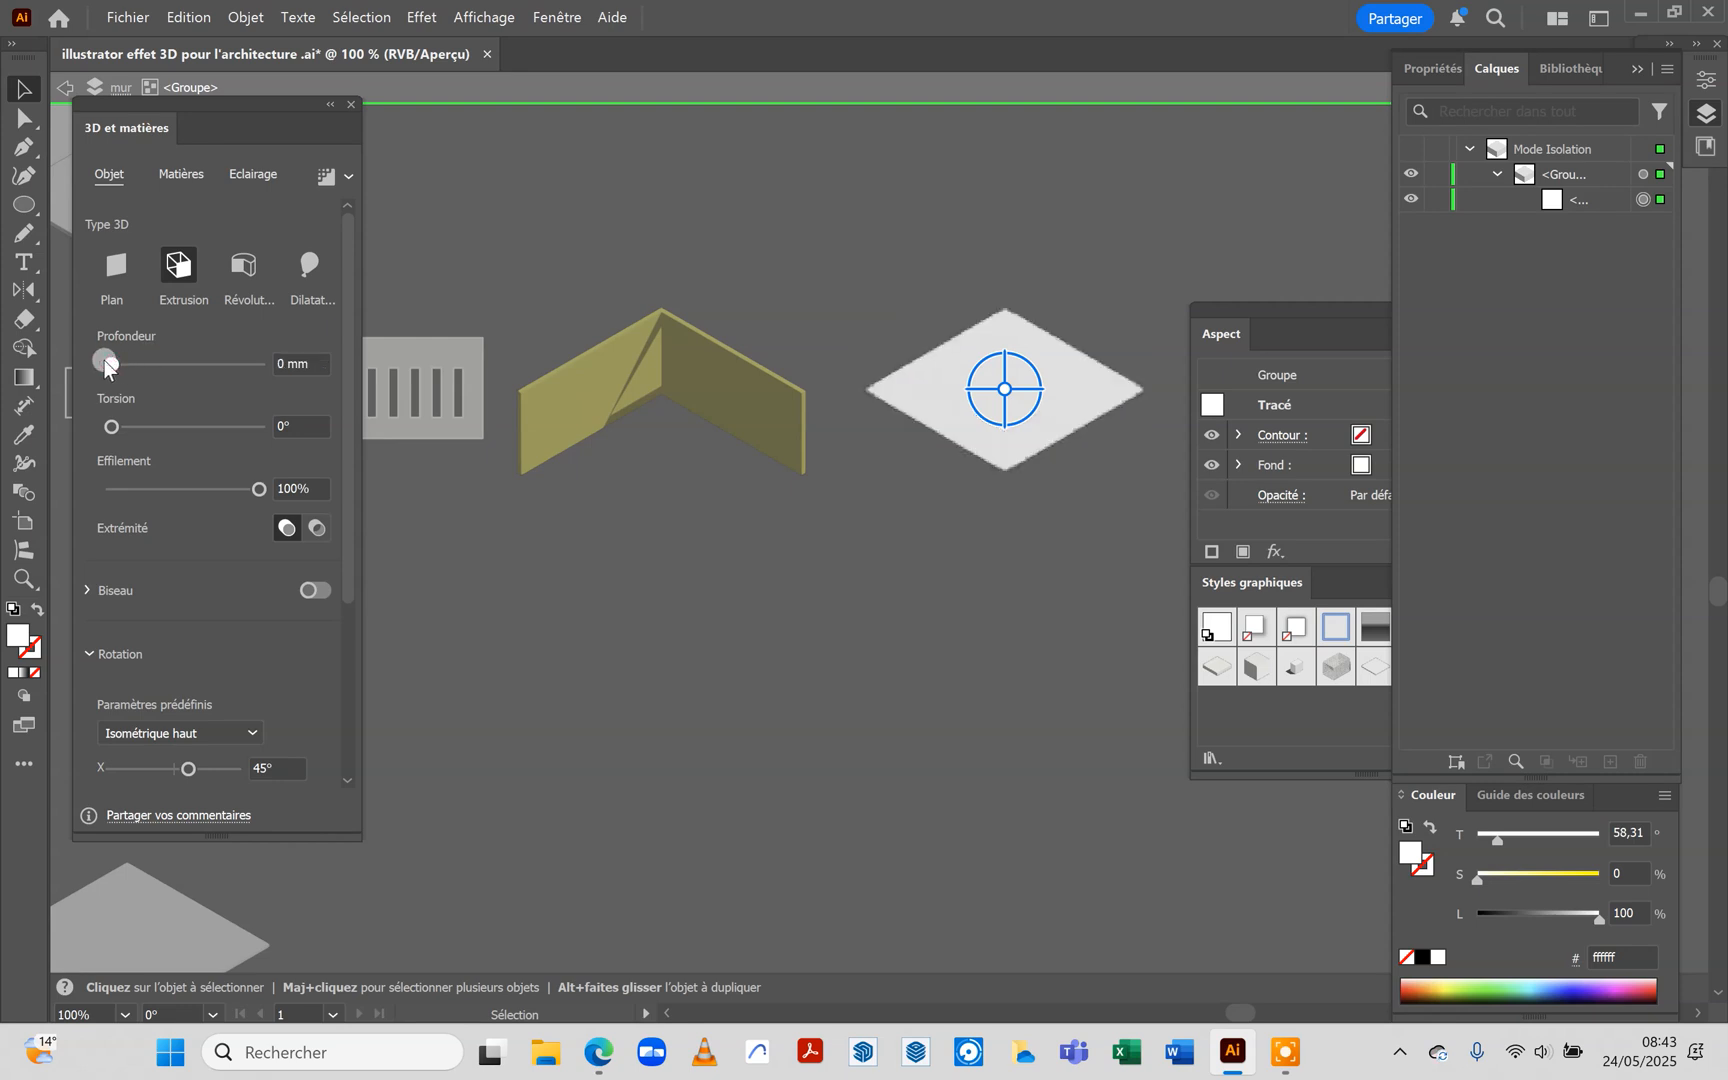
pyautogui.click(771, 594)
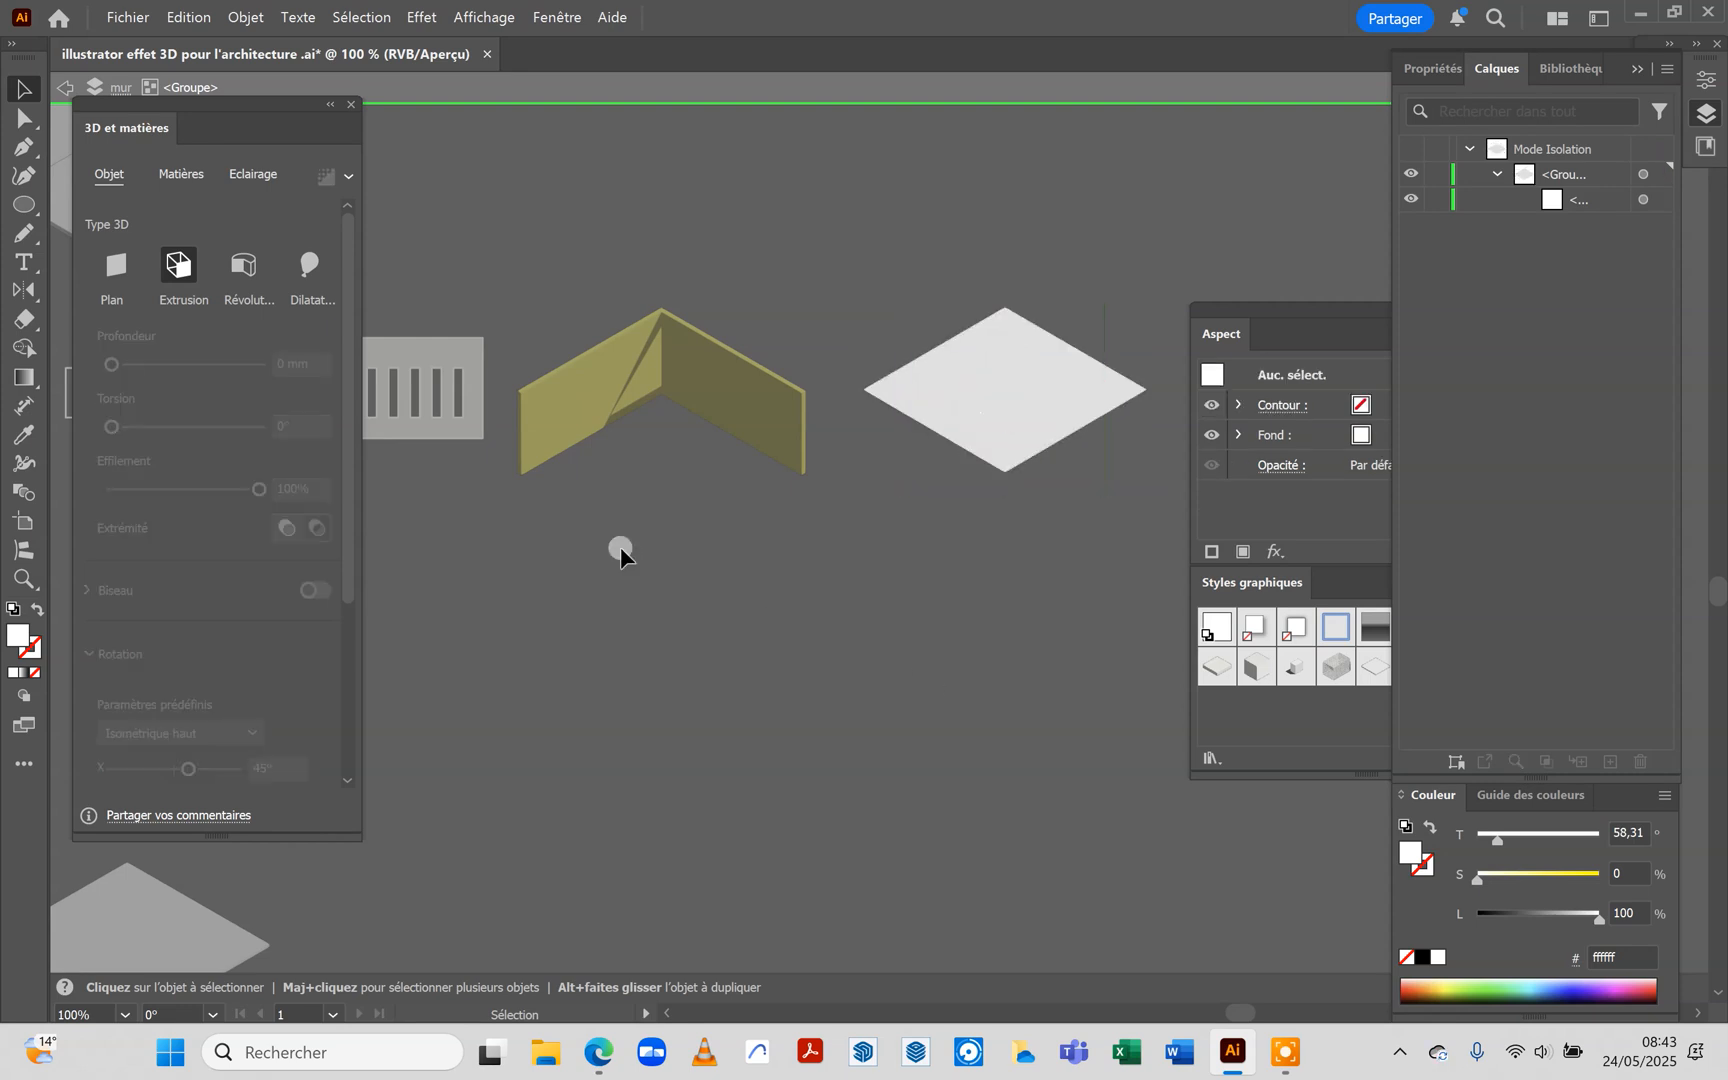
pyautogui.click(62, 88)
# Move the extruded yellow wall over the flat white slab and bring it to the front
pyautogui.click(971, 401)
pyautogui.click(730, 512)
pyautogui.click(775, 397)
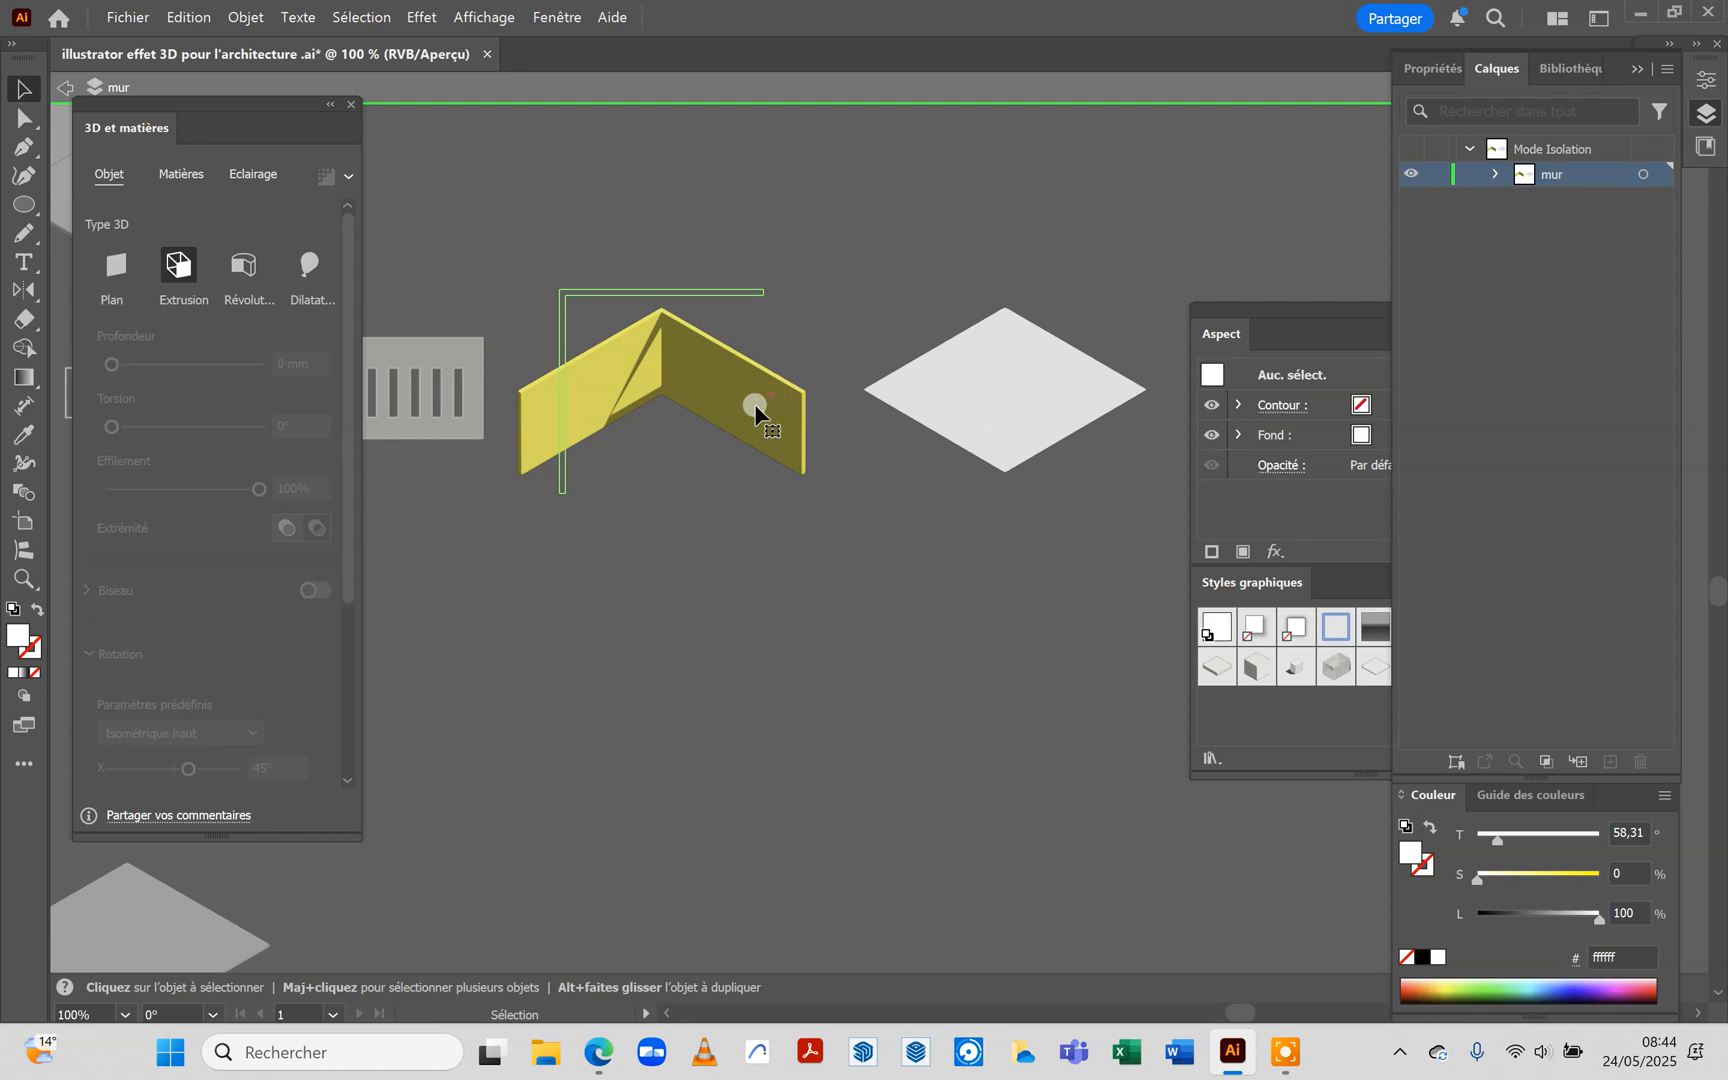
pyautogui.moveTo(764, 406); pyautogui.dragTo(1071, 366)
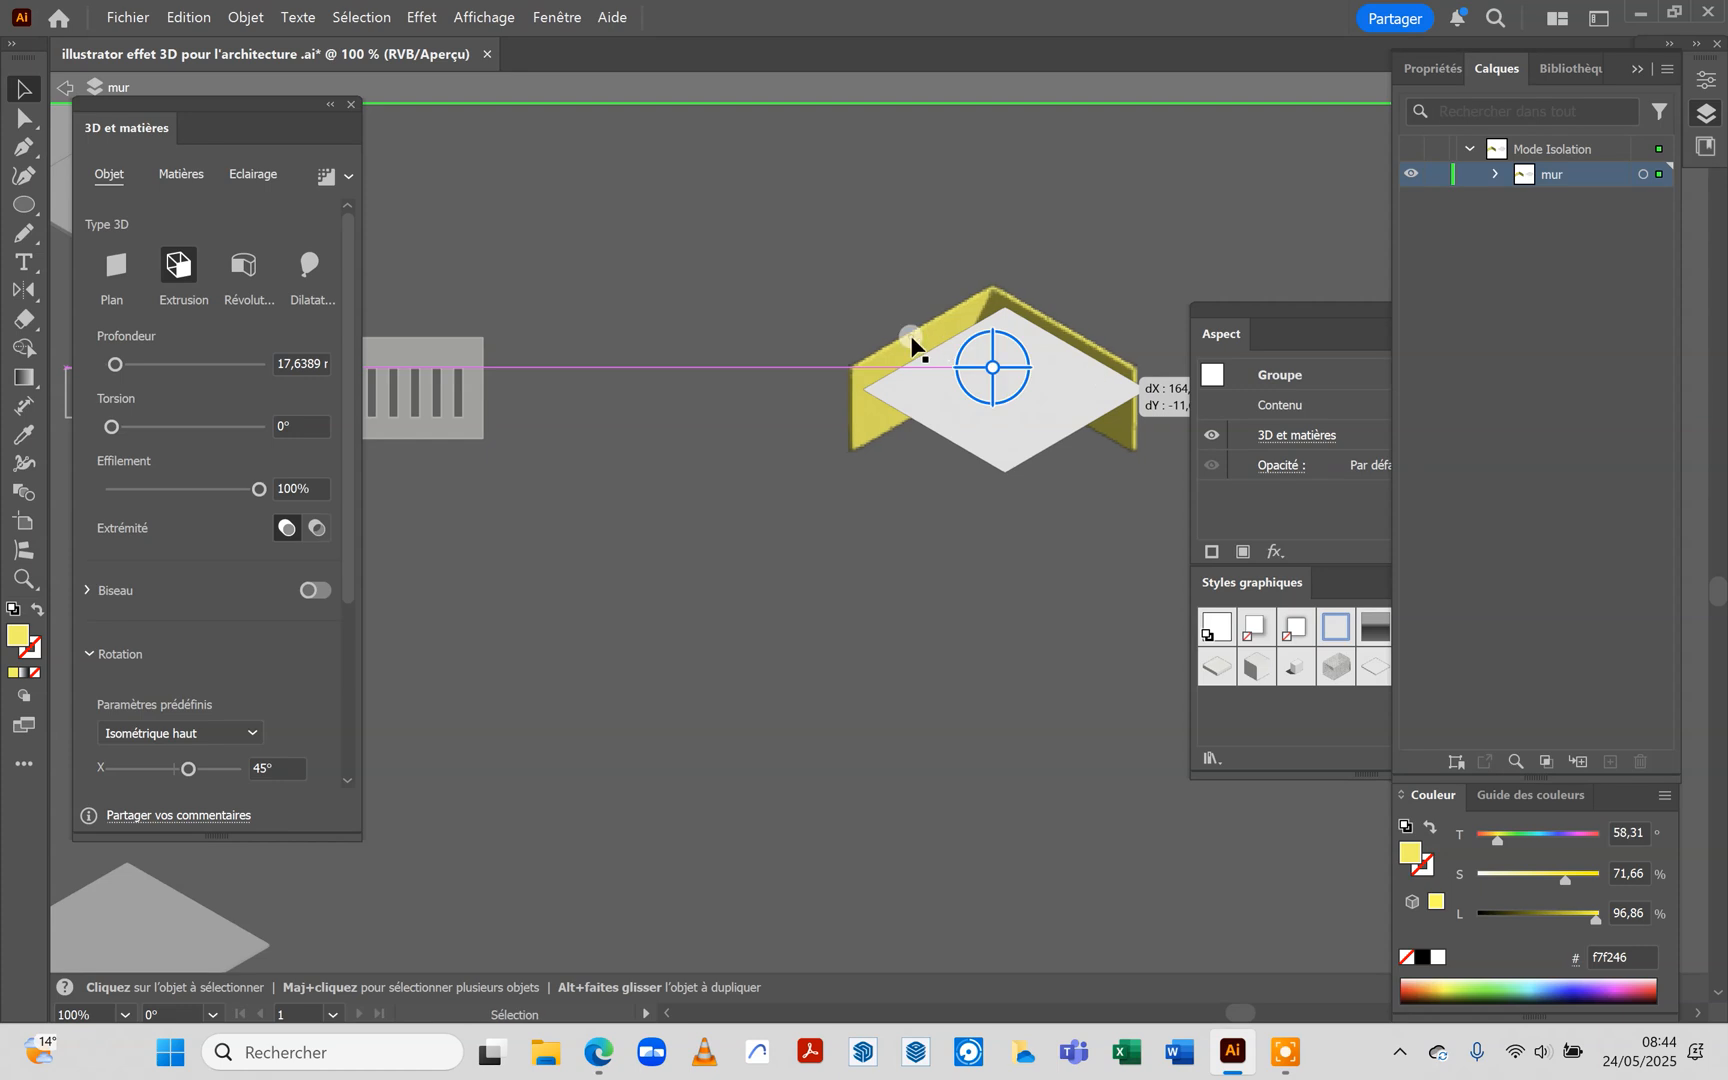
pyautogui.rightClick(912, 344)
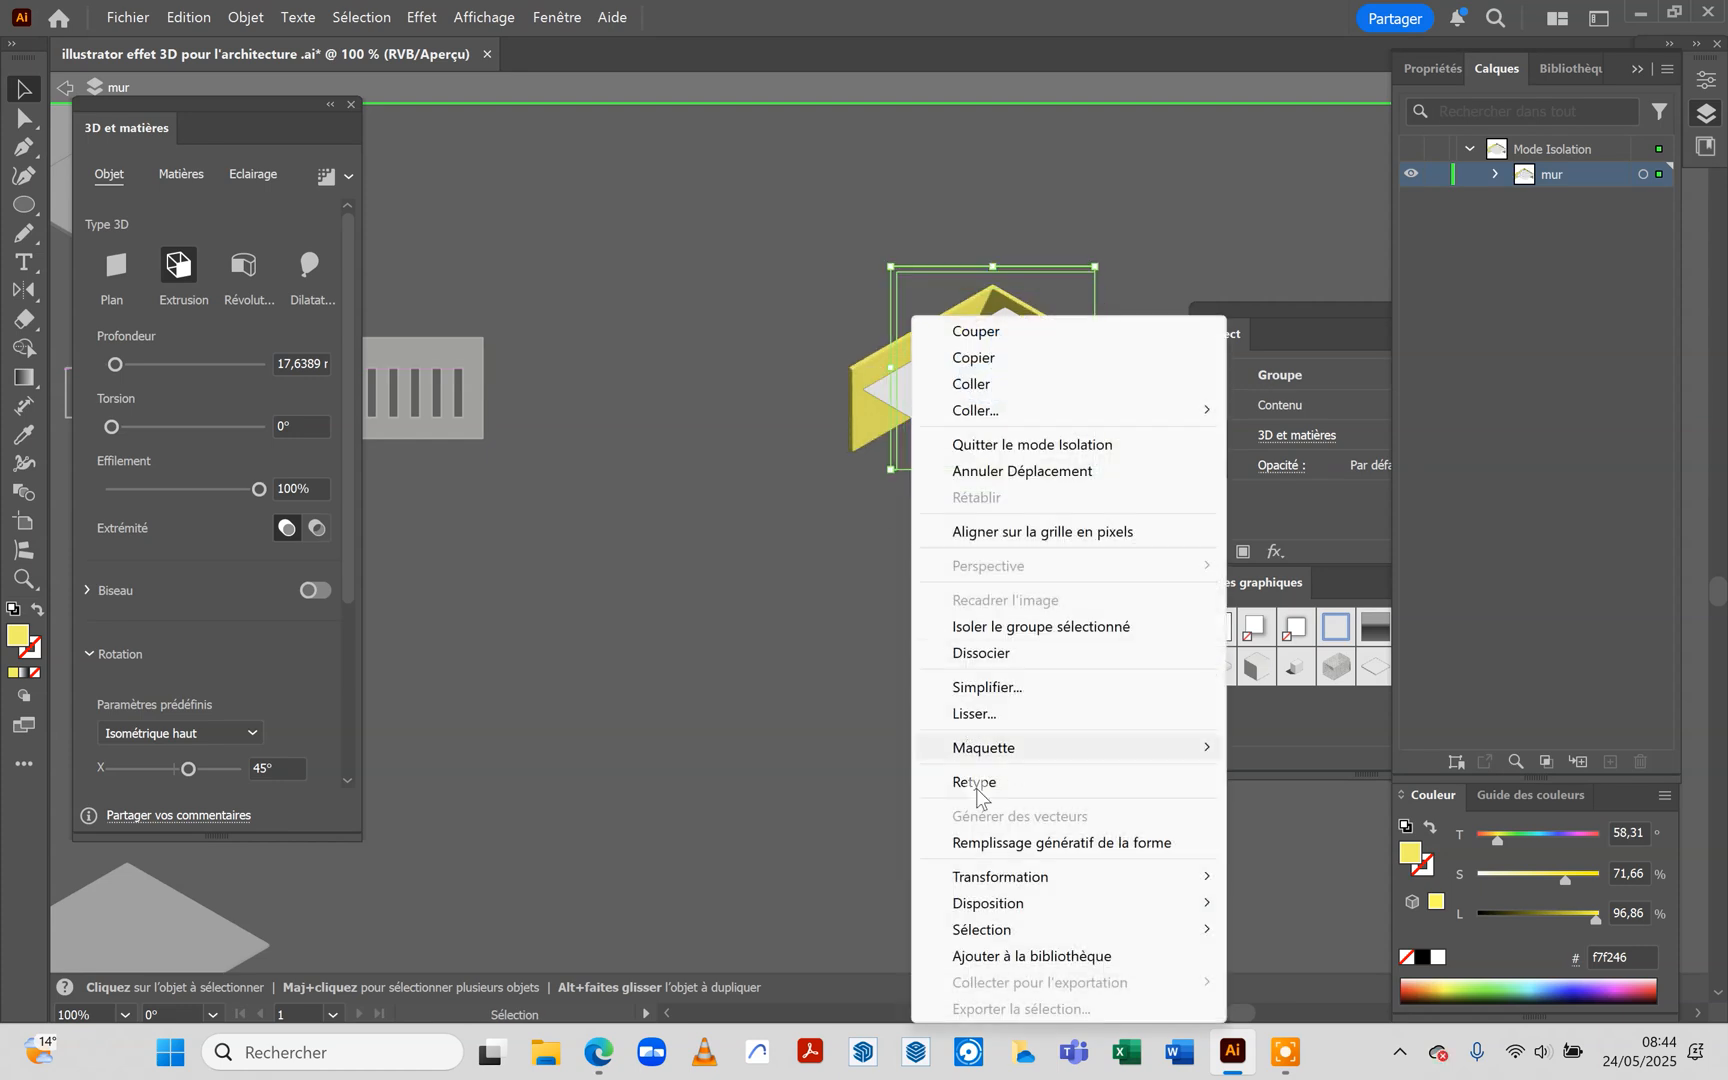
pyautogui.moveTo(1010, 903)
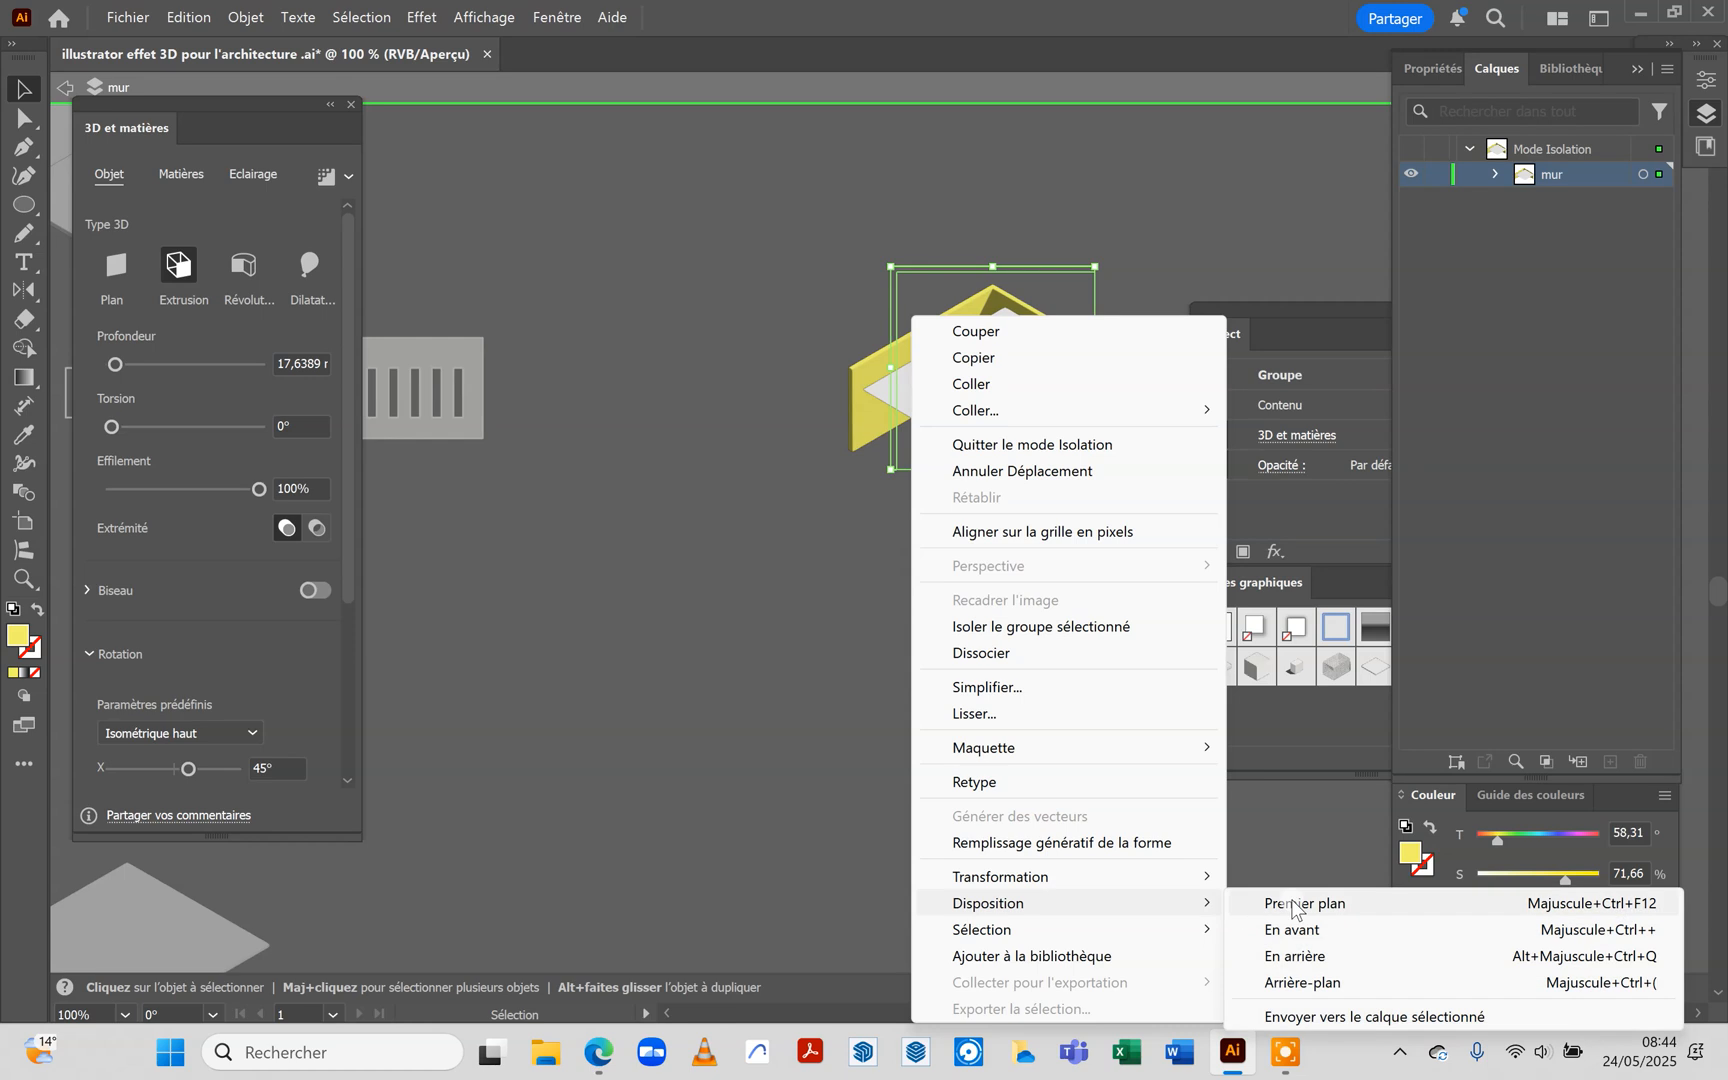
pyautogui.click(1293, 904)
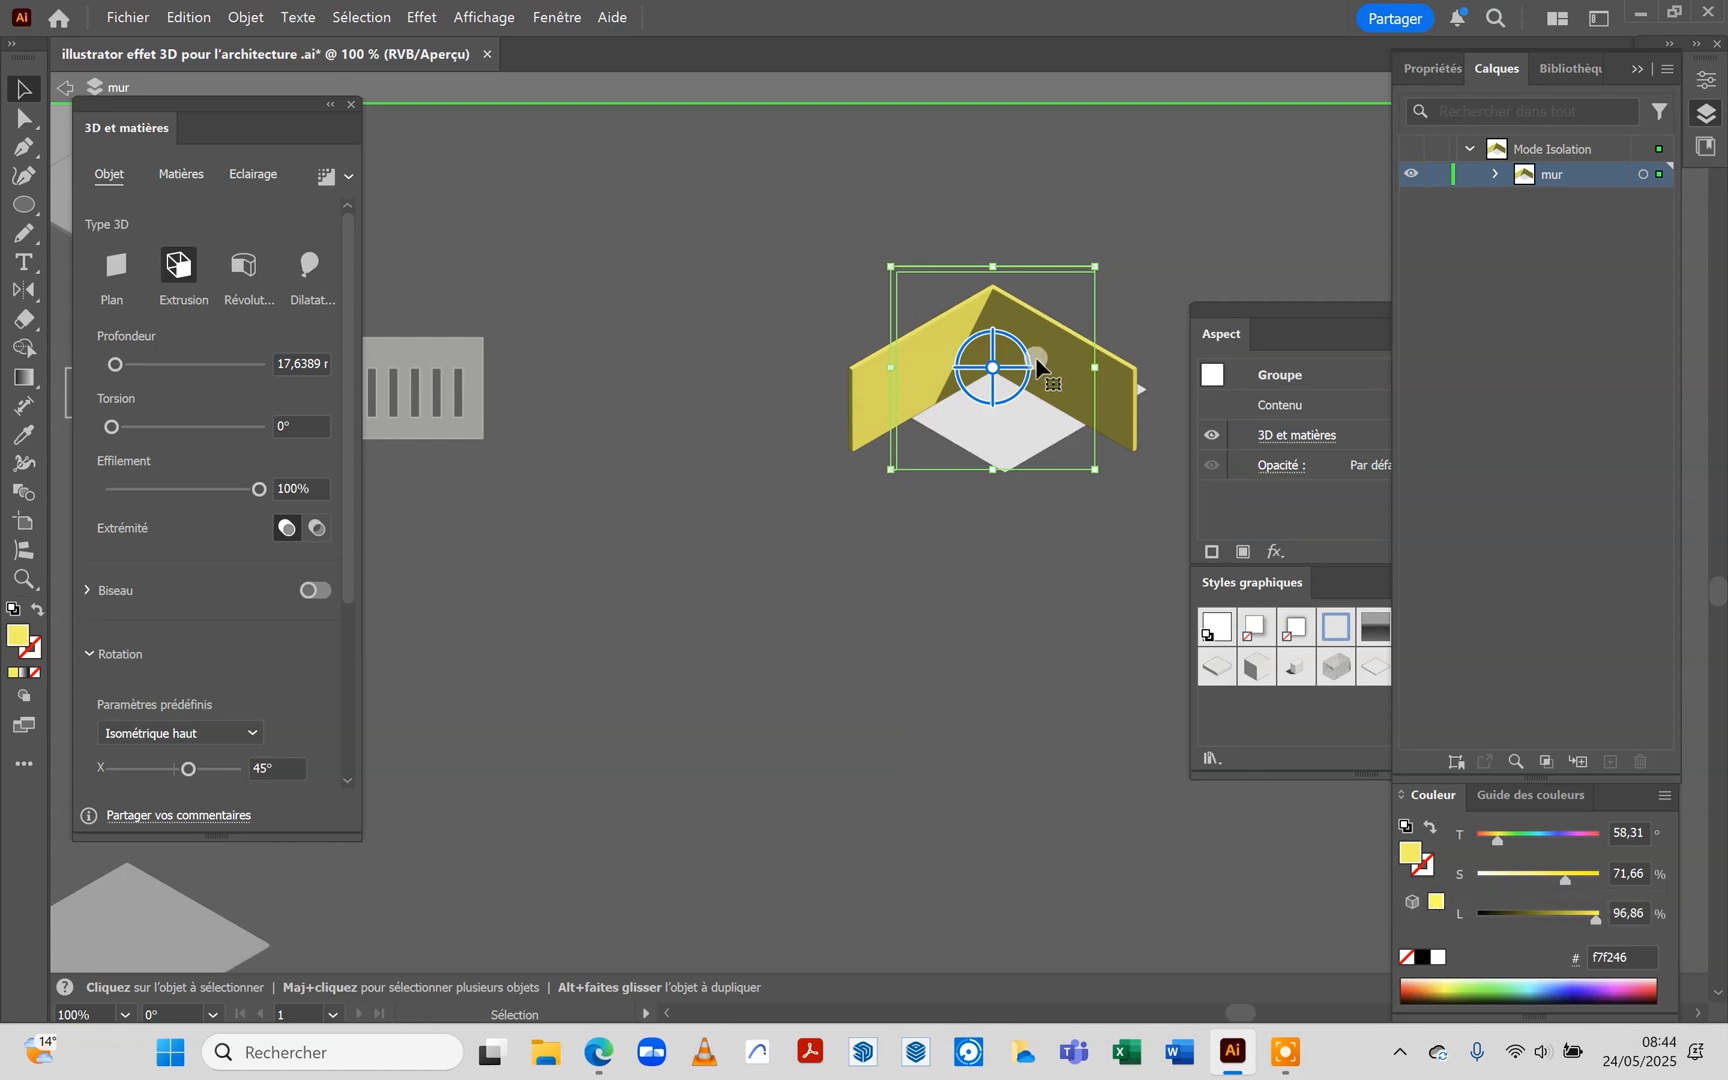
# Align the base of the yellow wall with the back edges of the white slab and exit isolation mode
pyautogui.moveTo(1038, 364); pyautogui.dragTo(1119, 462)
pyautogui.scroll(2, 890, 485)
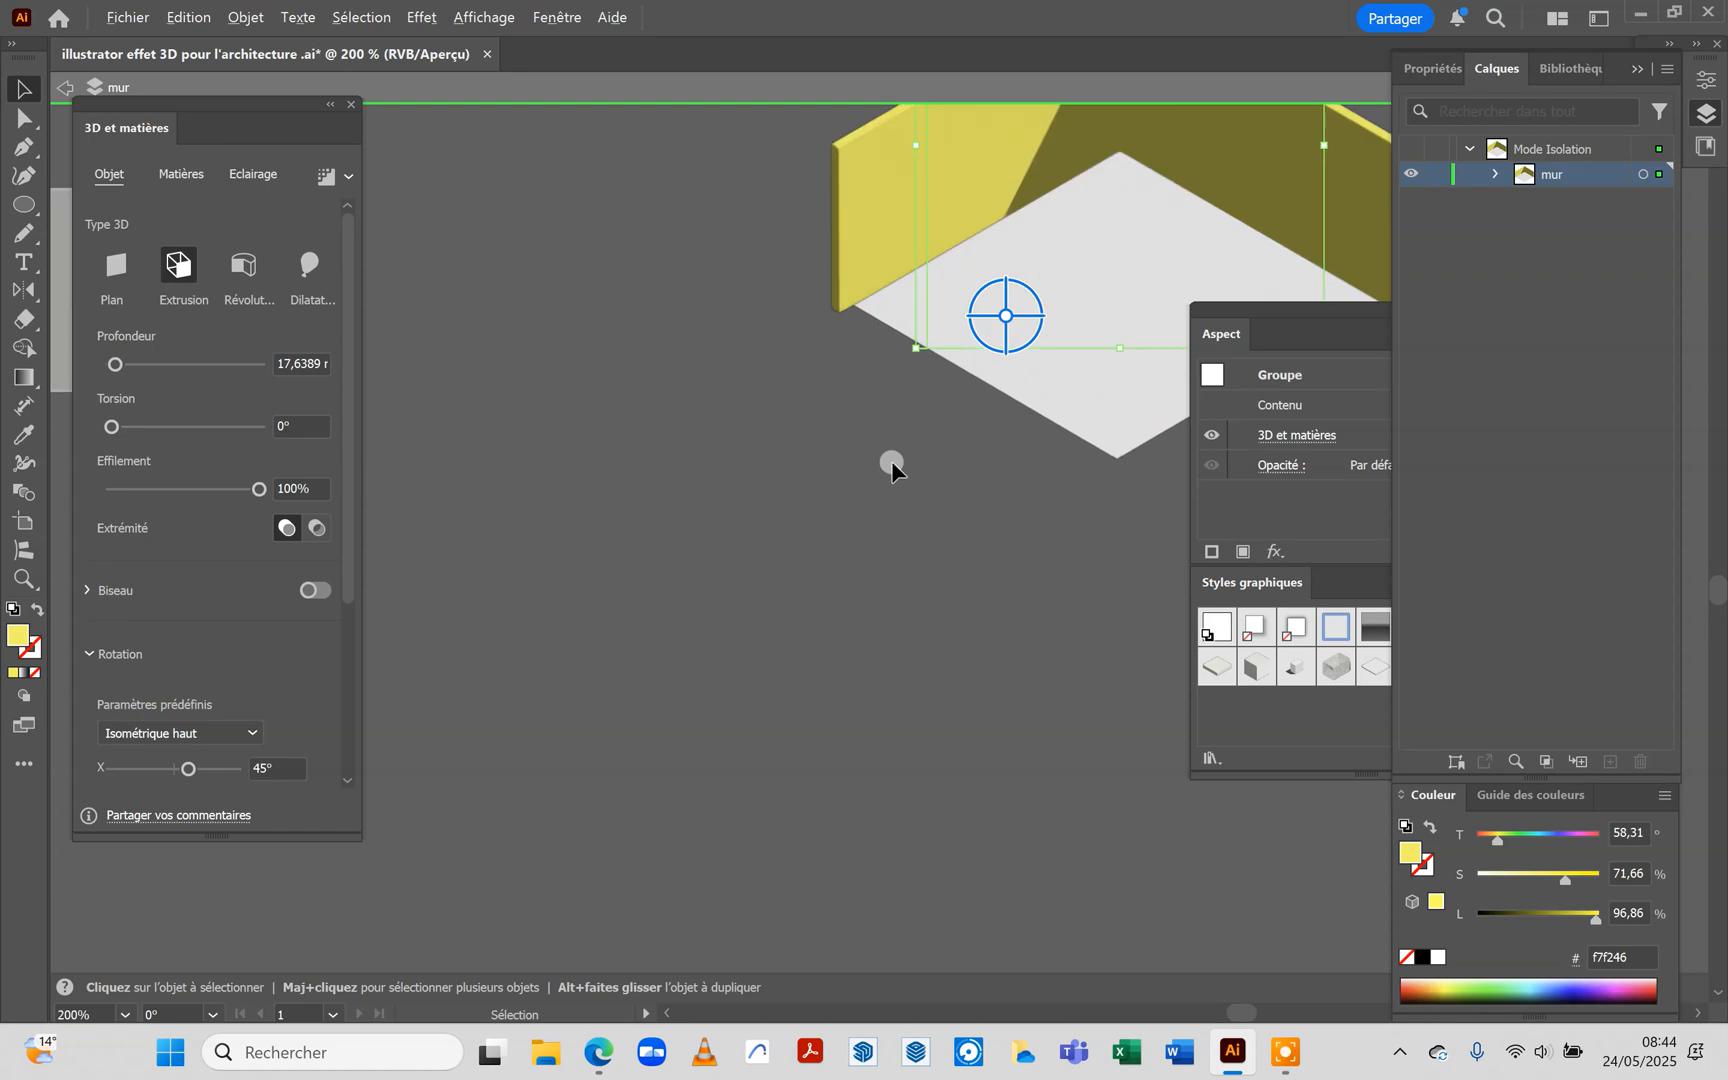
pyautogui.moveTo(964, 219); pyautogui.dragTo(967, 192)
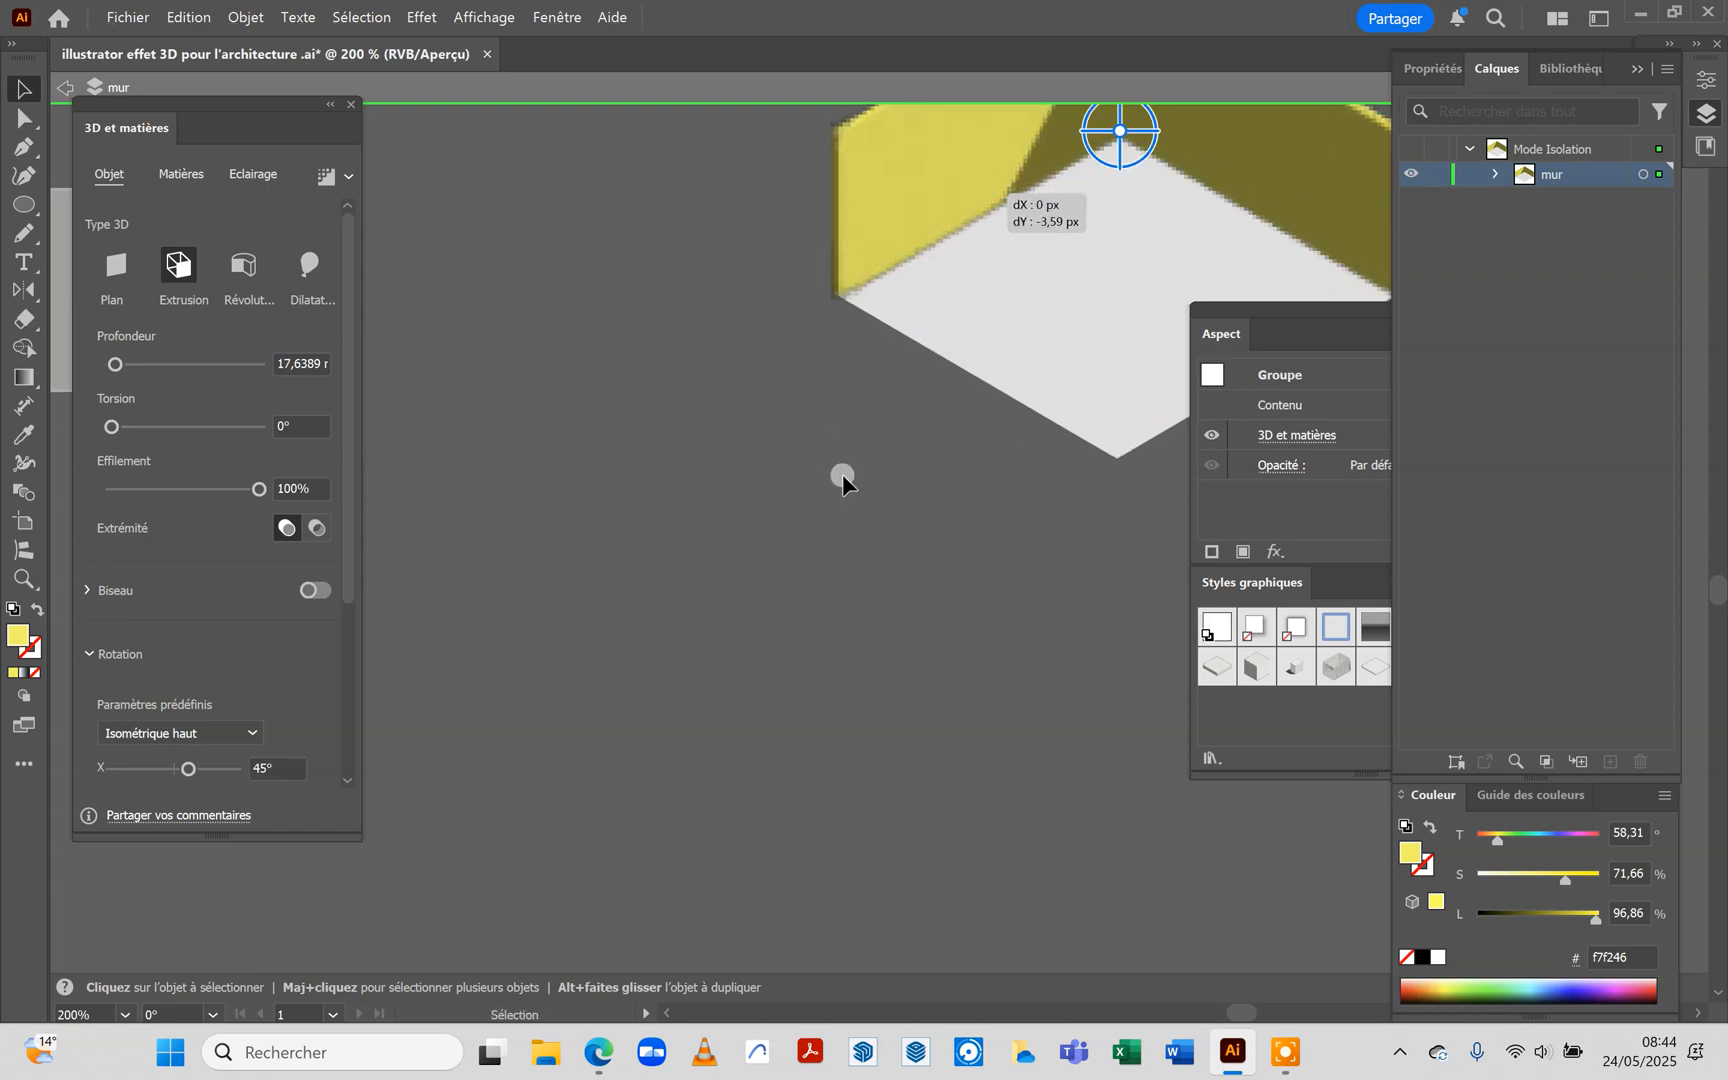
pyautogui.scroll(-3, 895, 430)
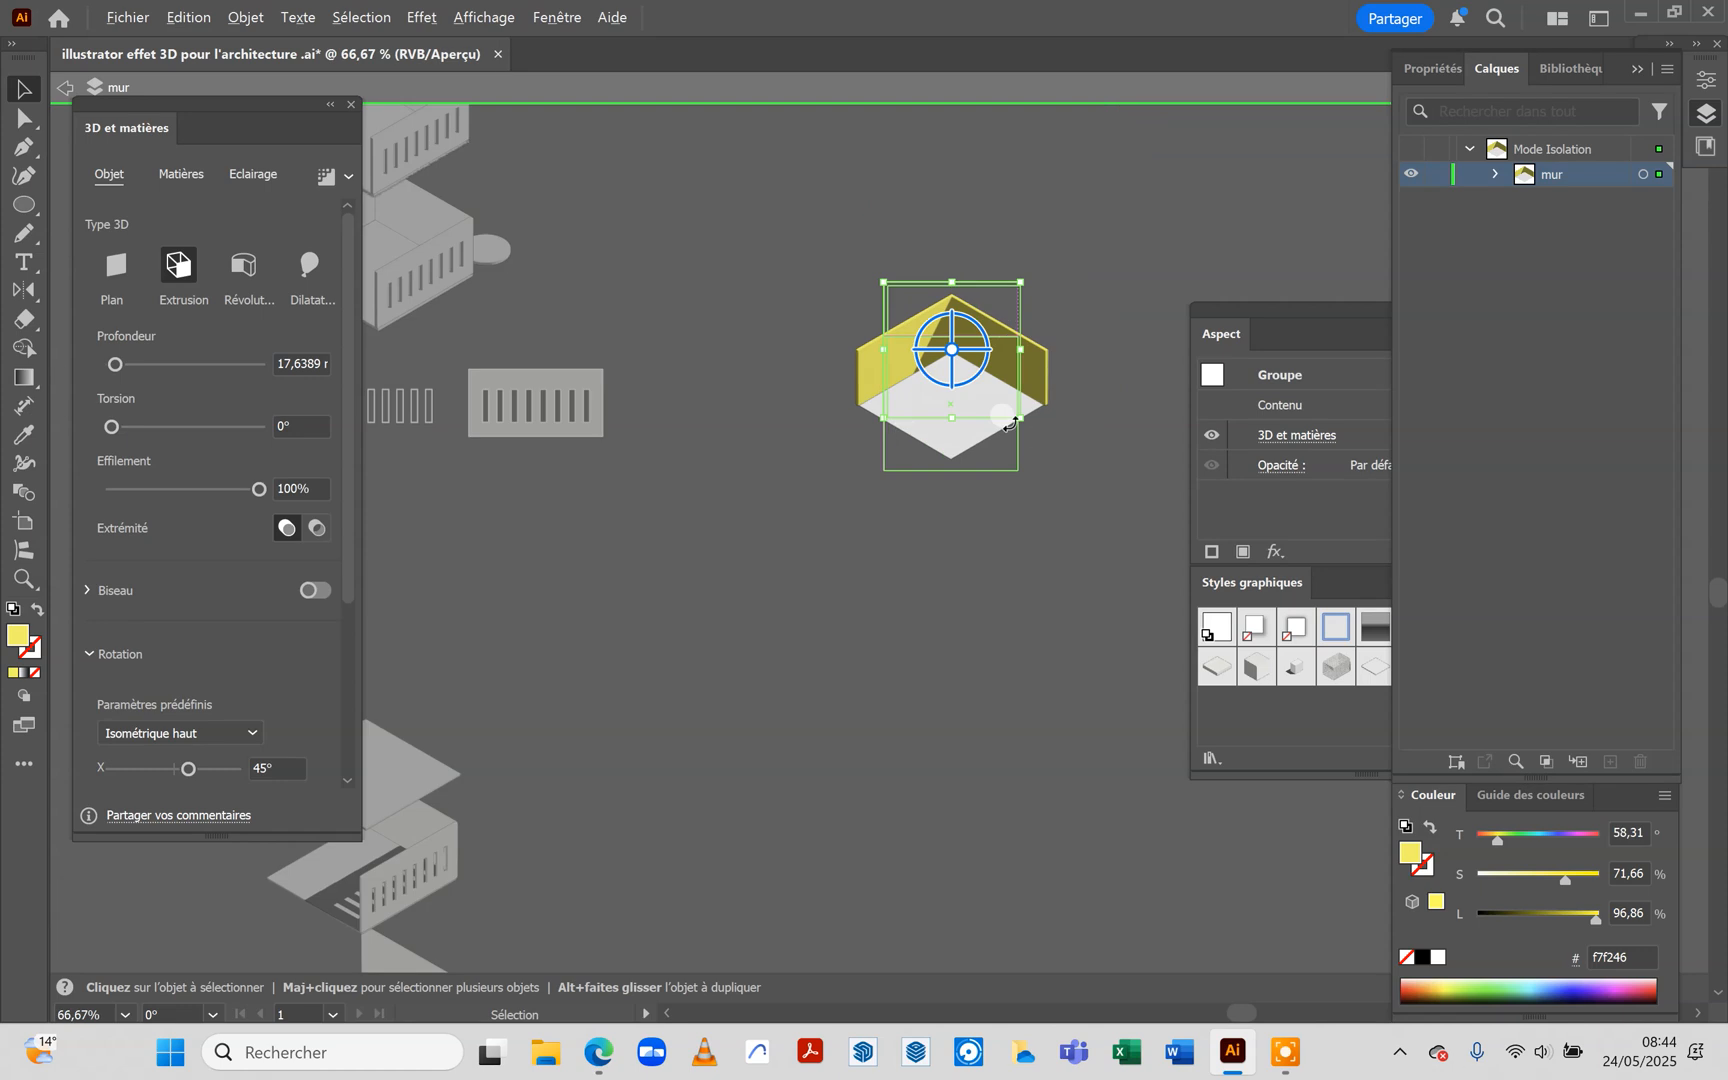
pyautogui.scroll(1, 1012, 412)
pyautogui.doubleClick(913, 570)
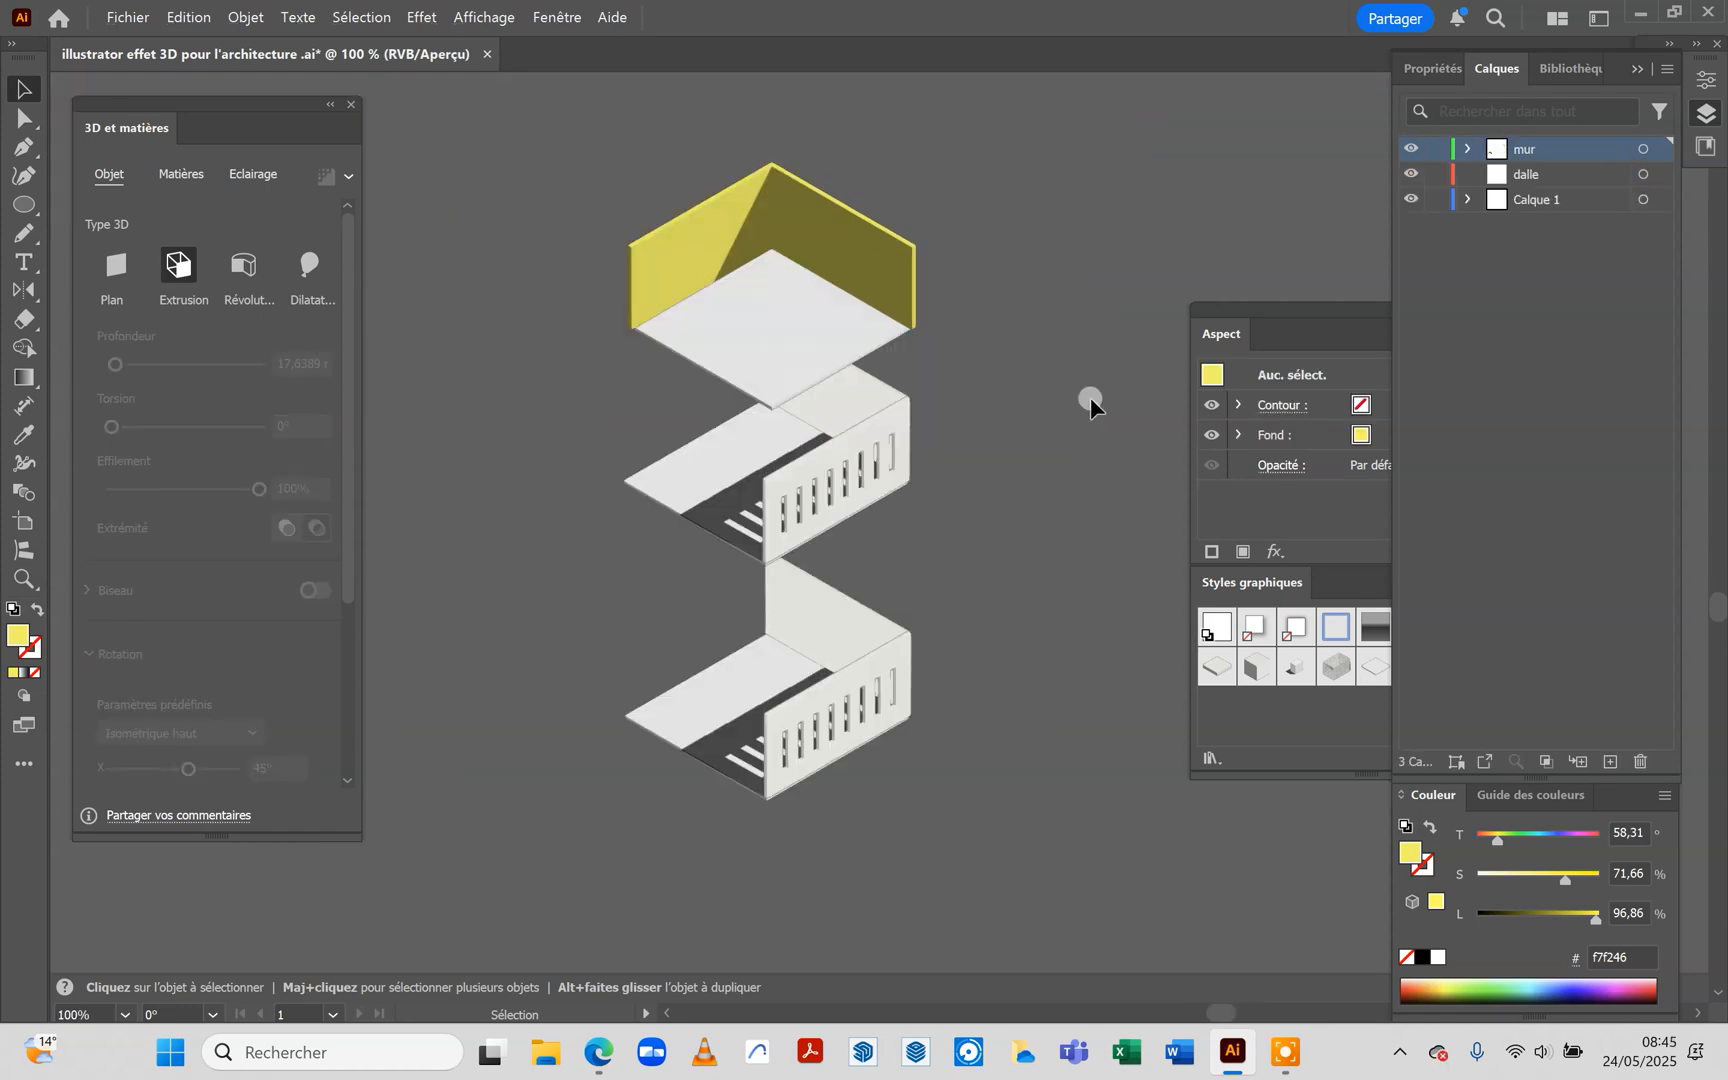